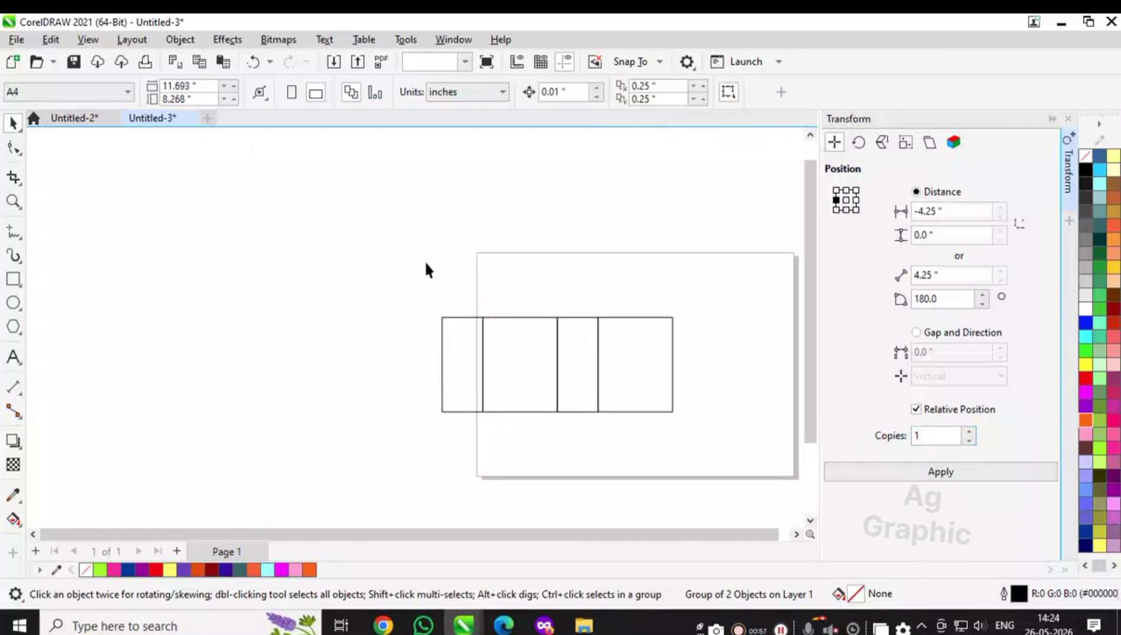
- Group the four box panels to centre them on the page, and ungroup them
{"action": "left_click_drag", "start_coordinate": [425, 262], "coordinate": [712, 444]}
{"action": "left_click", "coordinate": [886, 93]}
{"action": "left_click", "coordinate": [647, 260]}
{"action": "key", "text": "ctrl+a"}
{"action": "key", "text": "ctrl+g"}
{"action": "key", "text": "p"}
{"action": "scroll", "coordinate": [647, 258], "scroll_direction": "up", "scroll_amount": 1}
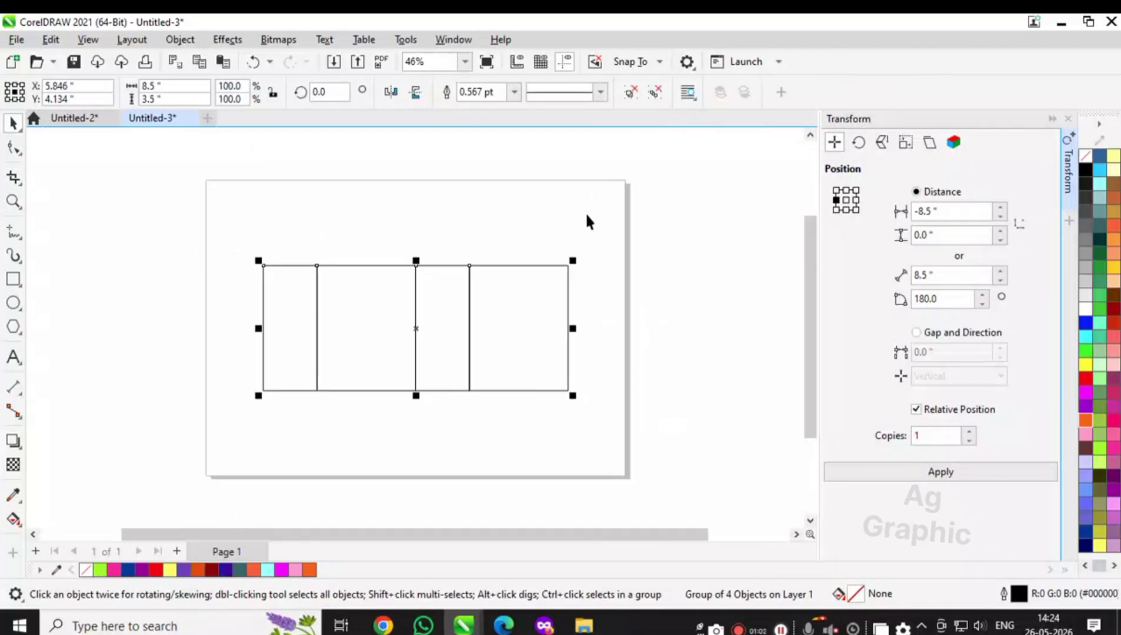
{"action": "key", "text": "ctrl+u"}
{"action": "left_click", "coordinate": [585, 211]}
- Create a flap about 2.34 inches tall above the rightmost panel and round its two upper corners to 0.3 inches
{"action": "left_click", "coordinate": [554, 296]}
{"action": "left_click_drag", "start_coordinate": [518, 398], "coordinate": [511, 261]}
{"action": "key", "text": "F10"}
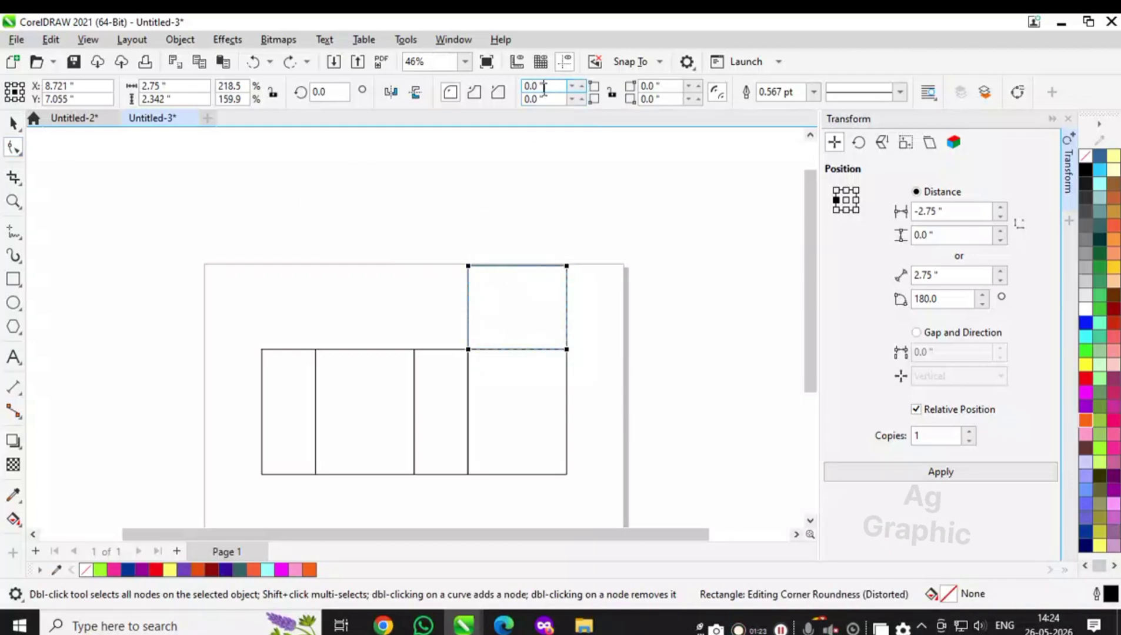
{"action": "type", "text": "0.5"}
{"action": "key", "text": "Return"}
{"action": "left_click", "coordinate": [610, 94]}
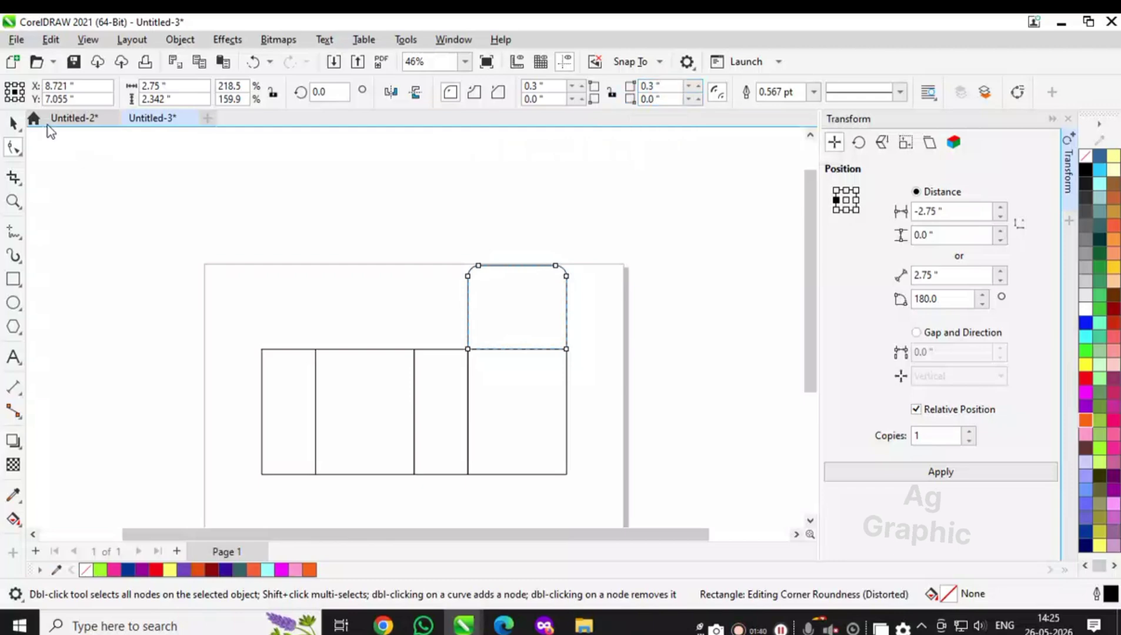
- Duplicate the rounded flap and align the copy centrally above the other wide panel
{"action": "left_click", "coordinate": [13, 122]}
{"action": "left_click", "coordinate": [498, 296]}
{"action": "left_click", "coordinate": [498, 297]}
{"action": "left_click", "coordinate": [199, 61]}
{"action": "key", "text": "ctrl+v"}
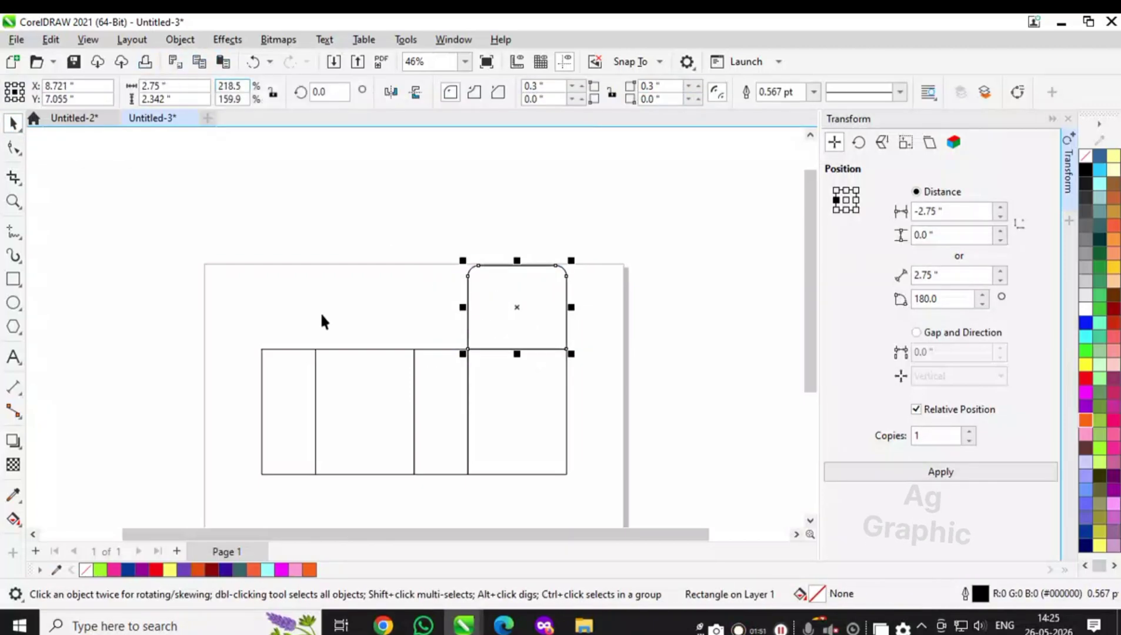
{"action": "left_click", "coordinate": [320, 320], "text": "shift"}
{"action": "key", "text": "c"}
- Mirror a copy of the narrow panel between the wide panels upward and shorten it to about 1.23 inches tall
{"action": "left_click", "coordinate": [427, 332]}
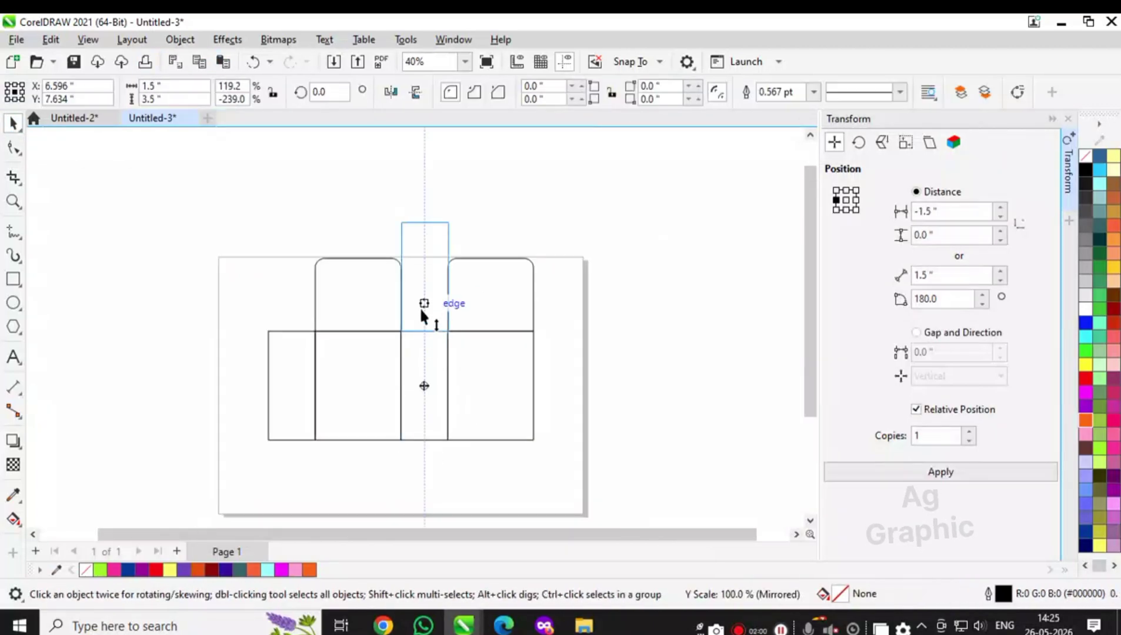
{"action": "scroll", "coordinate": [420, 307], "scroll_direction": "up", "scroll_amount": 1}
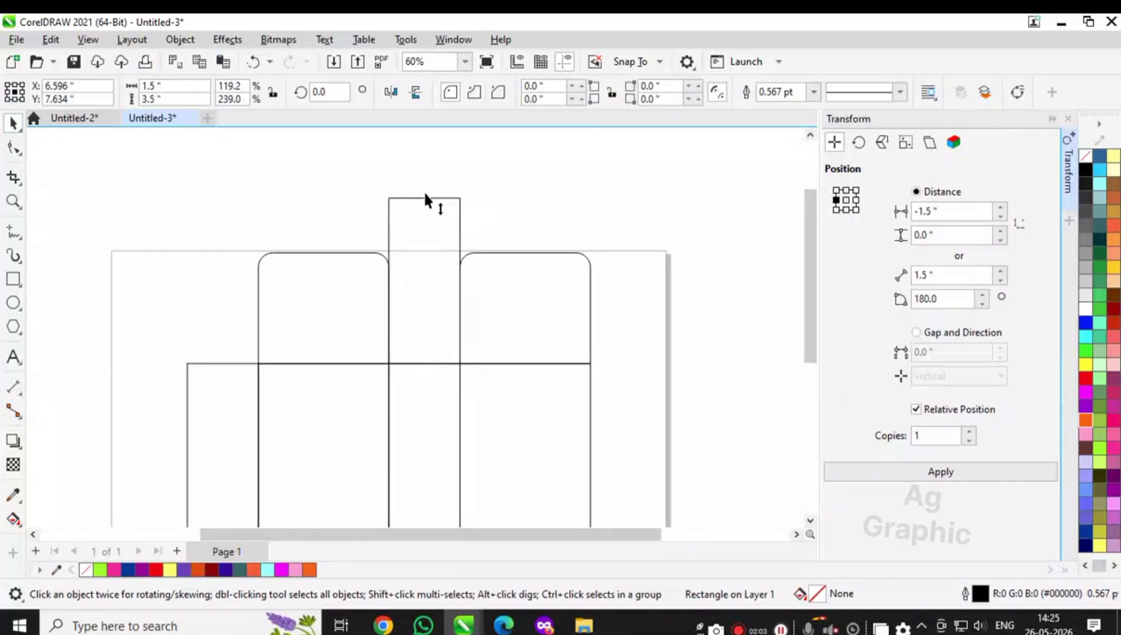
{"action": "left_click_drag", "start_coordinate": [424, 193], "coordinate": [424, 304]}
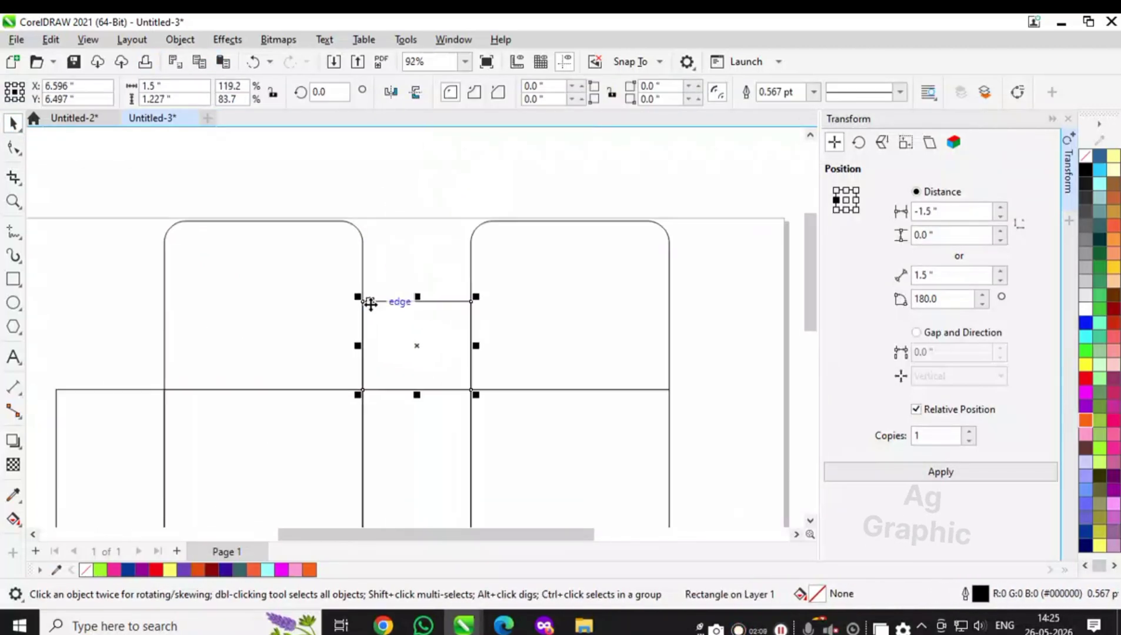
- Add a node near the base of the small flap's right edge and slant that edge by moving the upper-right corner inward
{"action": "scroll", "coordinate": [505, 408], "scroll_direction": "up", "scroll_amount": 3}
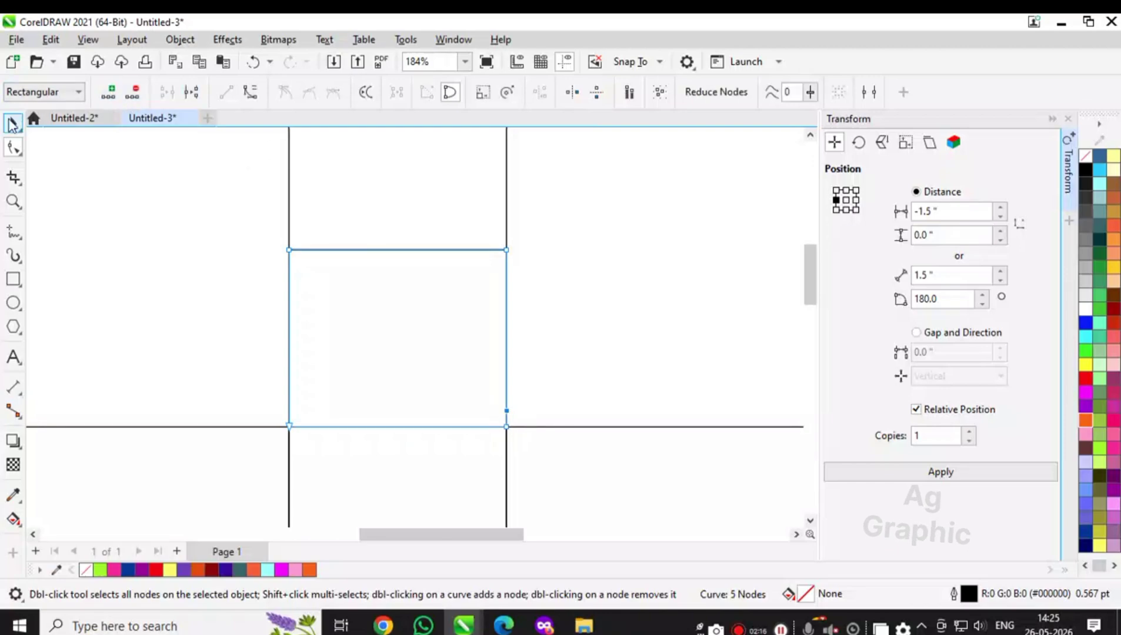
{"action": "key", "text": "space"}
{"action": "left_click", "coordinate": [403, 328]}
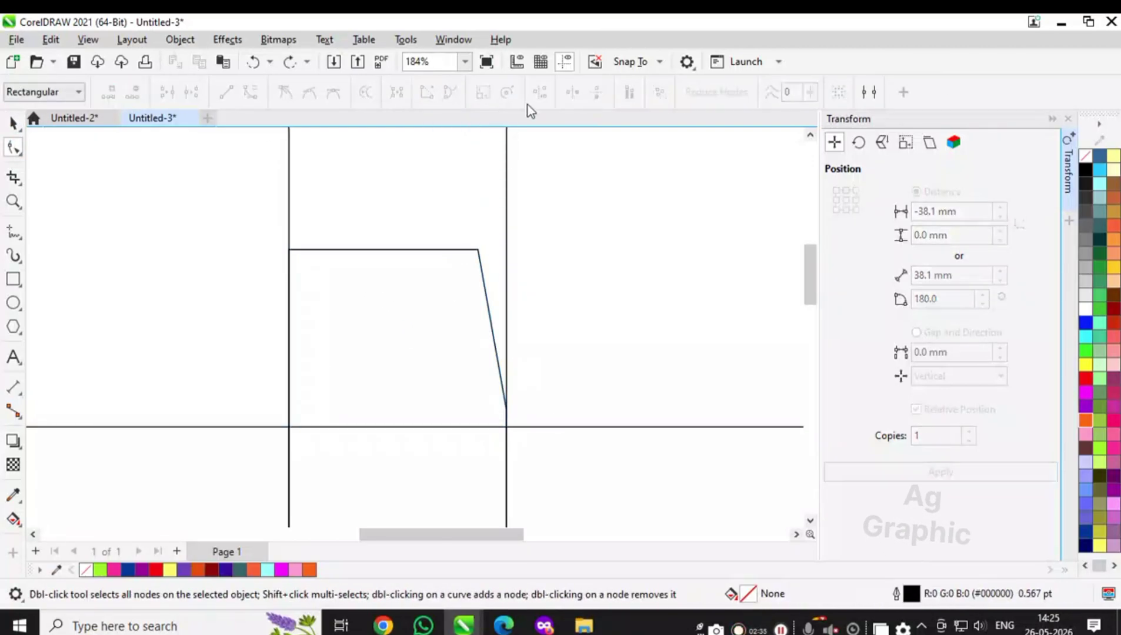
{"action": "key", "text": "space"}
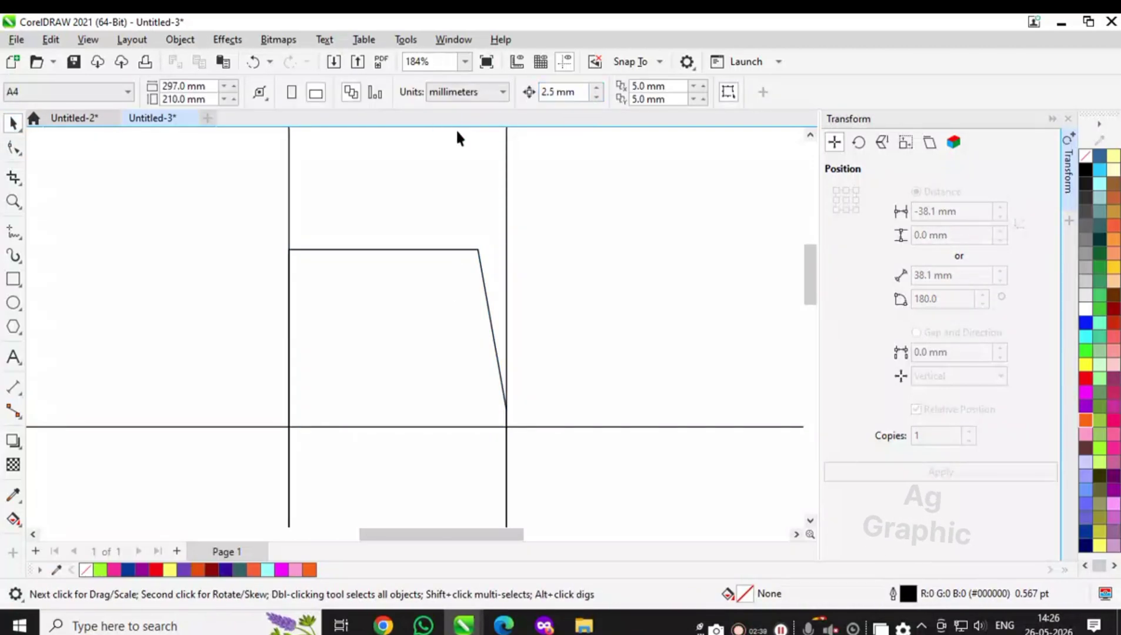
- Move the small flap's added edge node 2.5 mm inward and adjust it closer to the lower-right corner to form a small bevel
{"action": "double_click", "coordinate": [13, 123]}
{"action": "left_click", "coordinate": [14, 147]}
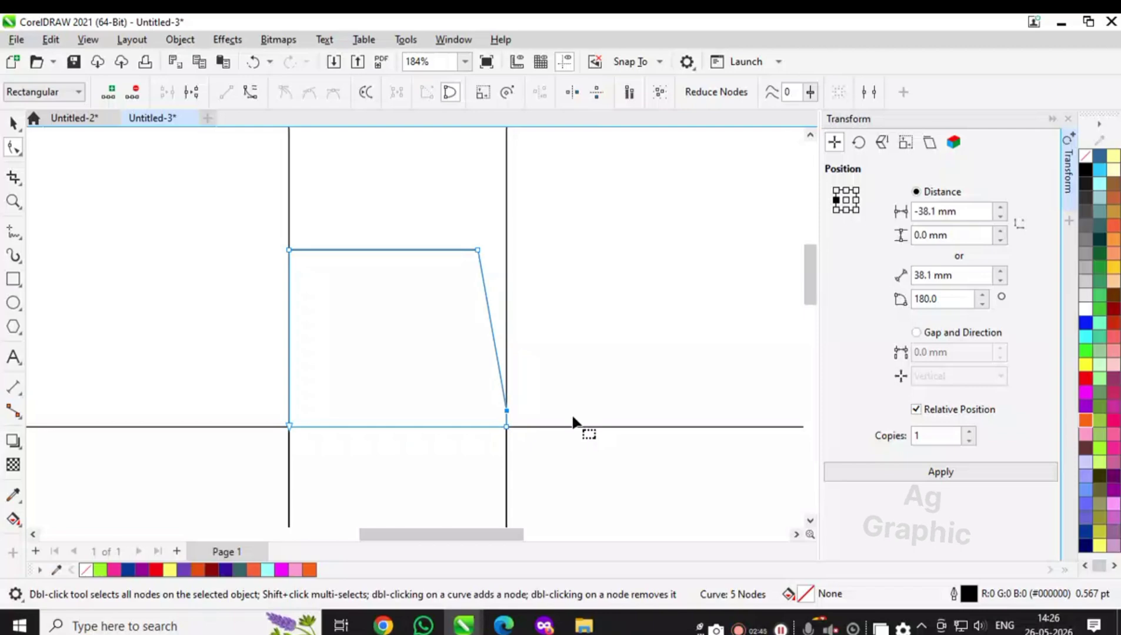
{"action": "key", "text": "Left"}
{"action": "scroll", "coordinate": [505, 433], "scroll_direction": "up", "scroll_amount": 4}
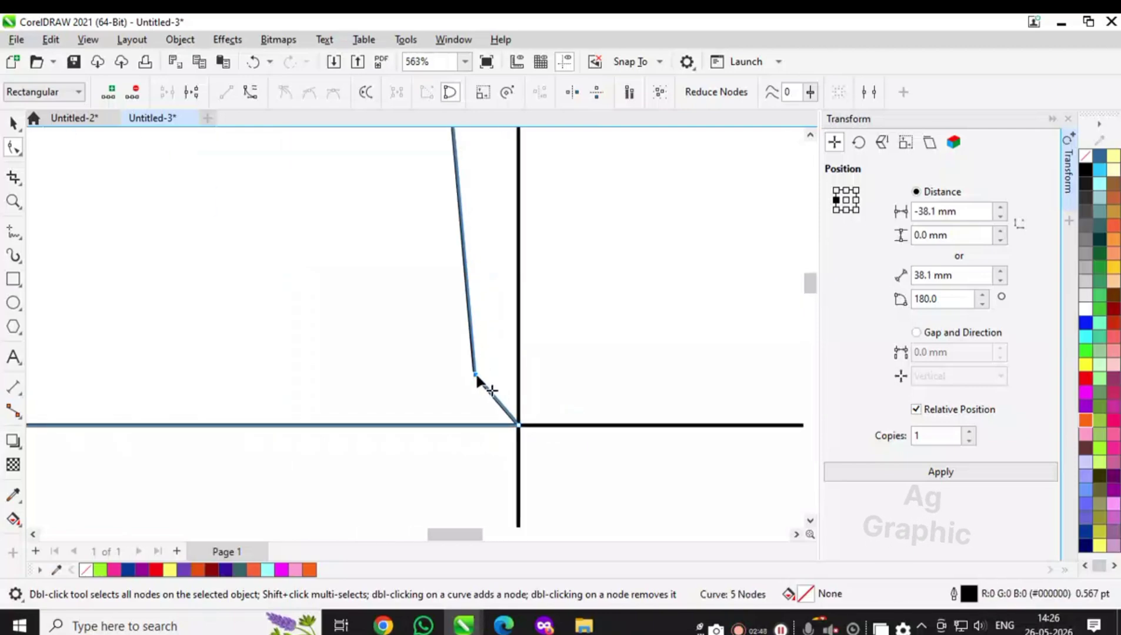
{"action": "left_click_drag", "start_coordinate": [476, 377], "coordinate": [493, 392]}
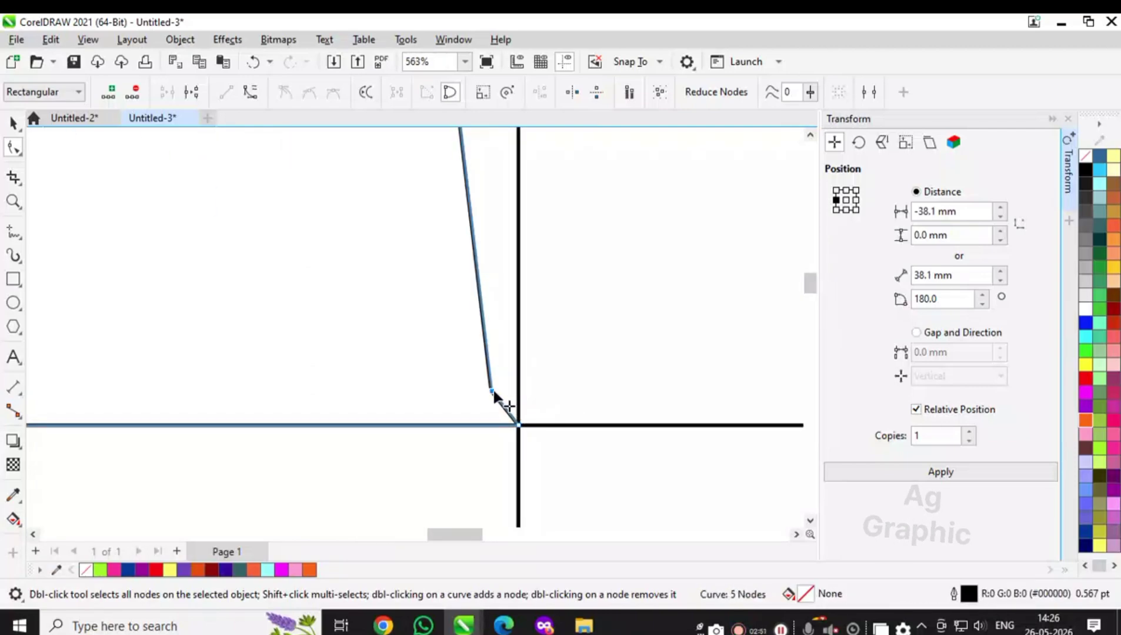
{"action": "scroll", "coordinate": [523, 413], "scroll_direction": "down", "scroll_amount": 3}
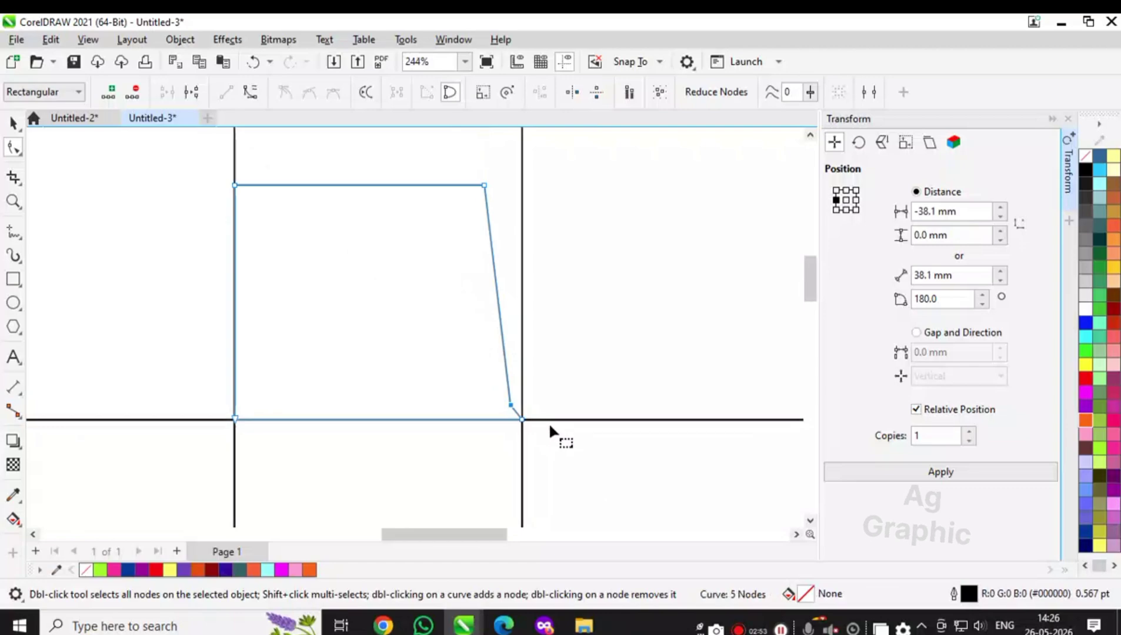
{"action": "scroll", "coordinate": [549, 422], "scroll_direction": "down", "scroll_amount": 1}
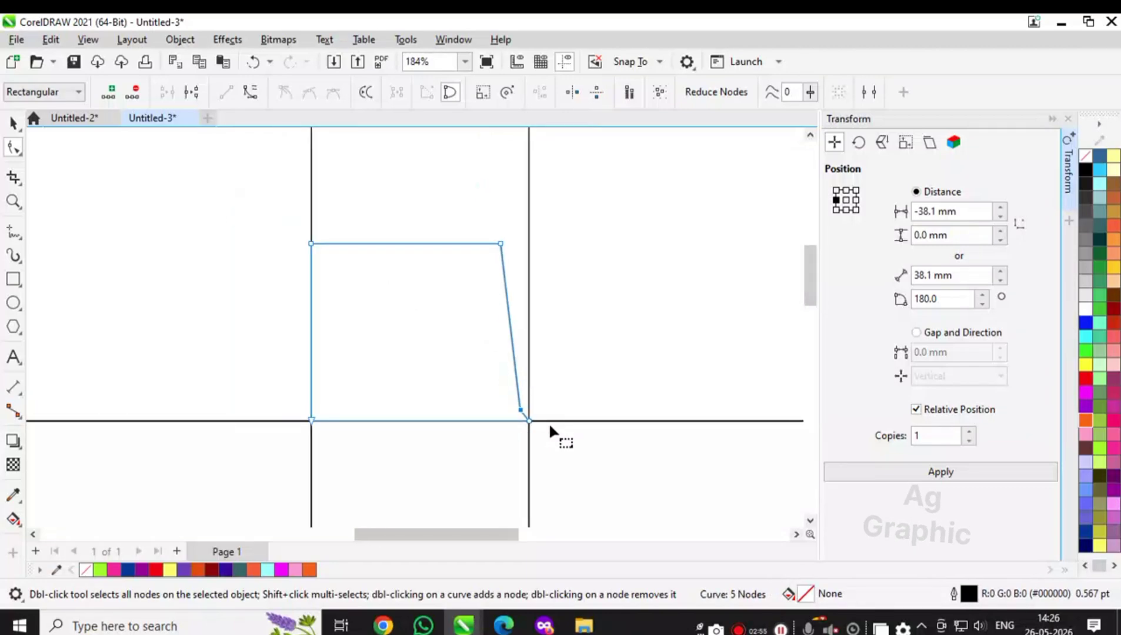
{"action": "left_click", "coordinate": [14, 123]}
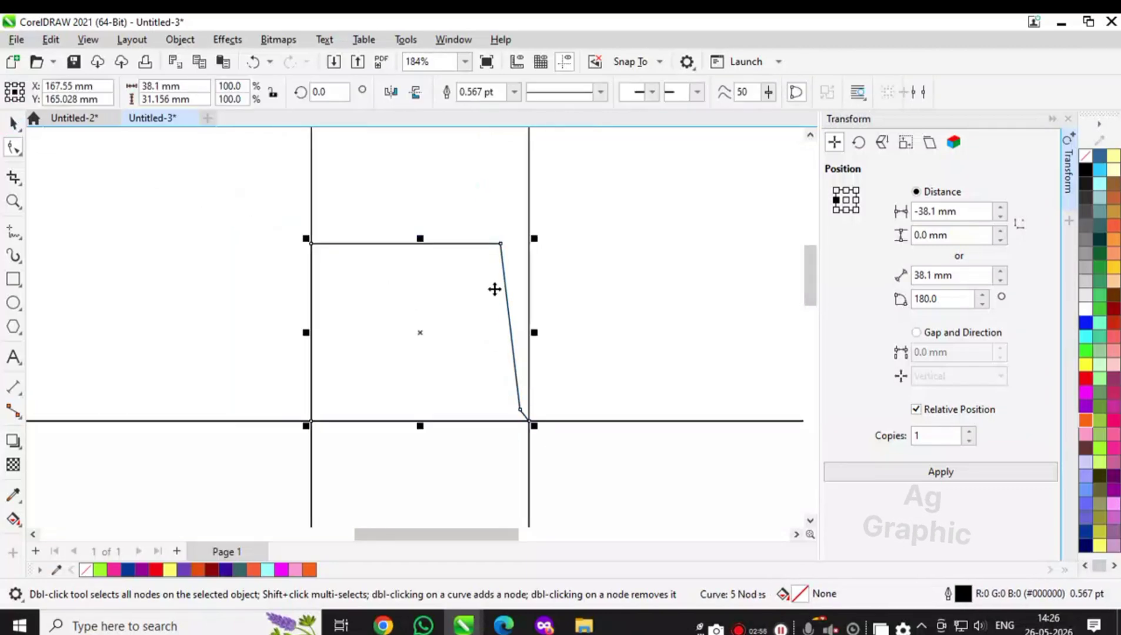
- Place a copy of the tapered flap above the leftmost narrow panel, aligned to the panel's left edge
{"action": "scroll", "coordinate": [541, 288], "scroll_direction": "down", "scroll_amount": 4}
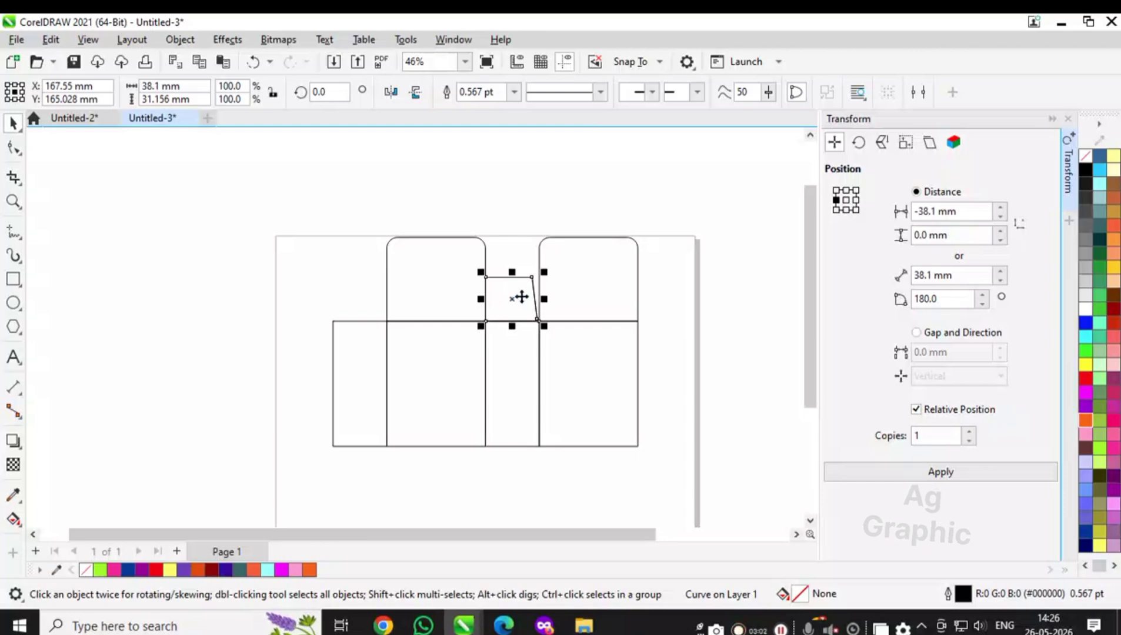
{"action": "left_click", "coordinate": [363, 350], "text": "shift"}
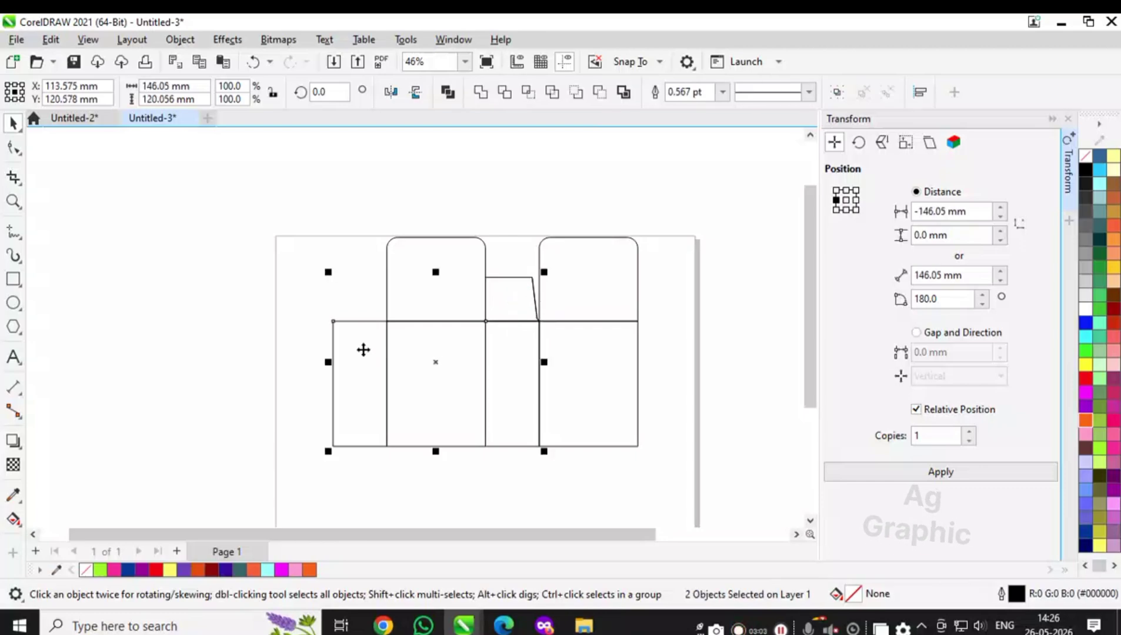
{"action": "key", "text": "l"}
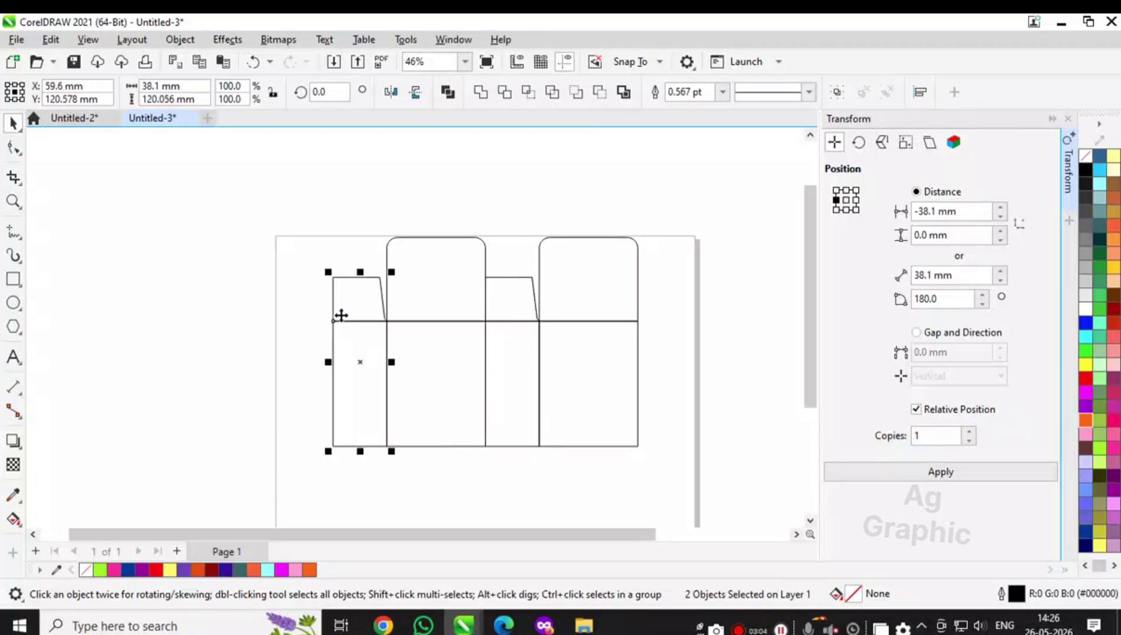
{"action": "left_click", "coordinate": [330, 265]}
- Mirror a copy of the rightmost panel below it and shorten the copy to about 52 mm tall
{"action": "scroll", "coordinate": [488, 323], "scroll_direction": "up", "scroll_amount": 3}
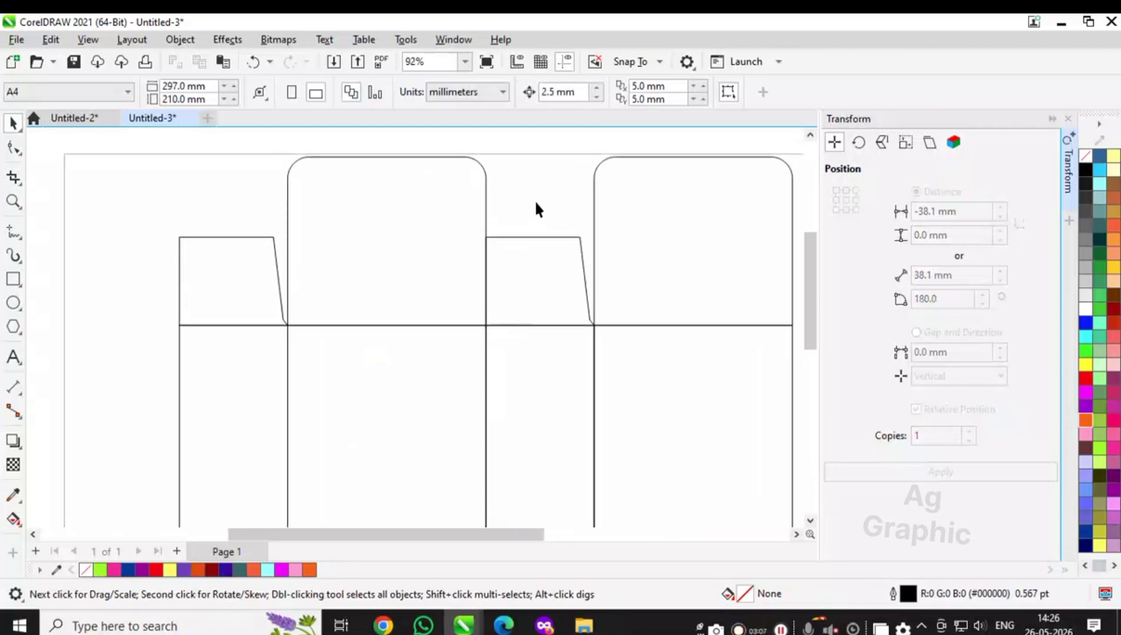
{"action": "scroll", "coordinate": [535, 206], "scroll_direction": "down", "scroll_amount": 3}
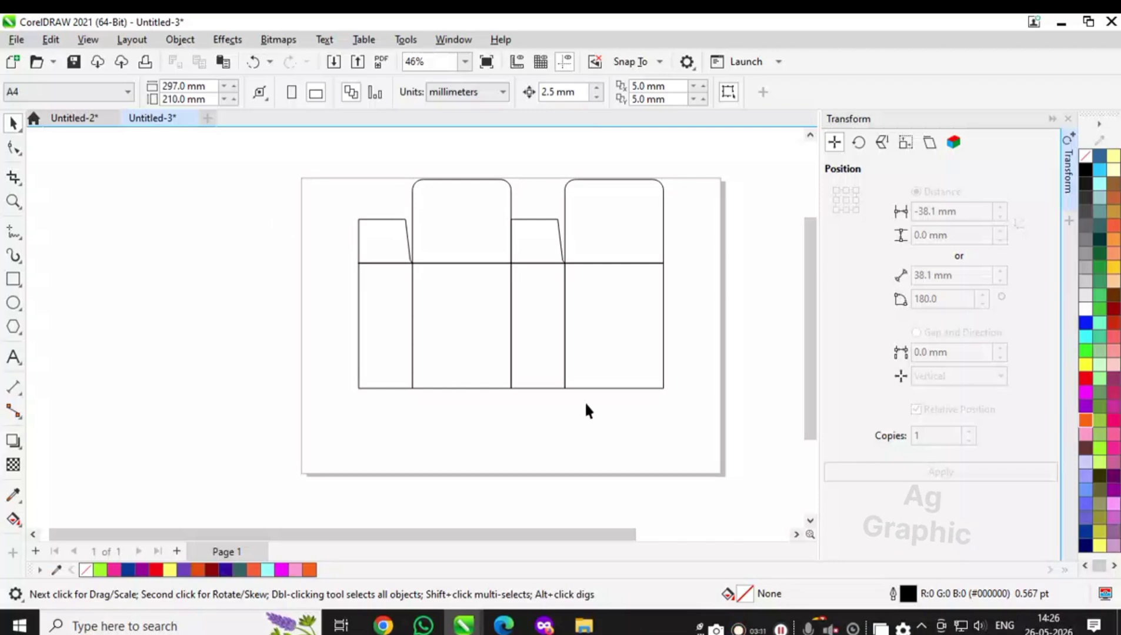
{"action": "scroll", "coordinate": [280, 327], "scroll_direction": "down", "scroll_amount": 2}
{"action": "left_click", "coordinate": [497, 333]}
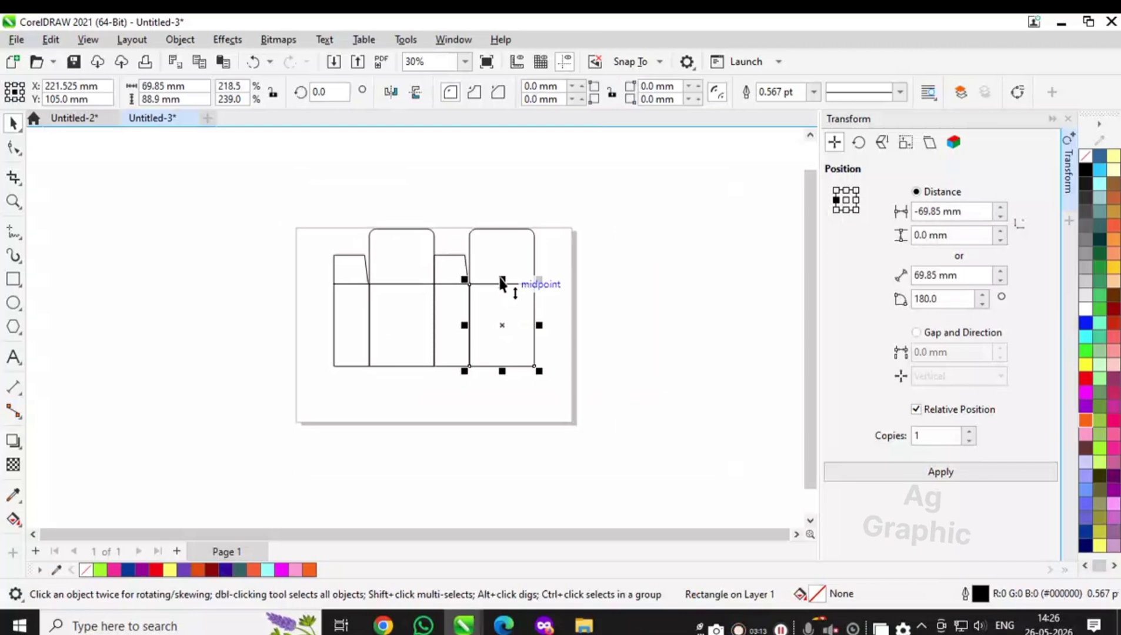
{"action": "left_click_drag", "start_coordinate": [500, 282], "coordinate": [503, 381]}
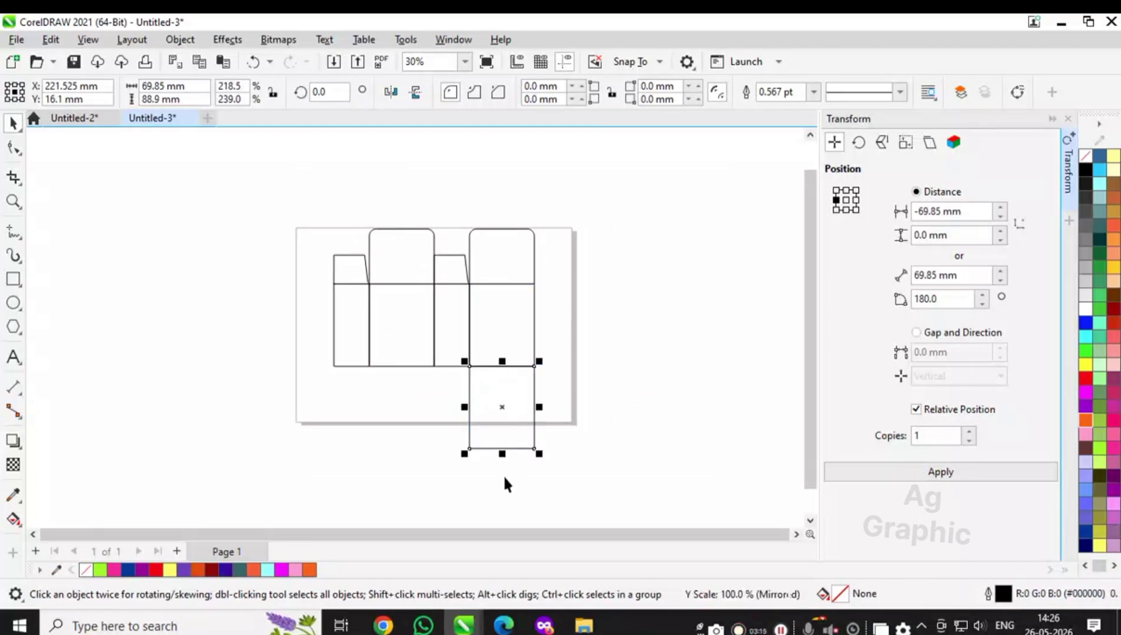
{"action": "scroll", "coordinate": [503, 471], "scroll_direction": "up", "scroll_amount": 2}
{"action": "left_click_drag", "start_coordinate": [500, 440], "coordinate": [502, 382]}
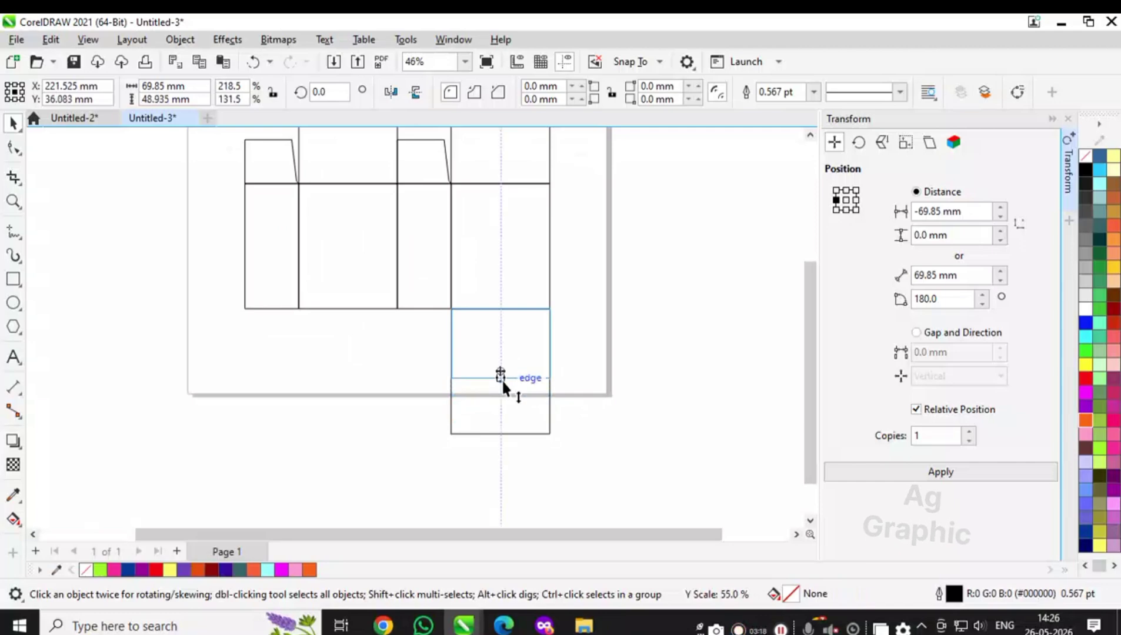
{"action": "mouse_move", "coordinate": [502, 379]}
{"action": "left_mouse_down"}
{"action": "mouse_move", "coordinate": [501, 360]}
{"action": "mouse_move", "coordinate": [510, 385]}
{"action": "left_mouse_up"}
- Shorten the rectangle below the rightmost panel to about 28.5 mm tall and mirror an identical copy beneath it
{"action": "scroll", "coordinate": [528, 358], "scroll_direction": "up", "scroll_amount": 2}
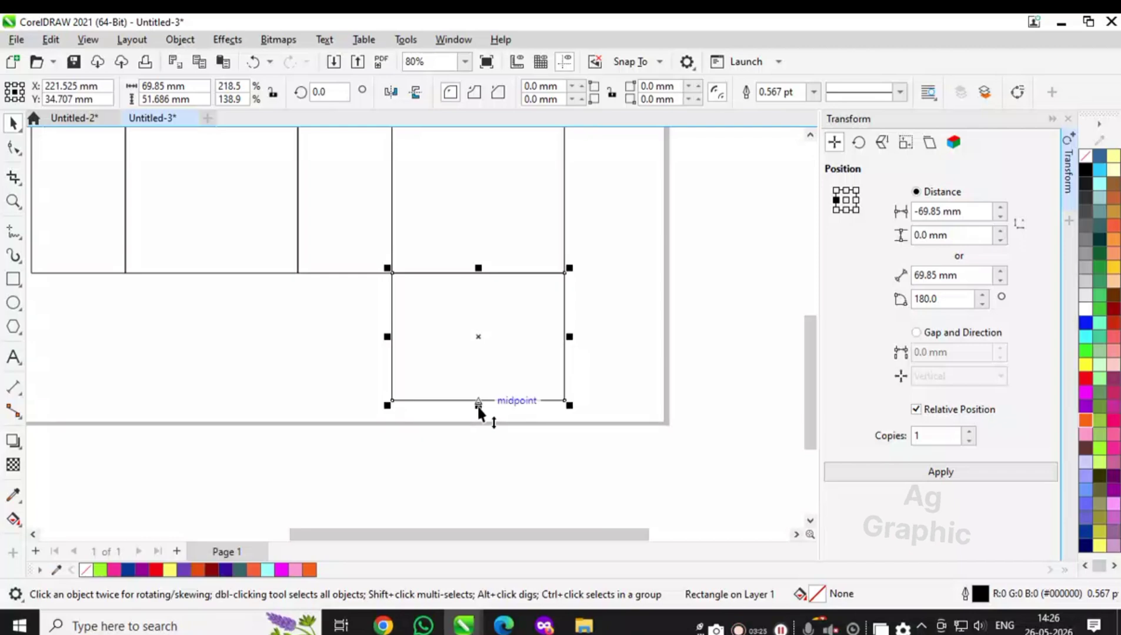
{"action": "left_click_drag", "start_coordinate": [478, 405], "coordinate": [476, 351]}
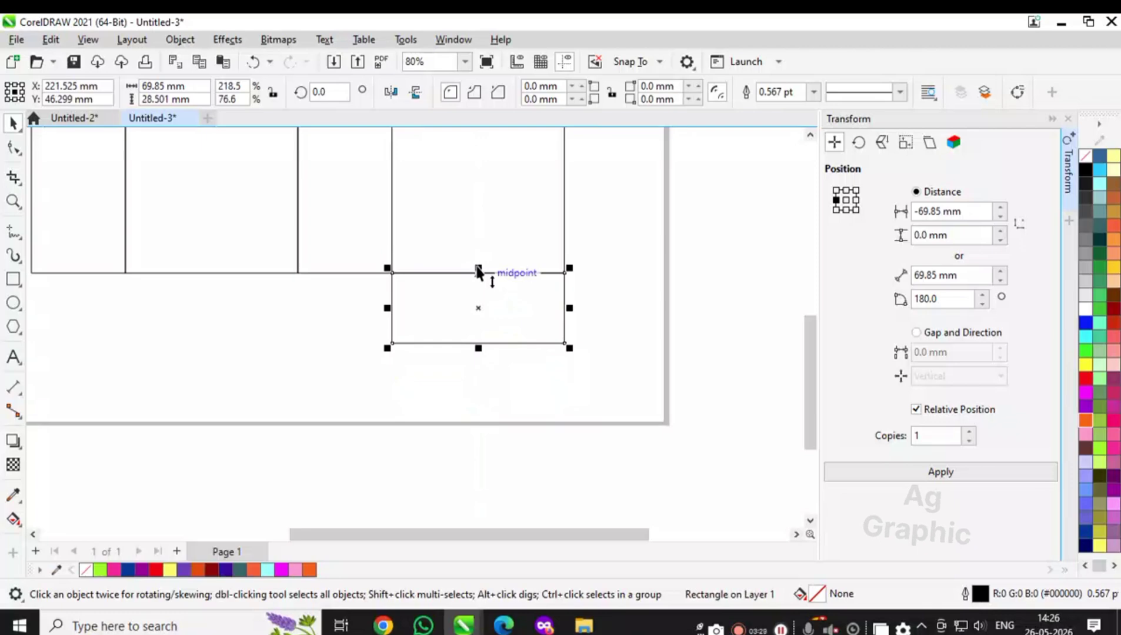
{"action": "left_click_drag", "start_coordinate": [478, 271], "coordinate": [474, 371]}
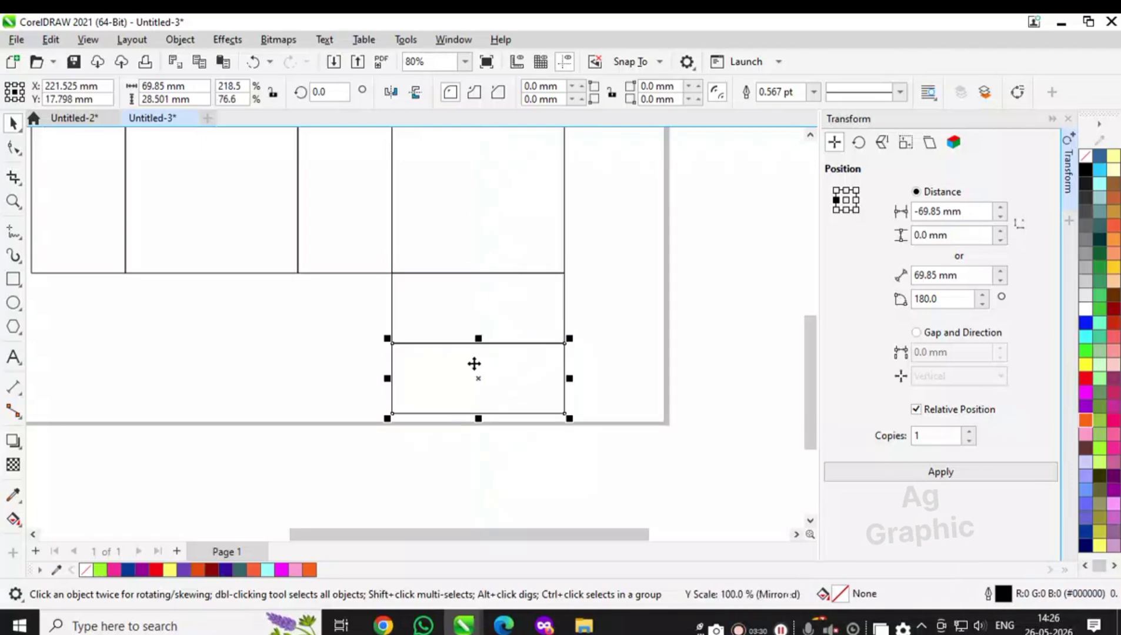
- Convert the upper of the two rectangles below the rightmost panel to curves
{"action": "left_click", "coordinate": [461, 316]}
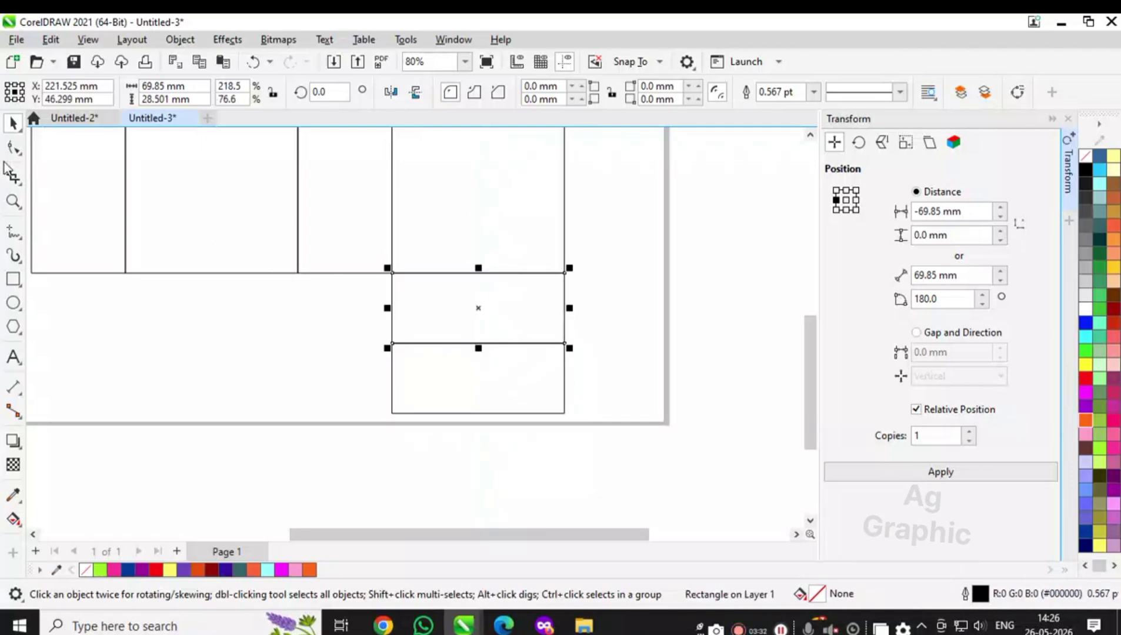
{"action": "key", "text": "ctrl+q"}
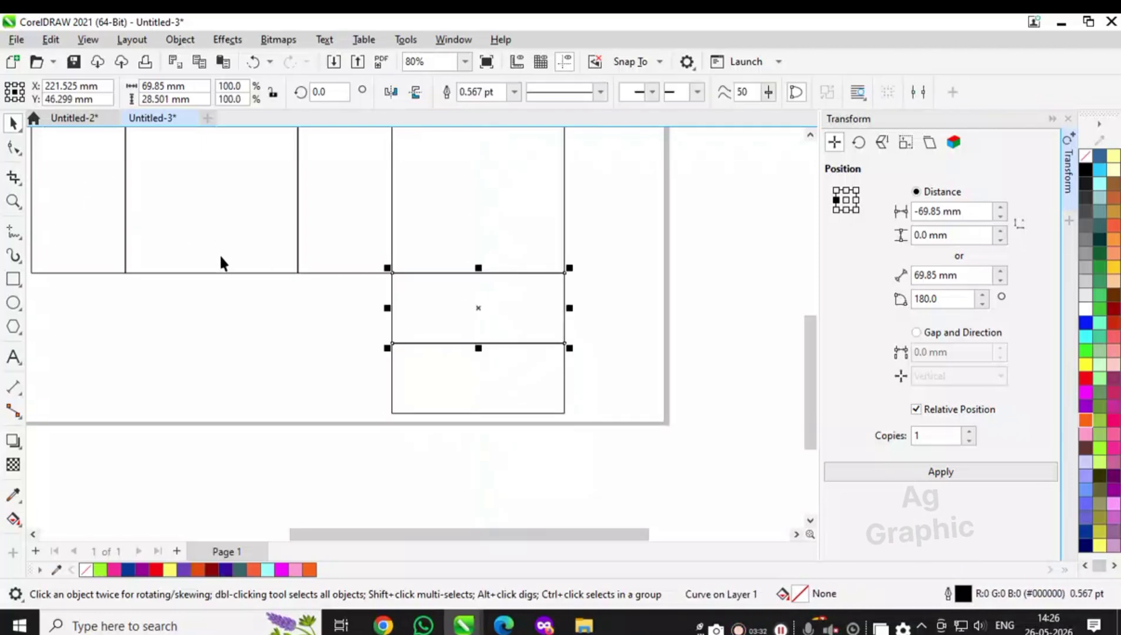
{"action": "left_click", "coordinate": [16, 148]}
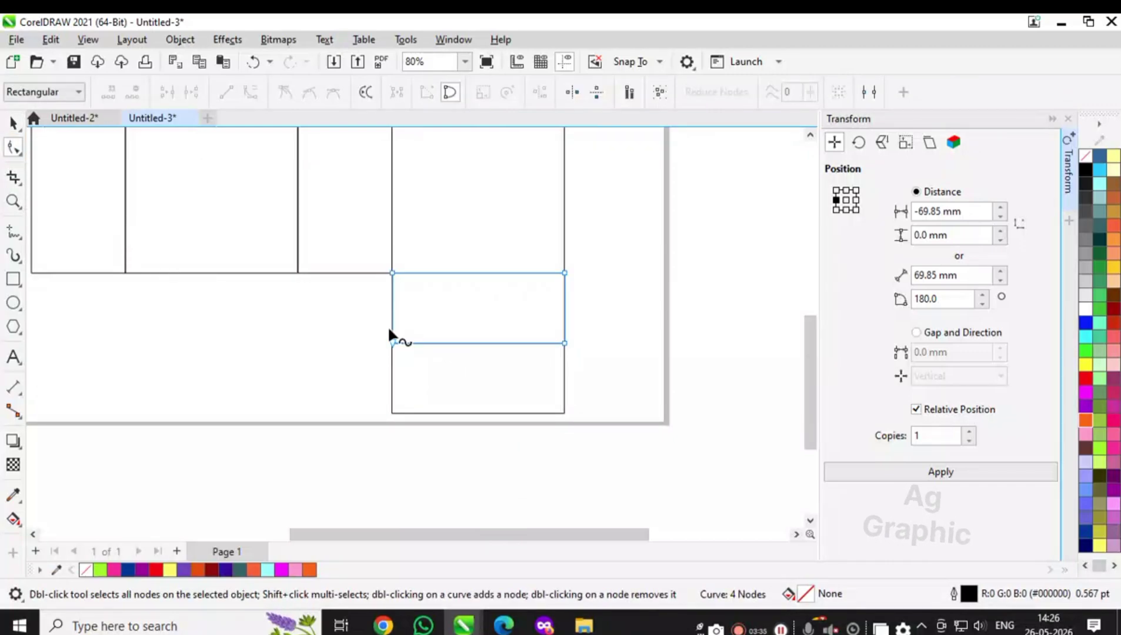
{"action": "left_click", "coordinate": [13, 122]}
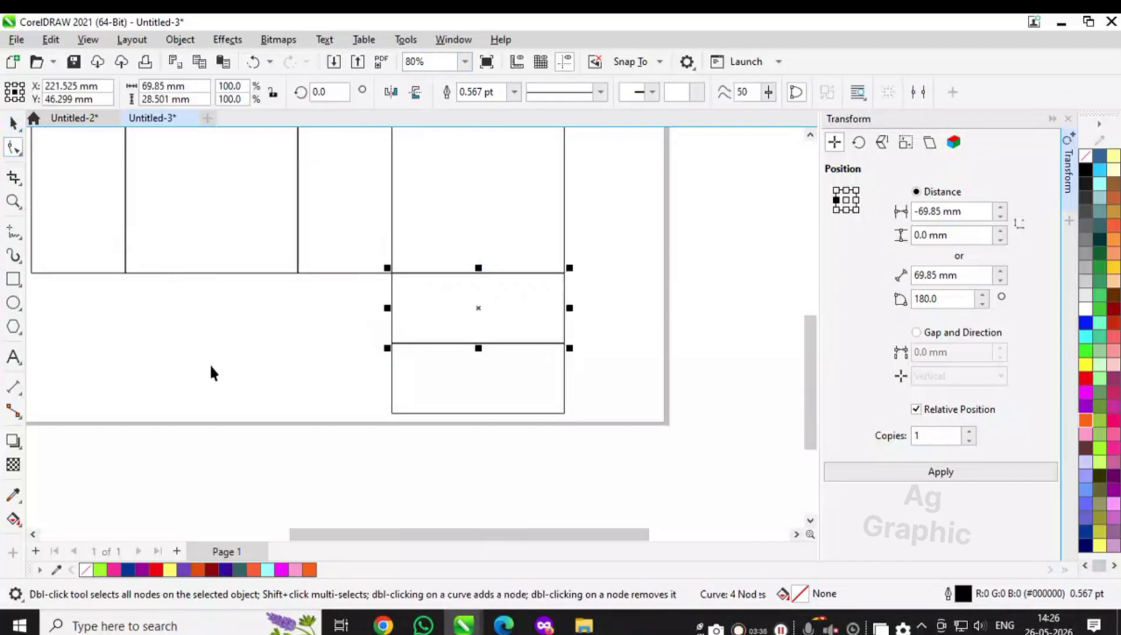
{"action": "left_click", "coordinate": [443, 399]}
{"action": "left_click", "coordinate": [442, 399]}
{"action": "key", "text": "Escape"}
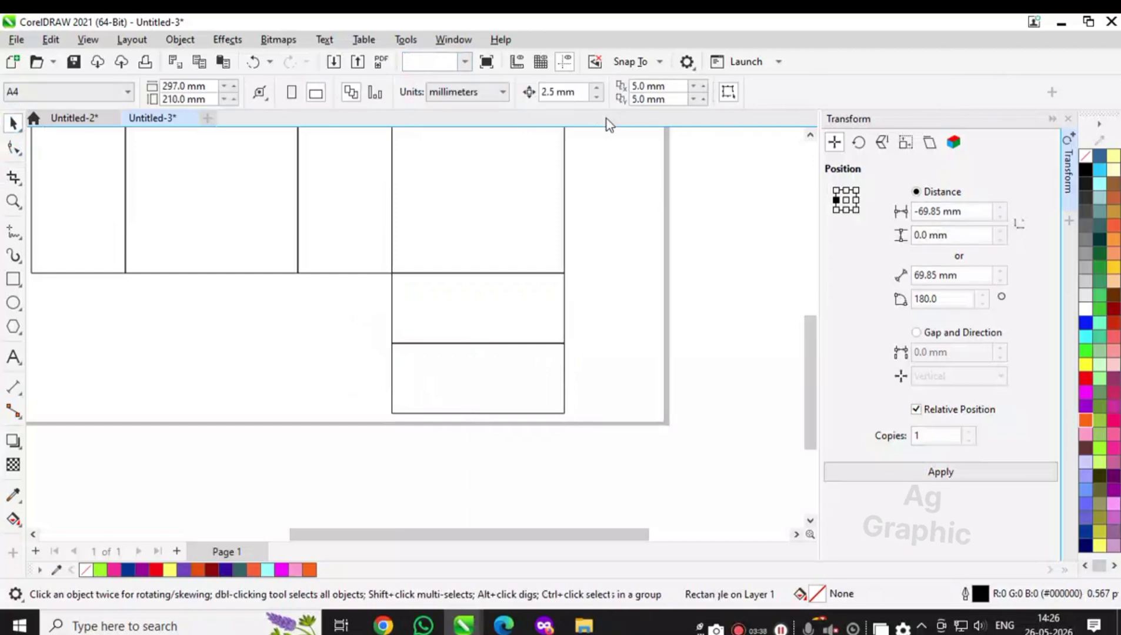
- Set the nudge distance to 5 mm and shift both lower corners of the upper rectangle below the rightmost panel 10 mm inward
{"action": "left_click", "coordinate": [561, 92]}
{"action": "type", "text": "5"}
{"action": "key", "text": "Return"}
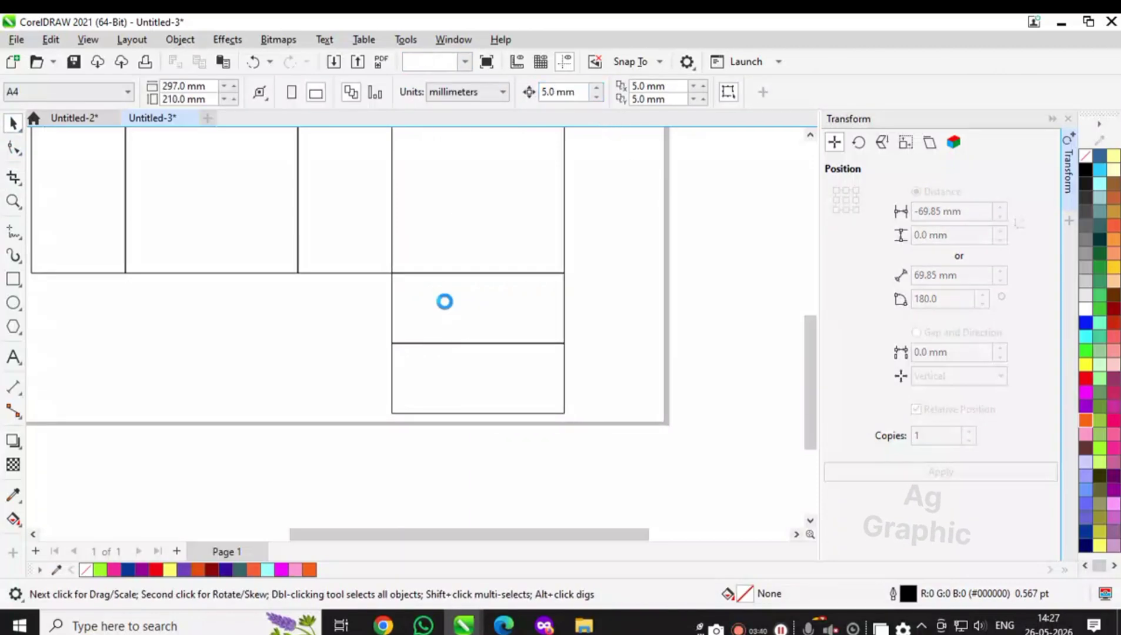
{"action": "left_click", "coordinate": [446, 303]}
{"action": "key", "text": "F10"}
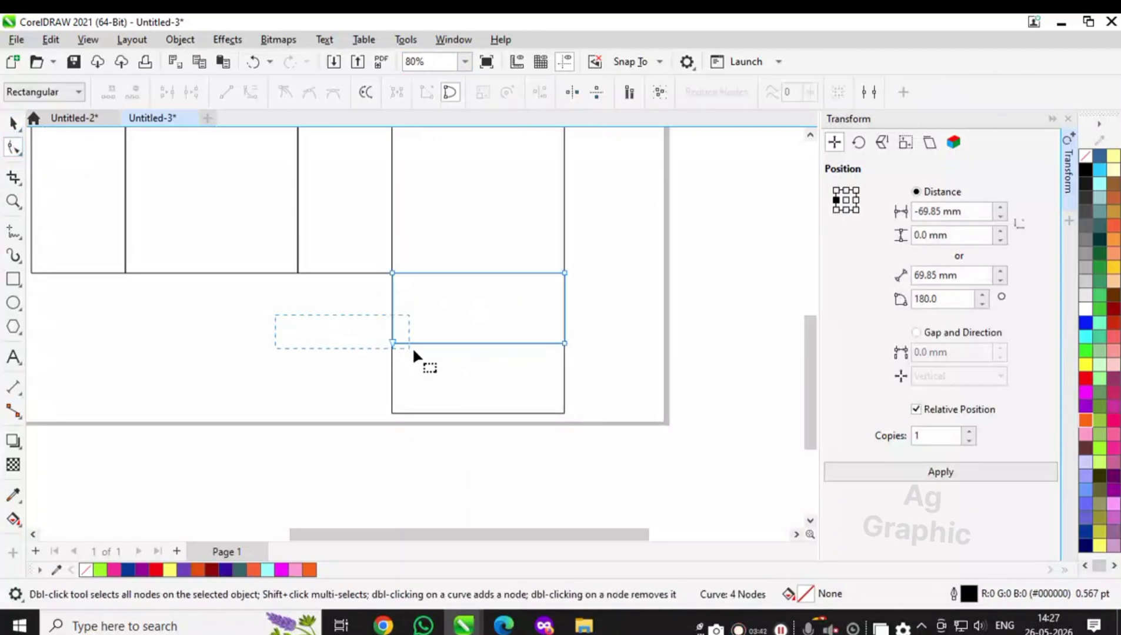
{"action": "left_click_drag", "start_coordinate": [413, 349], "coordinate": [440, 352]}
{"action": "key", "text": "Right"}
{"action": "left_click_drag", "start_coordinate": [484, 311], "coordinate": [606, 354]}
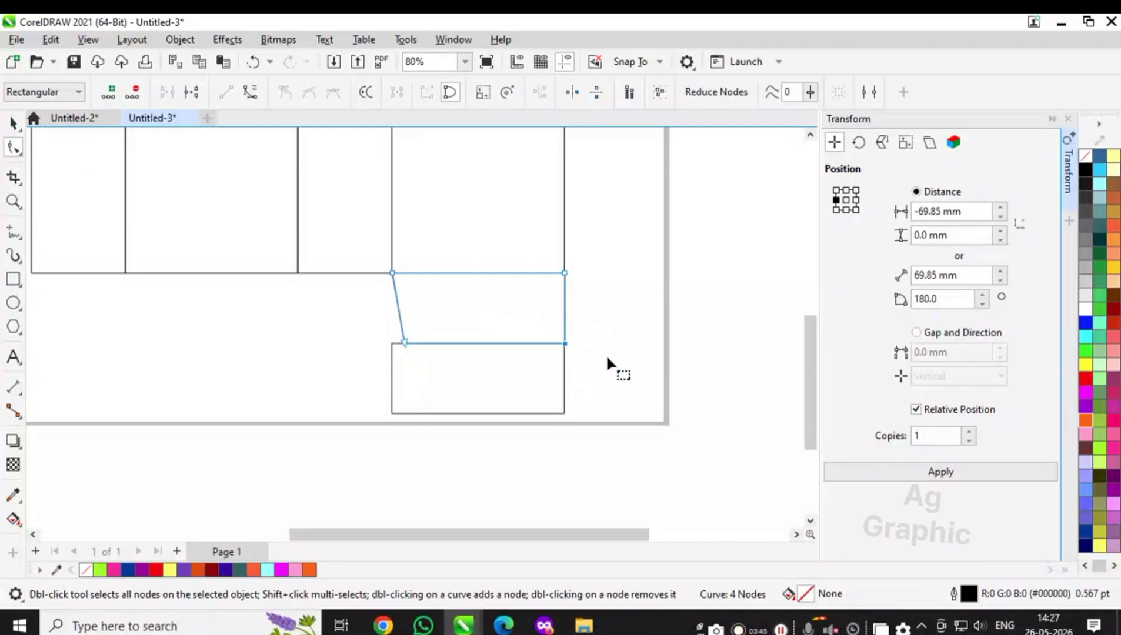
{"action": "key", "text": "Left"}
{"action": "left_click_drag", "start_coordinate": [449, 345], "coordinate": [450, 345]}
{"action": "key", "text": "Right"}
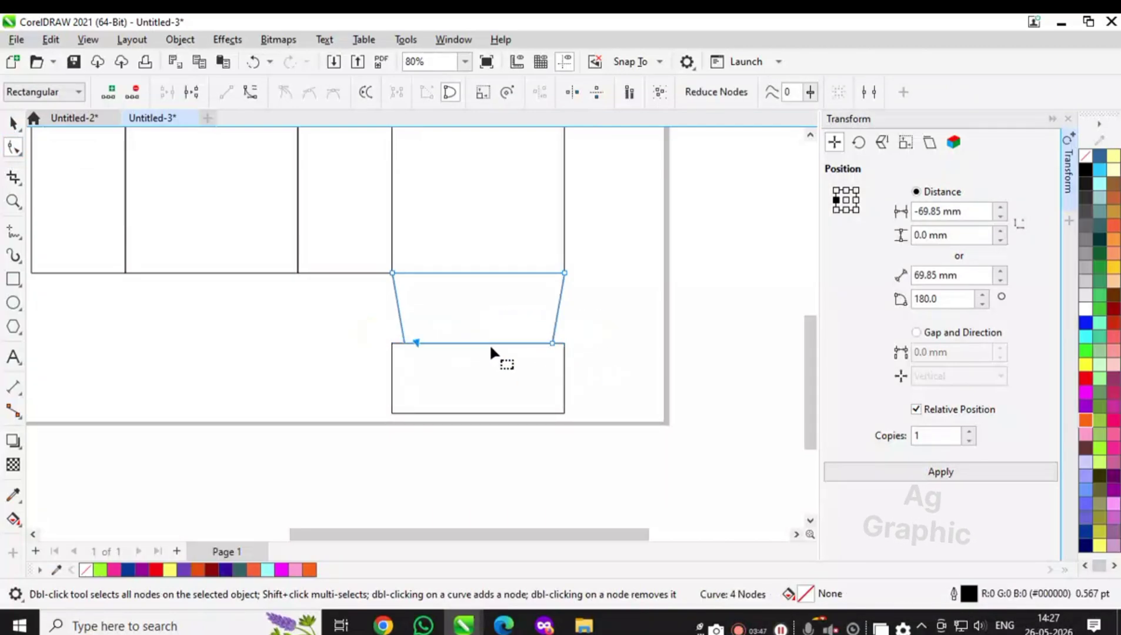
{"action": "left_click_drag", "start_coordinate": [513, 312], "coordinate": [596, 356]}
{"action": "key", "text": "Left"}
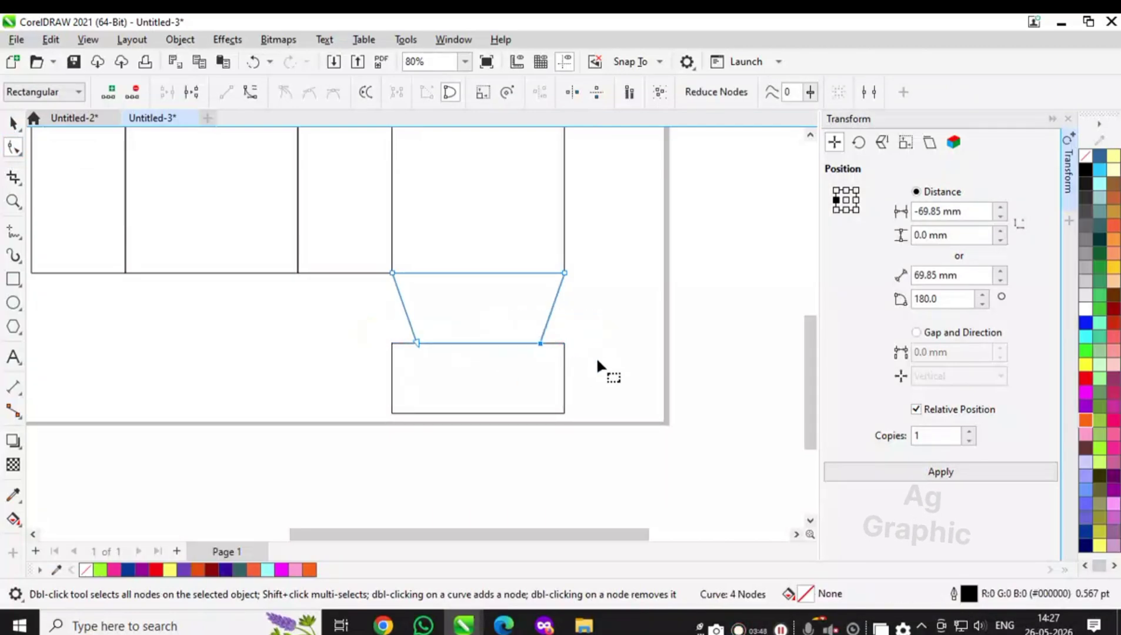
- Narrow the rectangle below the tapered flap symmetrically to about 50.8 mm wide and move it up 5 mm
{"action": "left_click", "coordinate": [13, 122]}
{"action": "left_click", "coordinate": [447, 362]}
{"action": "scroll", "coordinate": [553, 387], "scroll_direction": "up", "scroll_amount": 1}
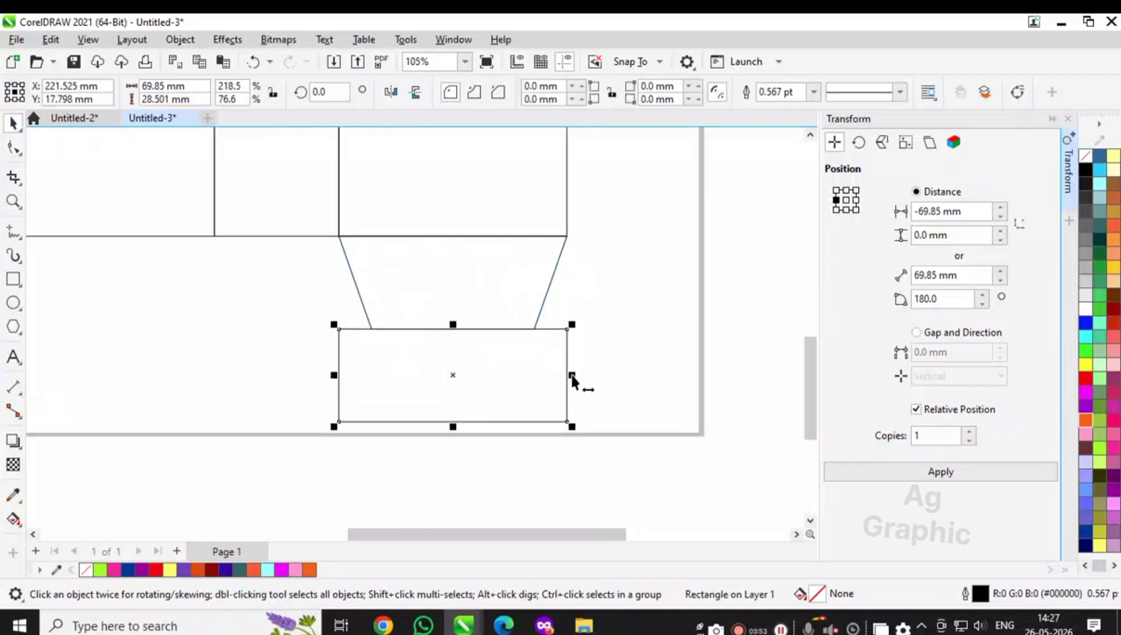
{"action": "left_click_drag", "start_coordinate": [571, 375], "coordinate": [540, 385]}
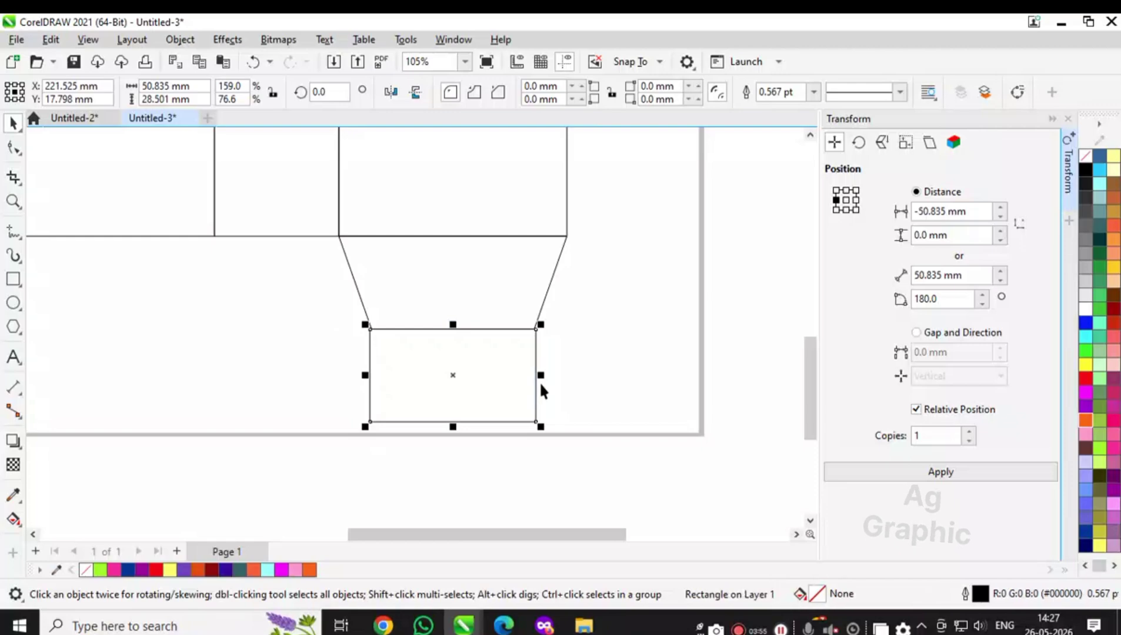
{"action": "key", "text": "Up"}
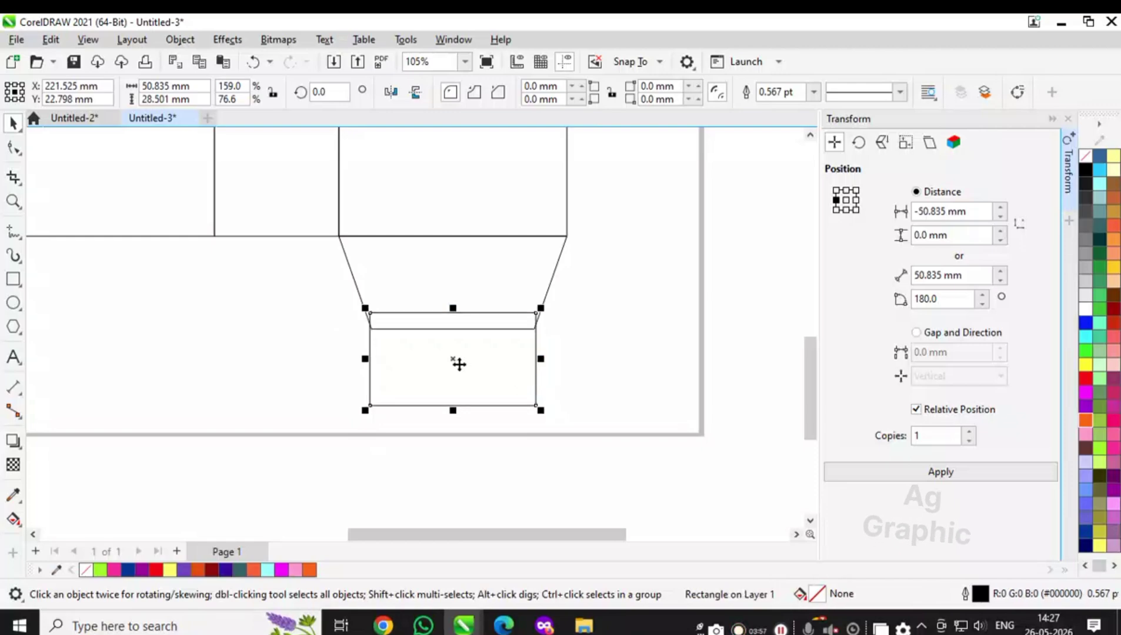
- Narrow the lowest rectangle symmetrically to about 49.3 mm wide so its sides fit within the tapered flap's lower edge
{"action": "scroll", "coordinate": [500, 348], "scroll_direction": "up", "scroll_amount": 2}
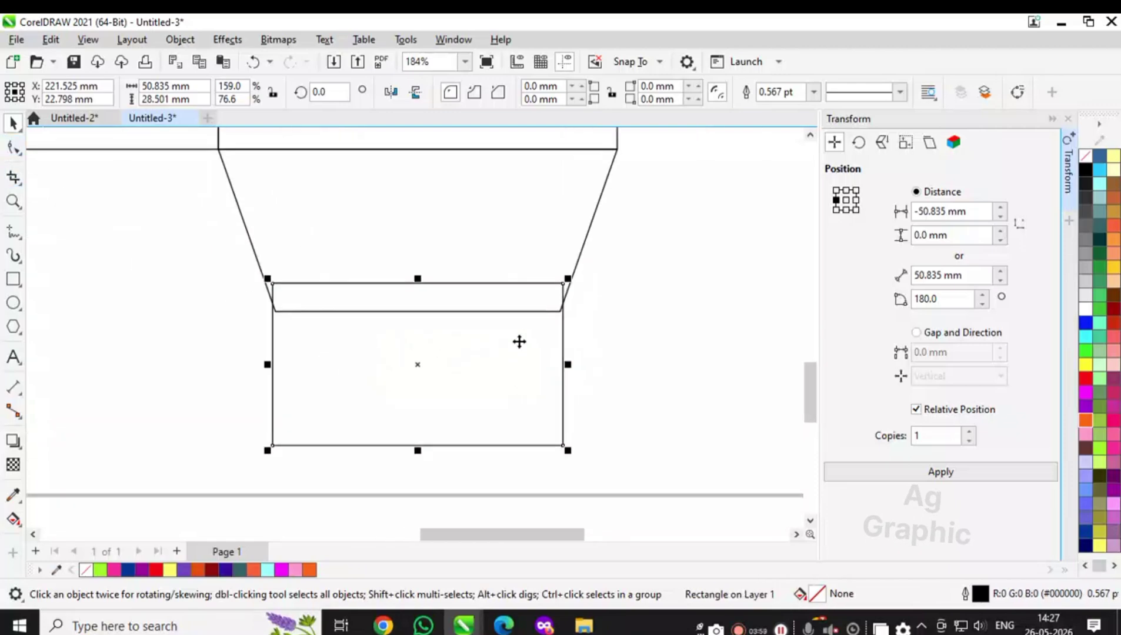
{"action": "left_click_drag", "start_coordinate": [577, 375], "coordinate": [575, 377]}
{"action": "scroll", "coordinate": [575, 376], "scroll_direction": "up", "scroll_amount": 1}
{"action": "scroll", "coordinate": [576, 380], "scroll_direction": "up", "scroll_amount": 1}
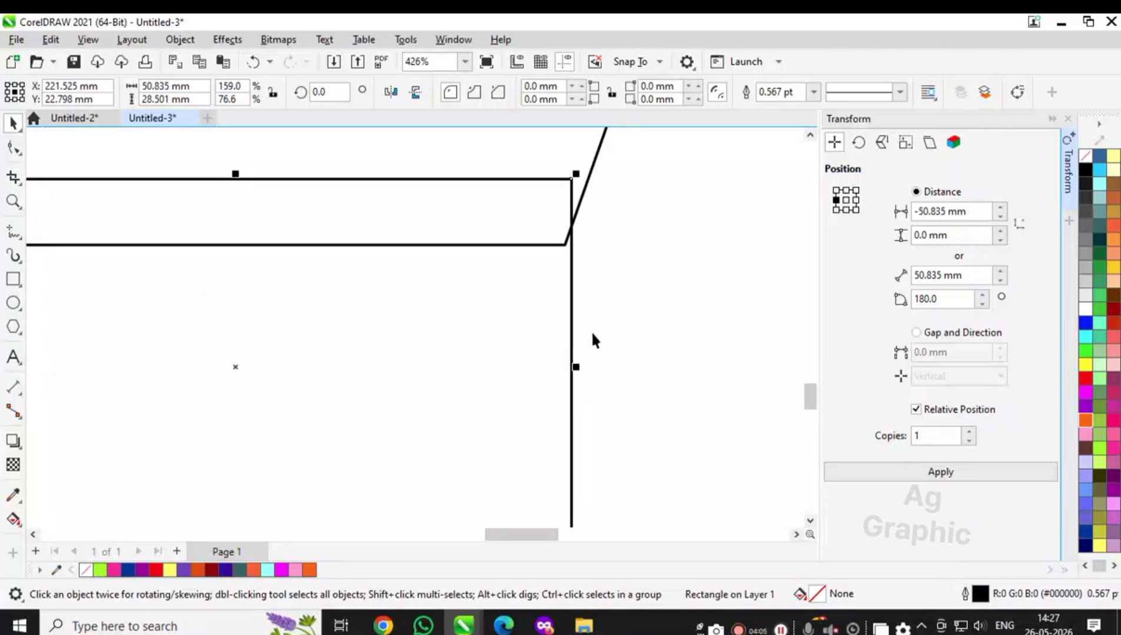
{"action": "left_click_drag", "start_coordinate": [576, 370], "coordinate": [569, 371]}
{"action": "scroll", "coordinate": [588, 374], "scroll_direction": "down", "scroll_amount": 2}
{"action": "left_click", "coordinate": [520, 183], "text": "shift"}
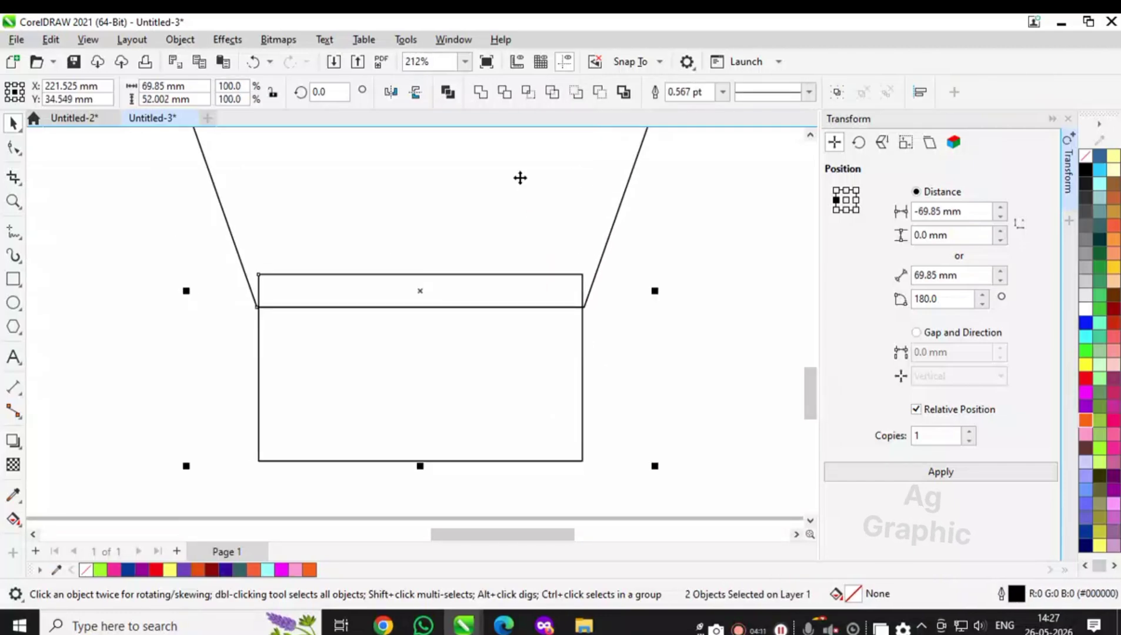
{"action": "left_click", "coordinate": [662, 393]}
- Raise the lowest rectangle another 5 mm so it overlaps the tapered flap further
{"action": "left_click", "coordinate": [450, 381]}
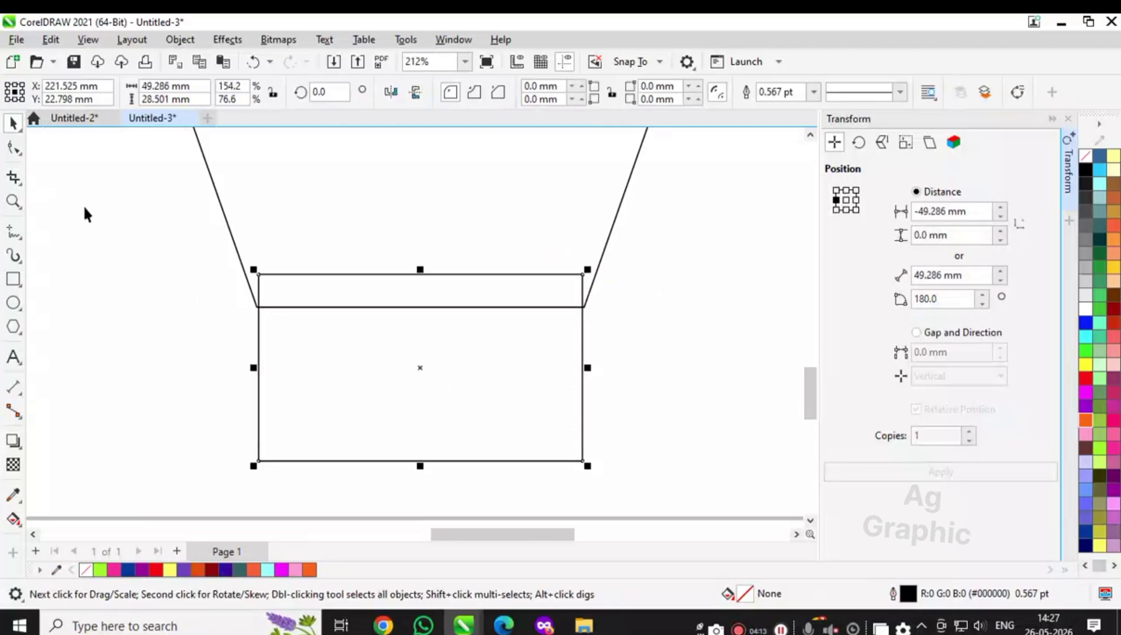
{"action": "key", "text": "Up"}
{"action": "key", "text": "Up"}
{"action": "key", "text": "Up"}
{"action": "key", "text": "Up"}
{"action": "key", "text": "Up"}
{"action": "key", "text": "Up"}
{"action": "key", "text": "Up"}
{"action": "key", "text": "Up"}
{"action": "key", "text": "Up"}
{"action": "key", "text": "Up"}
{"action": "key", "text": "Up"}
{"action": "key", "text": "Up"}
{"action": "key", "text": "Up"}
{"action": "key", "text": "Up"}
{"action": "key", "text": "Up"}
{"action": "key", "text": "Up"}
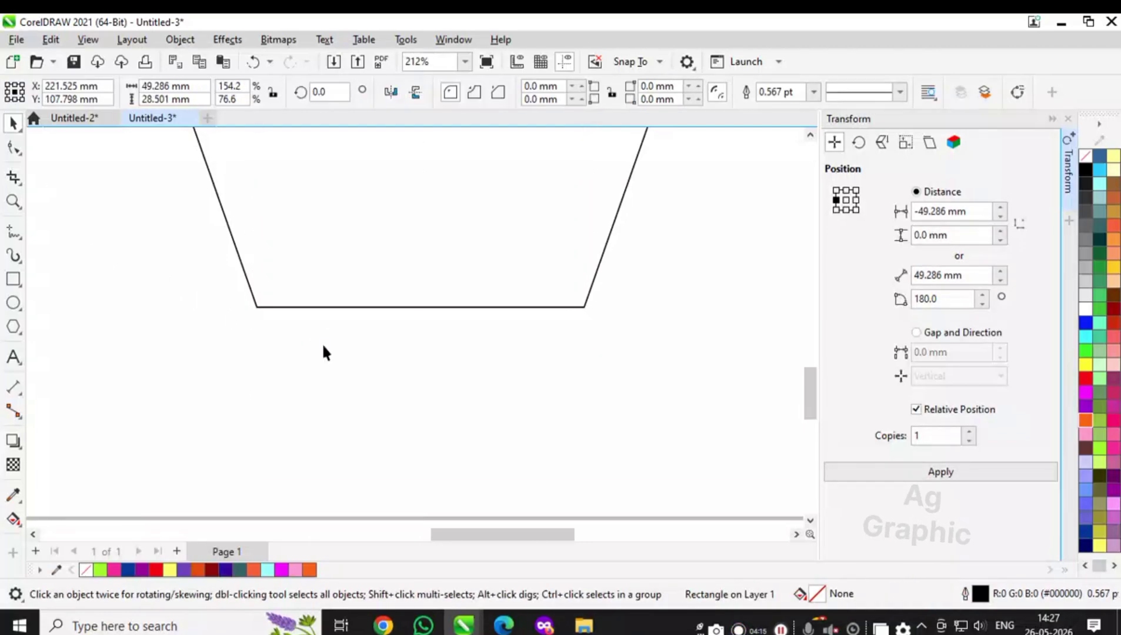
{"action": "key", "text": "Down"}
{"action": "key", "text": "Down"}
{"action": "key", "text": "Down"}
{"action": "key", "text": "Down"}
{"action": "key", "text": "Down"}
{"action": "key", "text": "Down"}
{"action": "key", "text": "Down"}
{"action": "key", "text": "Down"}
{"action": "key", "text": "Down"}
{"action": "key", "text": "Down"}
{"action": "key", "text": "Down"}
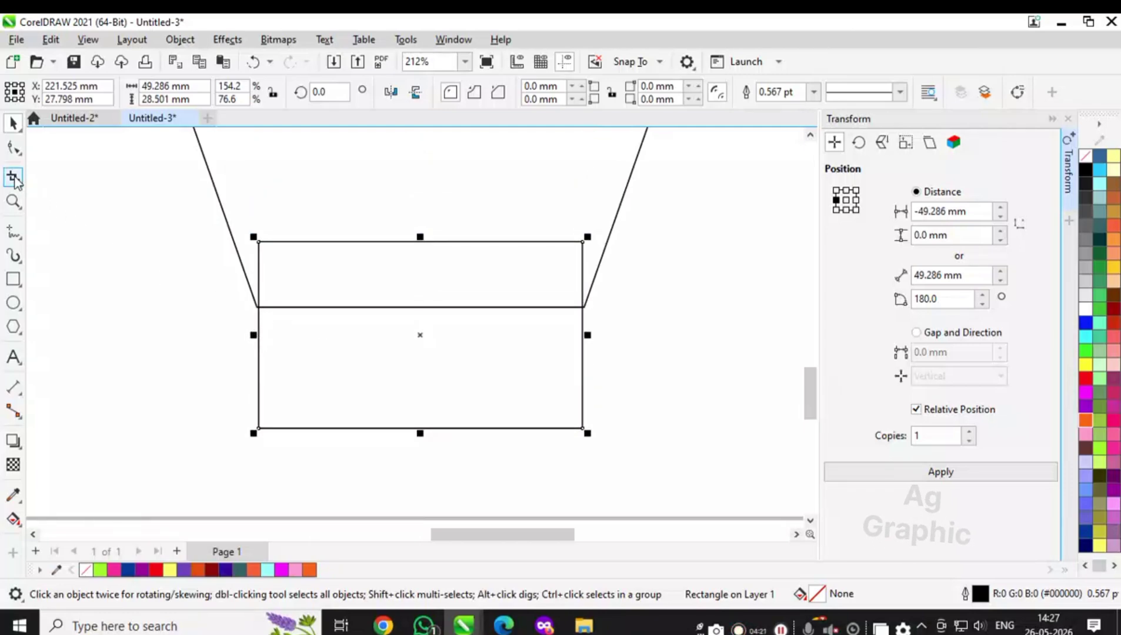
- Round both lower corners of the lowest rectangle with a 5 mm radius
{"action": "left_click", "coordinate": [13, 148]}
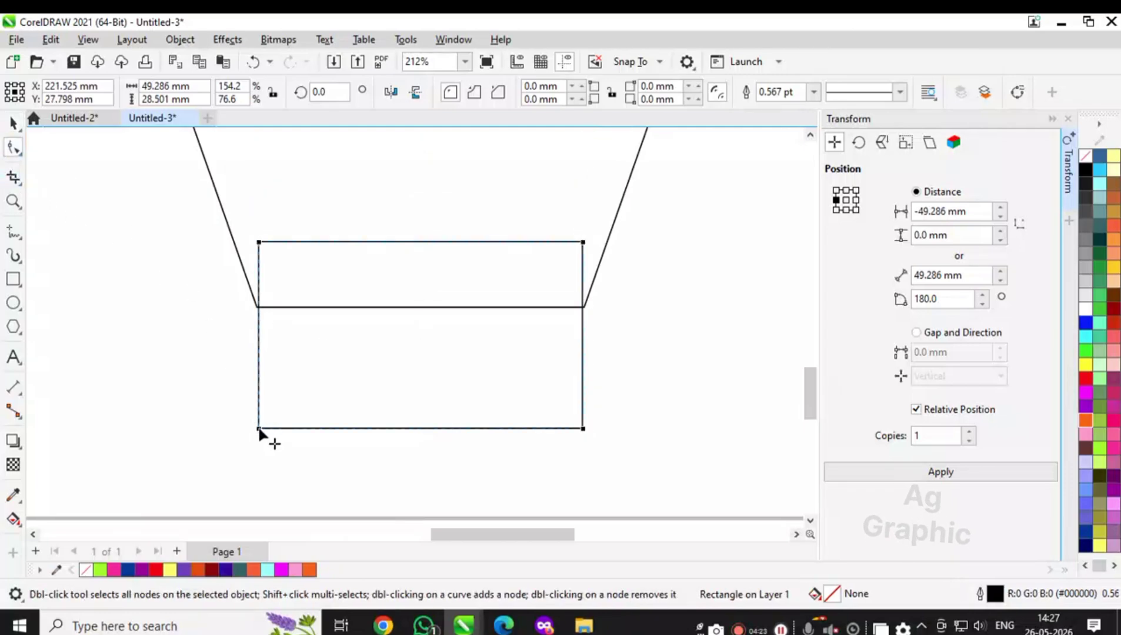
{"action": "left_click_drag", "start_coordinate": [257, 428], "coordinate": [279, 401]}
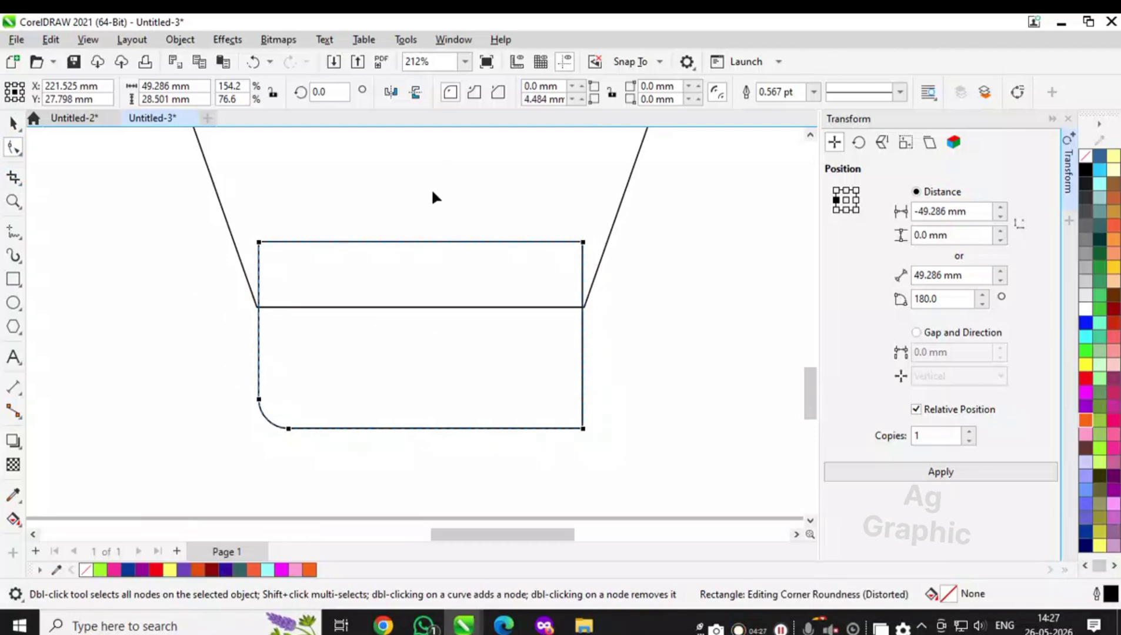
{"action": "double_click", "coordinate": [550, 99]}
{"action": "type", "text": "5"}
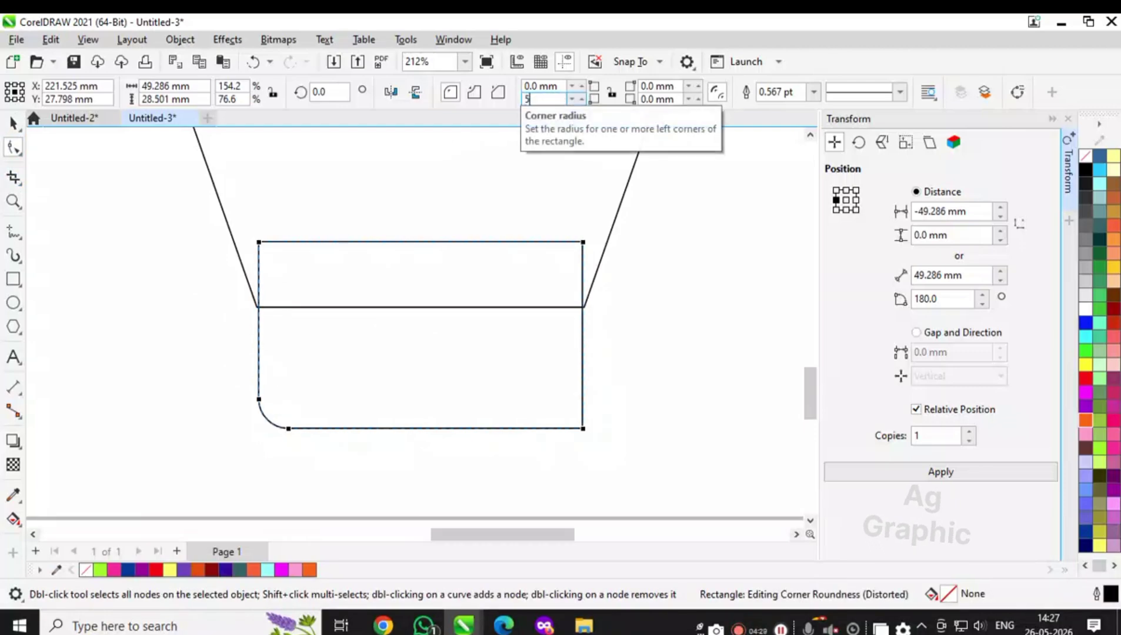
{"action": "key", "text": "Return"}
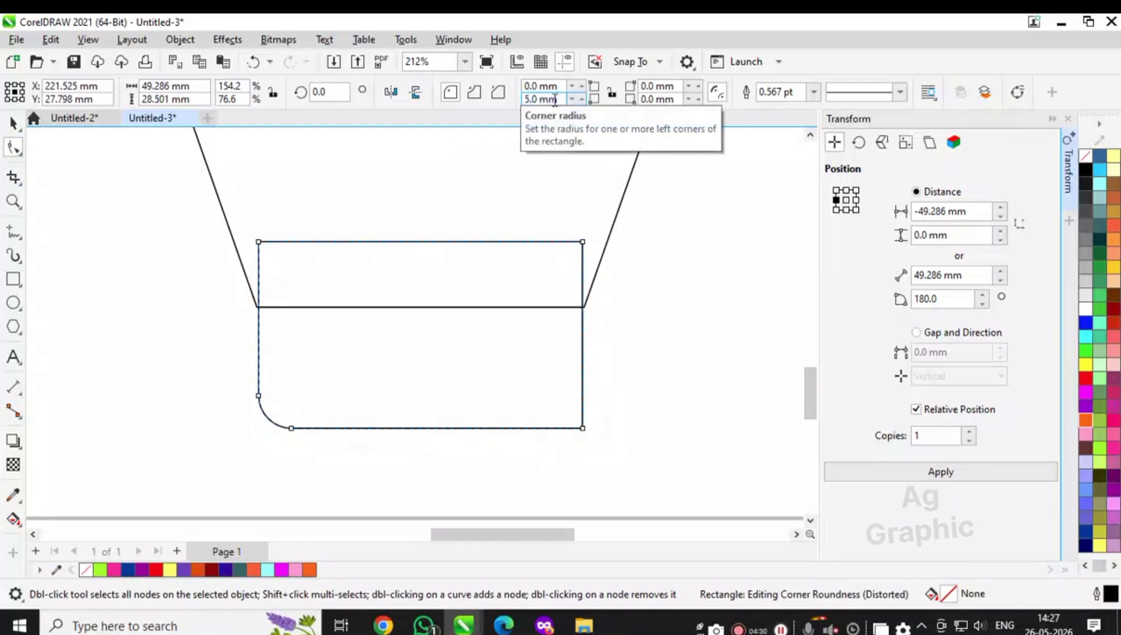
{"action": "double_click", "coordinate": [664, 99]}
{"action": "type", "text": "5"}
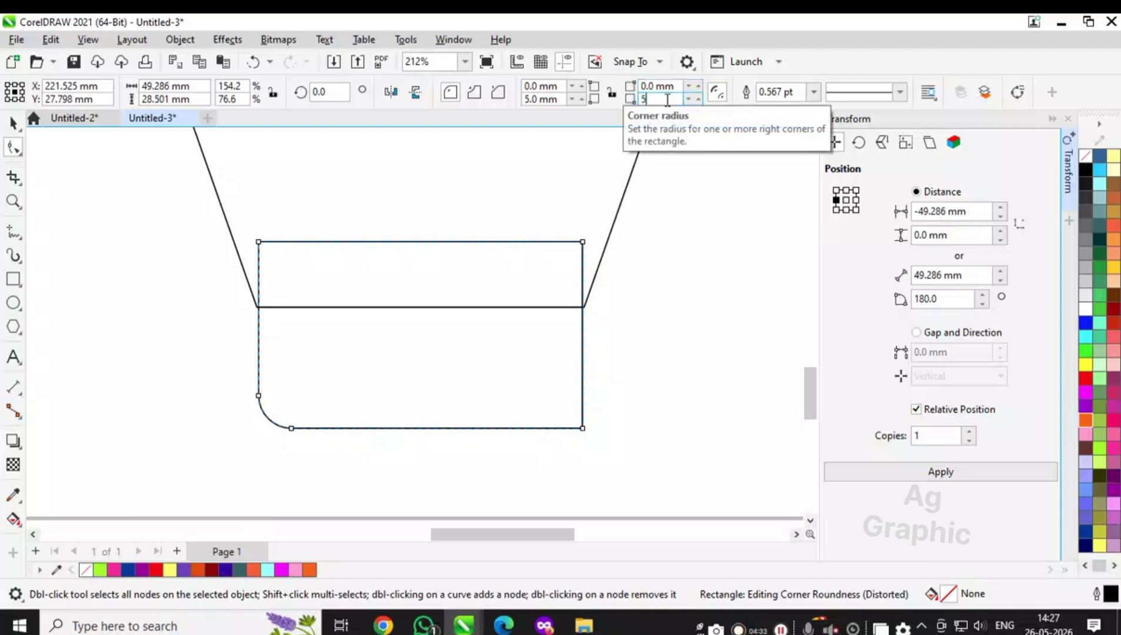
{"action": "key", "text": "Return"}
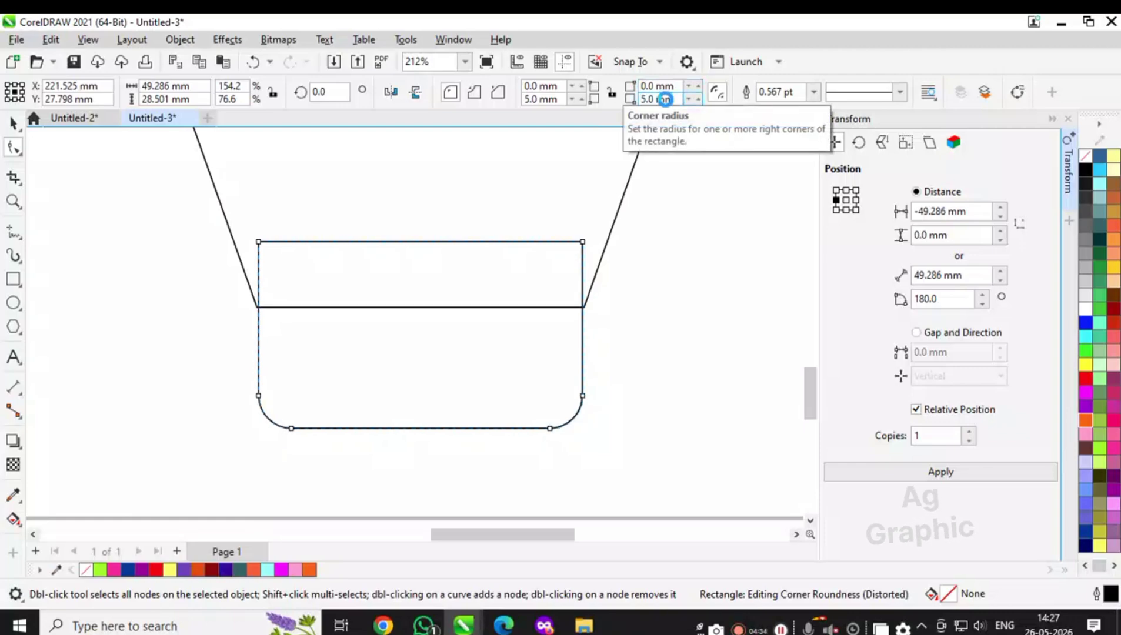
- Weld the rounded rectangle and the tapered flap into one bottom closure flap
{"action": "left_click", "coordinate": [14, 122]}
{"action": "scroll", "coordinate": [237, 249], "scroll_direction": "down", "scroll_amount": 2}
{"action": "left_click", "coordinate": [513, 182], "text": "shift"}
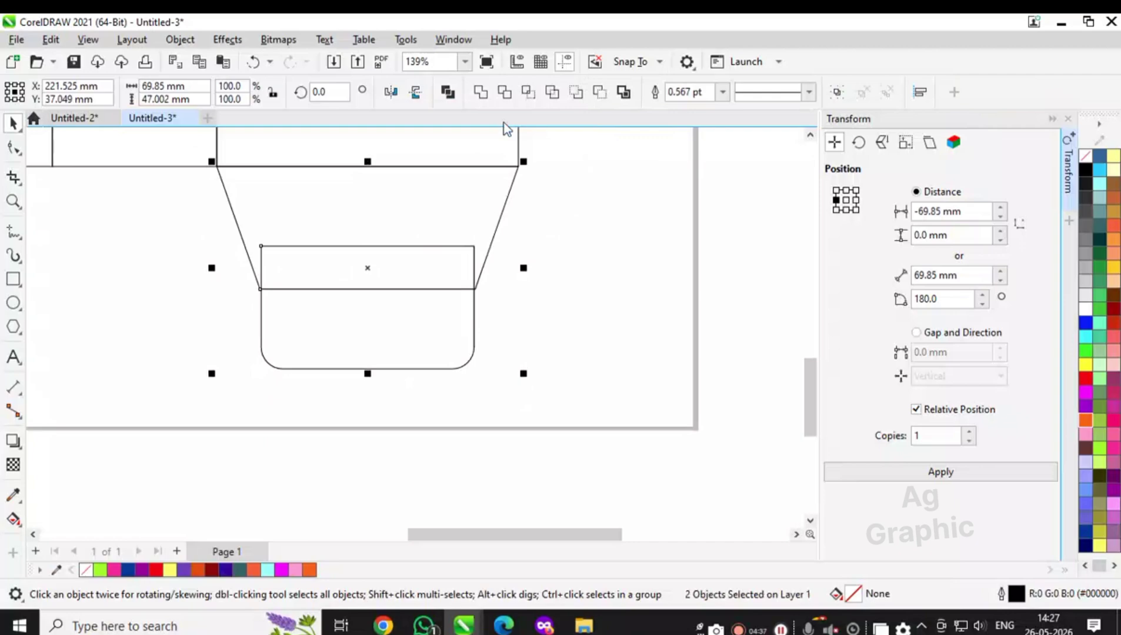
{"action": "left_click", "coordinate": [480, 92]}
{"action": "left_click", "coordinate": [138, 237]}
{"action": "left_click", "coordinate": [287, 293]}
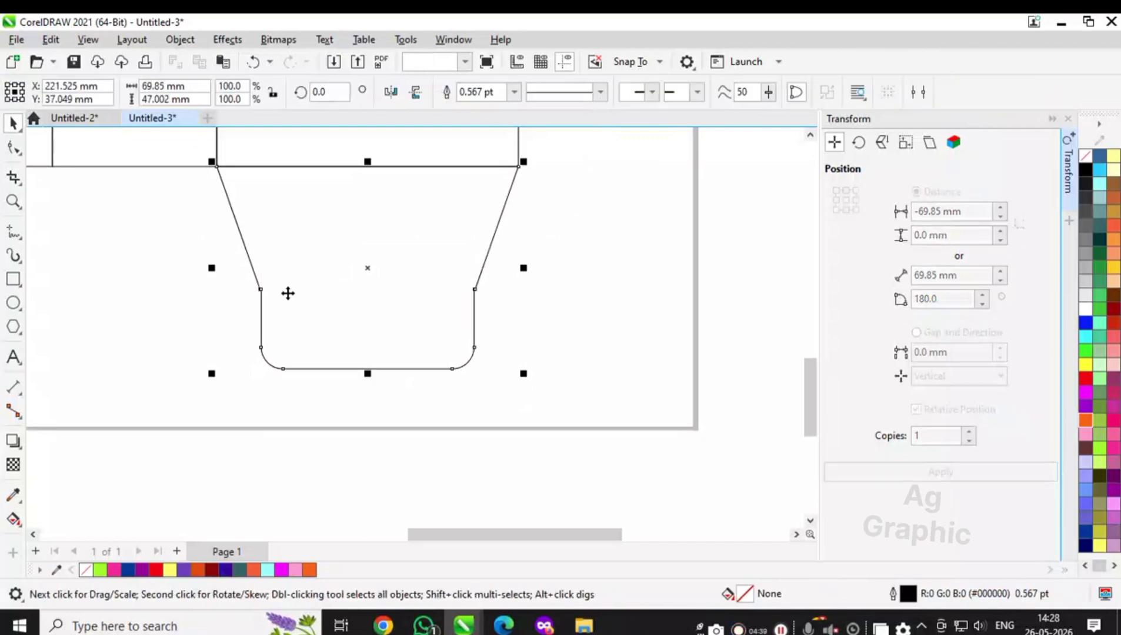
{"action": "left_click", "coordinate": [14, 147]}
{"action": "scroll", "coordinate": [262, 308], "scroll_direction": "up", "scroll_amount": 1}
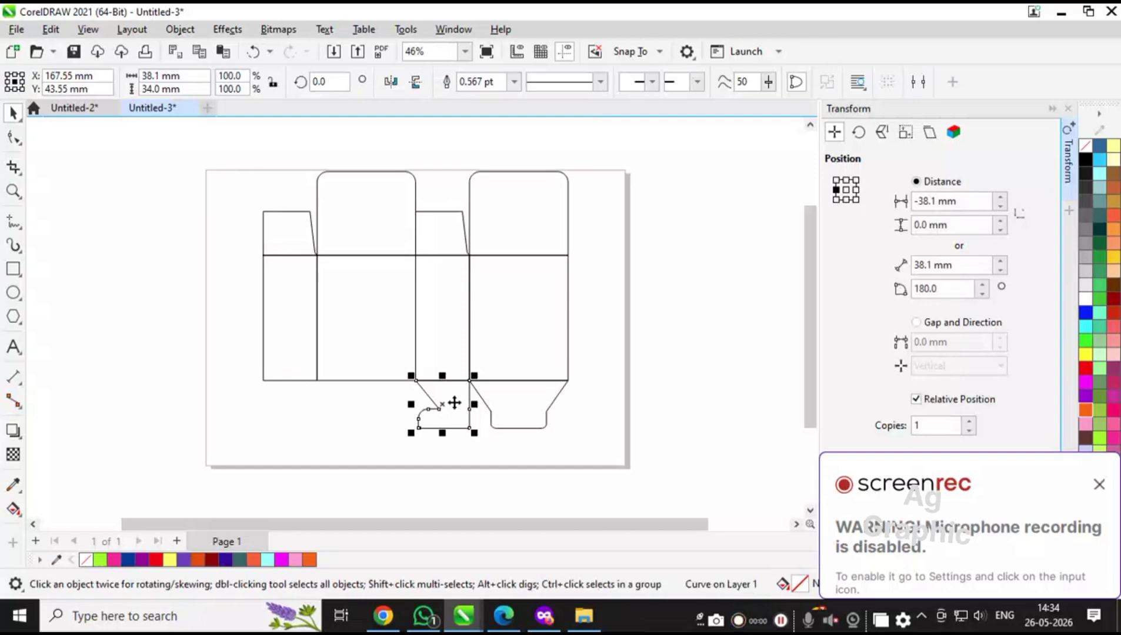
- Place a horizontally mirrored copy of the notched bottom flap under the leftmost narrow panel, aligned to the panel's left edge
{"action": "left_click_drag", "start_coordinate": [450, 401], "coordinate": [391, 401]}
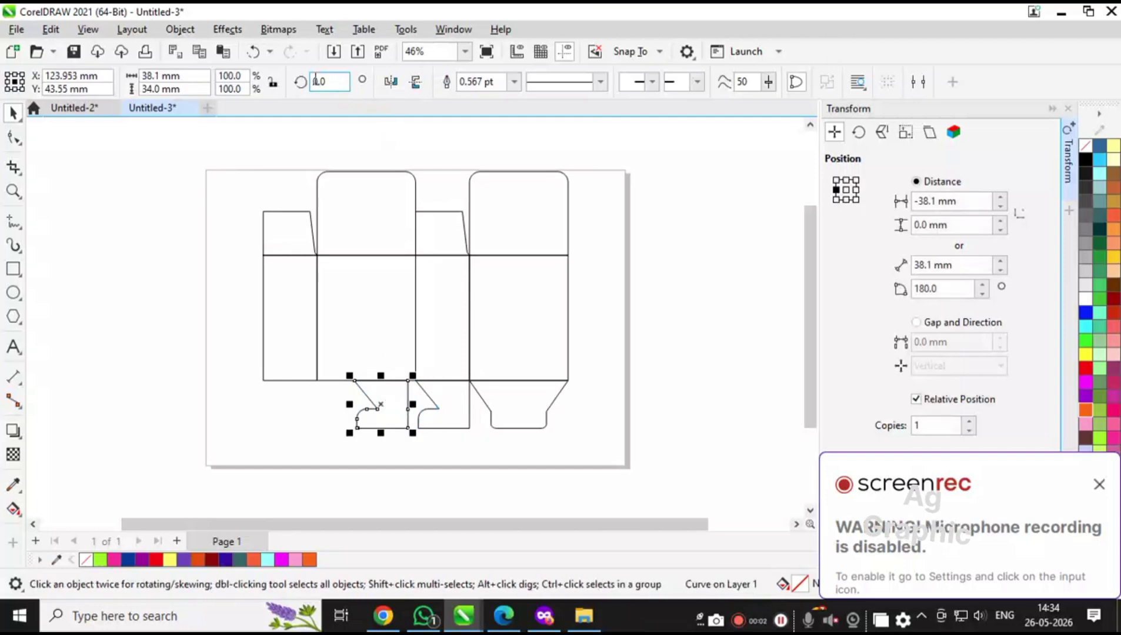
{"action": "left_click", "coordinate": [391, 81]}
{"action": "left_click", "coordinate": [292, 349], "text": "shift"}
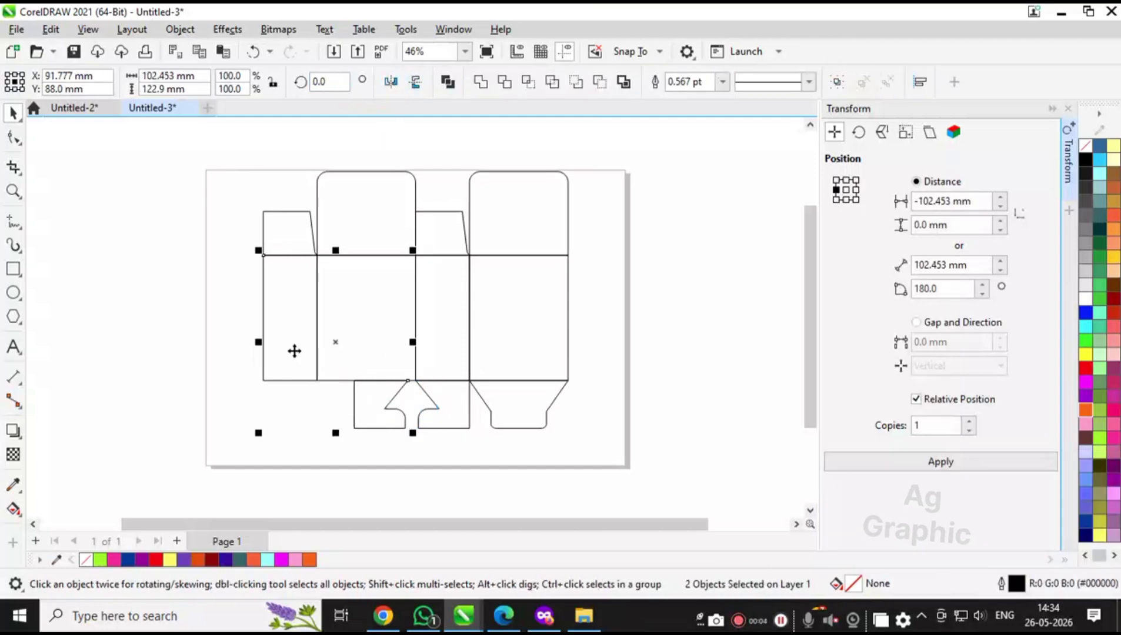
{"action": "key", "text": "l"}
{"action": "left_click", "coordinate": [205, 379]}
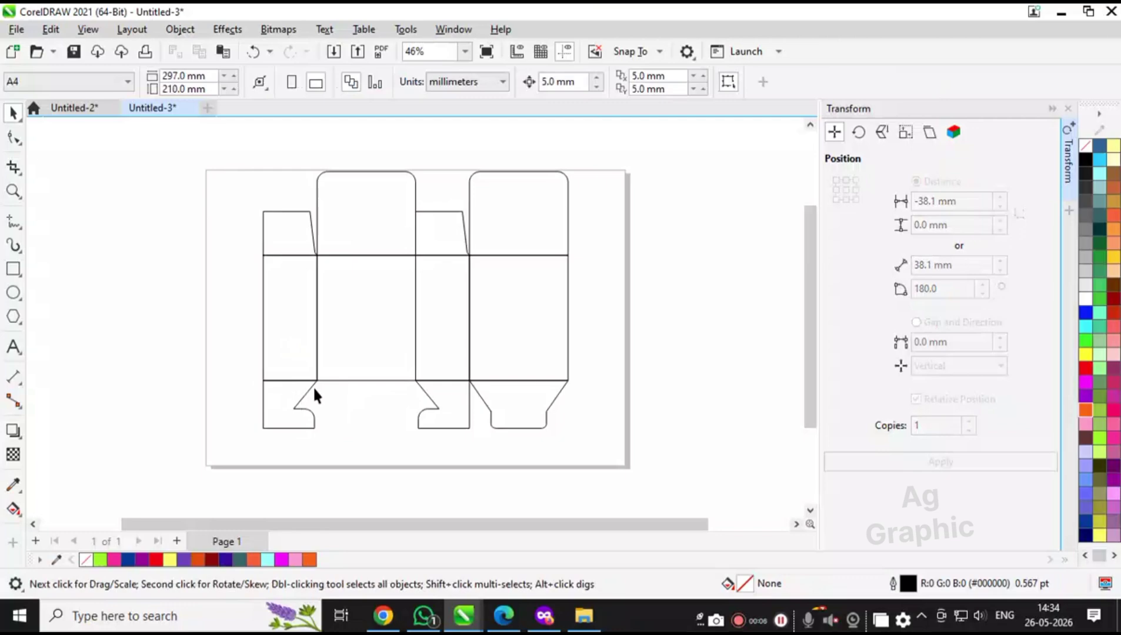
- Mirror a copy of the second panel below it and set the copy's height to 34 mm
{"action": "left_click", "coordinate": [363, 352]}
{"action": "left_click_drag", "start_coordinate": [365, 255], "coordinate": [365, 400]}
{"action": "scroll", "coordinate": [370, 458], "scroll_direction": "down", "scroll_amount": 1}
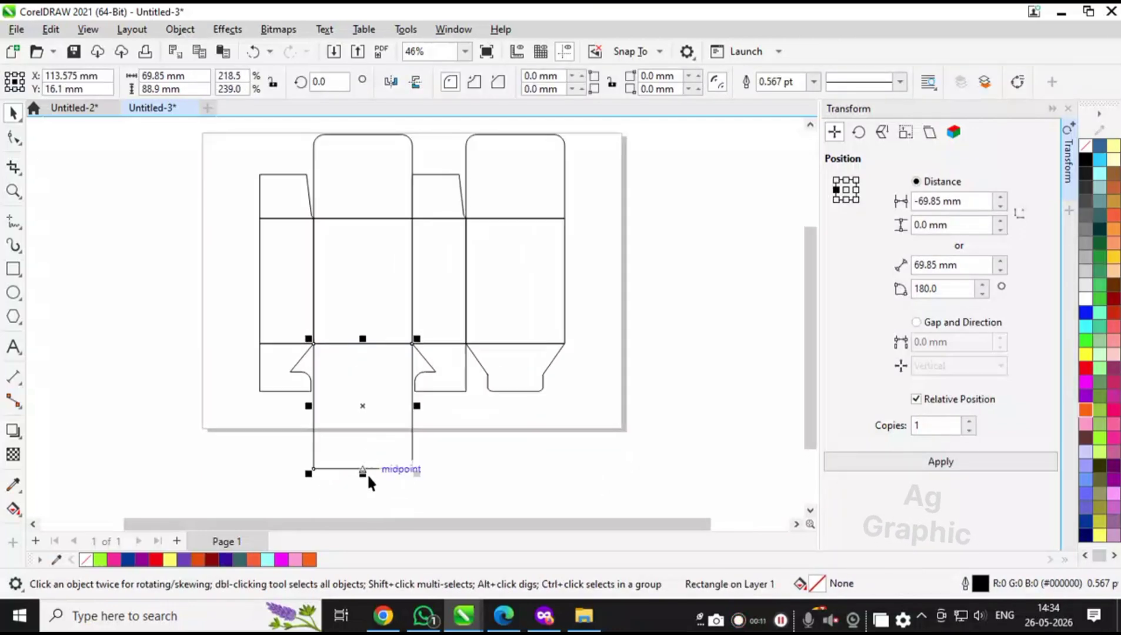
{"action": "left_click_drag", "start_coordinate": [361, 477], "coordinate": [363, 394]}
{"action": "left_click_drag", "start_coordinate": [190, 88], "coordinate": [99, 96]}
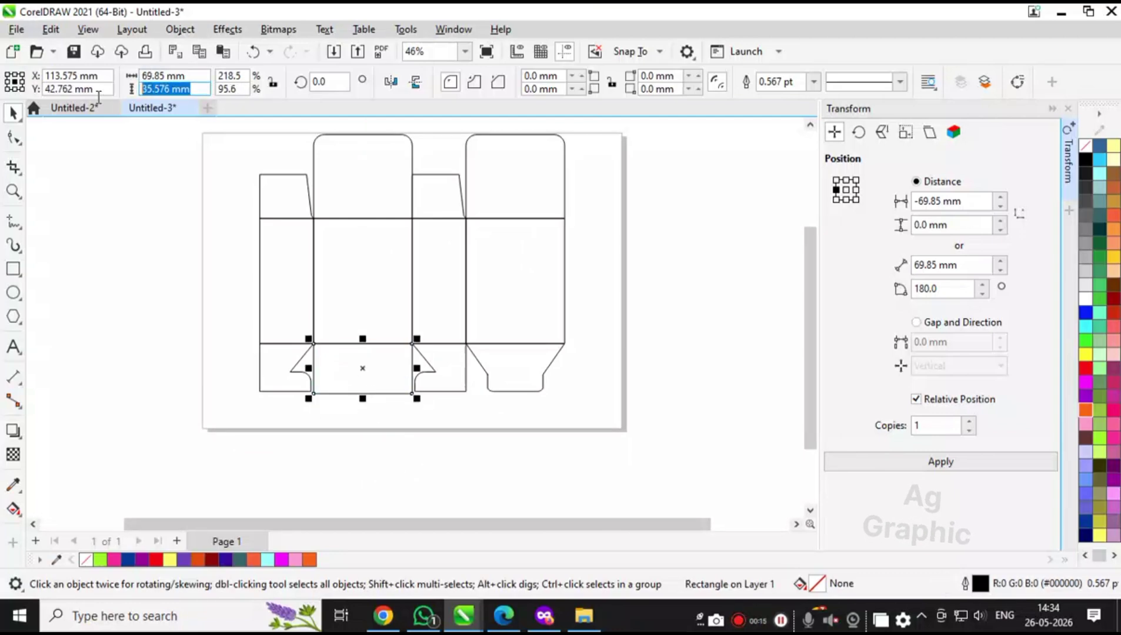
{"action": "type", "text": "34"}
{"action": "key", "text": "Return"}
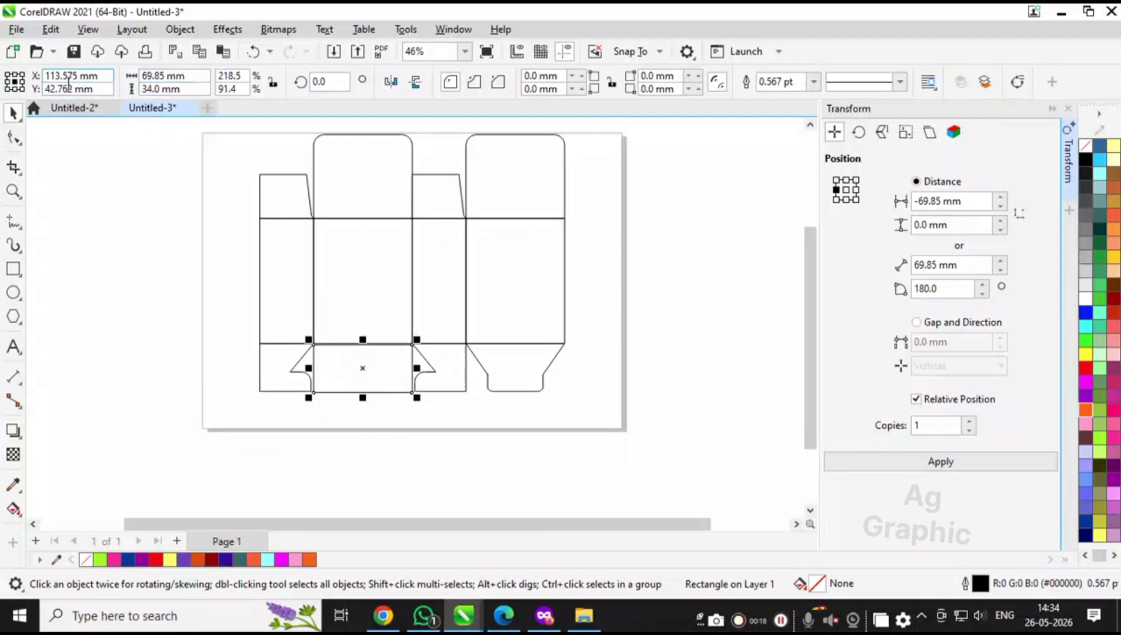
- Align the 34 mm rectangle to the second panel's bottom edge and flip it to sit directly beneath that edge
{"action": "left_click", "coordinate": [368, 318], "text": "shift"}
{"action": "key", "text": "b"}
{"action": "left_click", "coordinate": [390, 434]}
{"action": "left_click", "coordinate": [369, 296]}
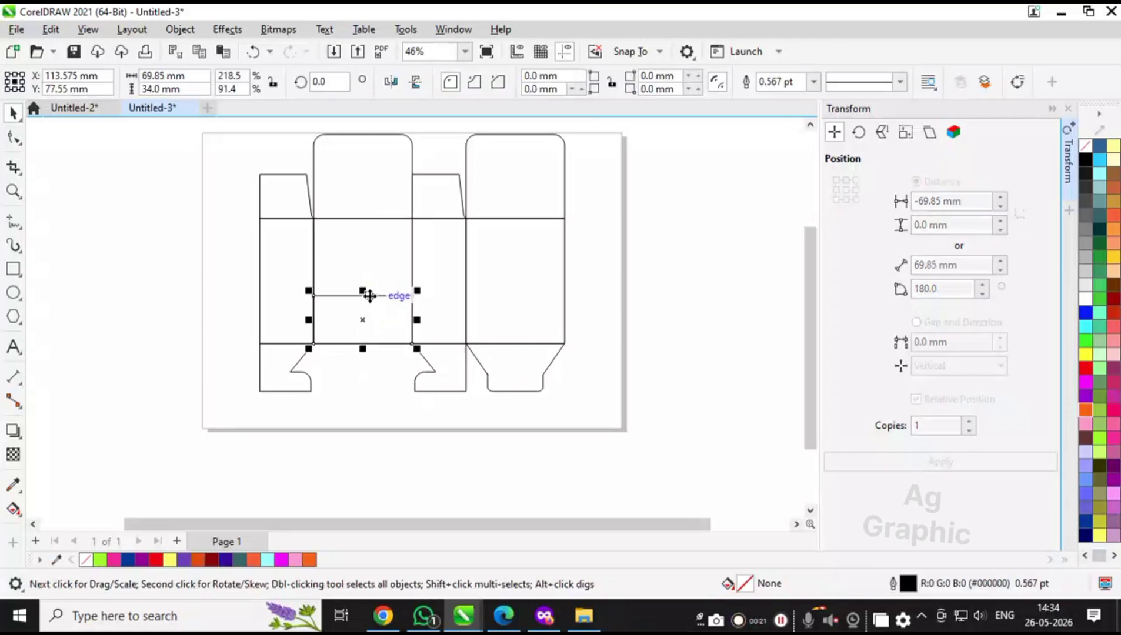
{"action": "left_click_drag", "start_coordinate": [363, 290], "coordinate": [365, 344]}
{"action": "left_click", "coordinate": [386, 421]}
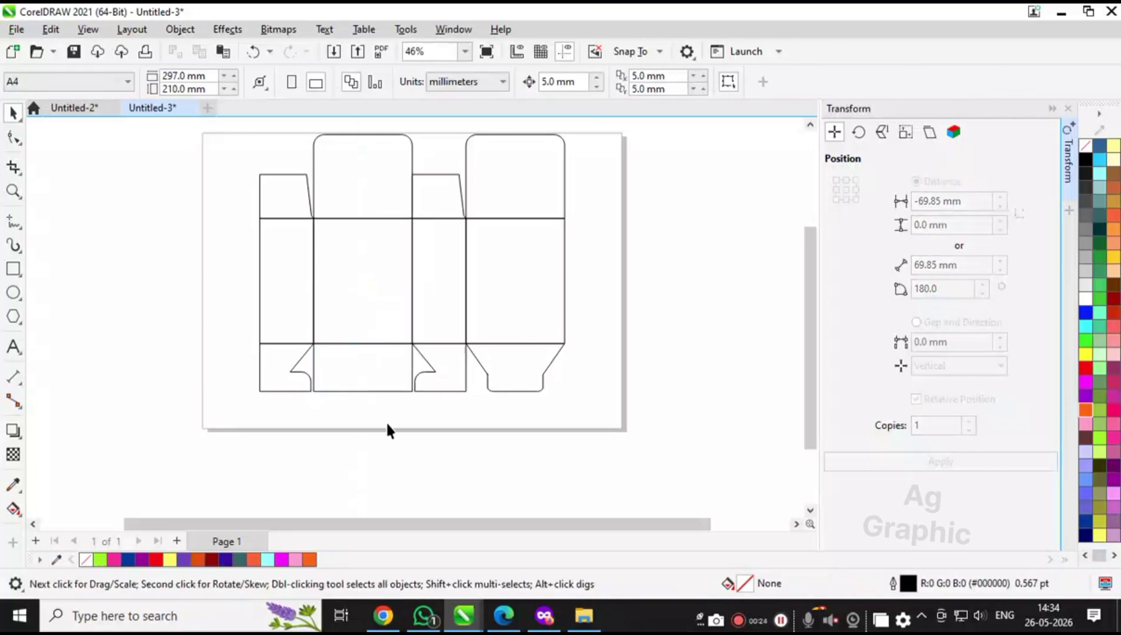
- Create strips about 11.8 mm wide from copies of the rectangle below the second panel, one at each of its ends
{"action": "left_click", "coordinate": [358, 373]}
{"action": "scroll", "coordinate": [383, 403], "scroll_direction": "up", "scroll_amount": 1}
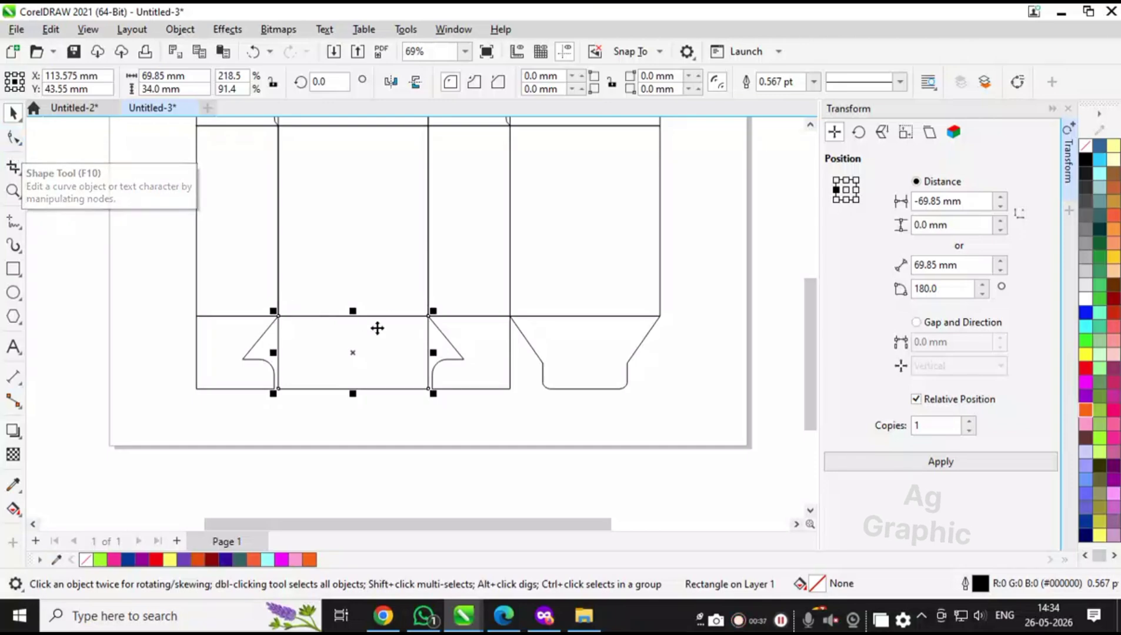
{"action": "left_click", "coordinate": [167, 305]}
{"action": "scroll", "coordinate": [383, 392], "scroll_direction": "up", "scroll_amount": 1}
{"action": "left_click_drag", "start_coordinate": [450, 335], "coordinate": [275, 351]}
{"action": "left_click", "coordinate": [274, 330]}
{"action": "left_click_drag", "start_coordinate": [249, 308], "coordinate": [439, 332]}
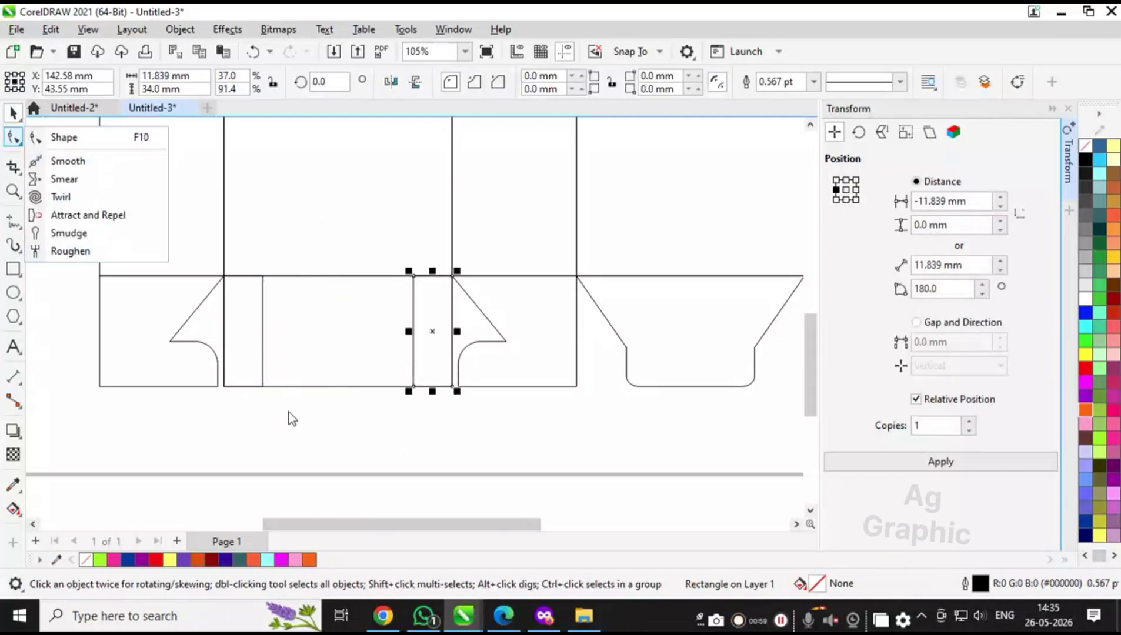
- Round the lower inner corner of both strips below the second panel to about 5.92 mm and widen each strip slightly inward
{"action": "key", "text": "F10"}
{"action": "left_click", "coordinate": [264, 385]}
{"action": "left_click_drag", "start_coordinate": [264, 385], "coordinate": [230, 383]}
{"action": "key", "text": "space"}
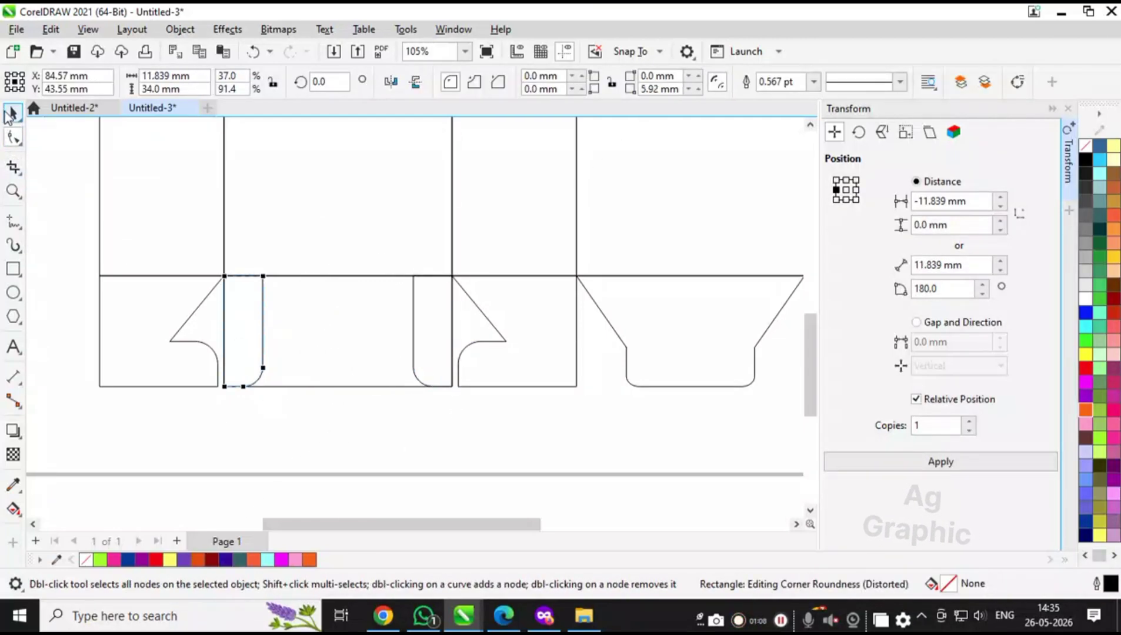
{"action": "left_click", "coordinate": [267, 338]}
{"action": "left_click", "coordinate": [433, 353]}
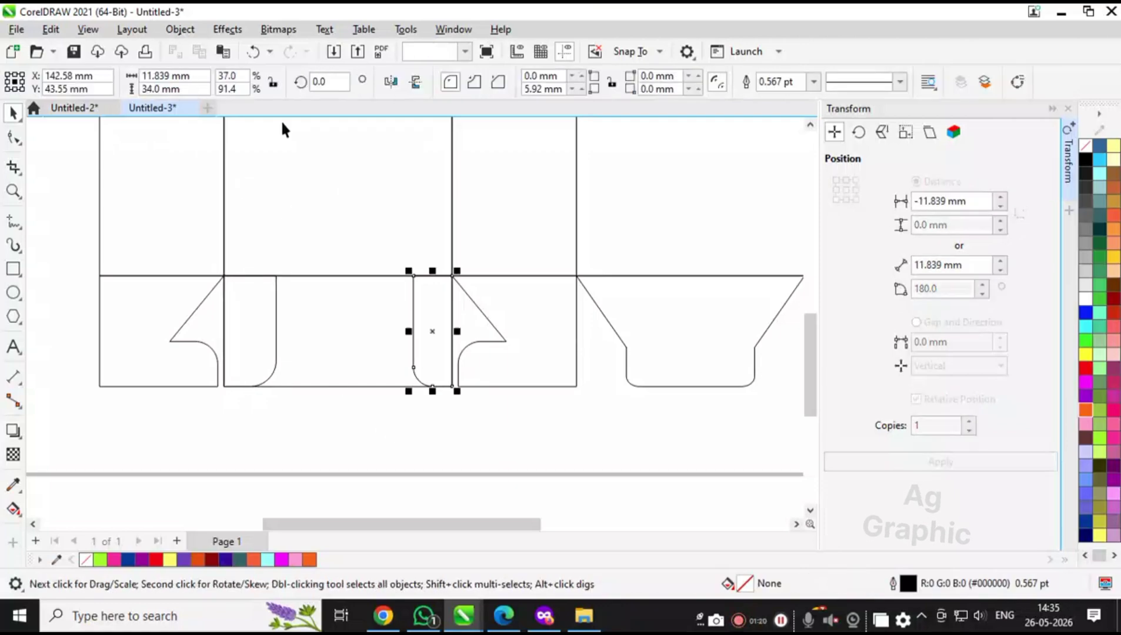
{"action": "left_click_drag", "start_coordinate": [413, 331], "coordinate": [400, 331]}
{"action": "left_click", "coordinate": [250, 352], "text": "shift"}
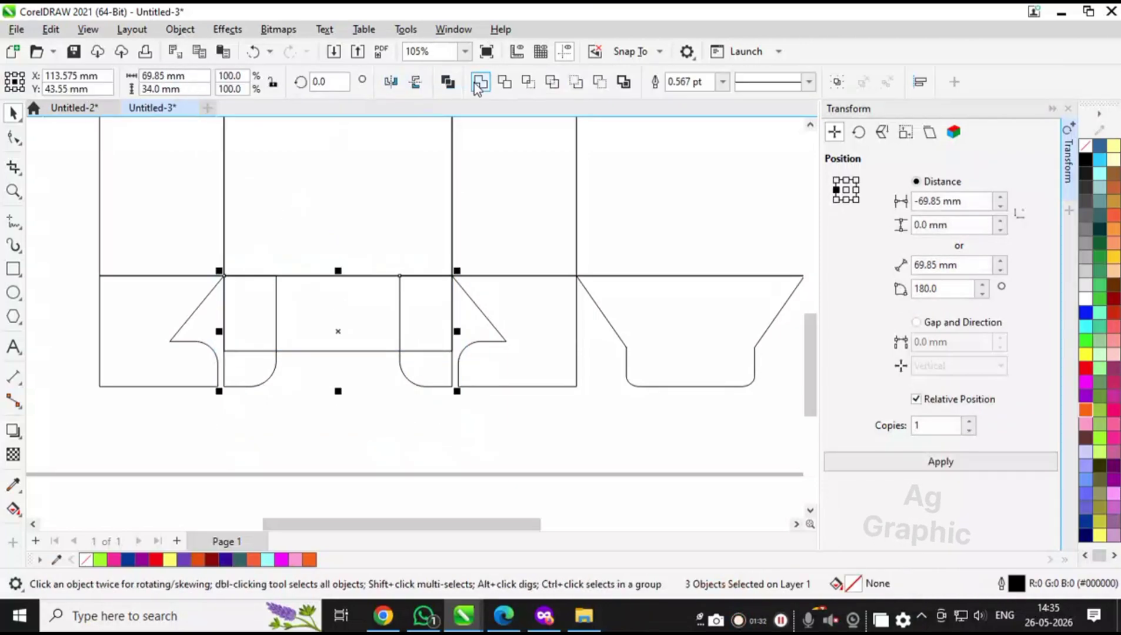
{"action": "key", "text": "Delete"}
{"action": "key", "text": "ctrl+z"}
{"action": "key", "text": "ctrl+z"}
{"action": "key", "text": "ctrl+z"}
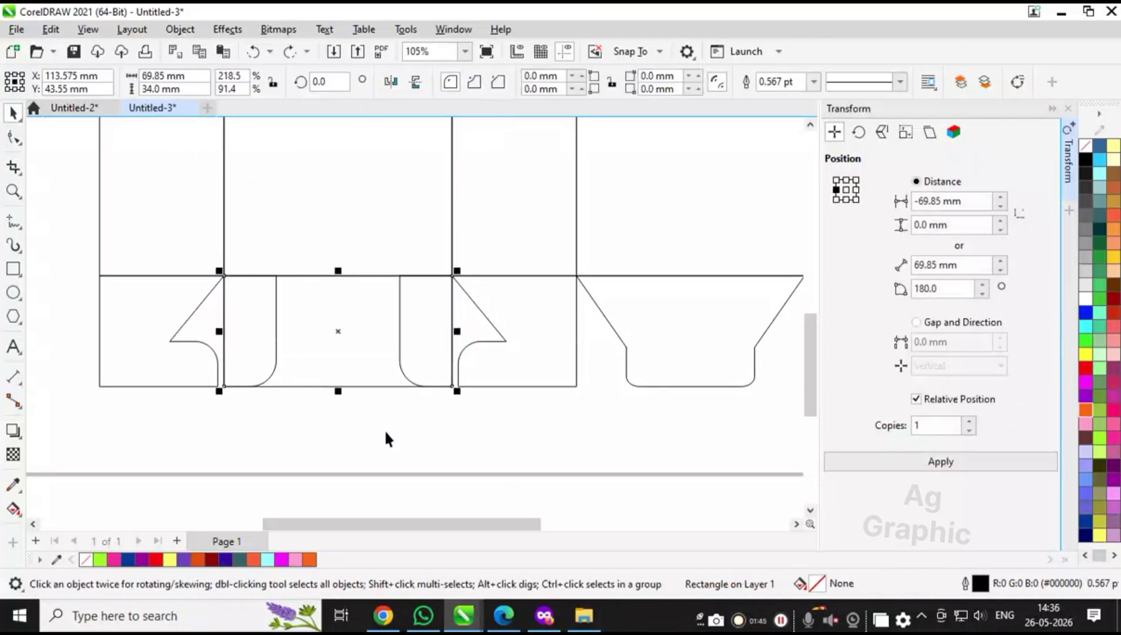
- Shorten the rectangle between the strips from its lower edge to just over half its height and weld it with both strips
{"action": "left_click_drag", "start_coordinate": [338, 391], "coordinate": [338, 341]}
{"action": "left_click_drag", "start_coordinate": [226, 287], "coordinate": [220, 270]}
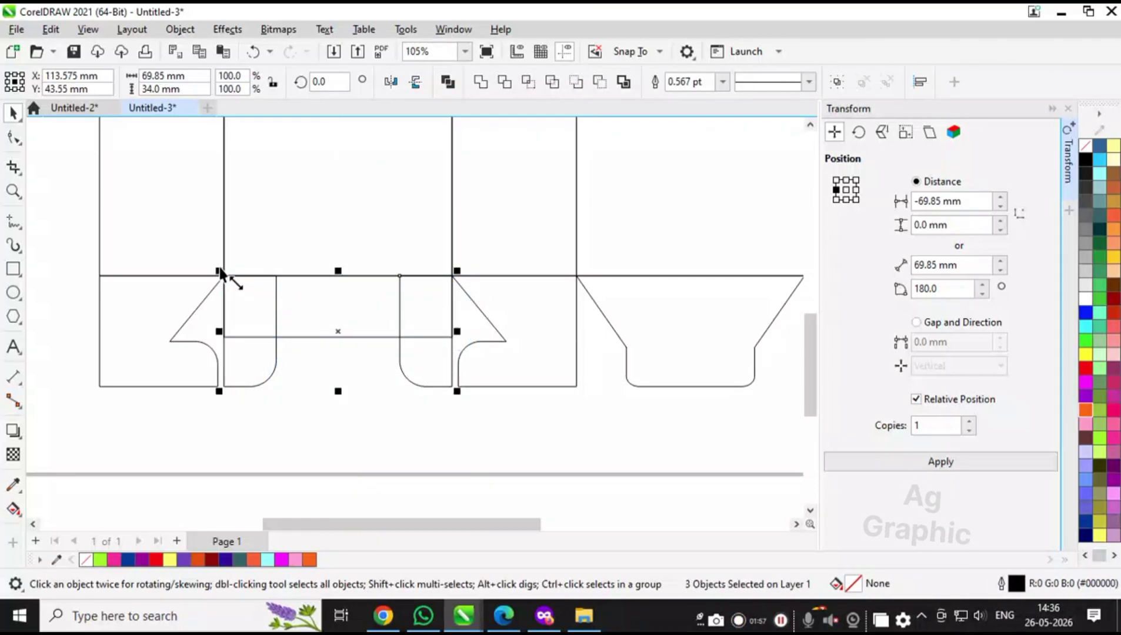
{"action": "left_click", "coordinate": [474, 87]}
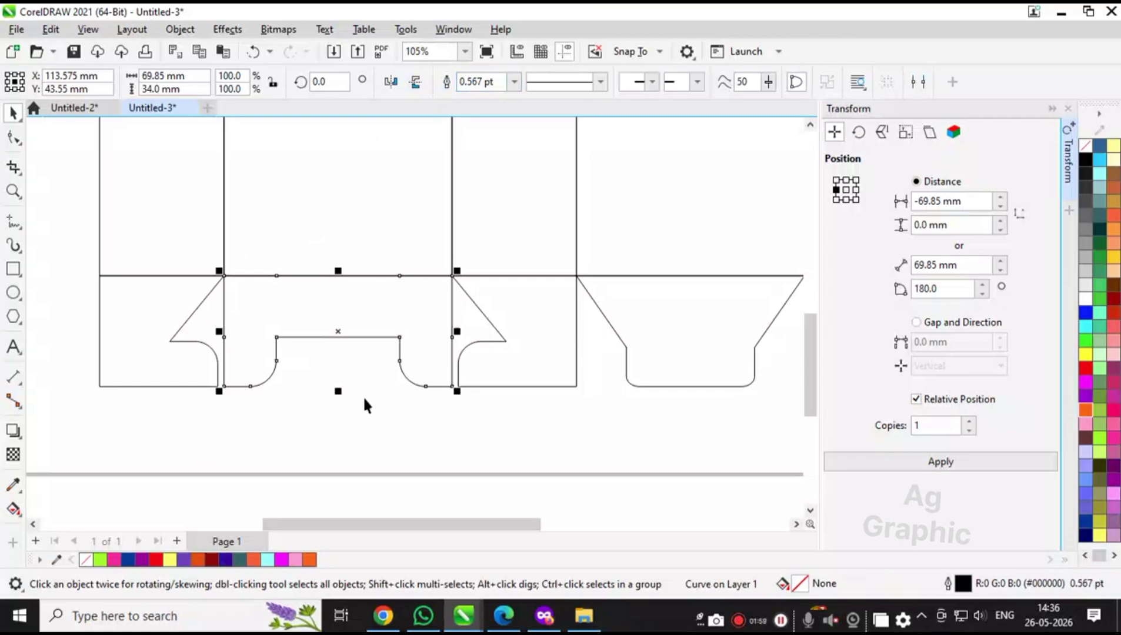
{"action": "left_click", "coordinate": [346, 427]}
{"action": "left_click", "coordinate": [327, 336]}
{"action": "scroll", "coordinate": [360, 407], "scroll_direction": "down", "scroll_amount": 2}
{"action": "left_click", "coordinate": [363, 413]}
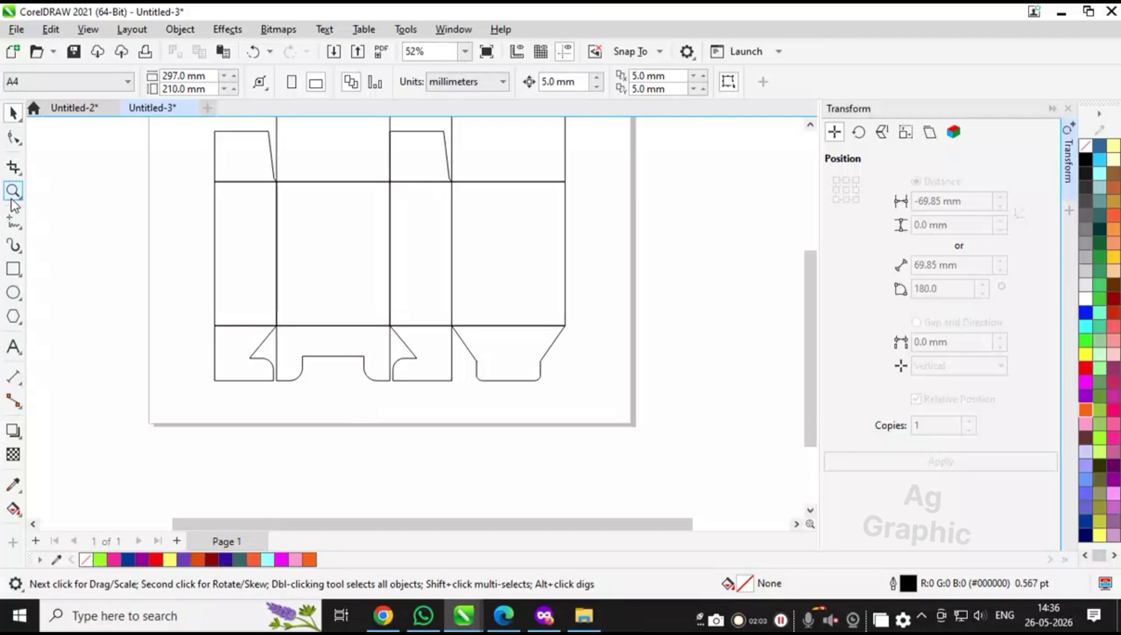
- Draw a glue flap rectangle about 10.8 mm wide and 88.2 mm high against the fourth panel's outer edge
{"action": "left_click", "coordinate": [13, 269]}
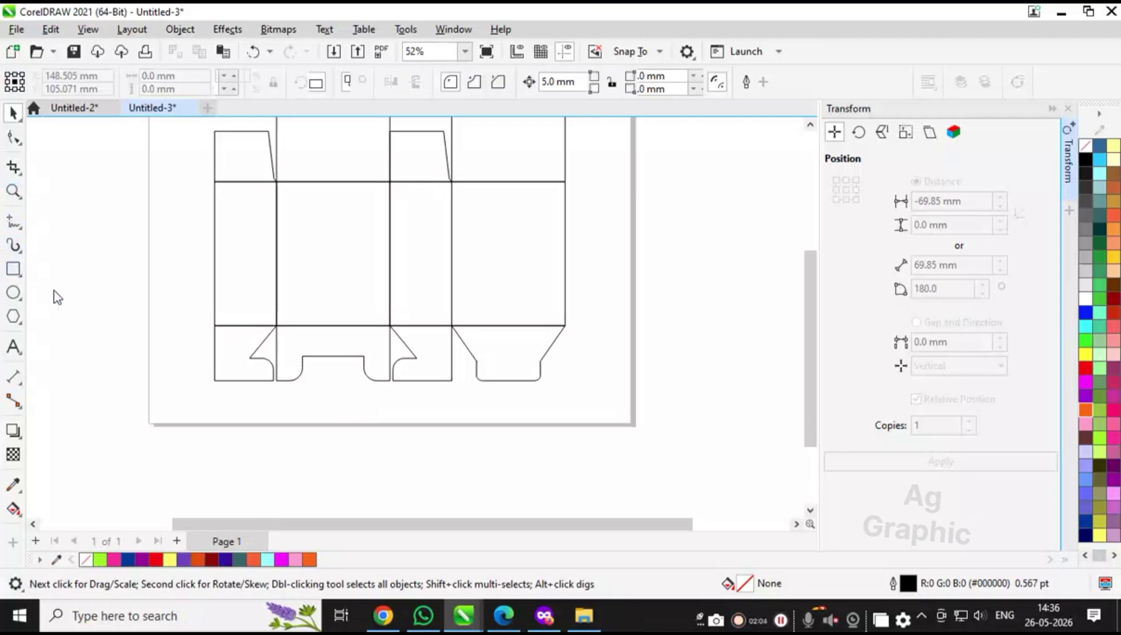
{"action": "scroll", "coordinate": [494, 368], "scroll_direction": "down", "scroll_amount": 1}
{"action": "scroll", "coordinate": [494, 368], "scroll_direction": "up", "scroll_amount": 2}
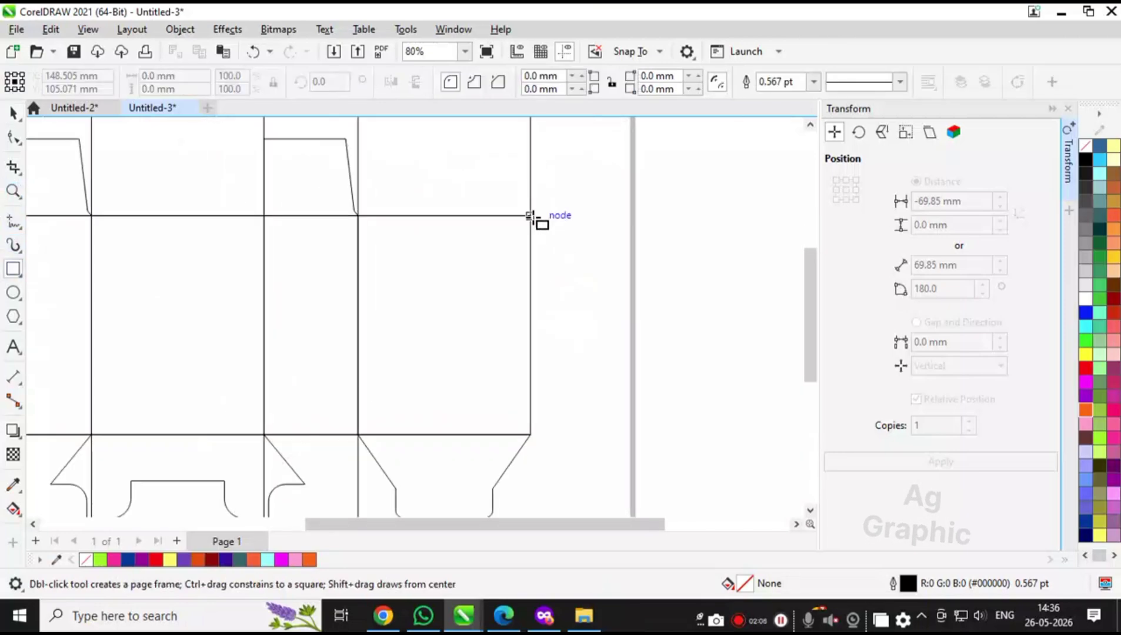
{"action": "left_click_drag", "start_coordinate": [531, 215], "coordinate": [557, 434]}
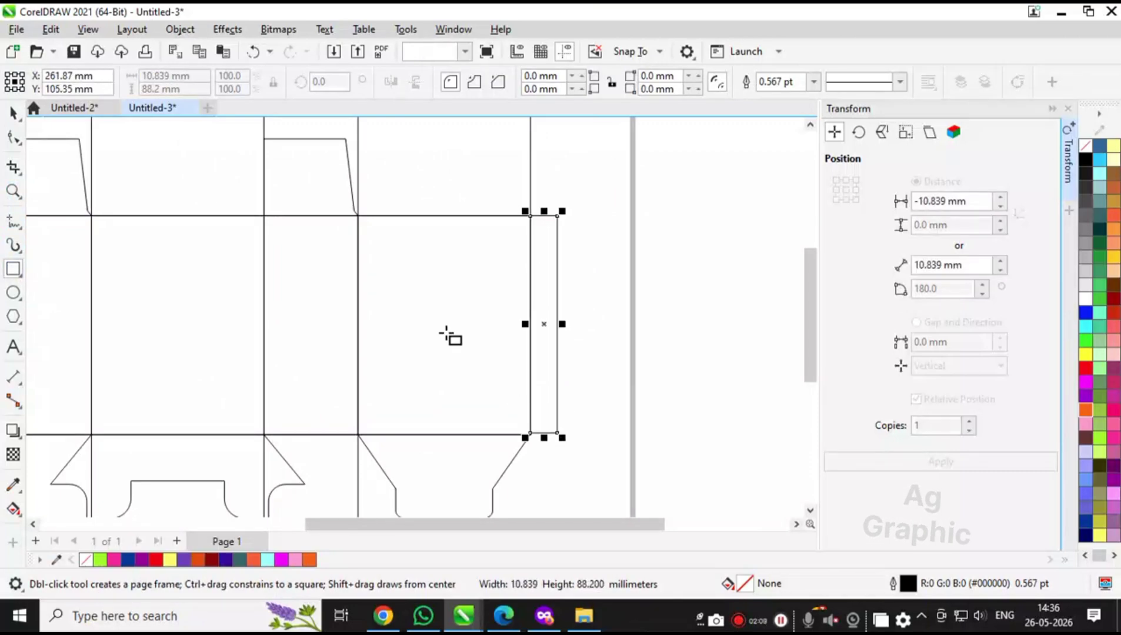
{"action": "left_click", "coordinate": [13, 113]}
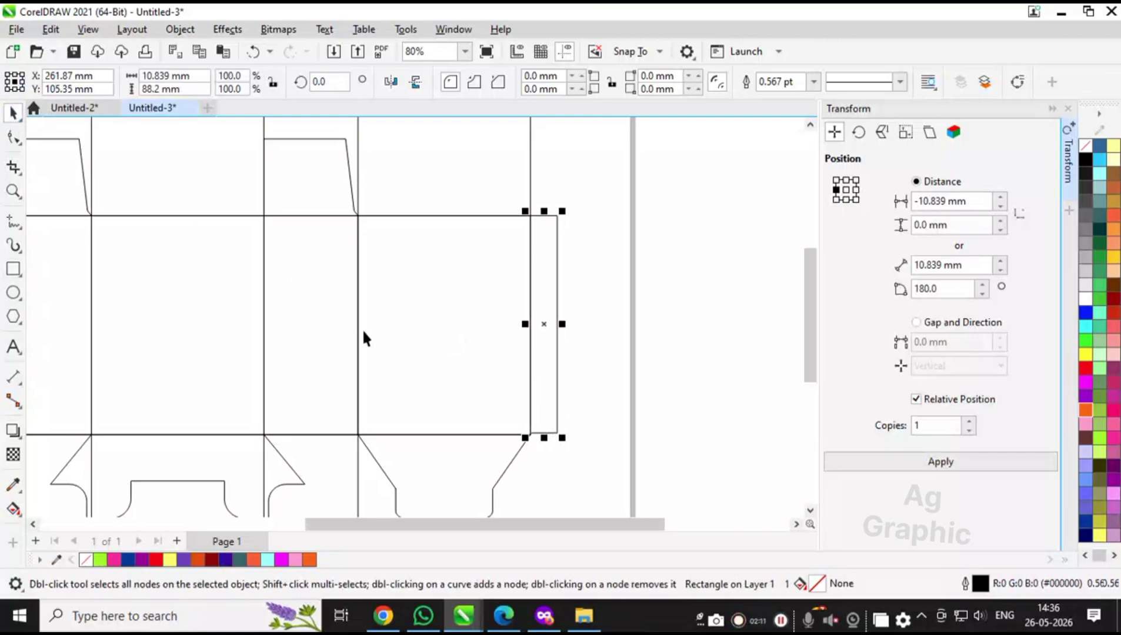
- Set the glue flap's height to 88.9 mm to match the fourth panel
{"action": "left_click", "coordinate": [358, 328]}
{"action": "left_click", "coordinate": [183, 85]}
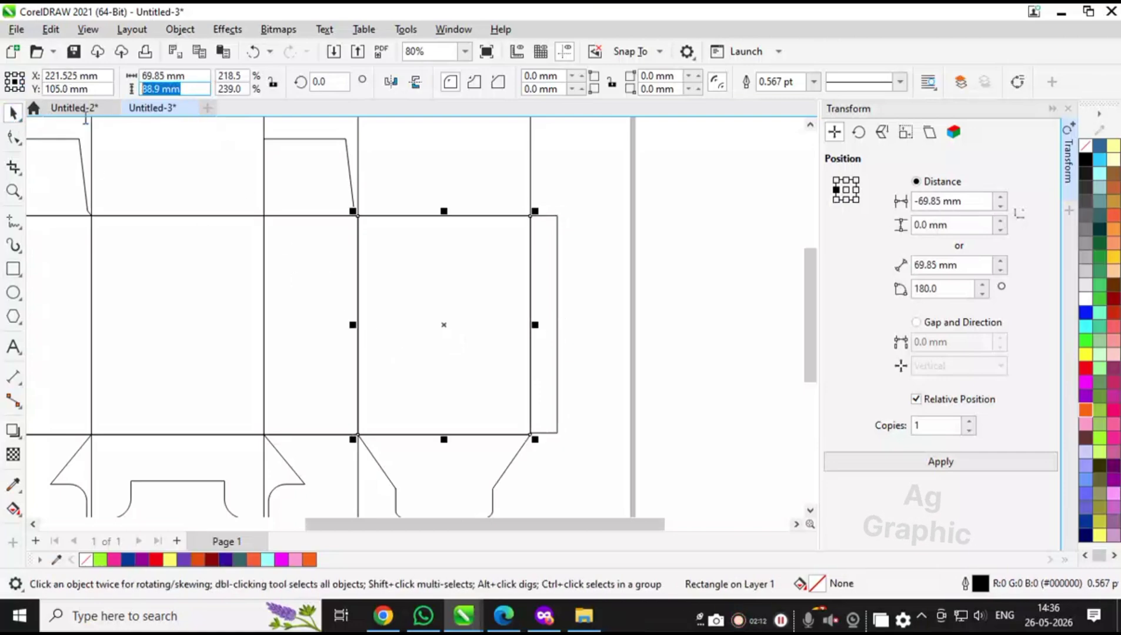
{"action": "left_click", "coordinate": [548, 292]}
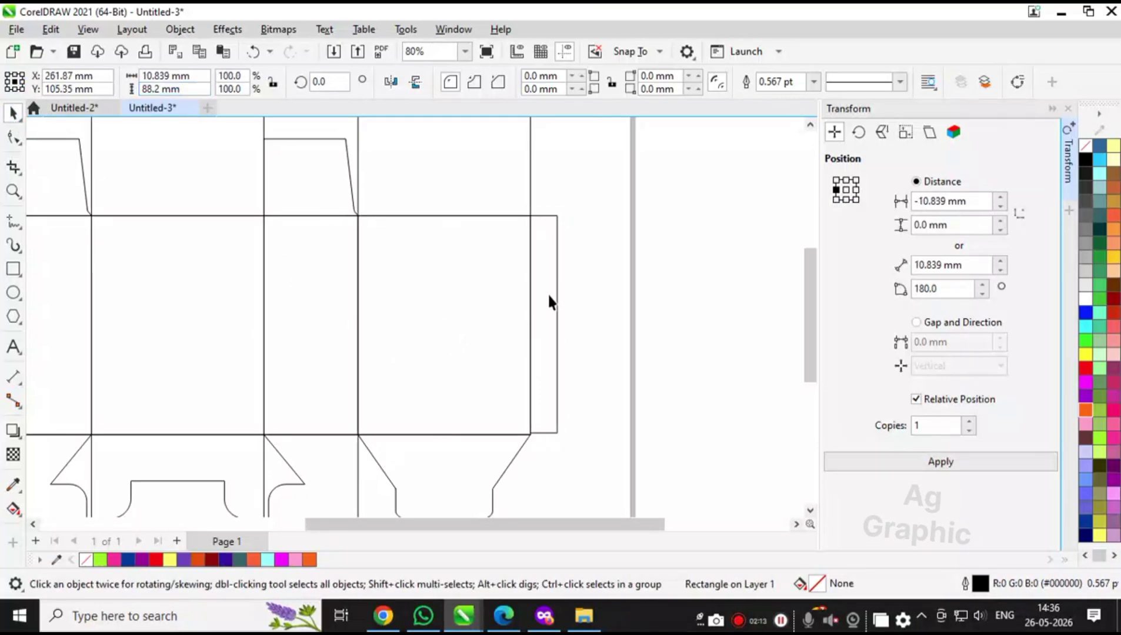
{"action": "left_click", "coordinate": [167, 85]}
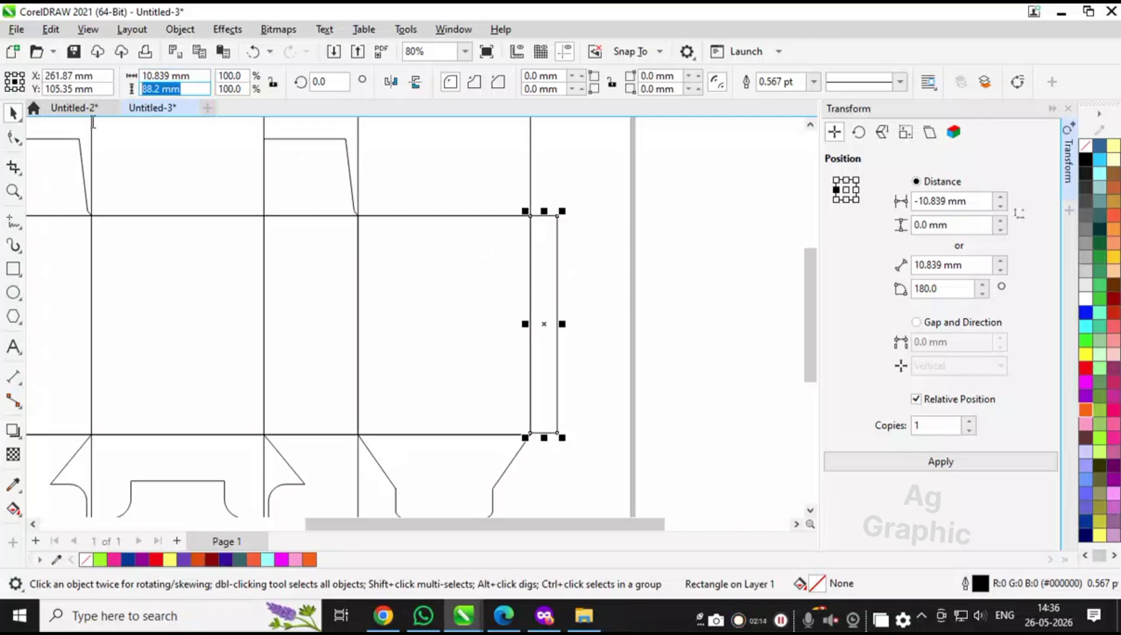
{"action": "type", "text": "88.9"}
{"action": "key", "text": "Return"}
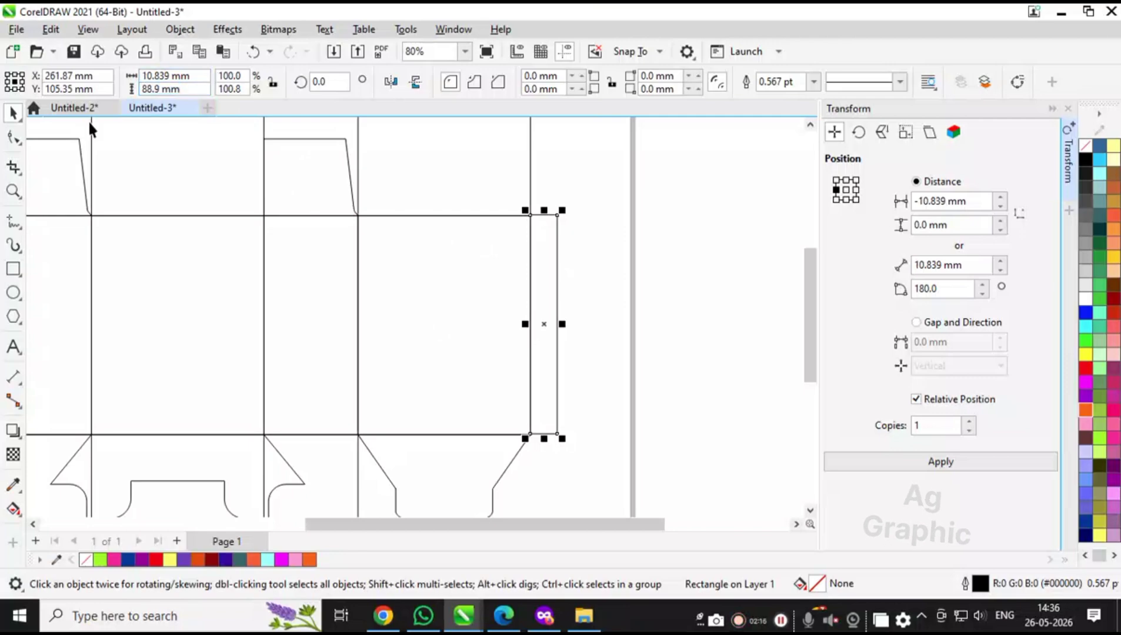
- Align the glue flap vertically centred and right-aligned with the fourth panel, and mirror it outward across the panel's right edge
{"action": "left_click", "coordinate": [406, 291], "text": "shift"}
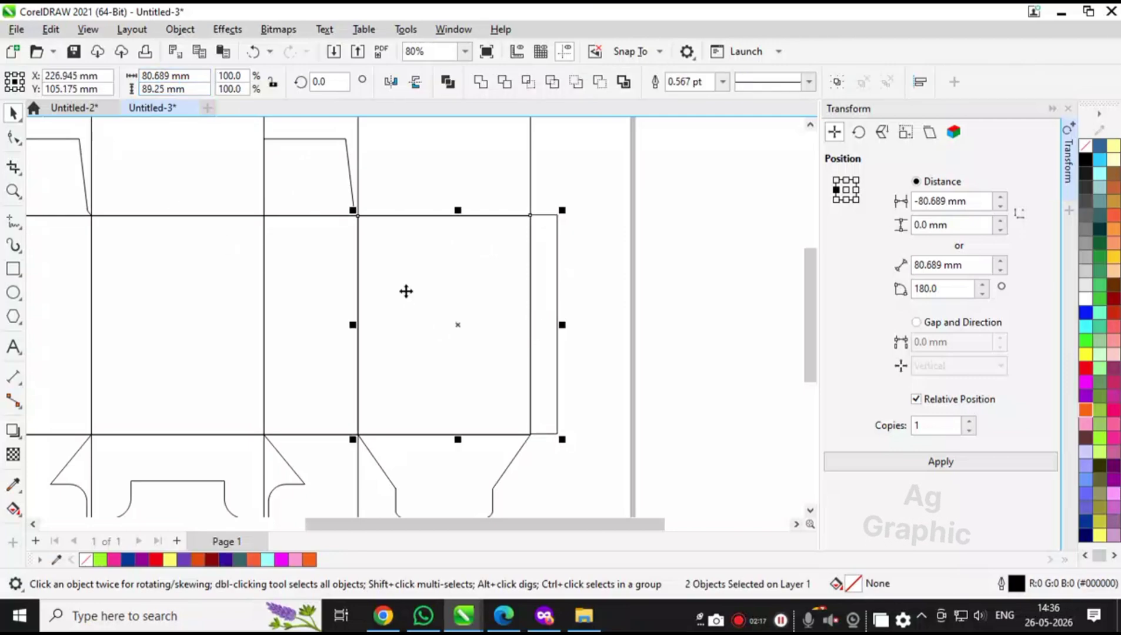
{"action": "key", "text": "e"}
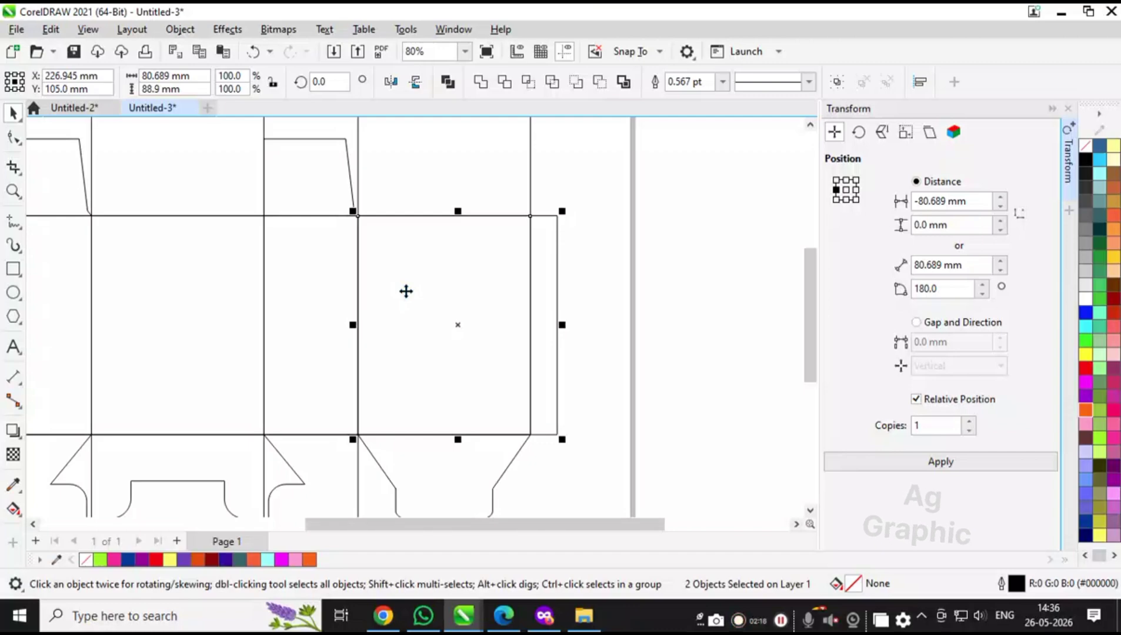
{"action": "key", "text": "l"}
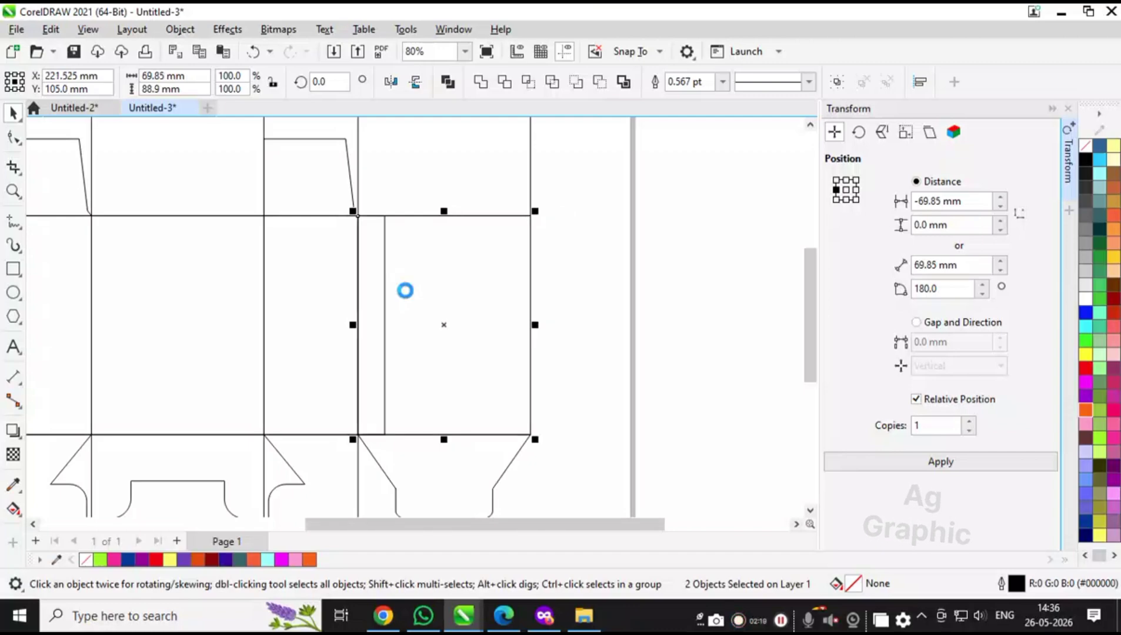
{"action": "key", "text": "r"}
{"action": "left_click", "coordinate": [664, 340]}
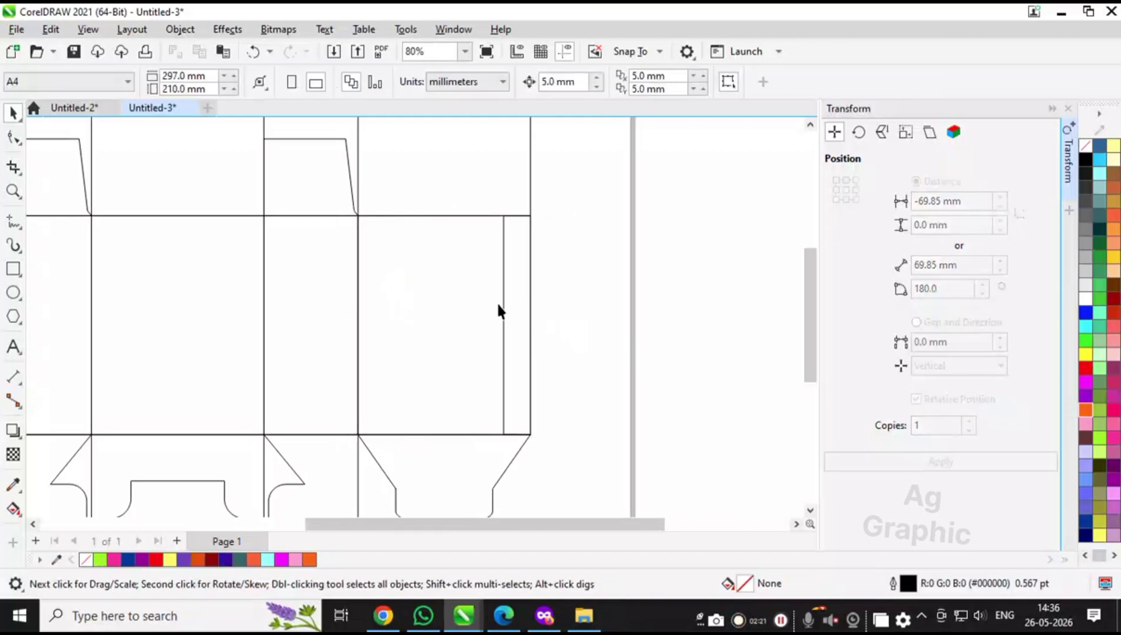
{"action": "left_click", "coordinate": [513, 313]}
{"action": "left_click", "coordinate": [505, 323]}
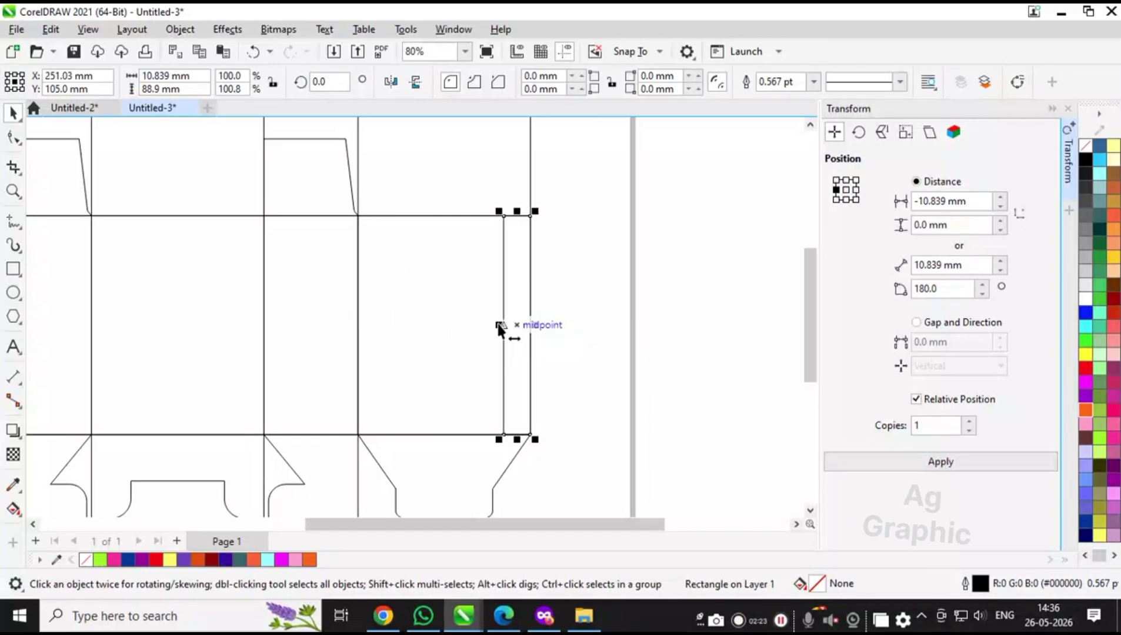
{"action": "left_click_drag", "start_coordinate": [499, 327], "coordinate": [557, 325]}
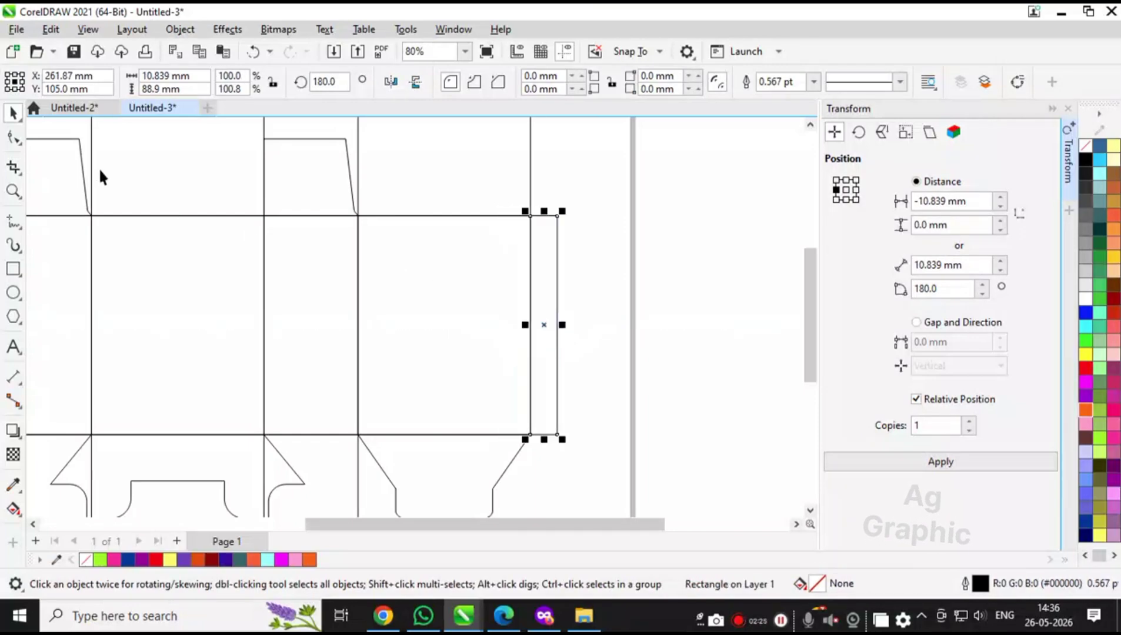
- Convert the glue flap to curves and move its upper outer corner node down by 5 mm
{"action": "key", "text": "ctrl+q"}
{"action": "left_click", "coordinate": [14, 137]}
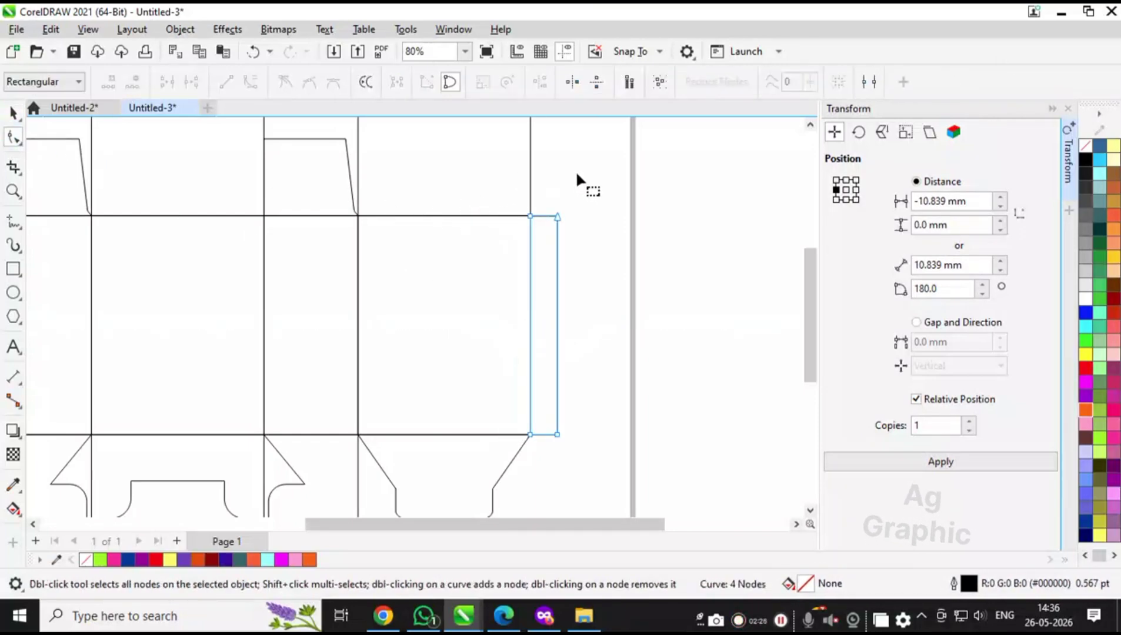
{"action": "left_click", "coordinate": [576, 180]}
{"action": "left_click", "coordinate": [13, 113]}
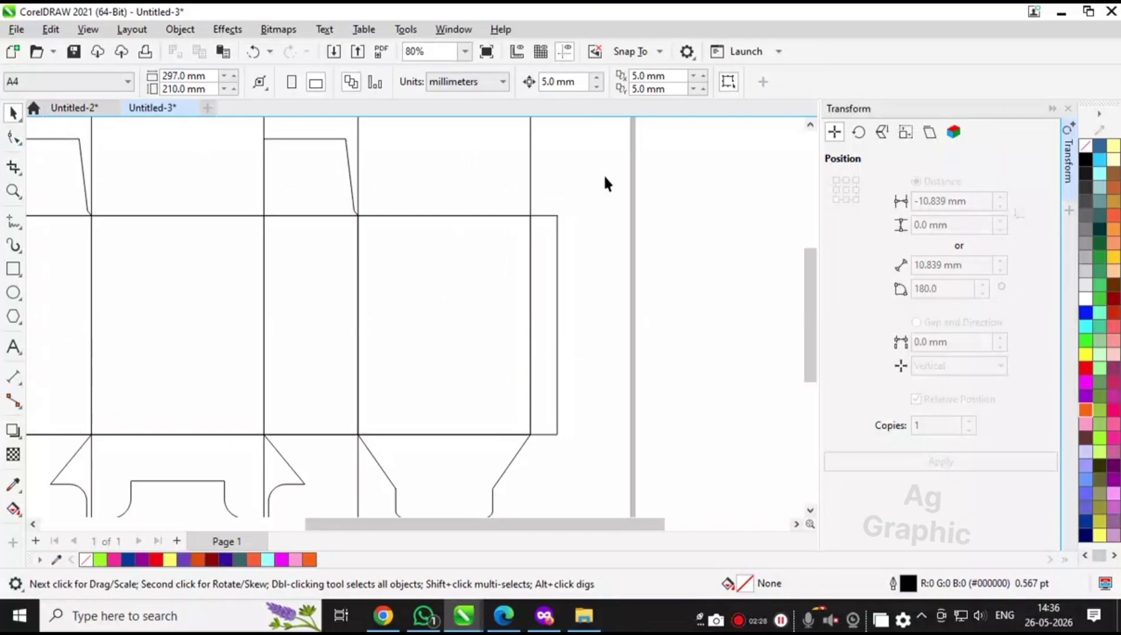
{"action": "left_click", "coordinate": [556, 217]}
{"action": "key", "text": "F10"}
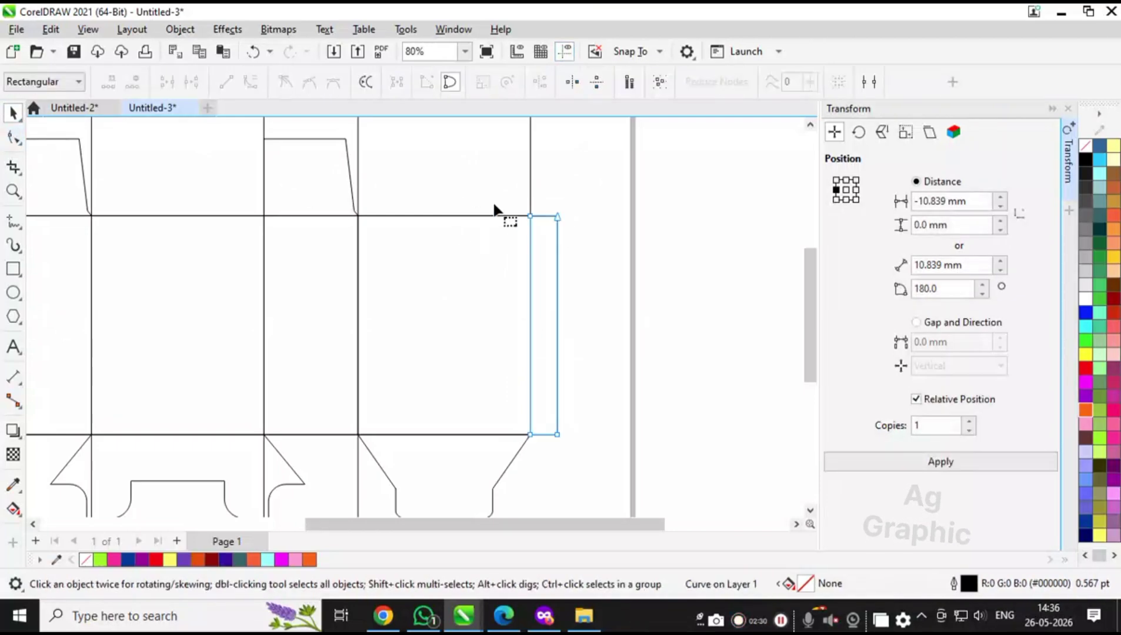
{"action": "scroll", "coordinate": [494, 205], "scroll_direction": "up", "scroll_amount": 2}
{"action": "left_click_drag", "start_coordinate": [595, 213], "coordinate": [612, 249]}
{"action": "key", "text": "Down"}
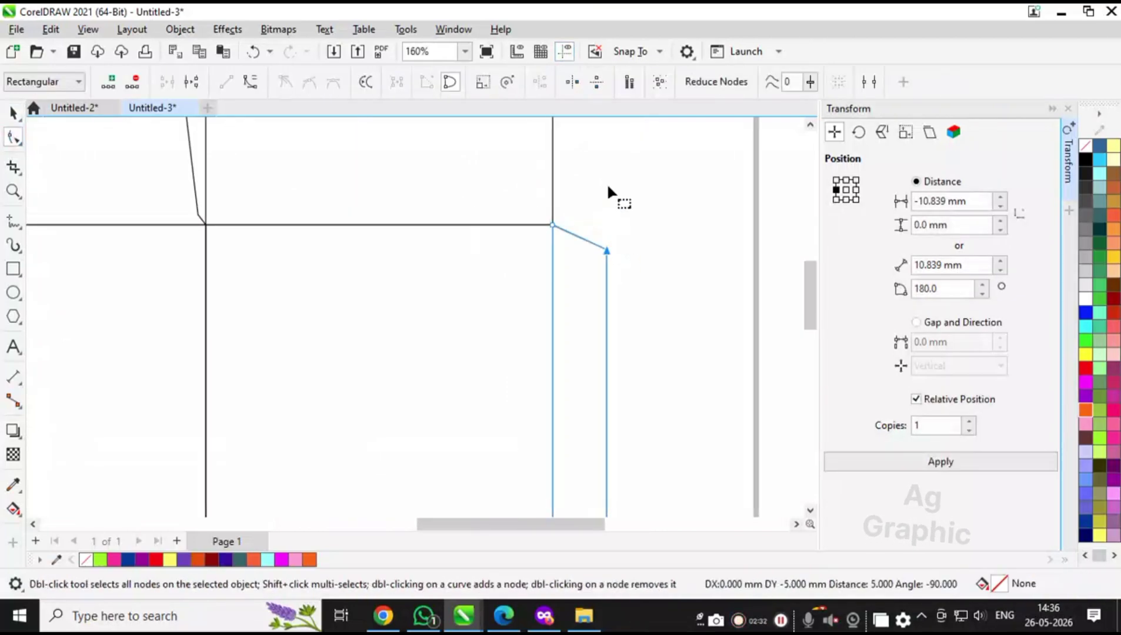
- Move the glue flap's lower outer corner node up so that the lower end tapers like the upper one
{"action": "scroll", "coordinate": [608, 185], "scroll_direction": "down", "scroll_amount": 2}
{"action": "scroll", "coordinate": [611, 364], "scroll_direction": "up", "scroll_amount": 1}
{"action": "left_click", "coordinate": [601, 449]}
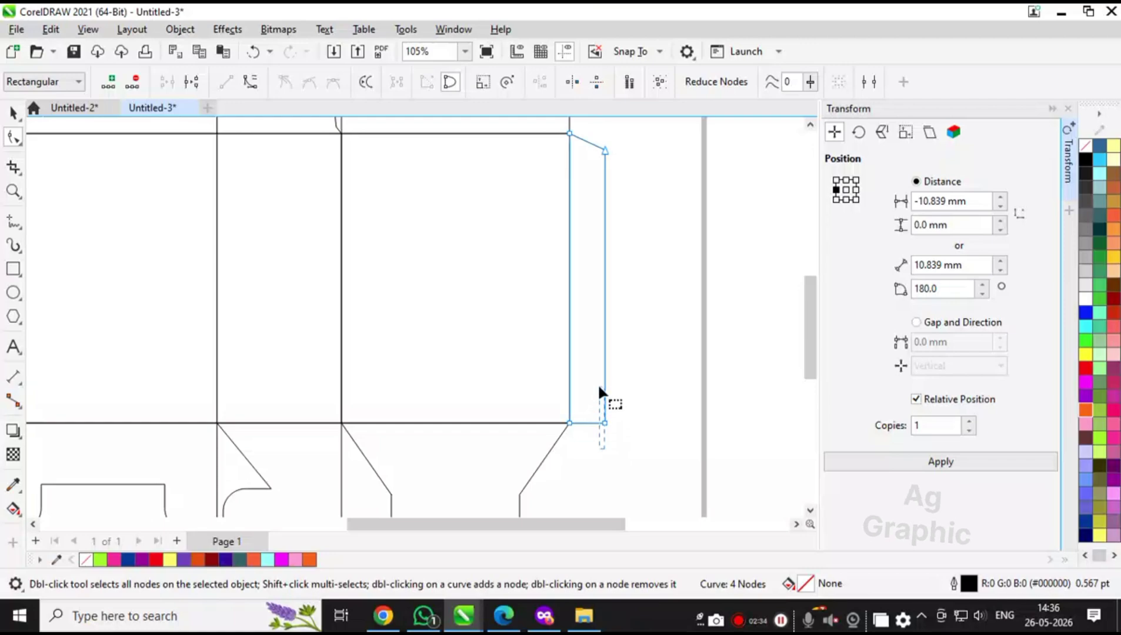
{"action": "key", "text": "Up"}
{"action": "scroll", "coordinate": [593, 395], "scroll_direction": "down", "scroll_amount": 2}
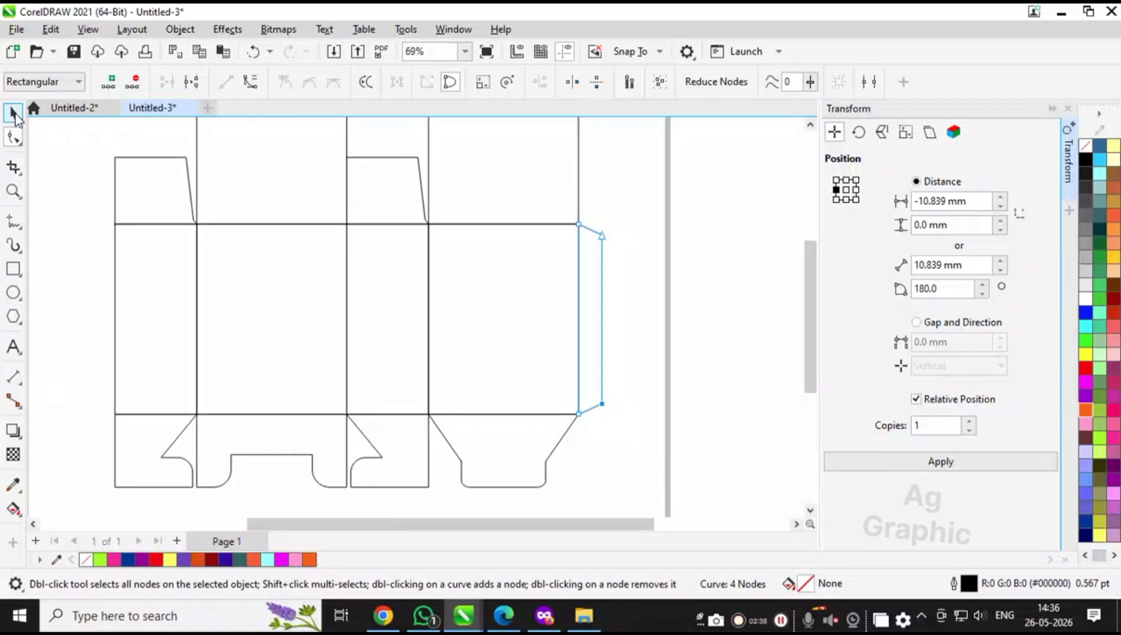
{"action": "left_click", "coordinate": [13, 113]}
- Try several fill colours on the rounded closure flap above the second panel and fill it with Navy Blue (#003399)
{"action": "key", "text": "shift+F4"}
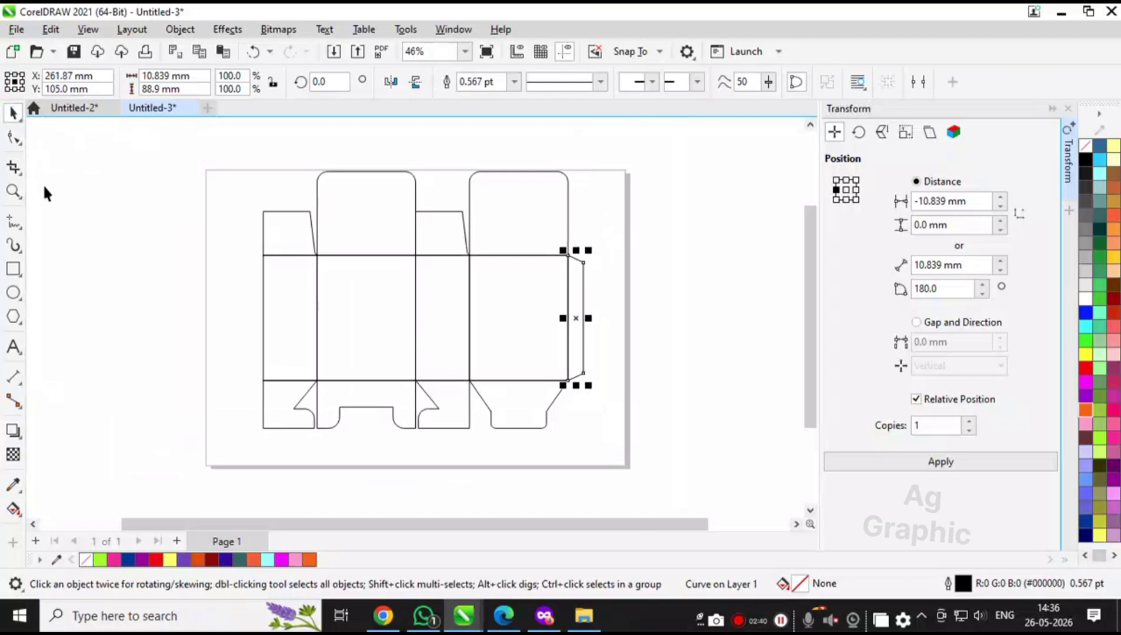
{"action": "left_click", "coordinate": [79, 244]}
{"action": "left_click", "coordinate": [356, 228]}
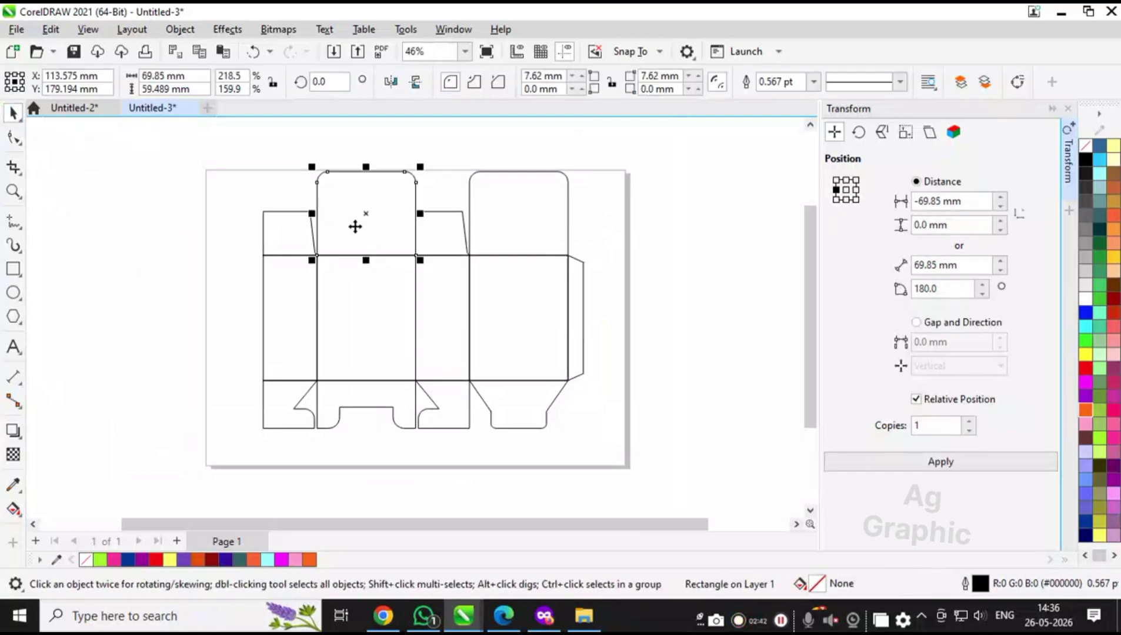
{"action": "left_click", "coordinate": [309, 558]}
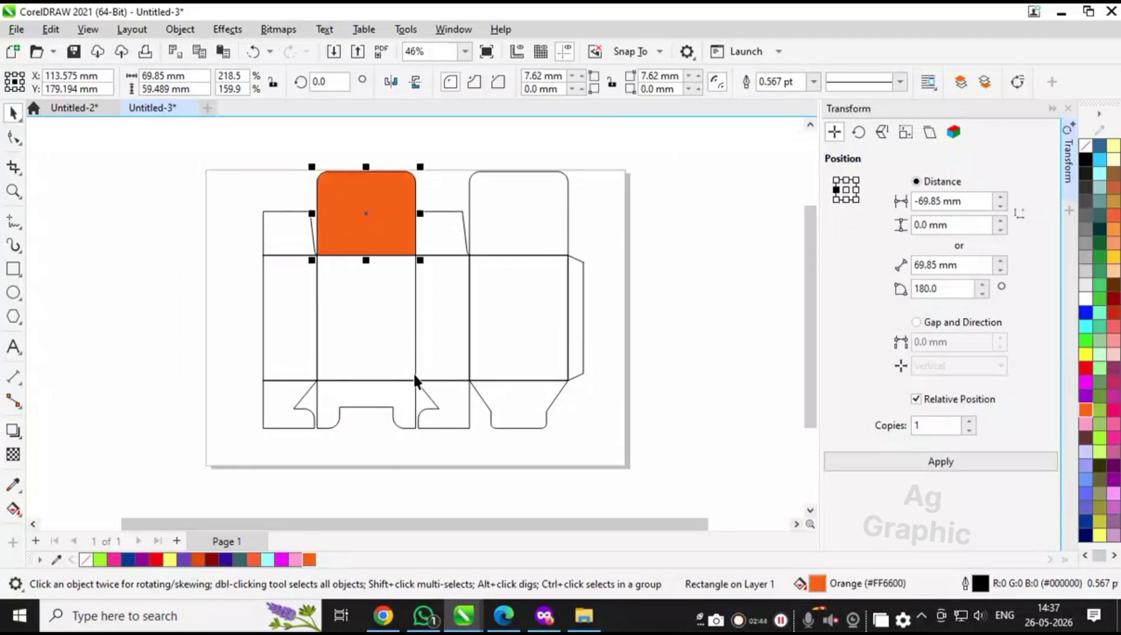
{"action": "left_click", "coordinate": [199, 561]}
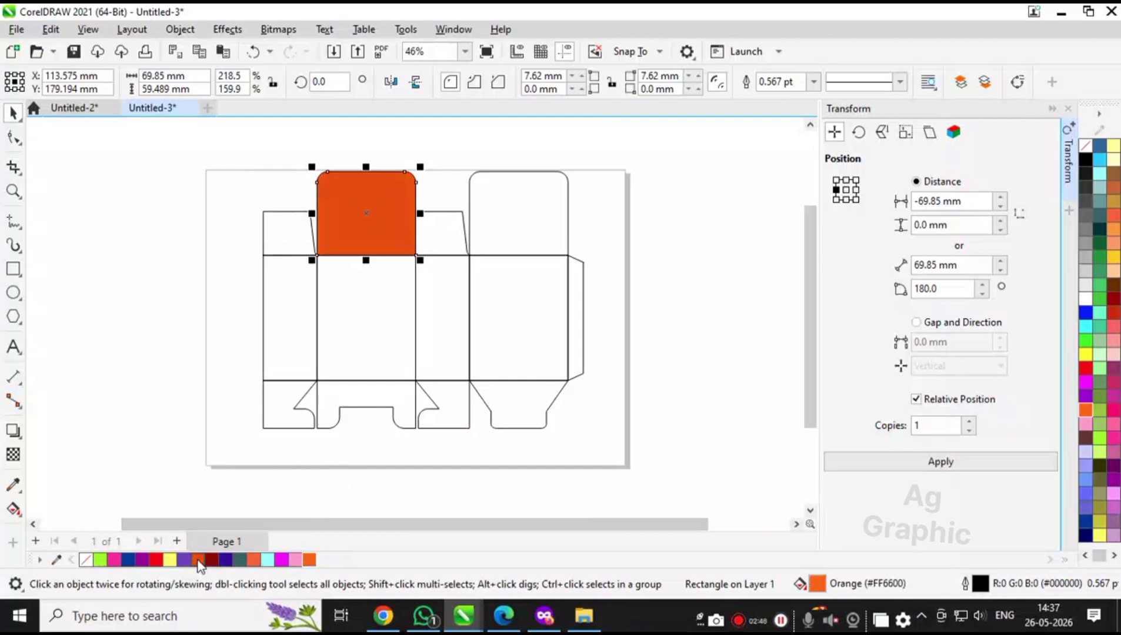
{"action": "left_click", "coordinate": [254, 561]}
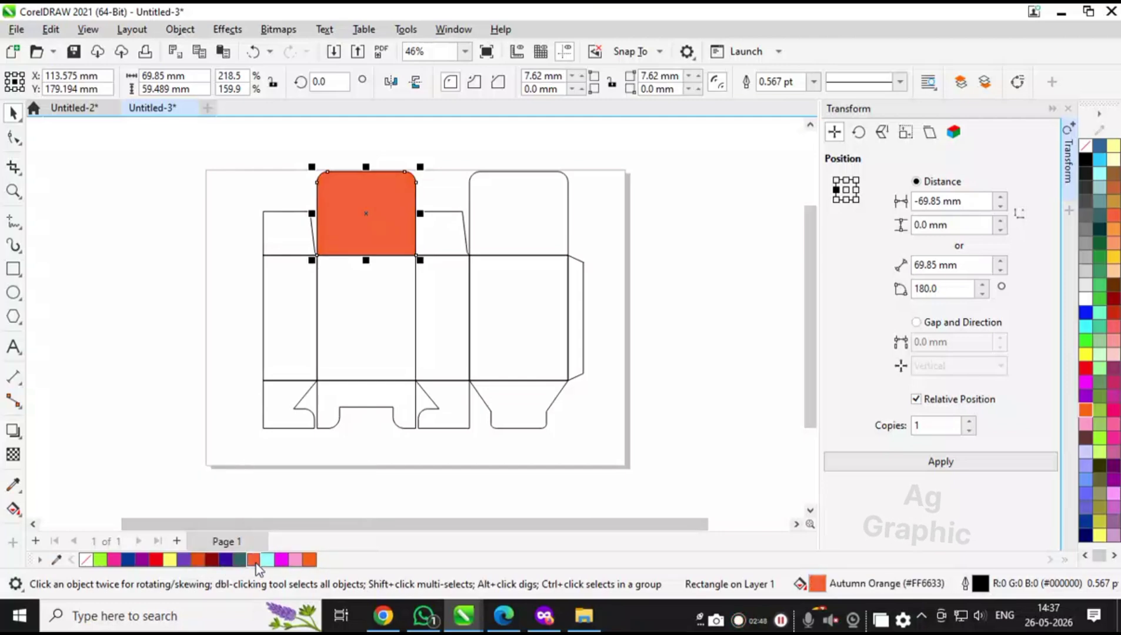
{"action": "left_click", "coordinate": [295, 560]}
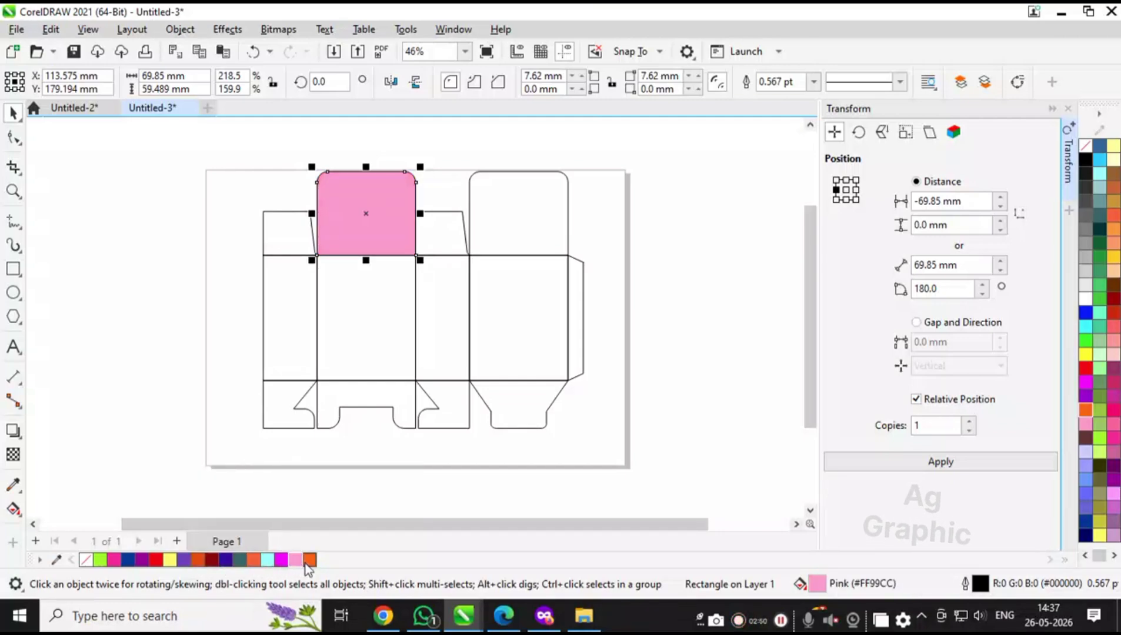
{"action": "left_click", "coordinate": [128, 560]}
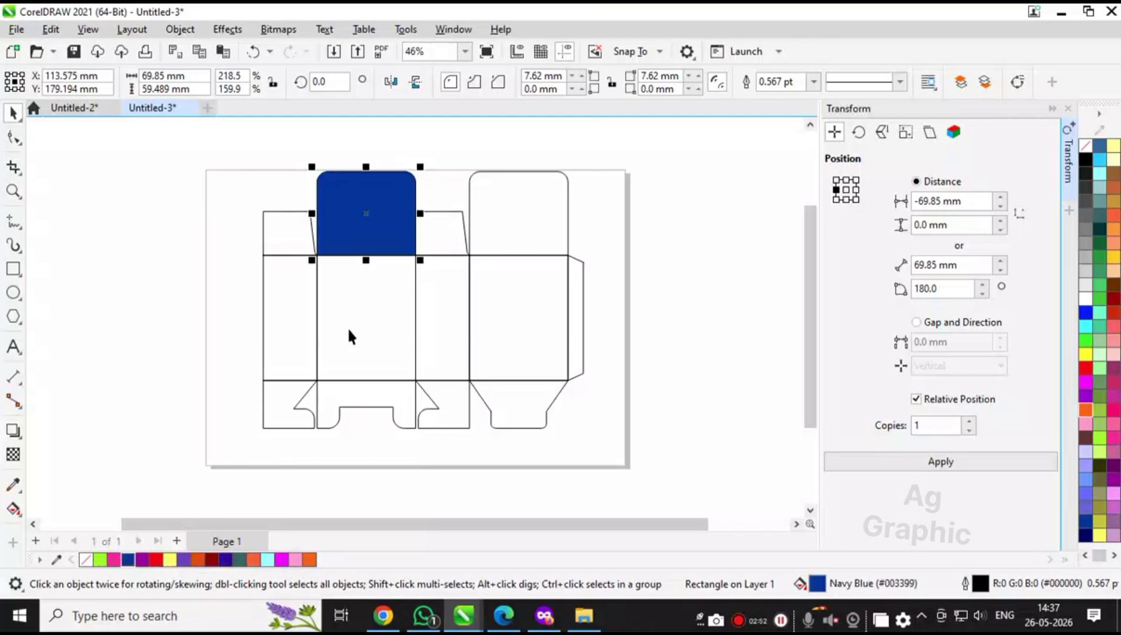
- Fill the rounded closure flap above the fourth panel and then every part of the die-line with Navy Blue (#003399)
{"action": "left_click", "coordinate": [473, 191]}
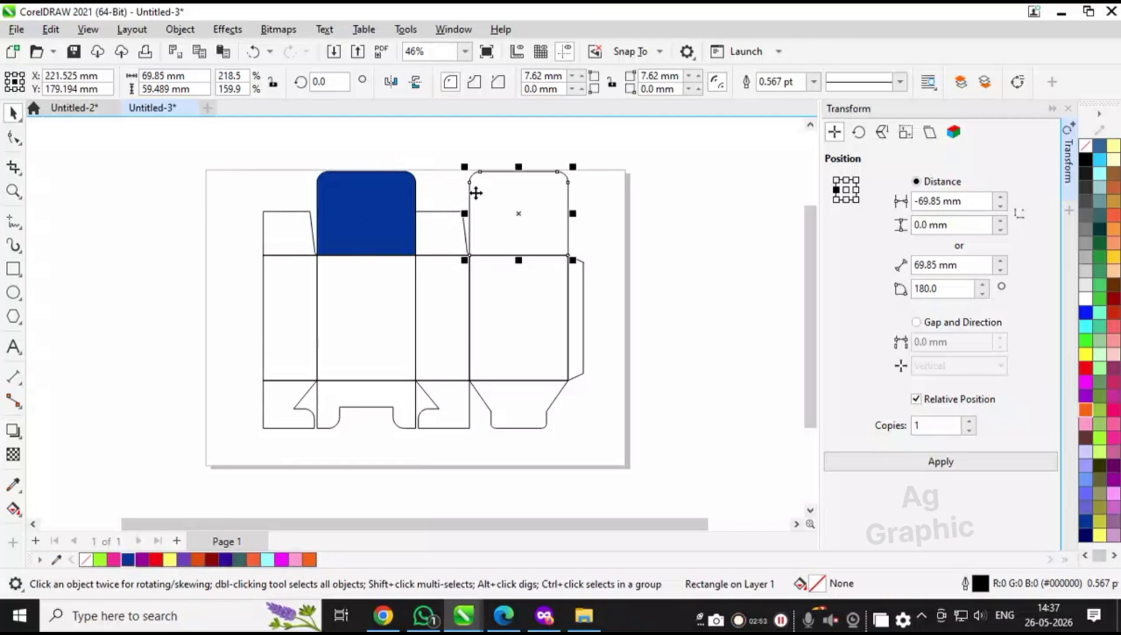
{"action": "left_click", "coordinate": [129, 560]}
{"action": "key", "text": "ctrl+a"}
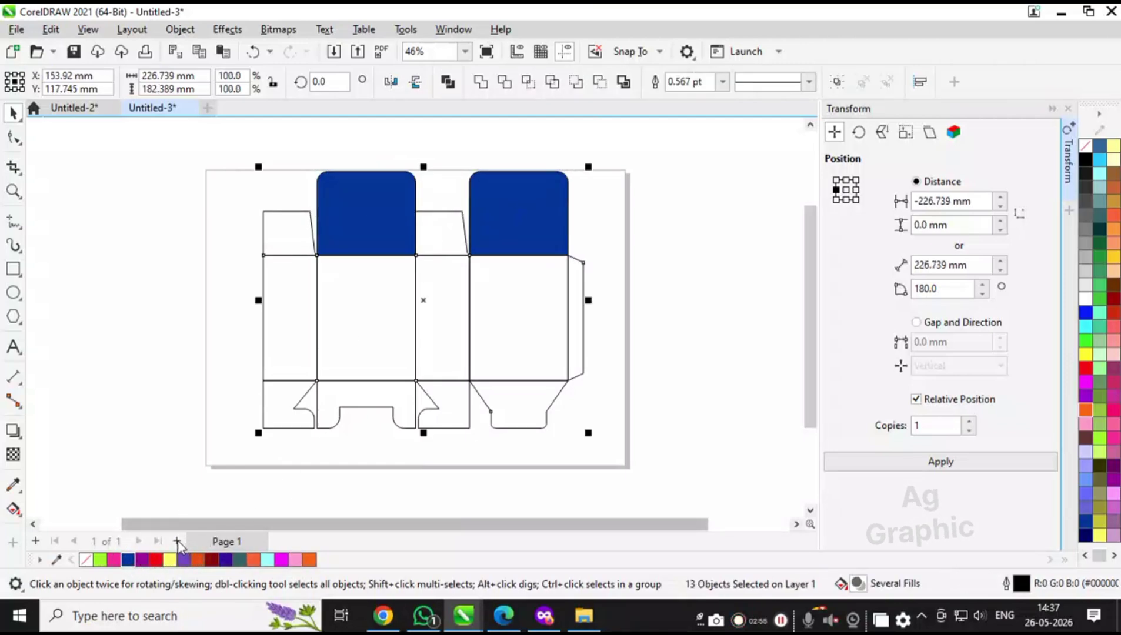
{"action": "left_click", "coordinate": [128, 560]}
{"action": "left_click", "coordinate": [179, 335]}
- Create a single boundary silhouette from all the die-line parts and place it to the right of the page
{"action": "scroll", "coordinate": [189, 294], "scroll_direction": "down", "scroll_amount": 2}
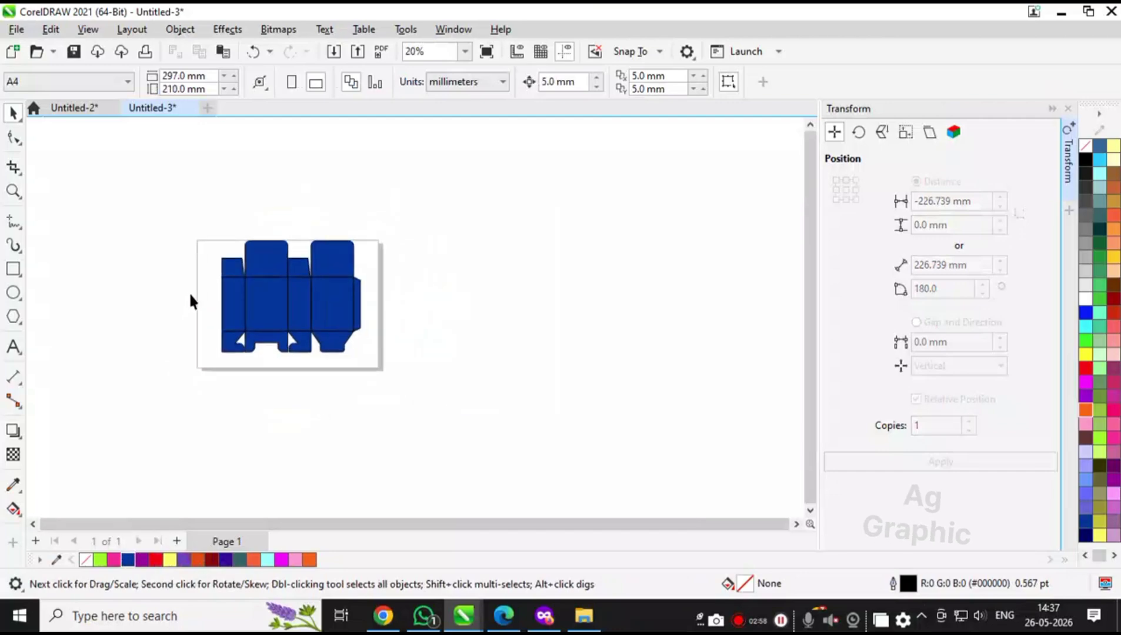
{"action": "left_click_drag", "start_coordinate": [168, 210], "coordinate": [402, 378]}
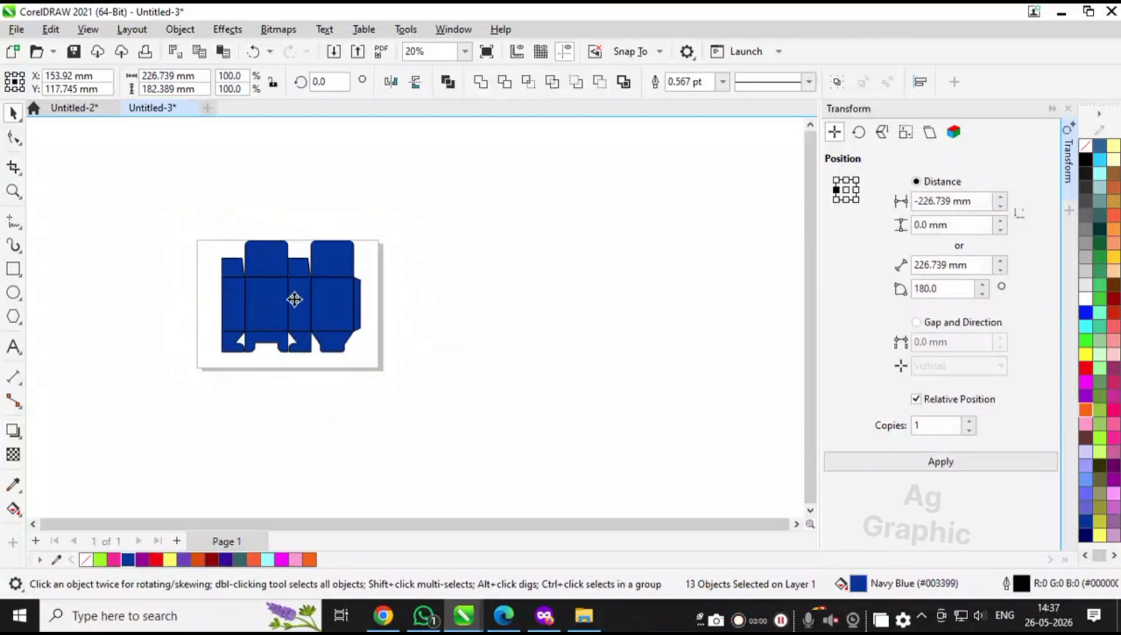
{"action": "left_click_drag", "start_coordinate": [296, 298], "coordinate": [492, 349]}
{"action": "left_click", "coordinate": [474, 87]}
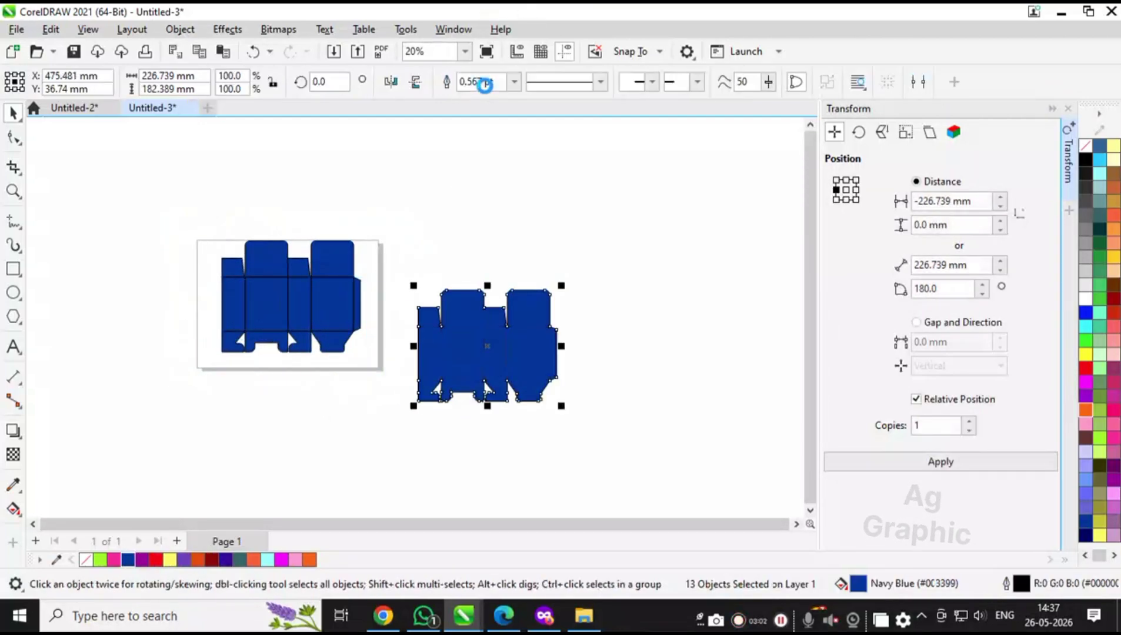
{"action": "left_click", "coordinate": [488, 347]}
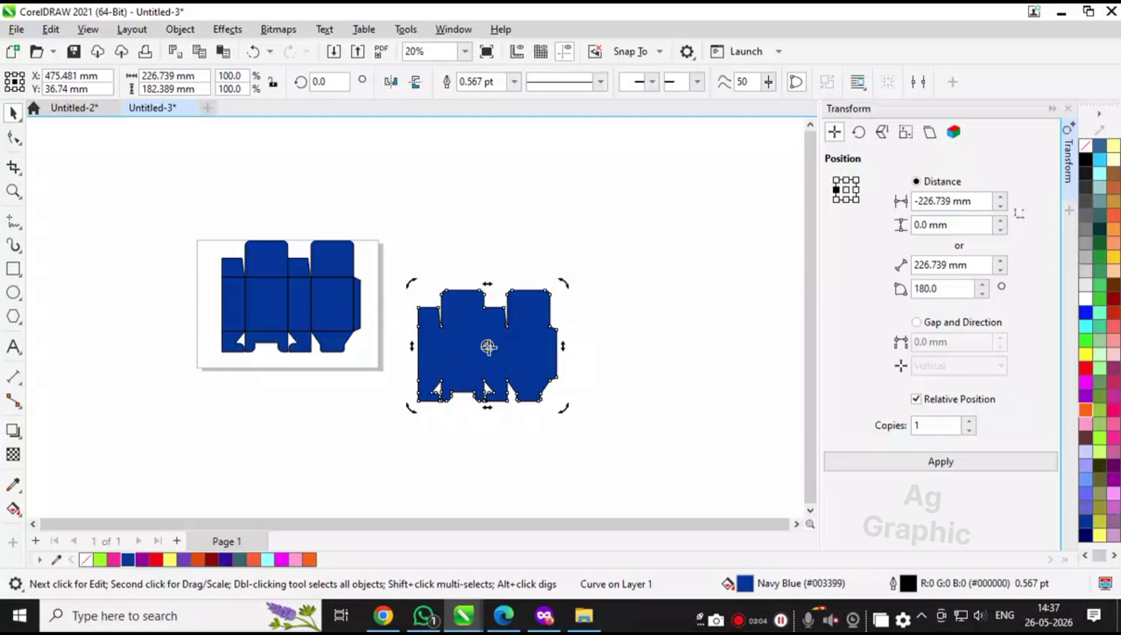
- Remove the outline from the box silhouette beside the page
{"action": "left_click", "coordinate": [600, 333]}
{"action": "left_click", "coordinate": [483, 331]}
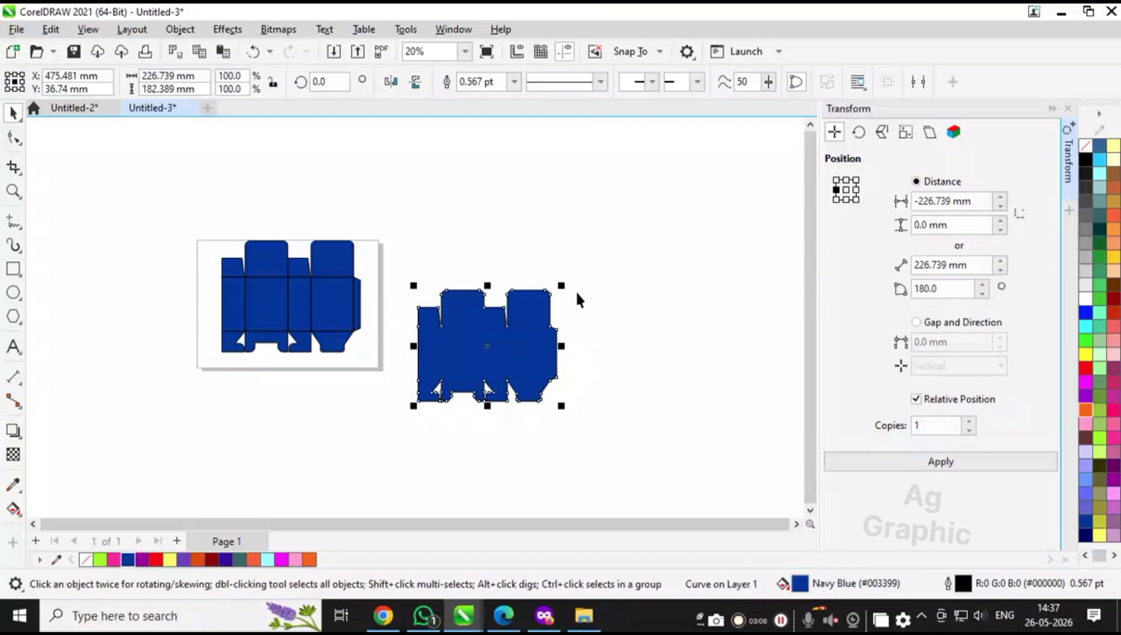
{"action": "right_click", "coordinate": [1092, 149]}
{"action": "left_click", "coordinate": [944, 213]}
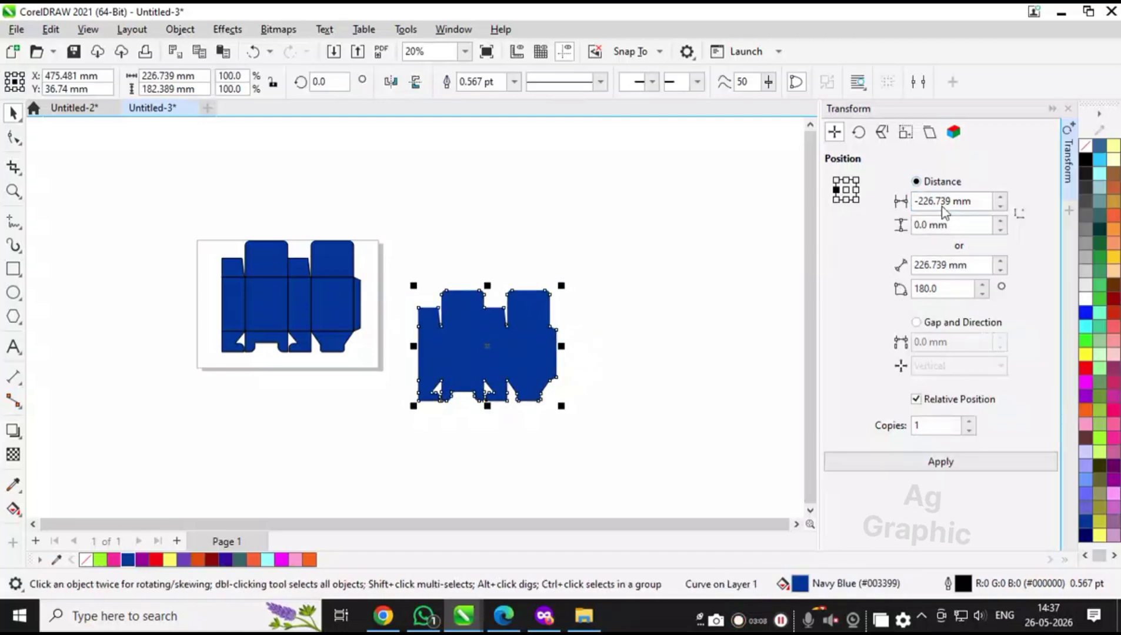
{"action": "left_click", "coordinate": [658, 245]}
{"action": "key", "text": "shift+F4"}
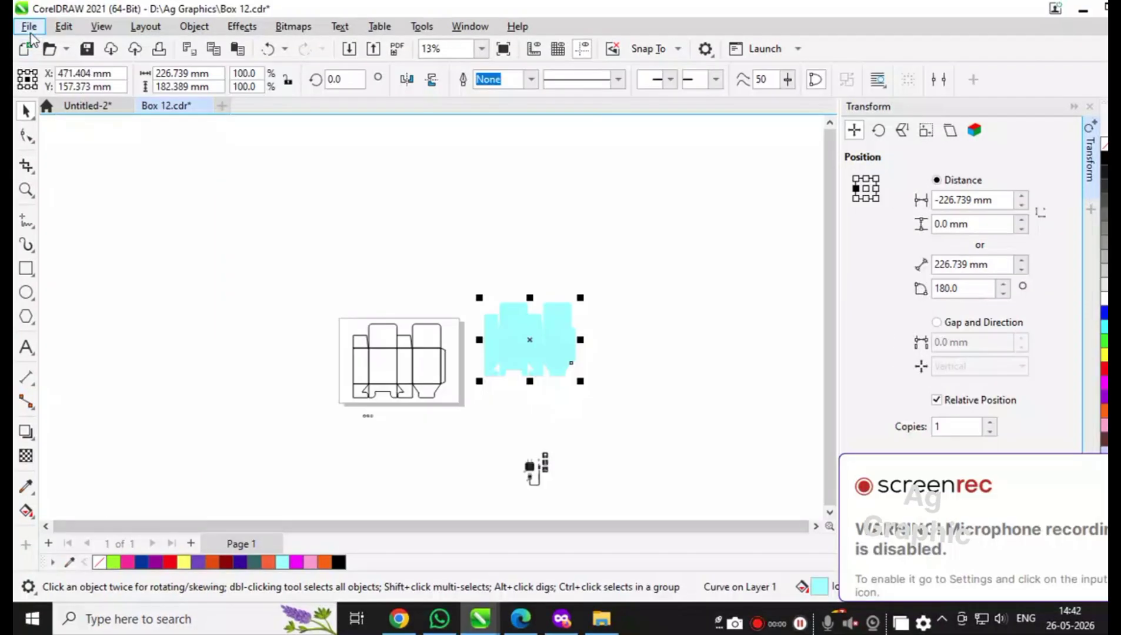
- Import the blue and yellow image download.jfif from the Downloads folder and place it at its original size near the die-line
{"action": "left_click", "coordinate": [29, 29]}
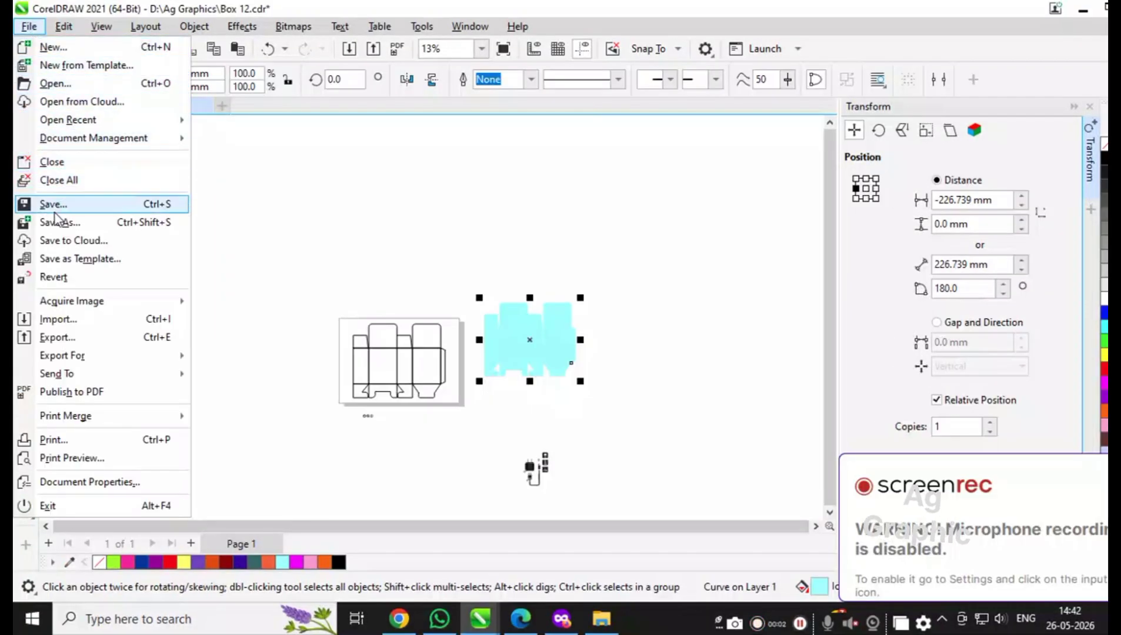
{"action": "left_click", "coordinate": [72, 320]}
{"action": "scroll", "coordinate": [619, 324], "scroll_direction": "down", "scroll_amount": 5}
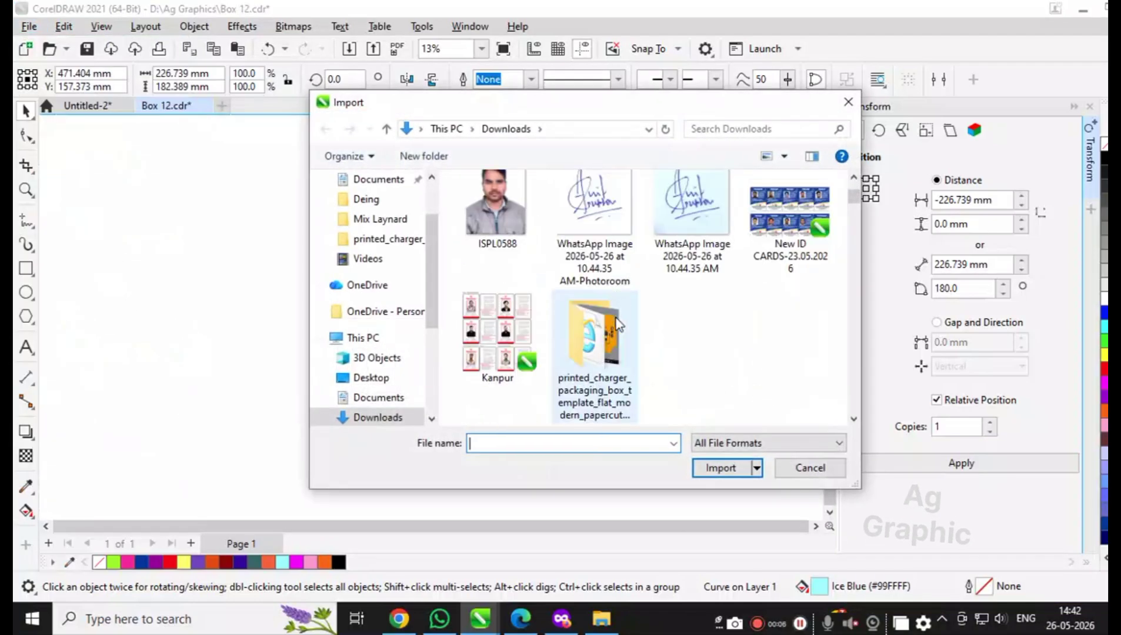
{"action": "scroll", "coordinate": [658, 311], "scroll_direction": "down", "scroll_amount": 5}
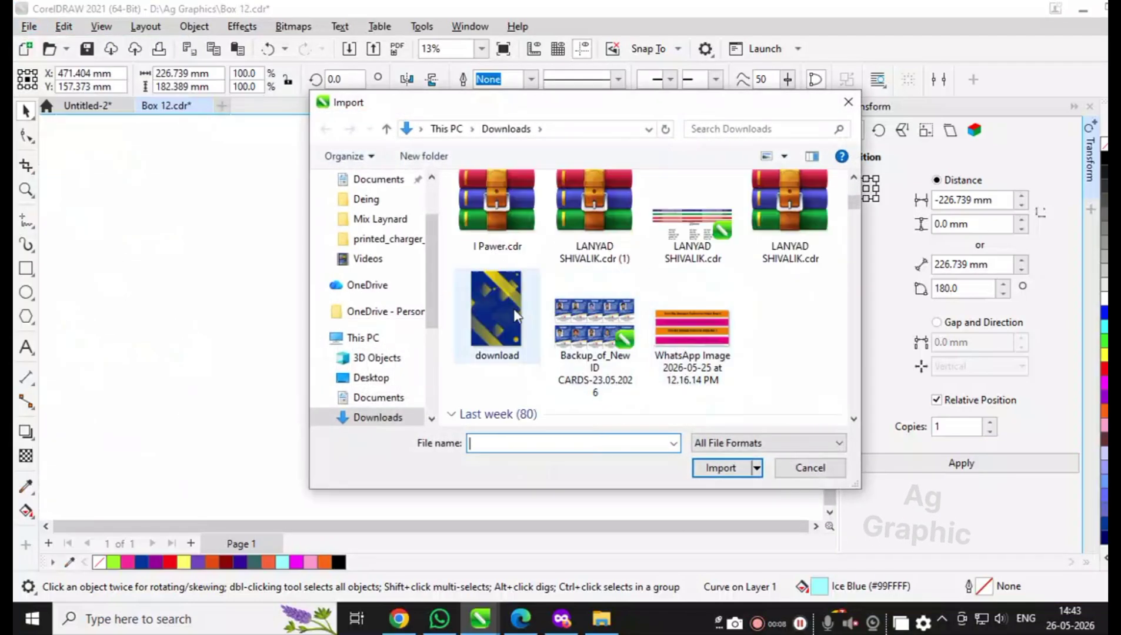
{"action": "left_click", "coordinate": [487, 304]}
{"action": "left_click", "coordinate": [719, 468]}
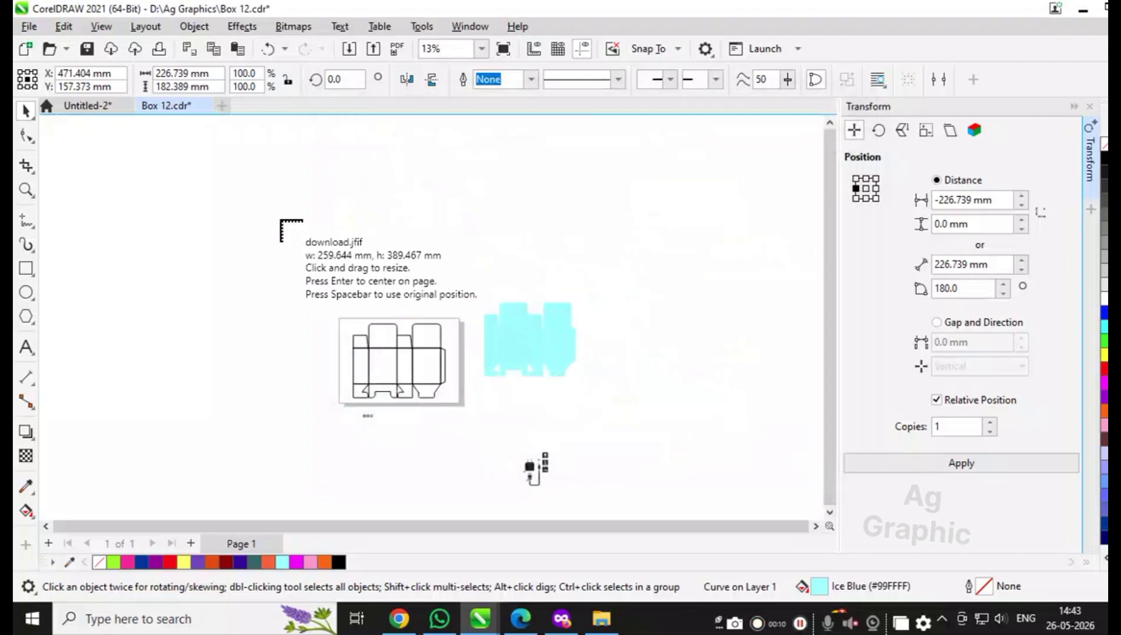
{"action": "left_click", "coordinate": [274, 212]}
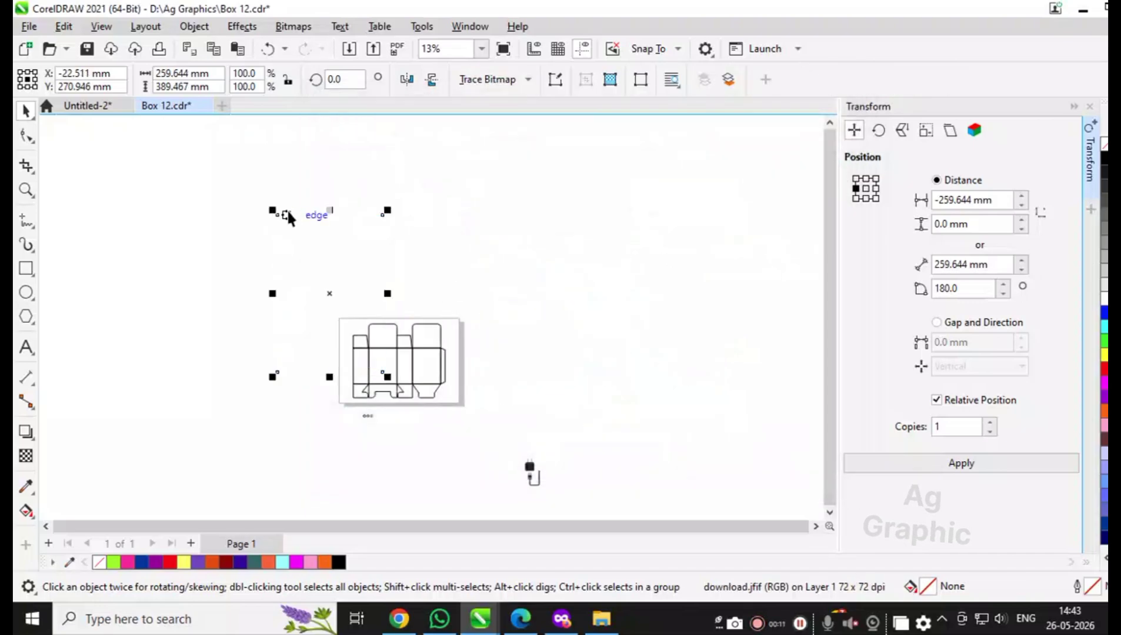
- Rotate the imported image to 90° and move it above the die-line page
{"action": "left_click", "coordinate": [332, 81]}
{"action": "type", "text": "90"}
{"action": "key", "text": "Return"}
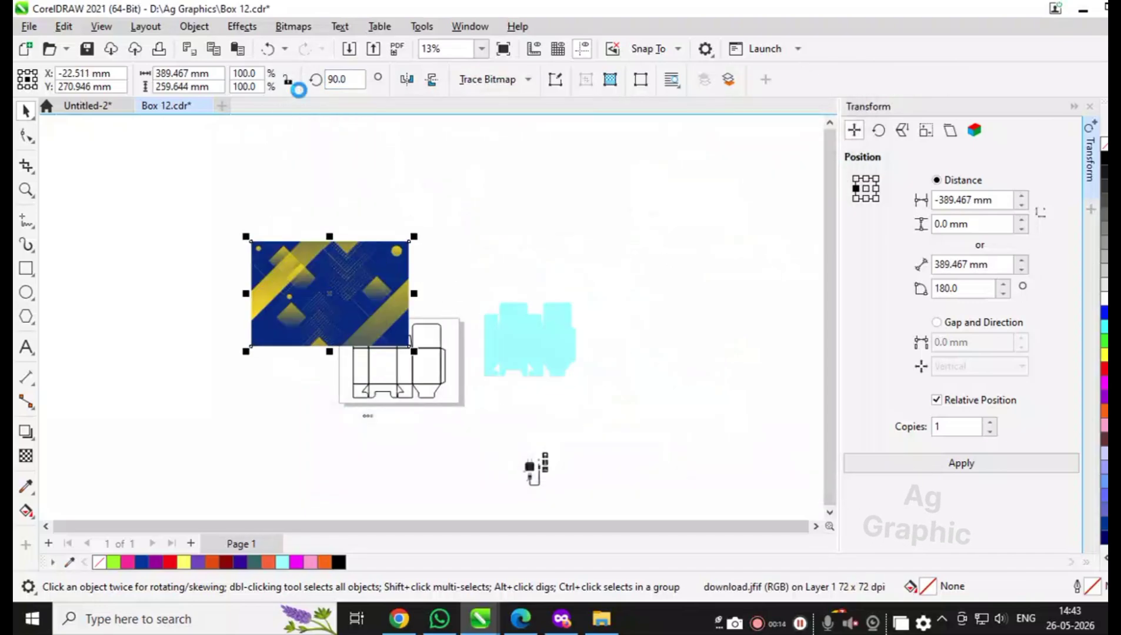
{"action": "left_click_drag", "start_coordinate": [366, 270], "coordinate": [413, 225]}
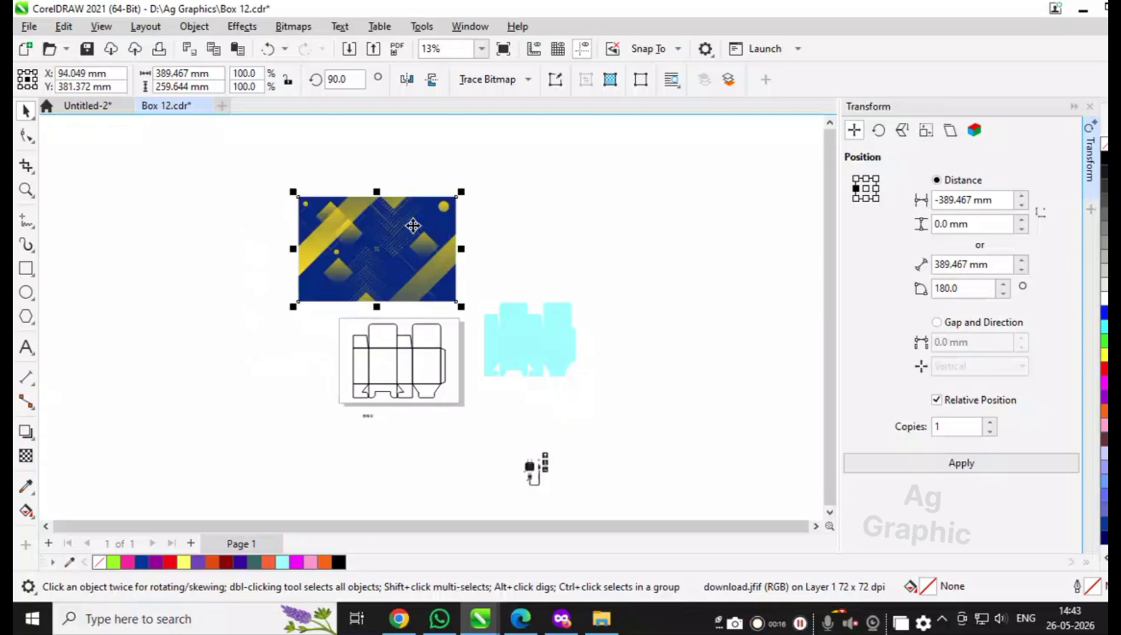
- PowerClip the rotated image inside the light blue box silhouette
{"action": "left_click", "coordinate": [196, 27]}
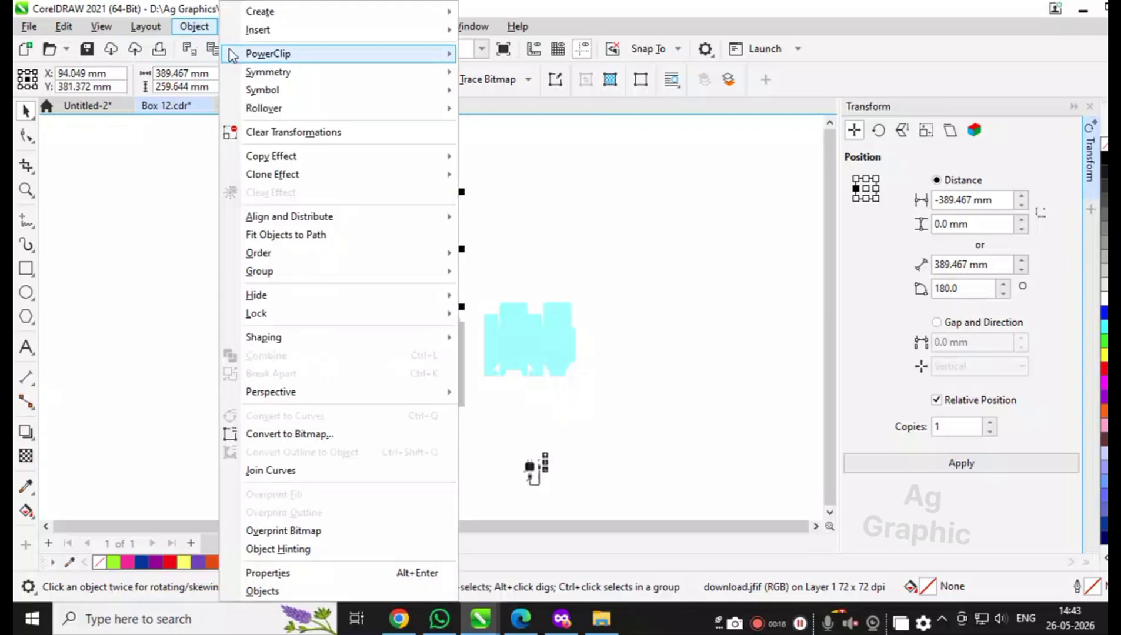
{"action": "mouse_move", "coordinate": [238, 56]}
{"action": "left_click", "coordinate": [532, 56]}
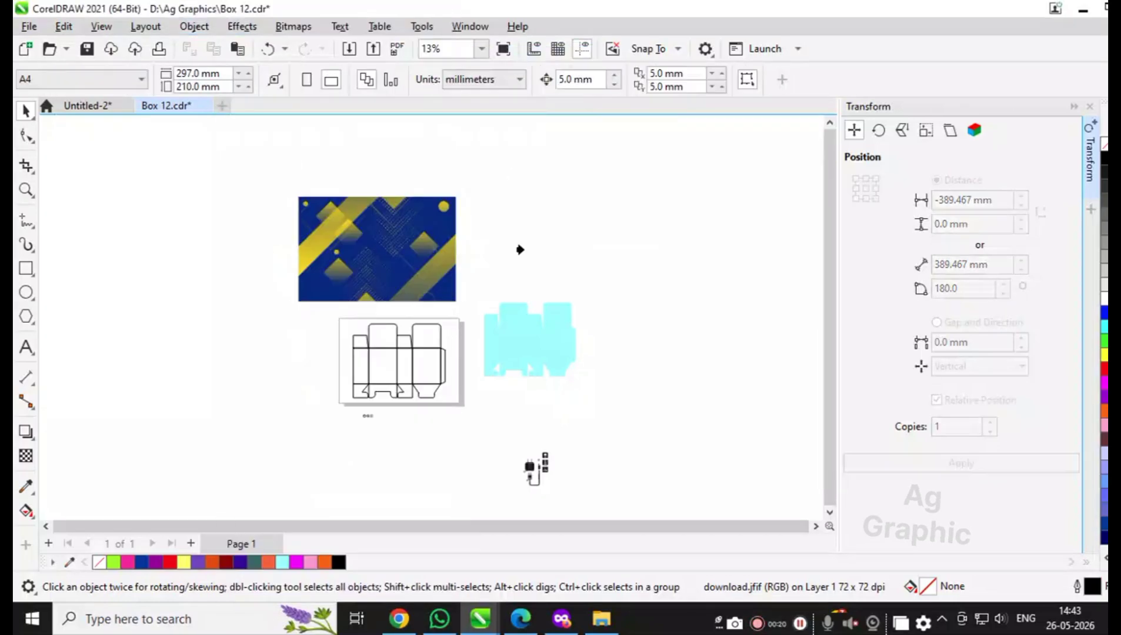
{"action": "left_click", "coordinate": [524, 352]}
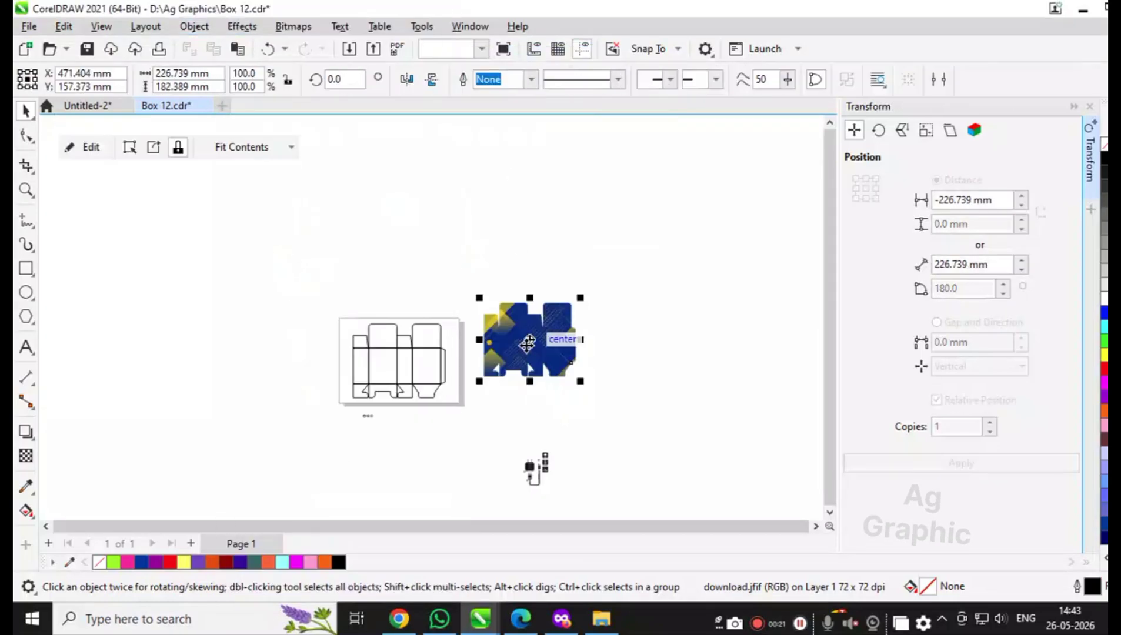
- Edit the PowerClip contents and scale the image about its centre to about 278.6 × 185.7 mm, just covering the silhouette
{"action": "left_click", "coordinate": [88, 148]}
{"action": "left_click", "coordinate": [596, 341]}
{"action": "scroll", "coordinate": [596, 341], "scroll_direction": "up", "scroll_amount": 2}
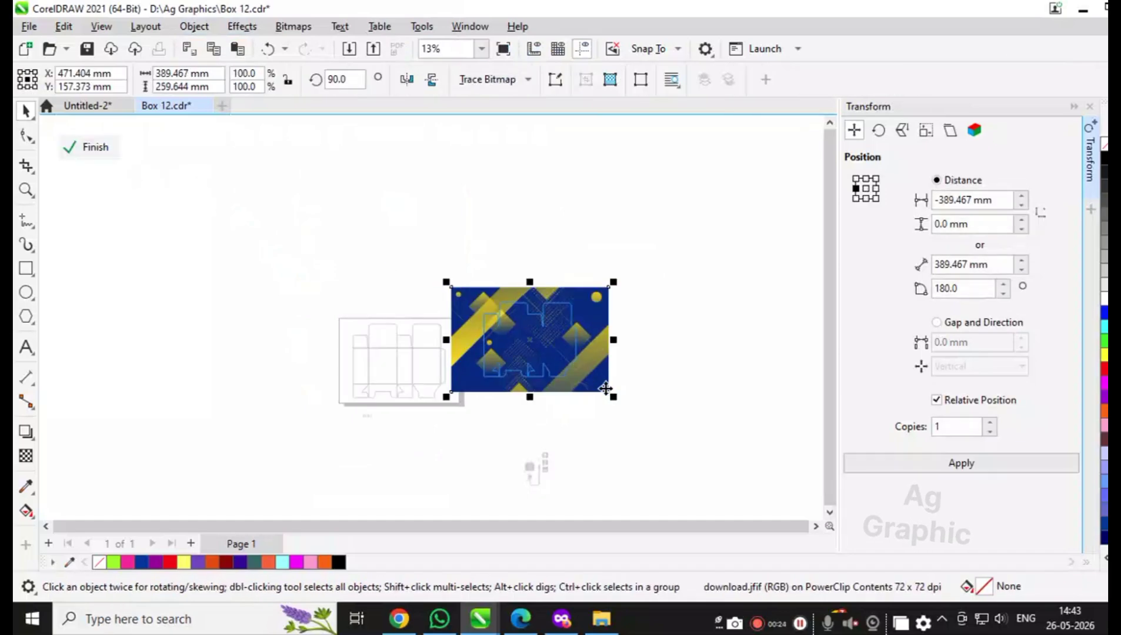
{"action": "left_click_drag", "start_coordinate": [617, 401], "coordinate": [572, 409]}
{"action": "scroll", "coordinate": [489, 340], "scroll_direction": "up", "scroll_amount": 1}
{"action": "scroll", "coordinate": [489, 340], "scroll_direction": "up", "scroll_amount": 1}
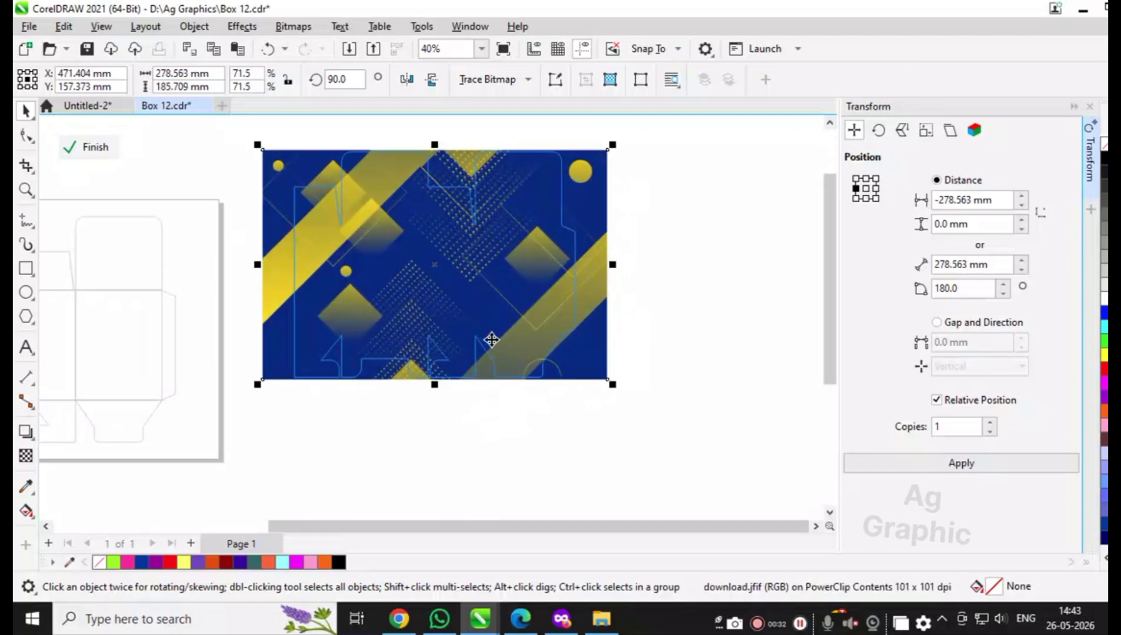
- Apply a uniform transparency of 80 to the clipped image and finish editing the PowerClip contents
{"action": "left_click", "coordinate": [26, 455]}
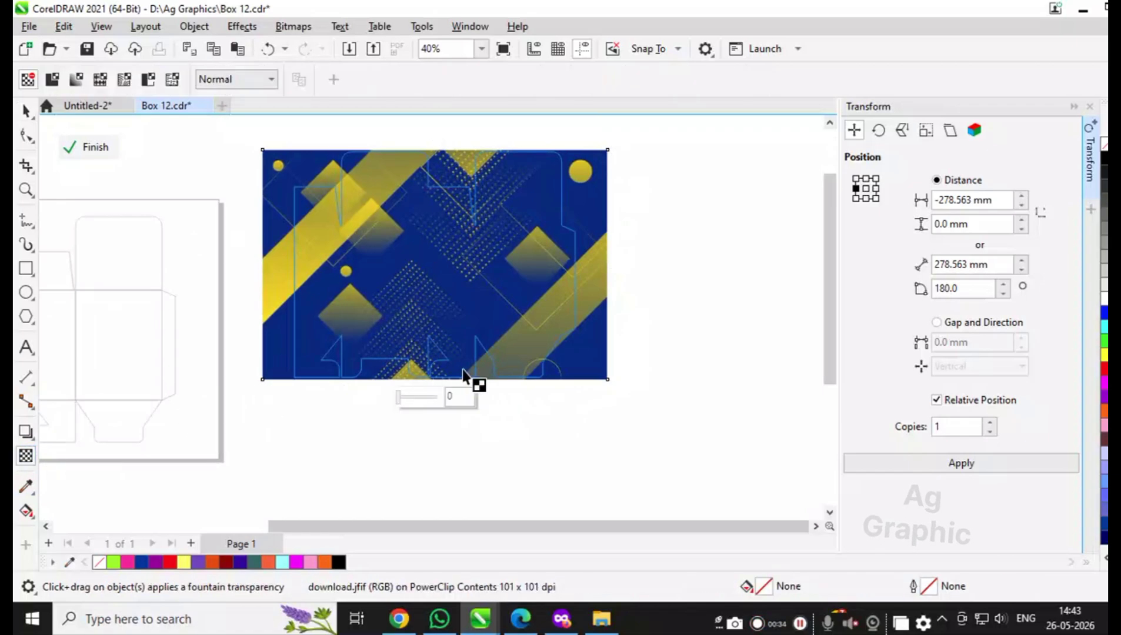
{"action": "left_click", "coordinate": [418, 402]}
{"action": "double_click", "coordinate": [318, 79]}
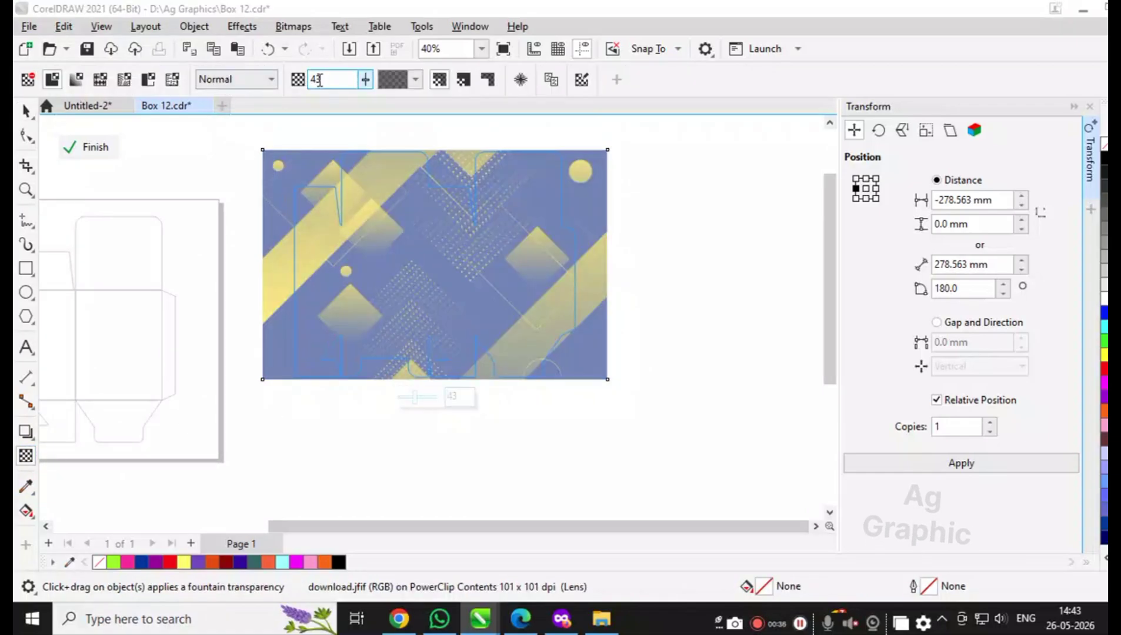
{"action": "type", "text": "80"}
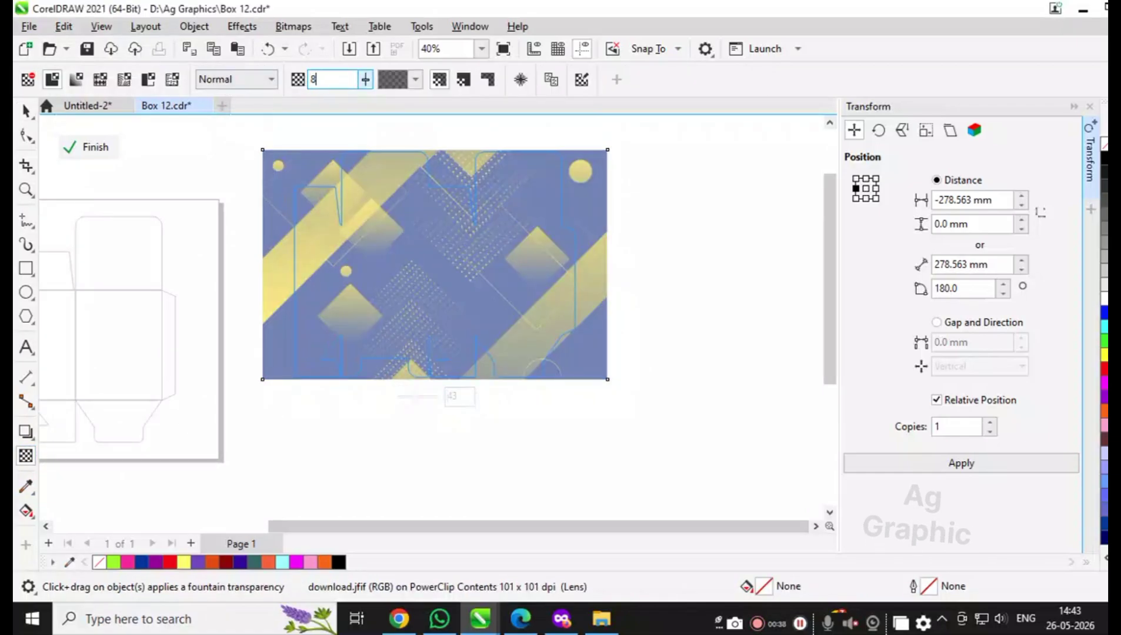
{"action": "key", "text": "Return"}
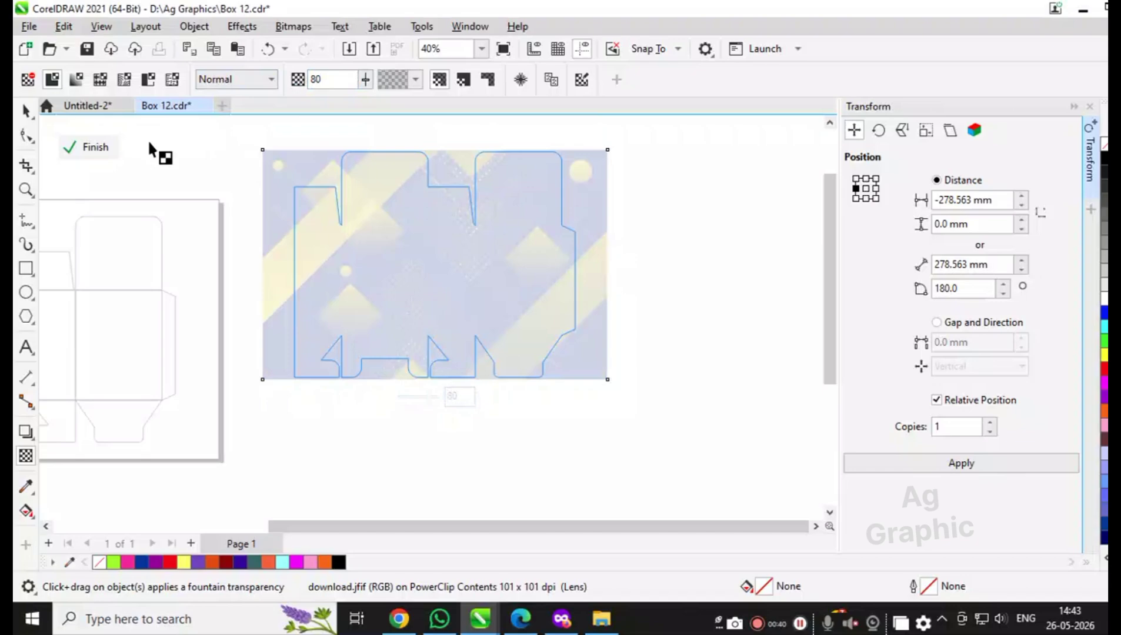
{"action": "left_click", "coordinate": [88, 147]}
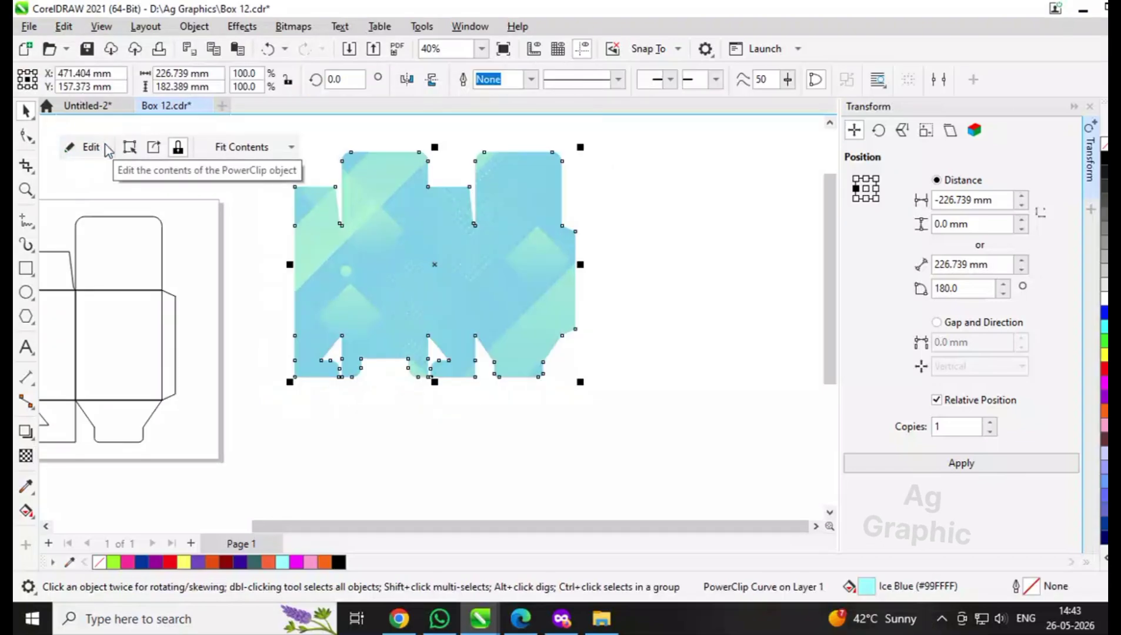
- Centre the clipped artwork on the page so that it lines up with the die-line
{"action": "key", "text": "p"}
{"action": "scroll", "coordinate": [464, 292], "scroll_direction": "down", "scroll_amount": 2}
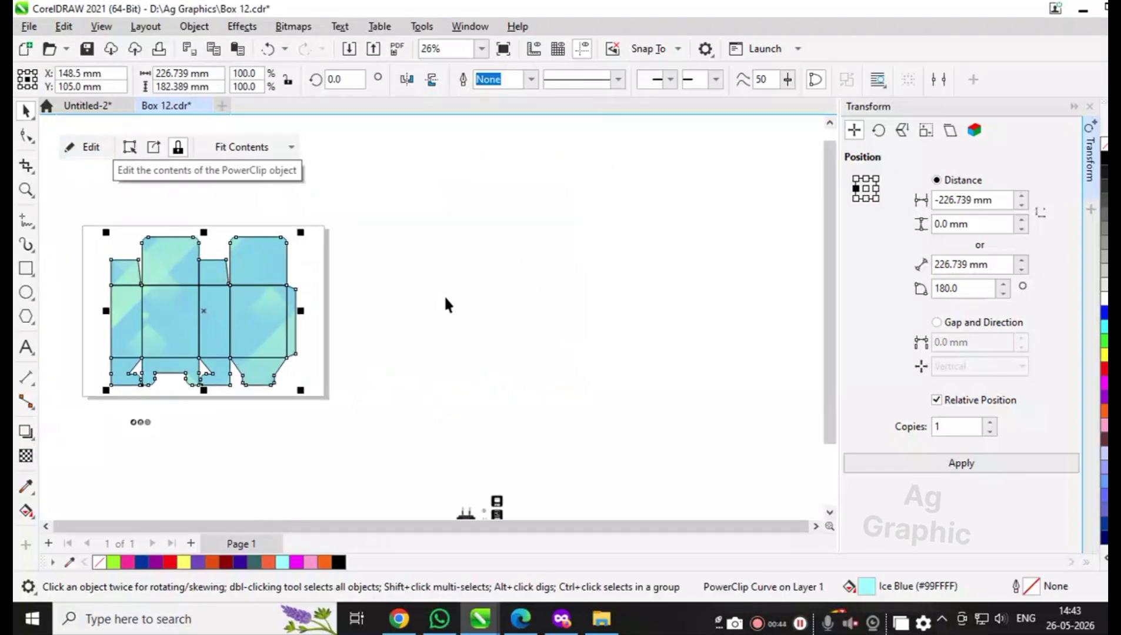
{"action": "left_click", "coordinate": [445, 304]}
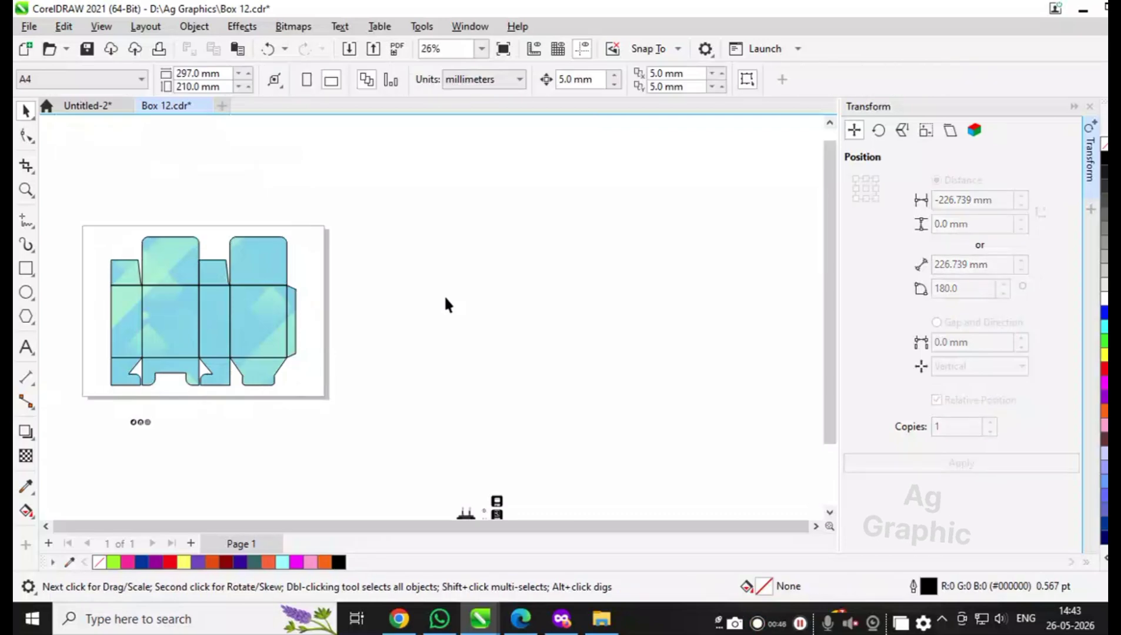
{"action": "scroll", "coordinate": [415, 297], "scroll_direction": "up", "scroll_amount": 2}
{"action": "scroll", "coordinate": [393, 238], "scroll_direction": "up", "scroll_amount": 2}
{"action": "scroll", "coordinate": [390, 239], "scroll_direction": "down", "scroll_amount": 2}
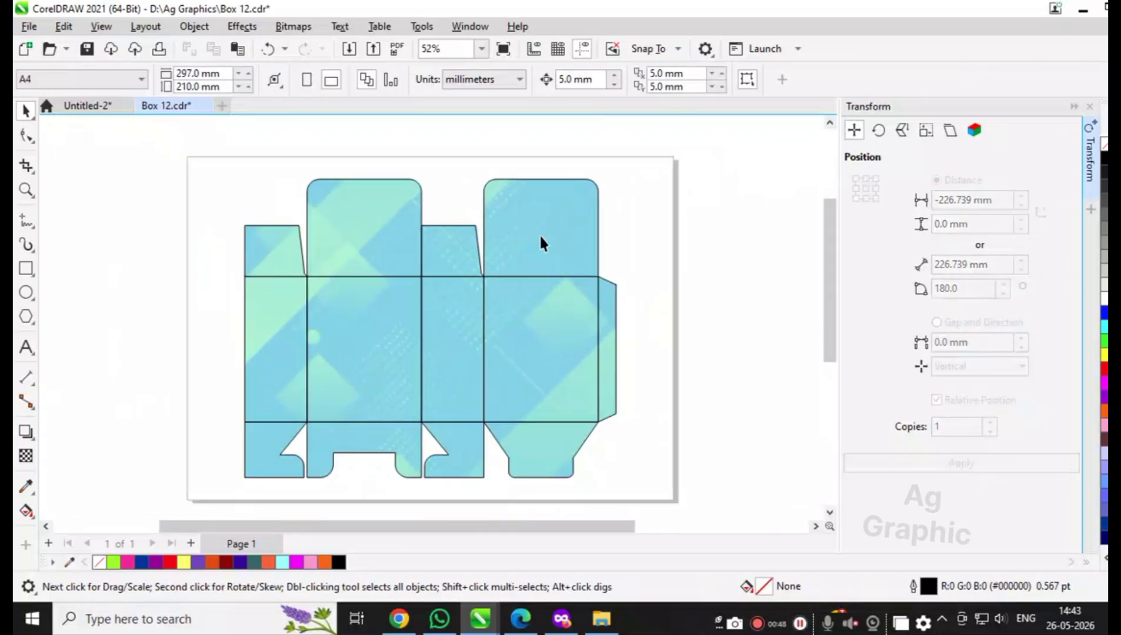
- Undo the last stacking change of the die-line group and reopen the PowerClip contents for editing with the image selected
{"action": "left_click", "coordinate": [550, 225]}
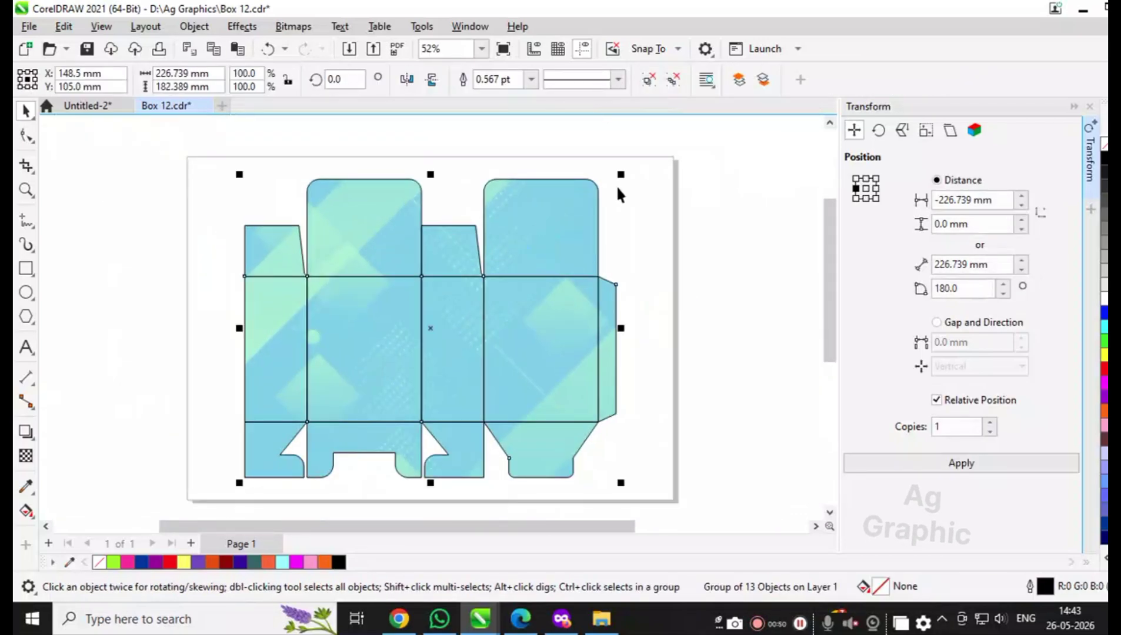
{"action": "left_click", "coordinate": [636, 211]}
{"action": "key", "text": "ctrl+z"}
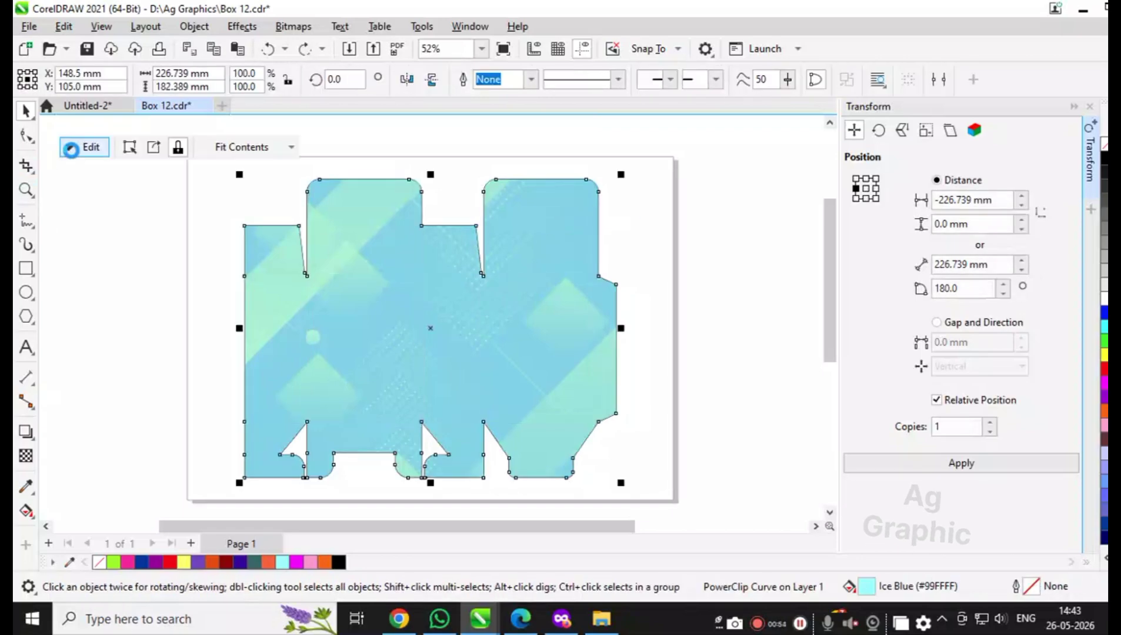
{"action": "left_click", "coordinate": [84, 147]}
{"action": "left_click", "coordinate": [359, 351]}
- Try rotating the image inside the PowerClip to 95° and undo the rotation
{"action": "double_click", "coordinate": [341, 79]}
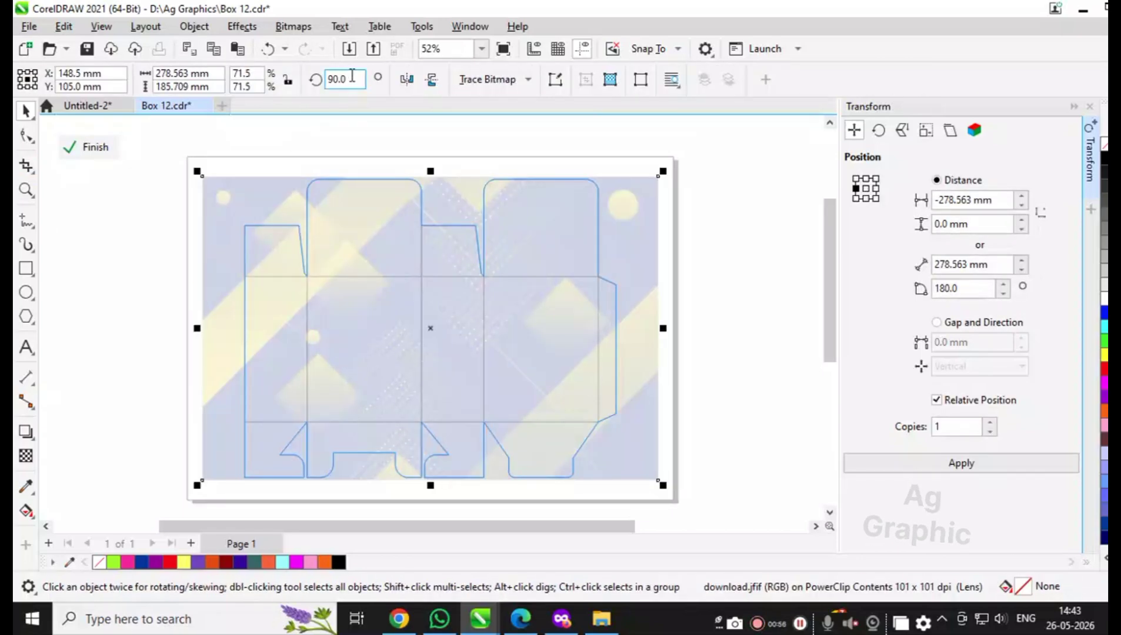
{"action": "type", "text": "95"}
{"action": "key", "text": "Return"}
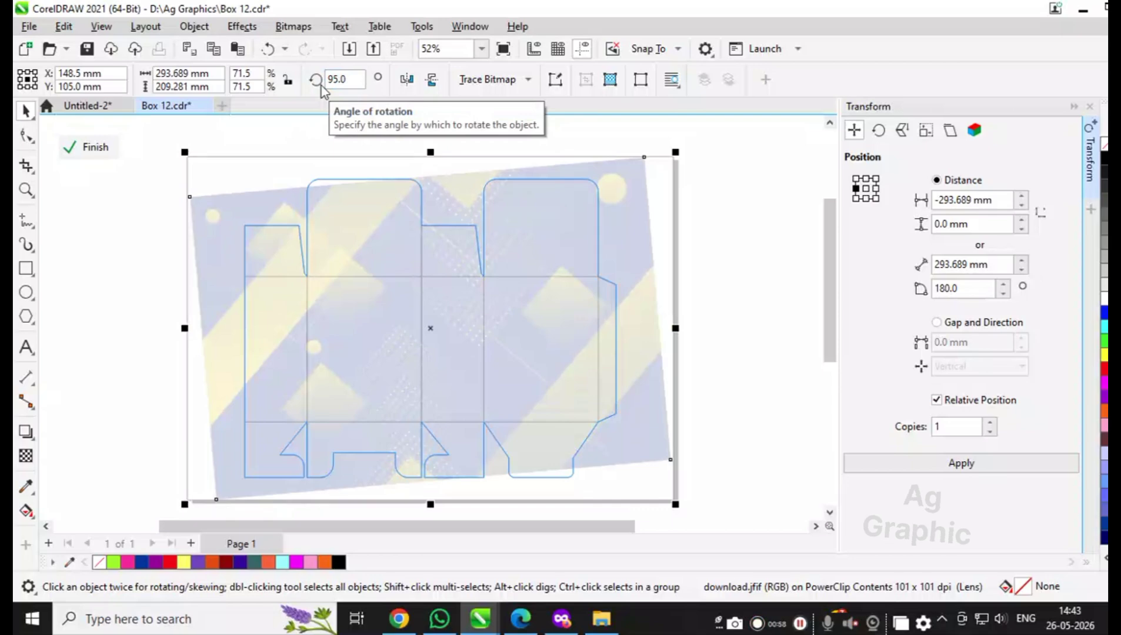
{"action": "key", "text": "ctrl+z"}
- Set the clipped image's transparency to the Multiply merge mode at 85 and finish editing the PowerClip contents
{"action": "left_click", "coordinate": [30, 459]}
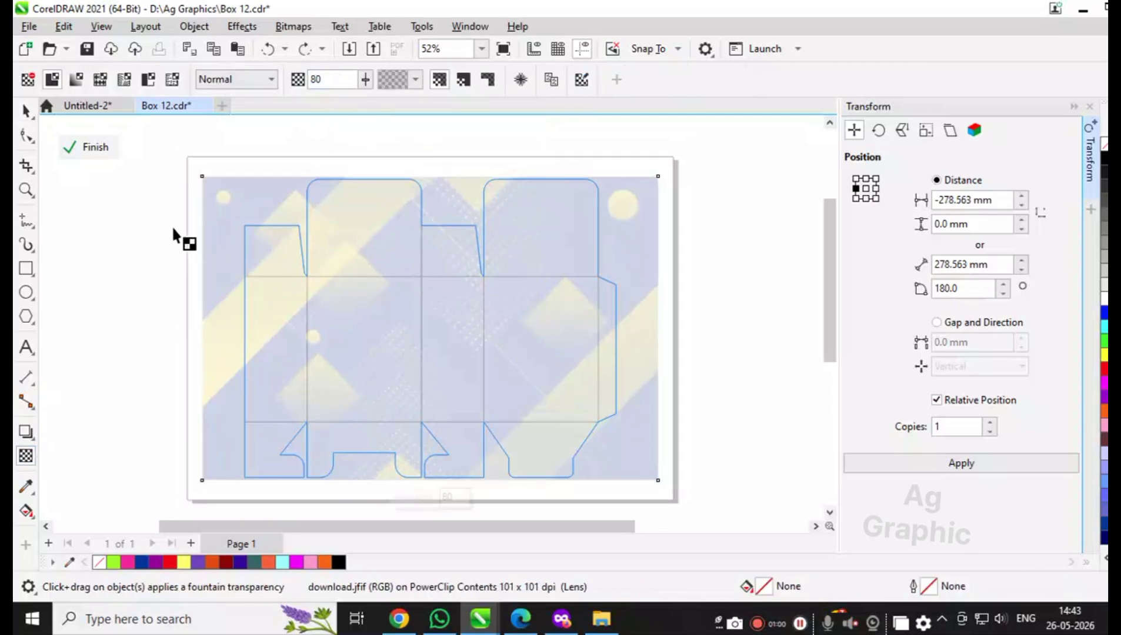
{"action": "left_click", "coordinate": [248, 80]}
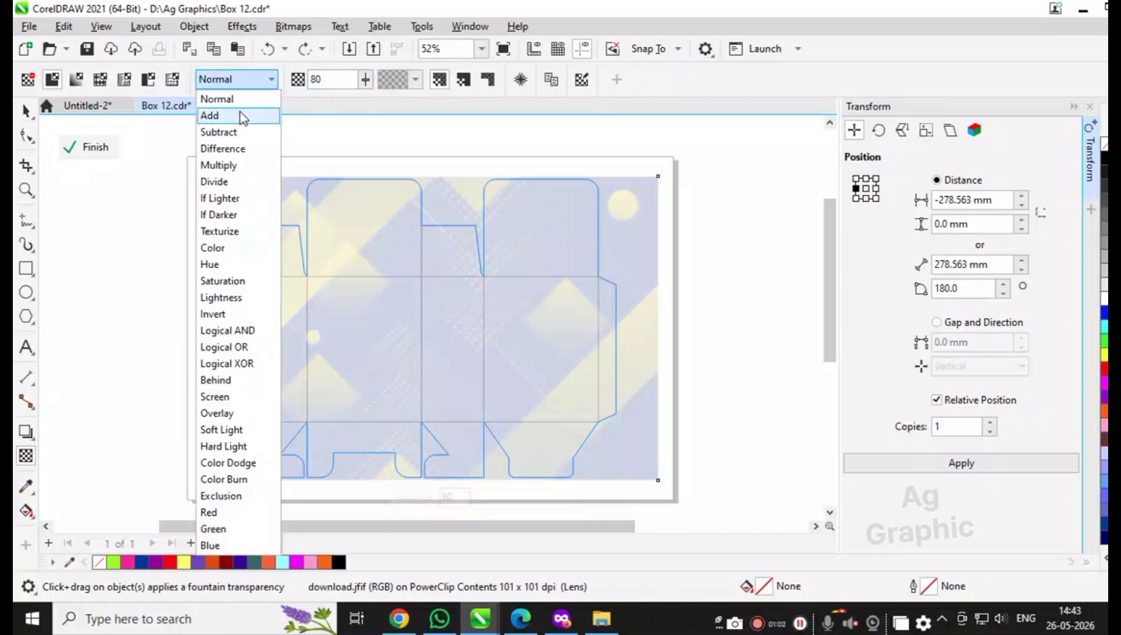
{"action": "left_click", "coordinate": [238, 167]}
{"action": "left_click", "coordinate": [346, 75]}
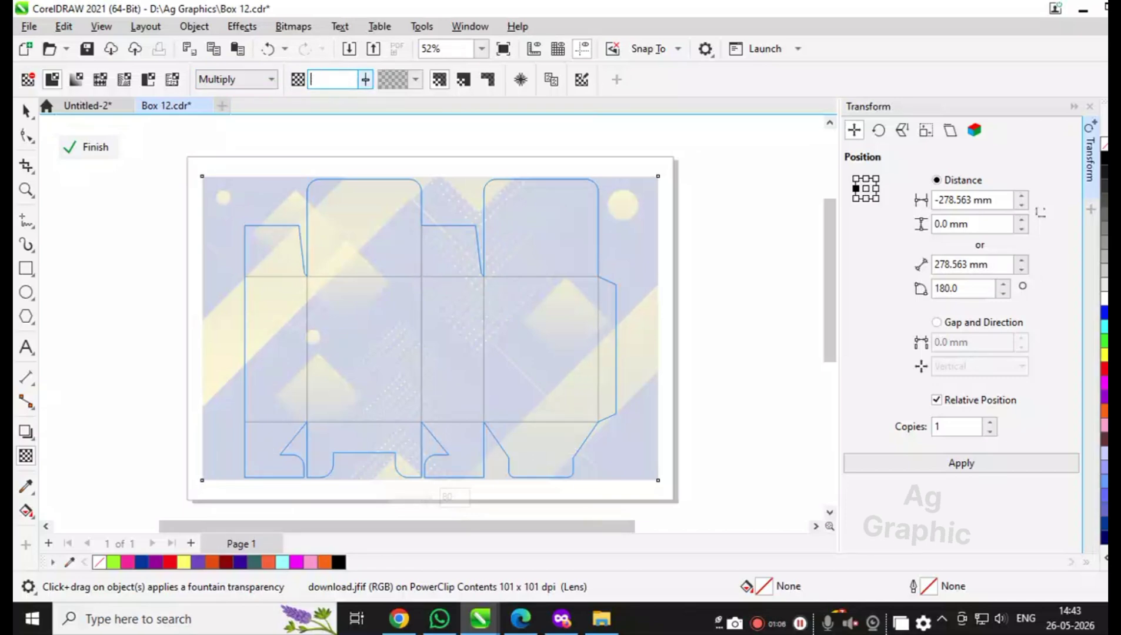
{"action": "key", "text": "Return"}
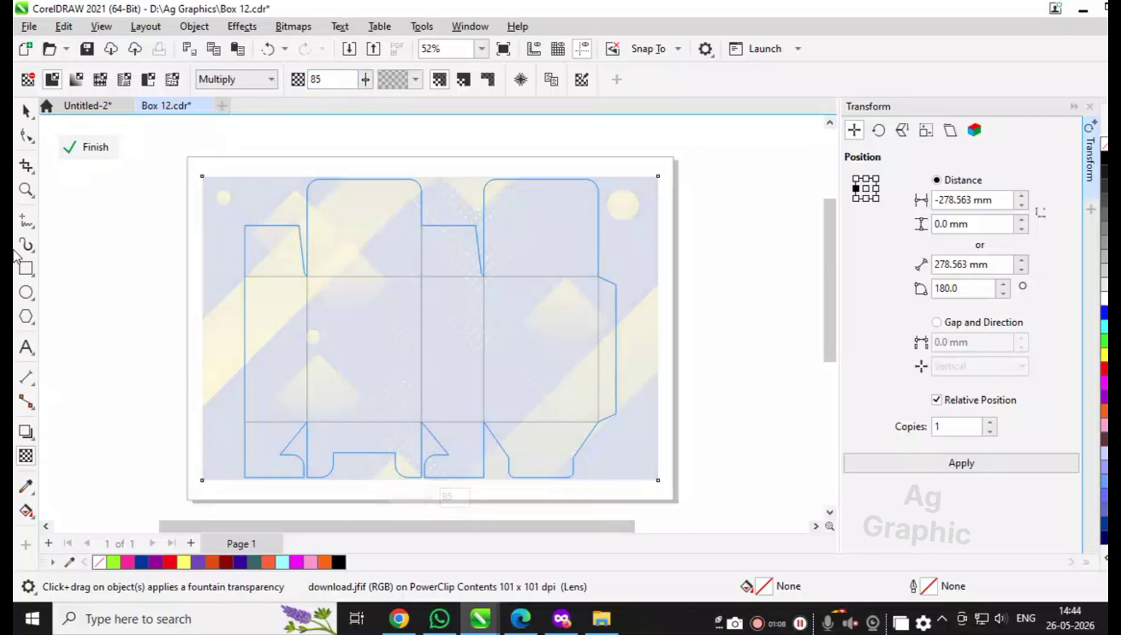
{"action": "left_click", "coordinate": [75, 150]}
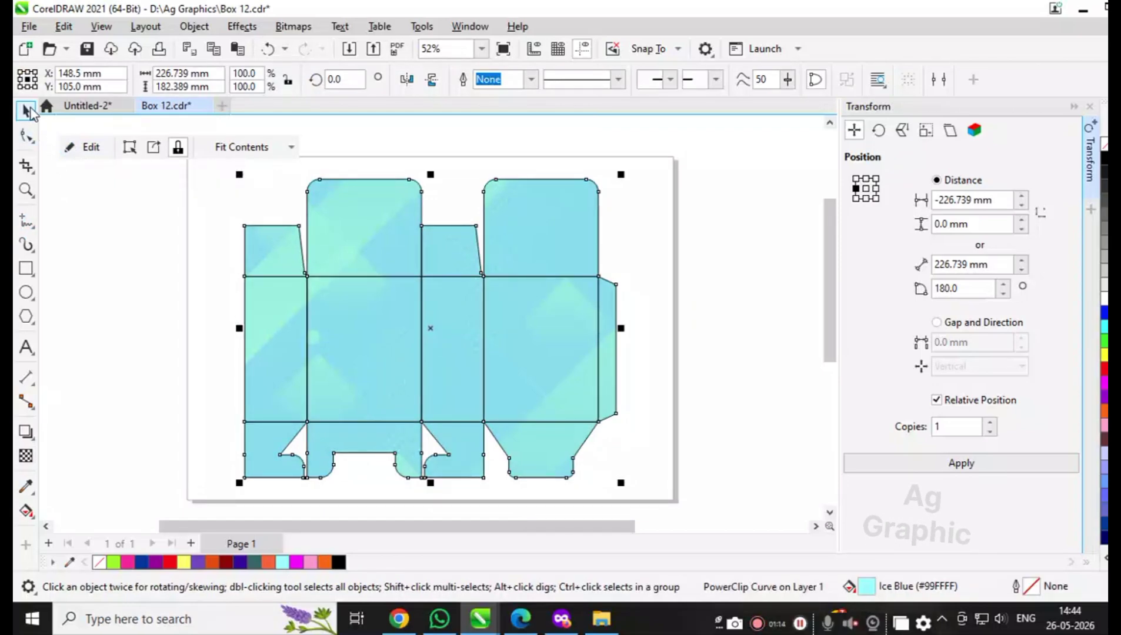
- Deselect the background shape and save the document
{"action": "left_click", "coordinate": [121, 240]}
{"action": "scroll", "coordinate": [121, 239], "scroll_direction": "down", "scroll_amount": 1}
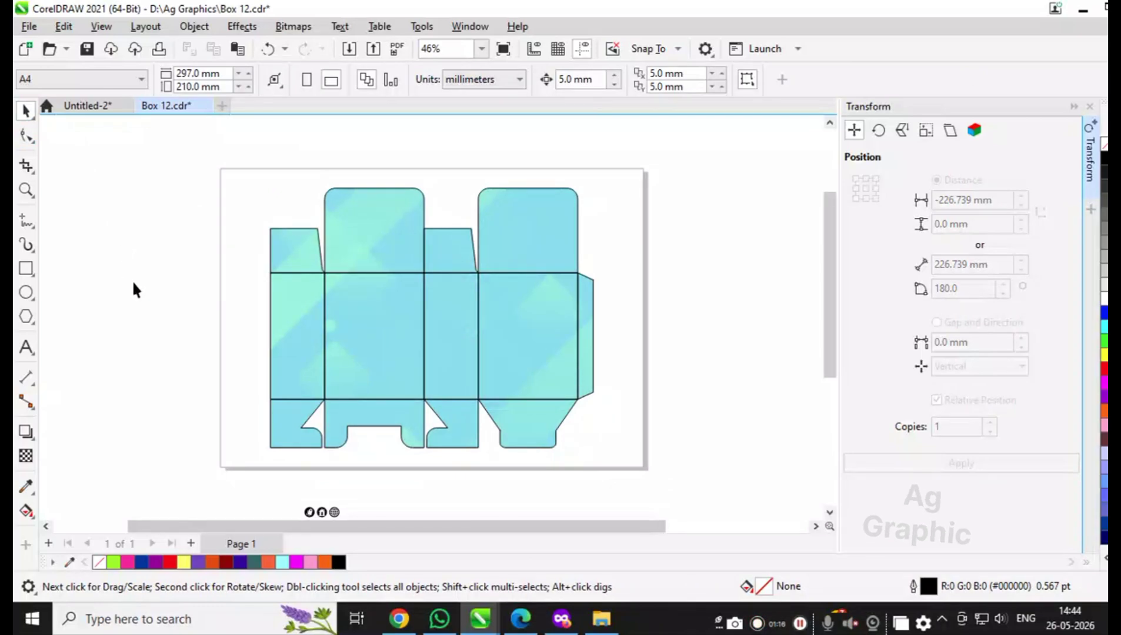
{"action": "key", "text": "ctrl+s"}
- Try to move the die-line group down off the background shape and undo the move
{"action": "scroll", "coordinate": [170, 280], "scroll_direction": "down", "scroll_amount": 3}
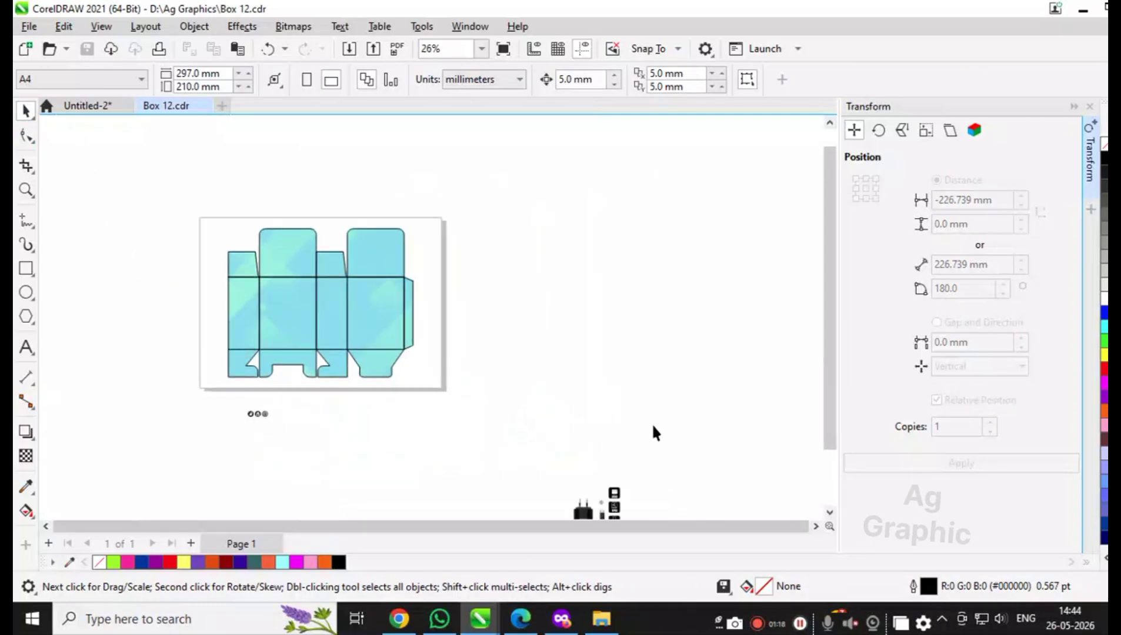
{"action": "scroll", "coordinate": [608, 421], "scroll_direction": "down", "scroll_amount": 3}
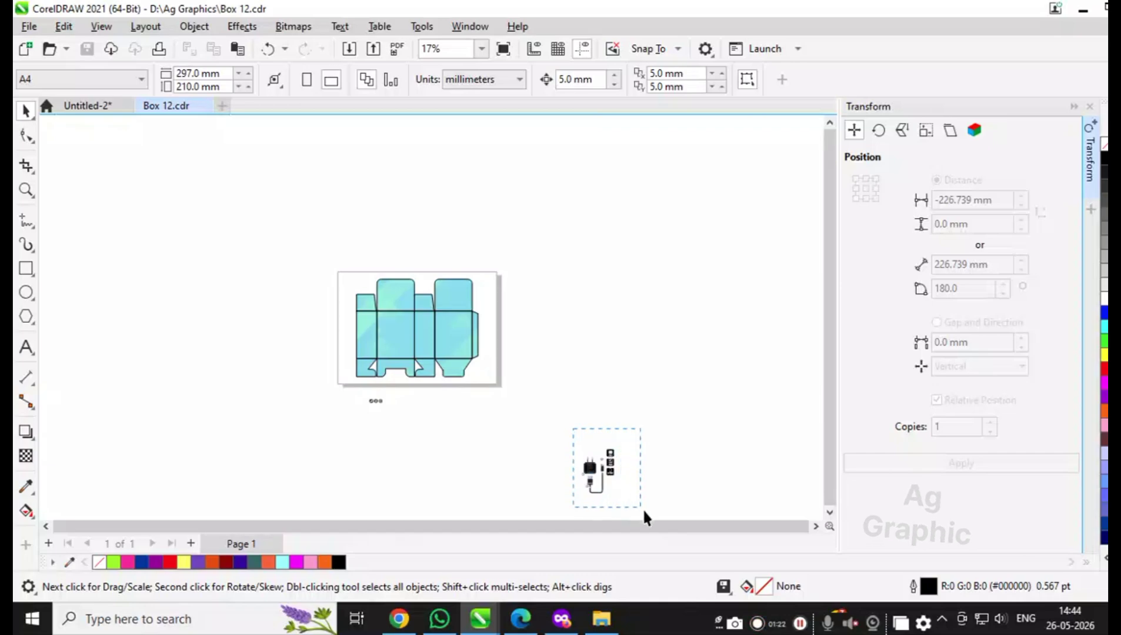
{"action": "left_click_drag", "start_coordinate": [643, 511], "coordinate": [645, 513]}
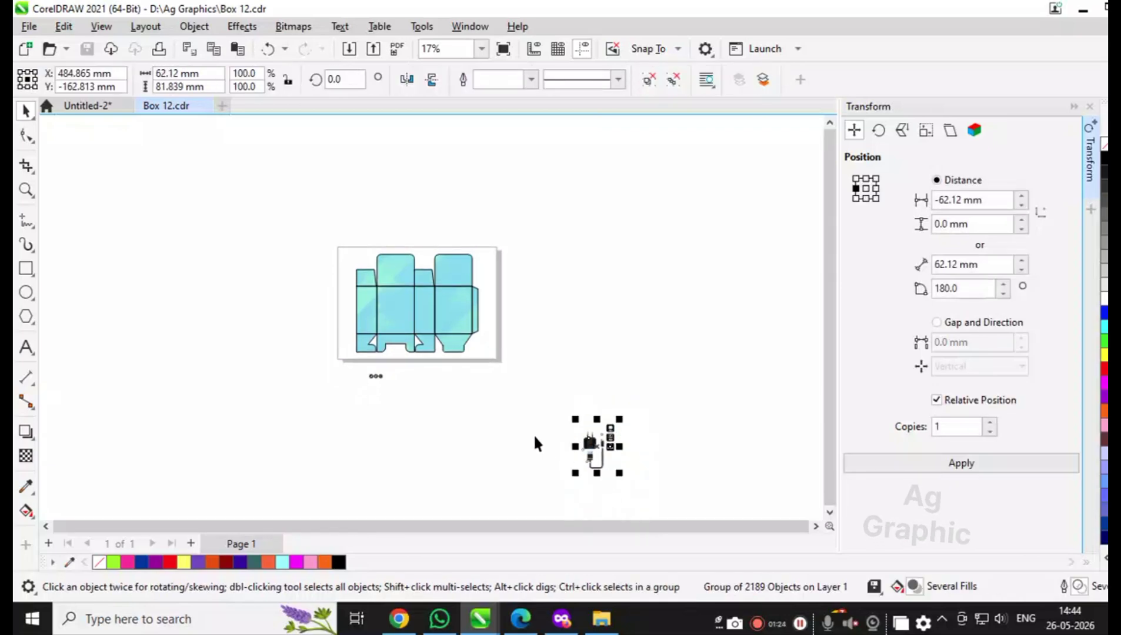
{"action": "left_click_drag", "start_coordinate": [451, 355], "coordinate": [454, 389]}
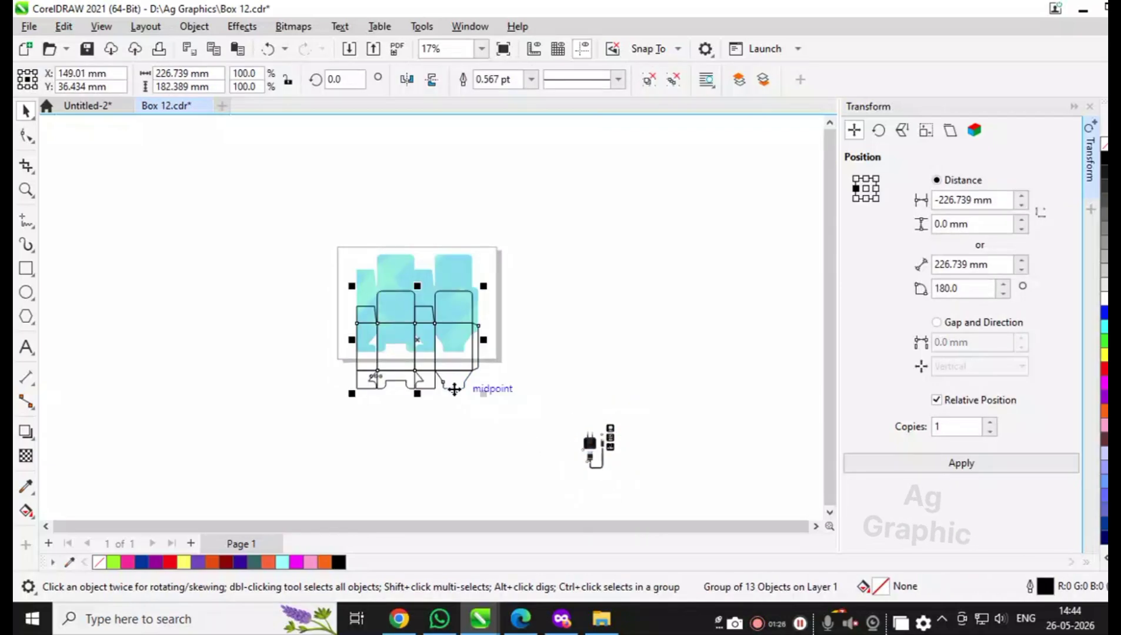
{"action": "key", "text": "ctrl+z"}
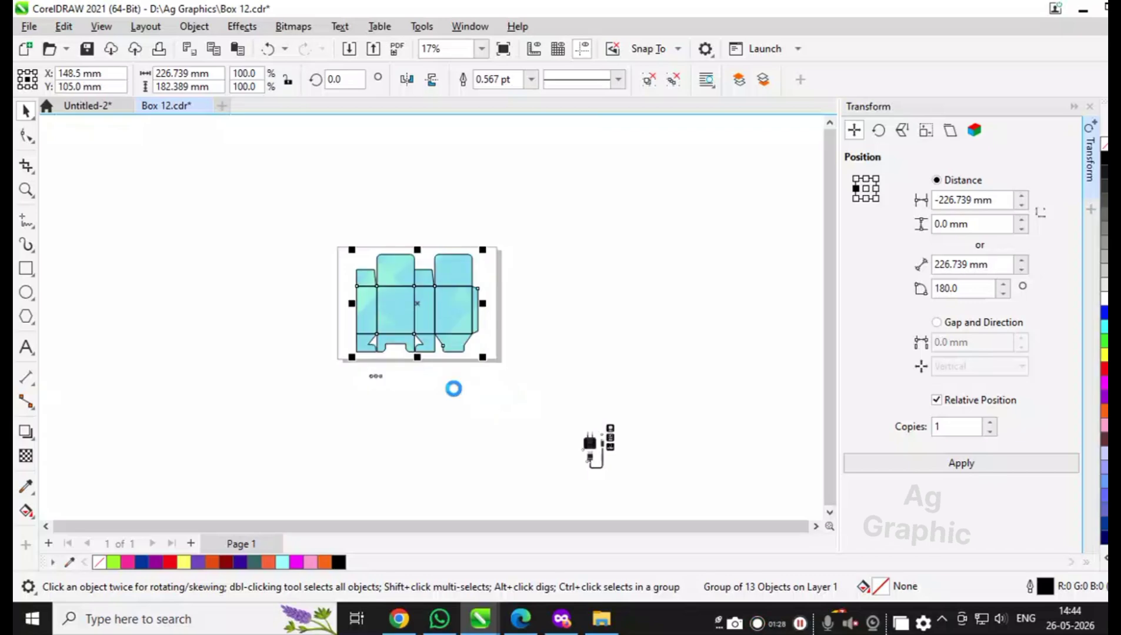
- Lock the clipped background shape, taking the die-line group off it meanwhile and putting the group back
{"action": "key", "text": "Delete"}
{"action": "left_click", "coordinate": [448, 324]}
{"action": "right_click", "coordinate": [448, 325]}
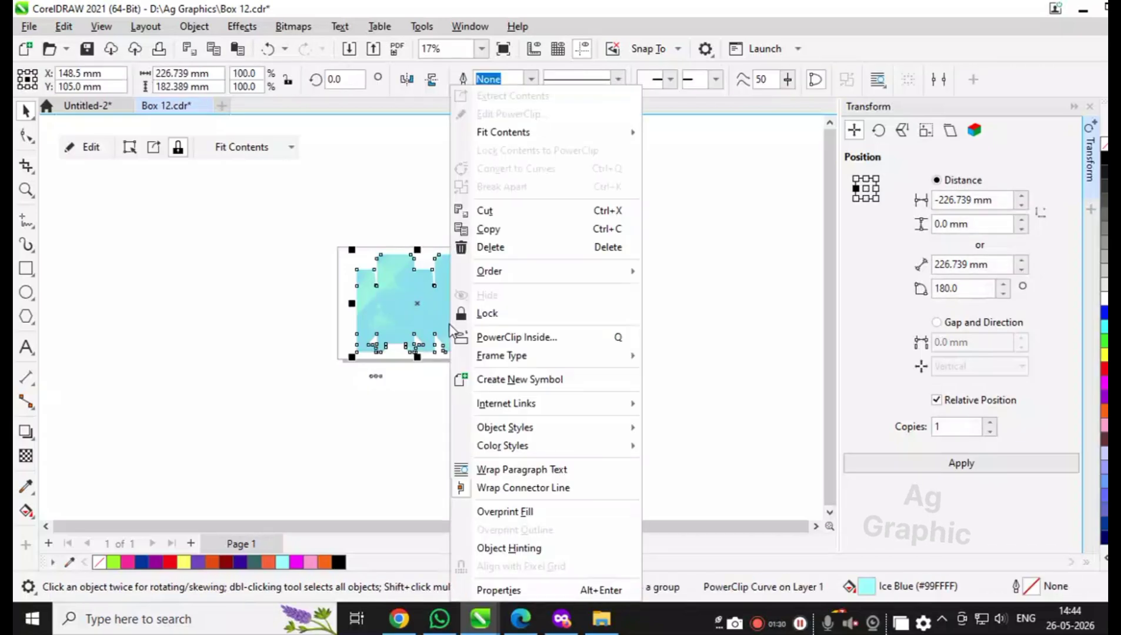
{"action": "left_click", "coordinate": [493, 317]}
{"action": "left_click", "coordinate": [573, 341]}
{"action": "key", "text": "ctrl+z"}
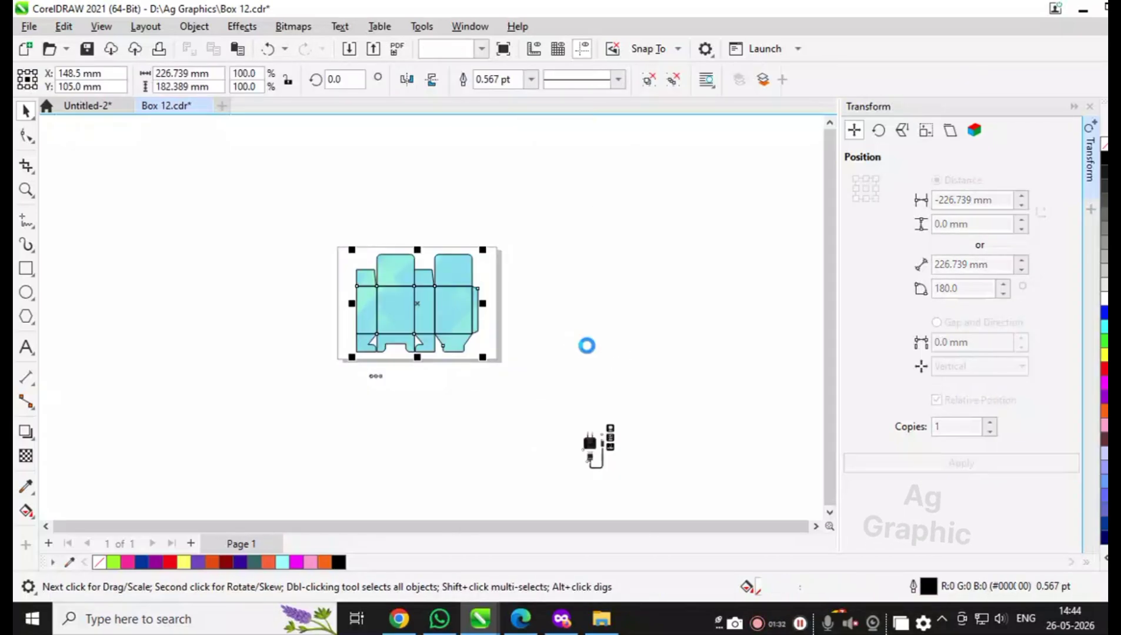
- Place a copy of the charger and cable artwork group beside the page, above the original
{"action": "left_click", "coordinate": [608, 433]}
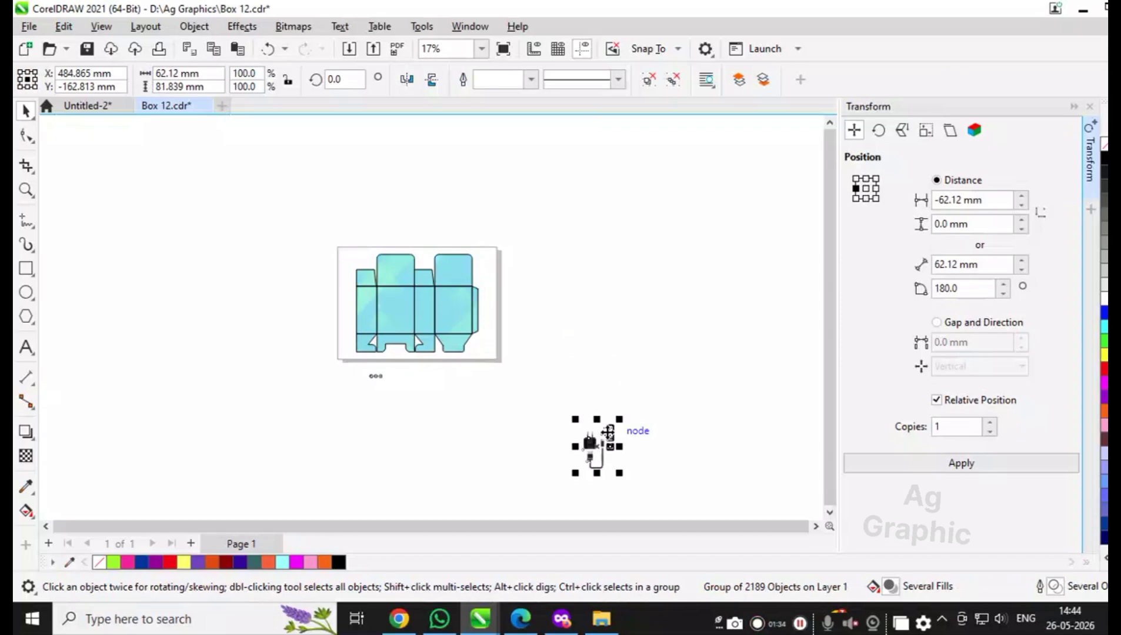
{"action": "left_click_drag", "start_coordinate": [607, 433], "coordinate": [592, 321]}
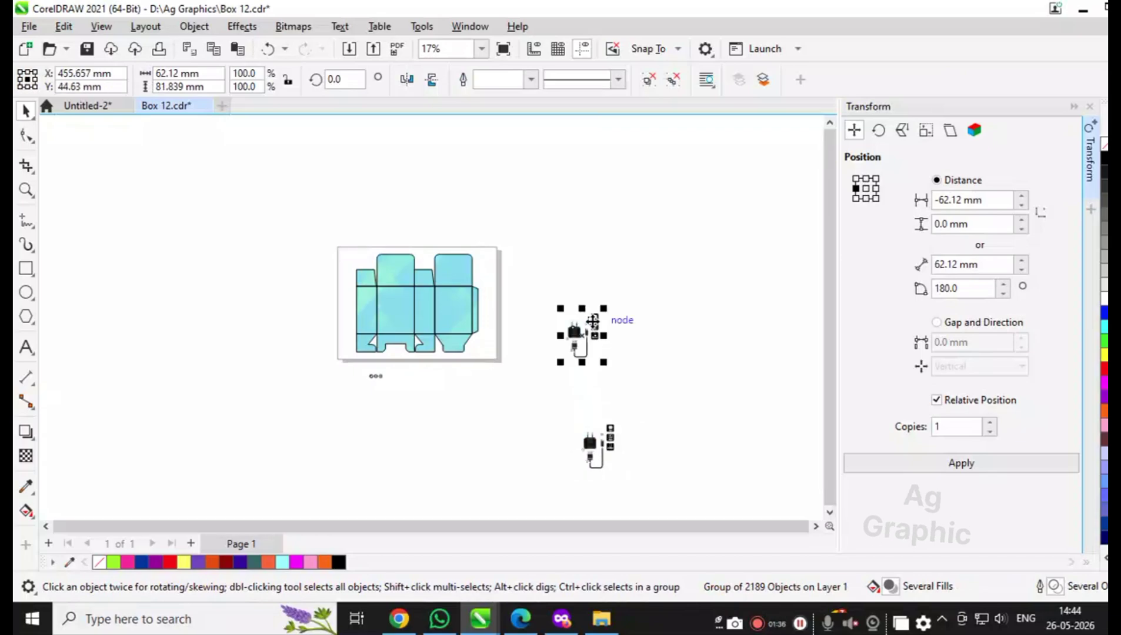
{"action": "scroll", "coordinate": [592, 321], "scroll_direction": "up", "scroll_amount": 1}
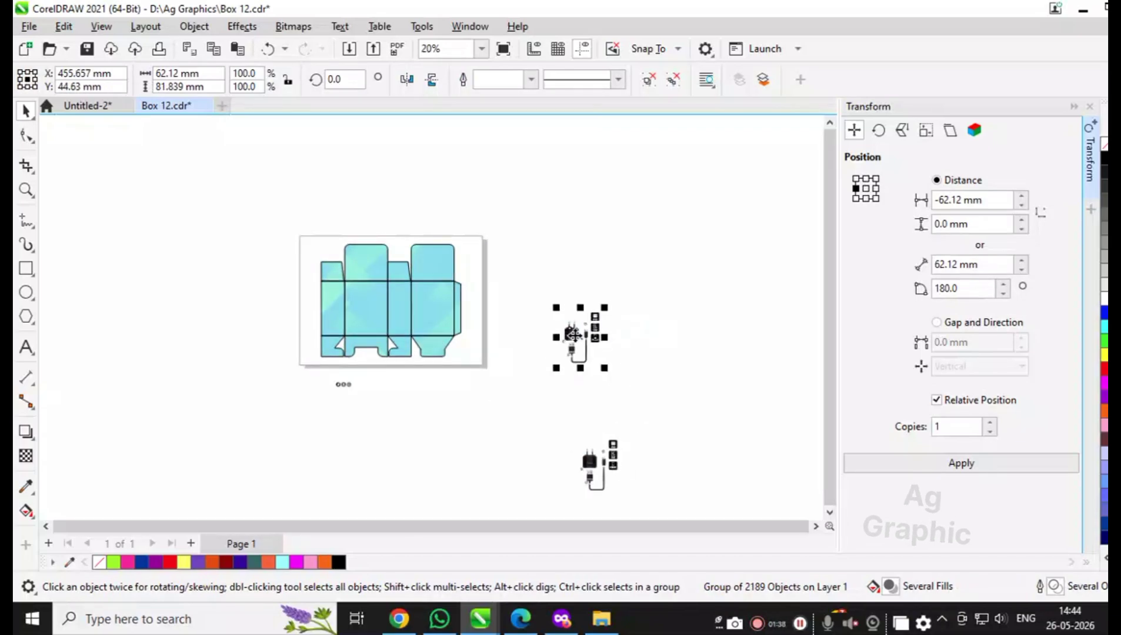
- Try to PowerClip the copied charger artwork inside the whole die-line group and undo it
{"action": "right_click", "coordinate": [574, 334]}
{"action": "left_click", "coordinate": [597, 313]}
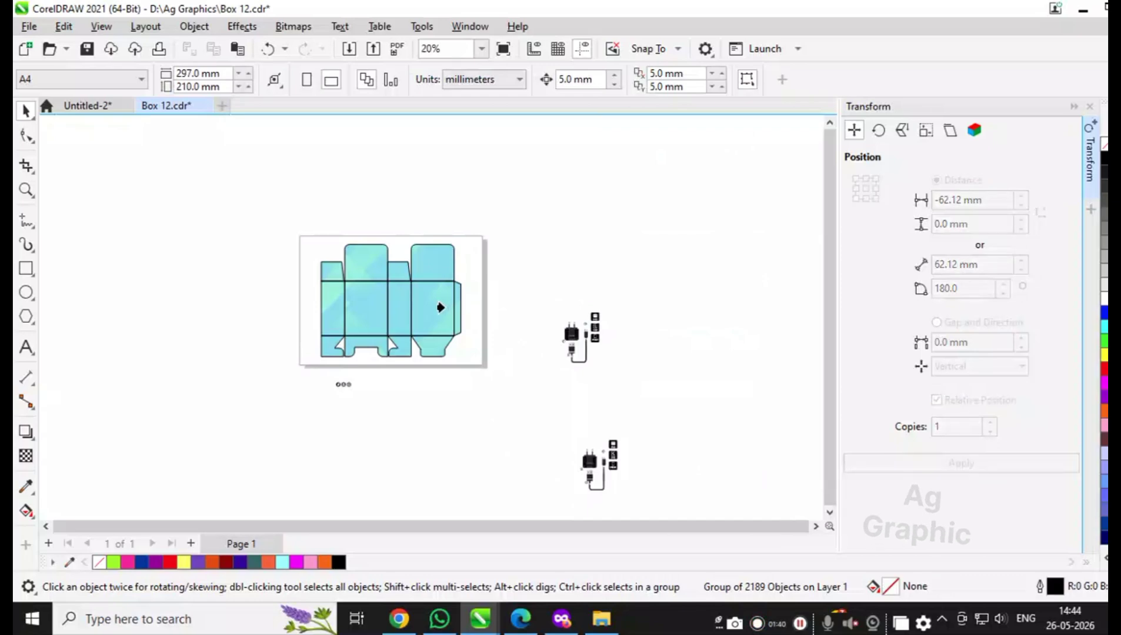
{"action": "left_click", "coordinate": [440, 307]}
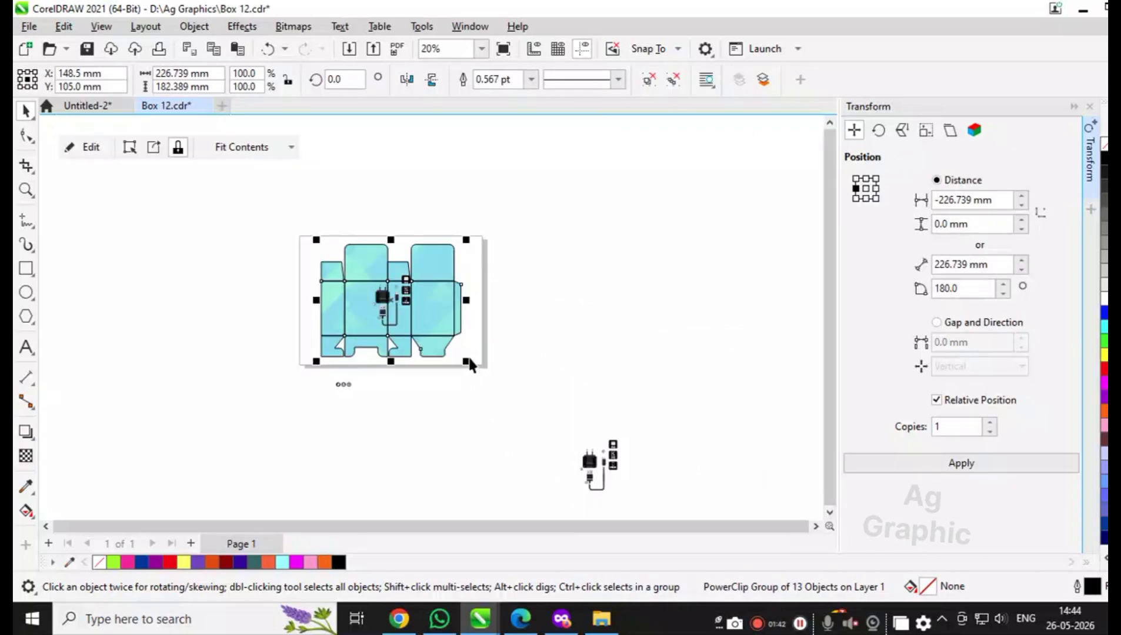
{"action": "key", "text": "ctrl+z"}
- Ungroup the die-line and PowerClip the copied charger artwork inside the large panel next to the glue flap
{"action": "left_click", "coordinate": [648, 79]}
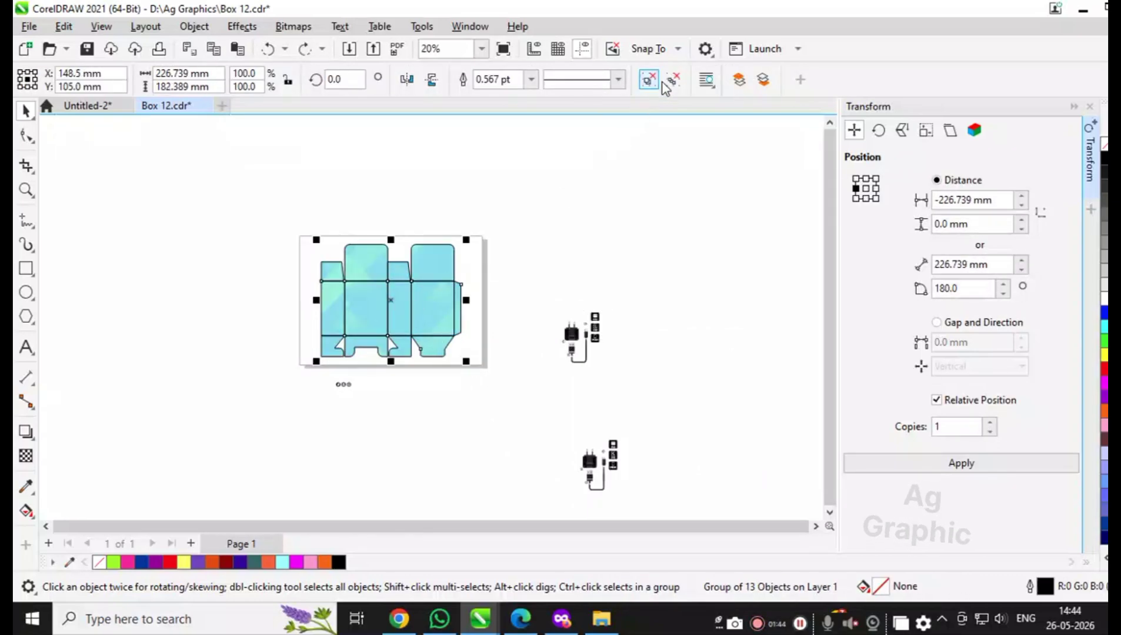
{"action": "left_click_drag", "start_coordinate": [531, 275], "coordinate": [612, 383]}
{"action": "left_click", "coordinate": [583, 324]}
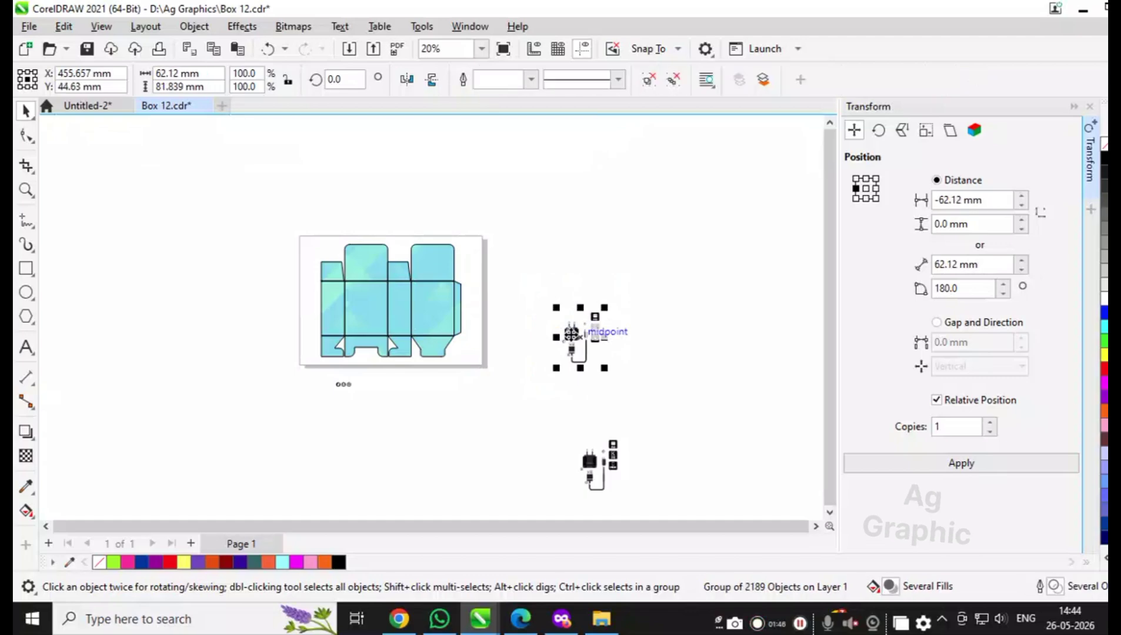
{"action": "right_click", "coordinate": [571, 330]}
{"action": "left_click", "coordinate": [637, 312]}
{"action": "left_click", "coordinate": [445, 302]}
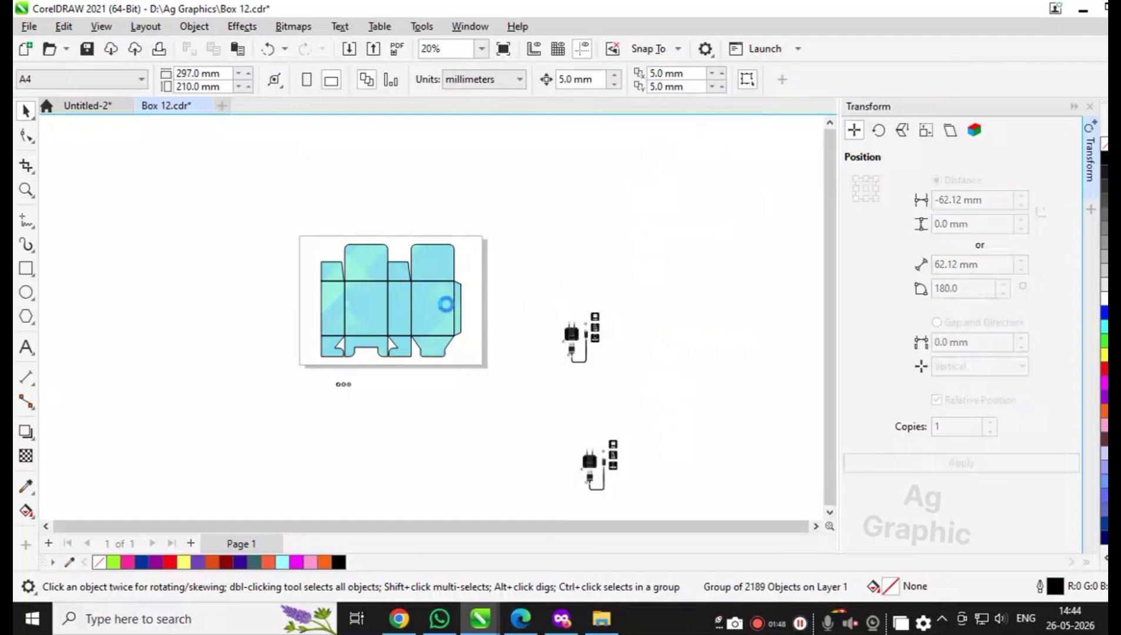
- Open the charger panel's PowerClip contents for editing and ungroup all of the artwork
{"action": "scroll", "coordinate": [433, 331], "scroll_direction": "up", "scroll_amount": 2}
{"action": "scroll", "coordinate": [433, 330], "scroll_direction": "up", "scroll_amount": 2}
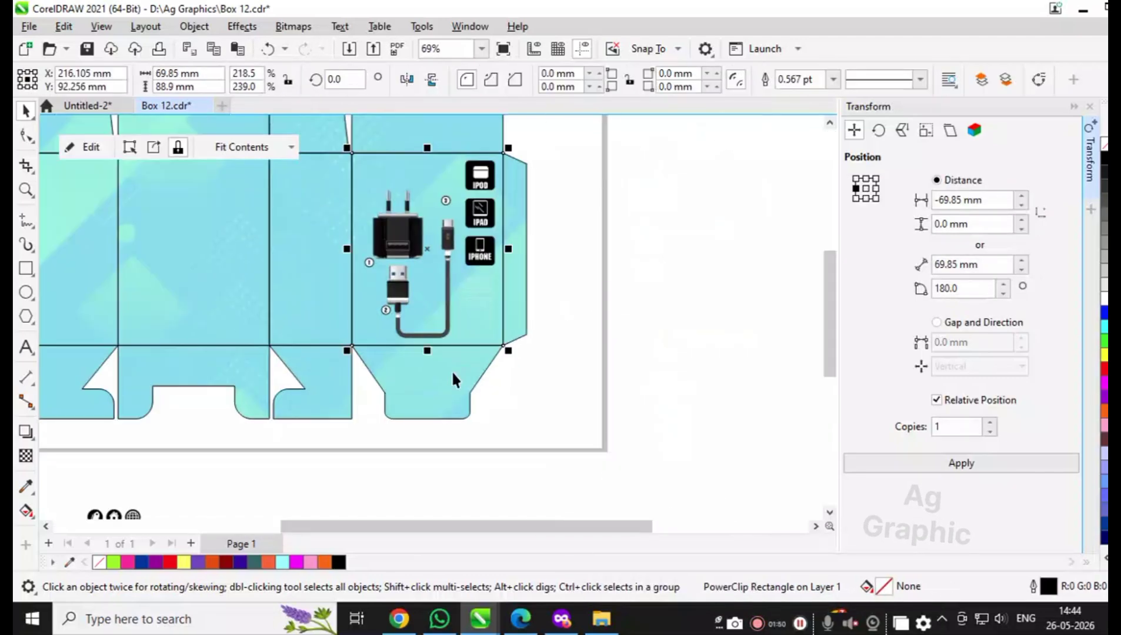
{"action": "scroll", "coordinate": [446, 304], "scroll_direction": "up", "scroll_amount": 2}
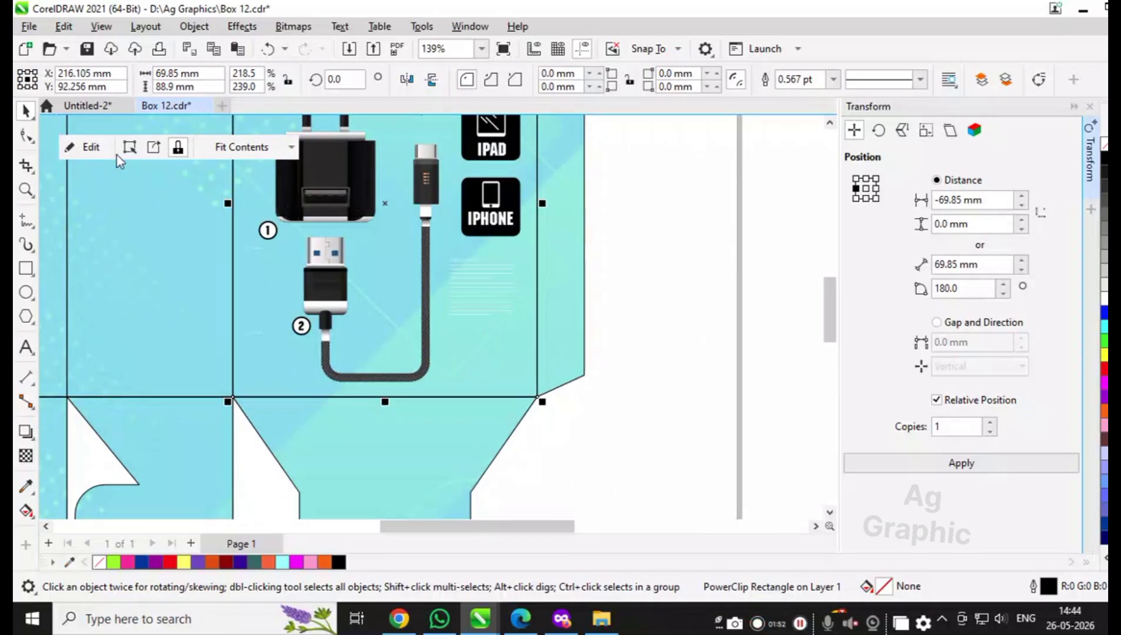
{"action": "left_click", "coordinate": [88, 147]}
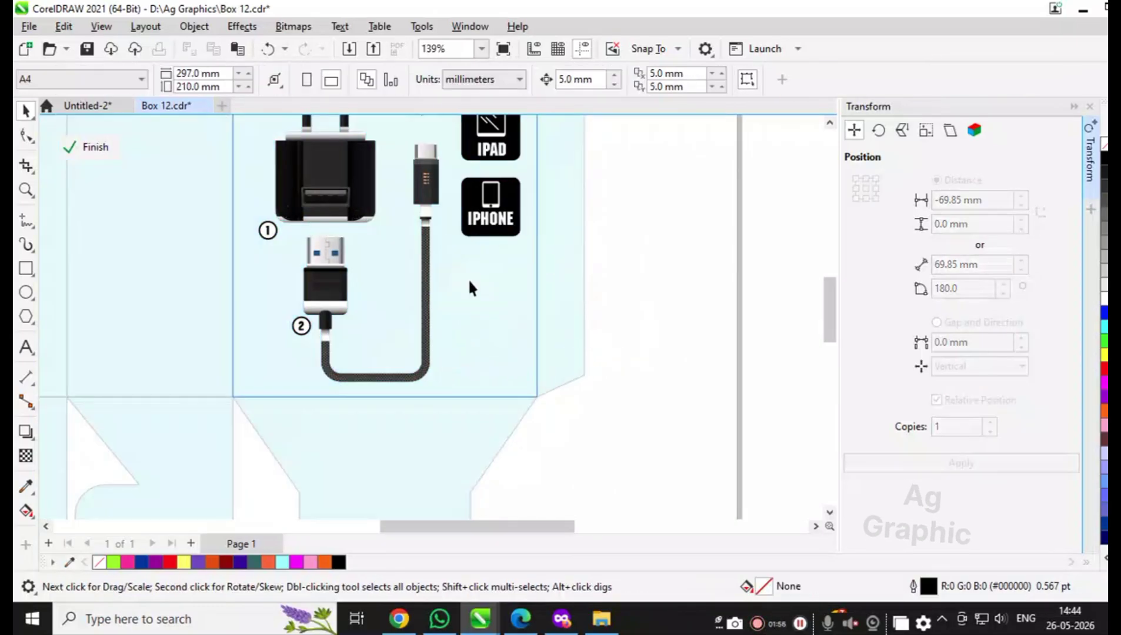
{"action": "left_click", "coordinate": [427, 288]}
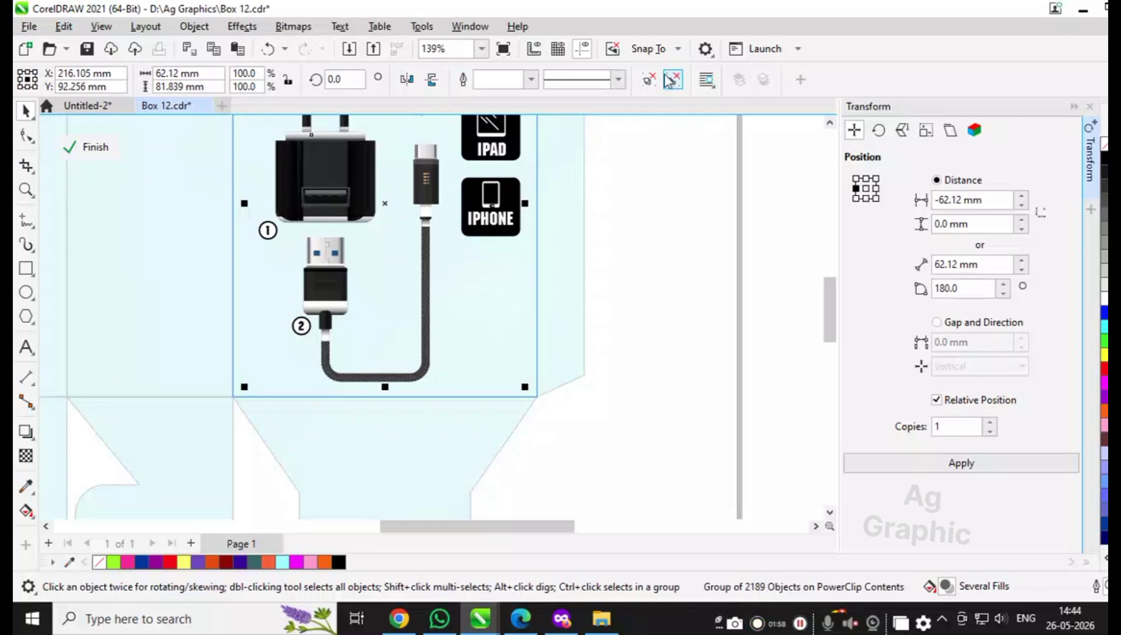
- Fill the small text block below the IPHONE badge black and delete the tiny text labels beside the USB plug
{"action": "left_click", "coordinate": [613, 272]}
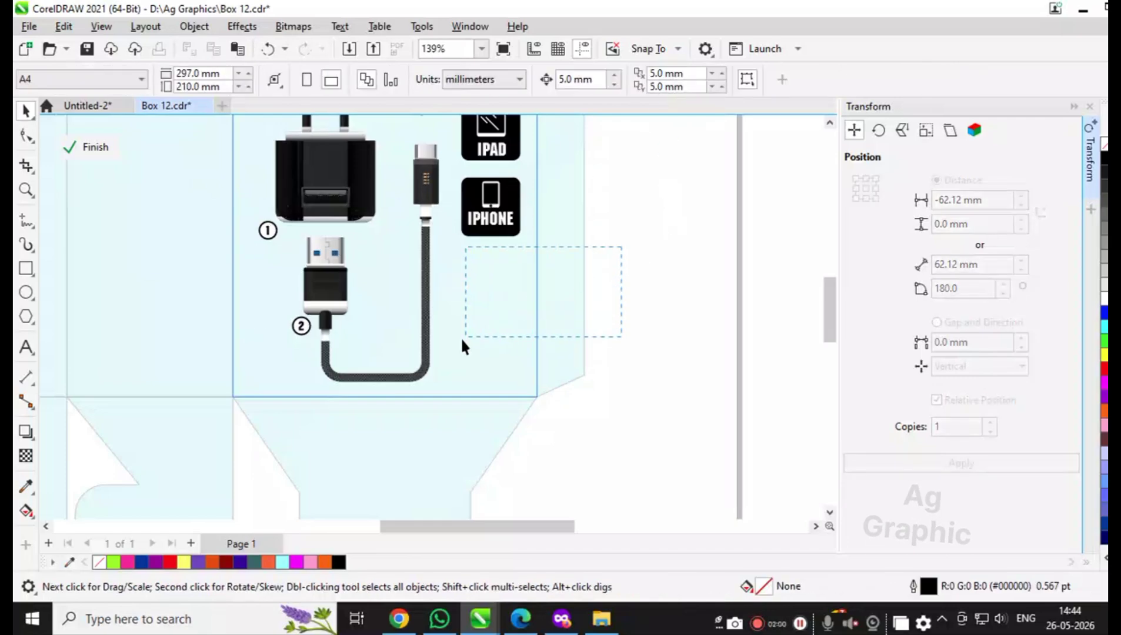
{"action": "left_click_drag", "start_coordinate": [440, 367], "coordinate": [440, 368]}
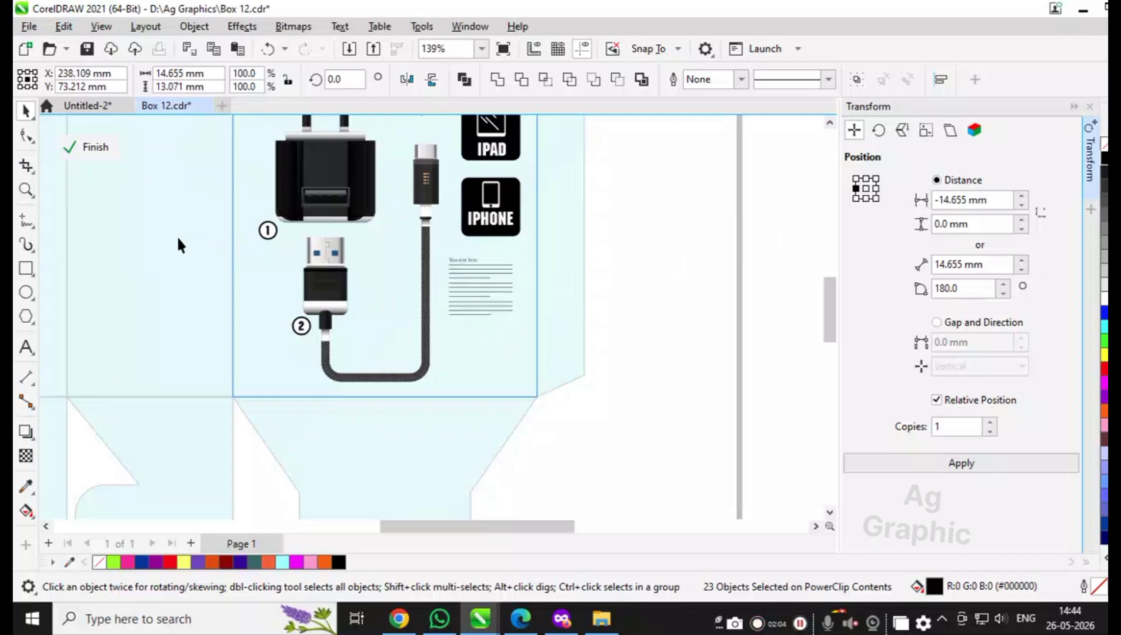
{"action": "left_click_drag", "start_coordinate": [274, 380], "coordinate": [275, 384]}
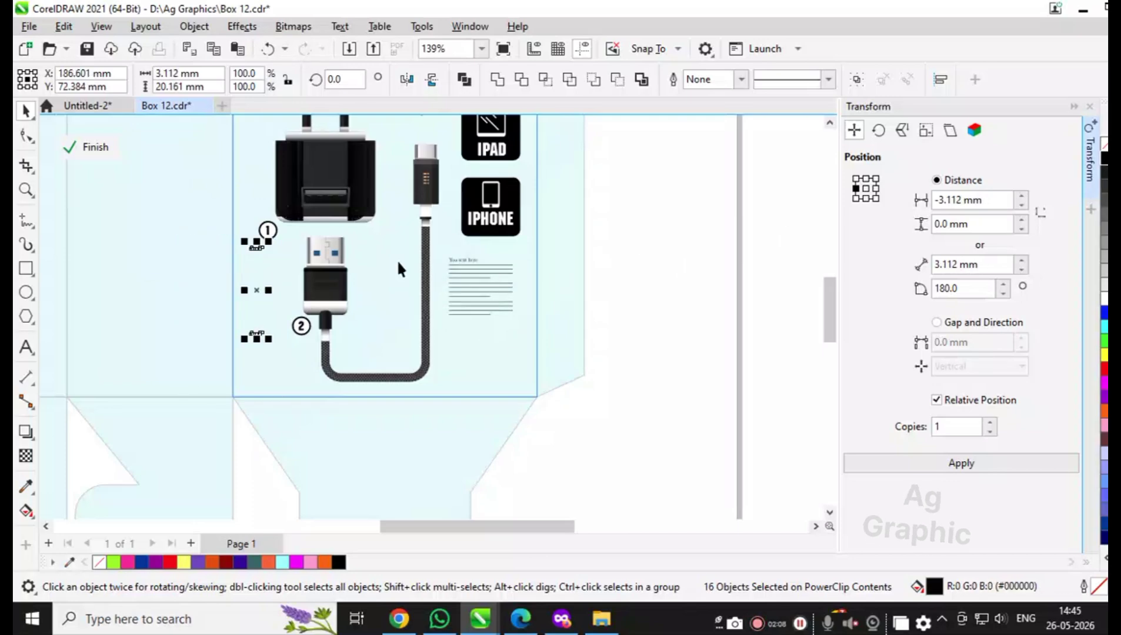
{"action": "scroll", "coordinate": [263, 242], "scroll_direction": "up", "scroll_amount": 4}
{"action": "scroll", "coordinate": [352, 268], "scroll_direction": "down", "scroll_amount": 2}
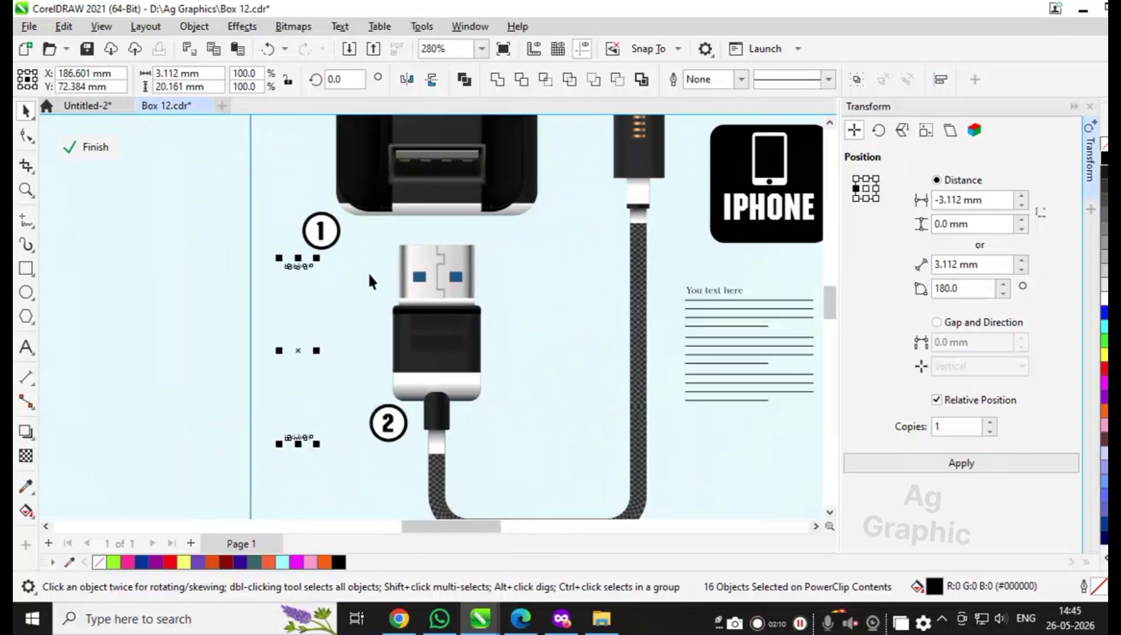
{"action": "left_click", "coordinate": [368, 274]}
{"action": "scroll", "coordinate": [371, 280], "scroll_direction": "down", "scroll_amount": 3}
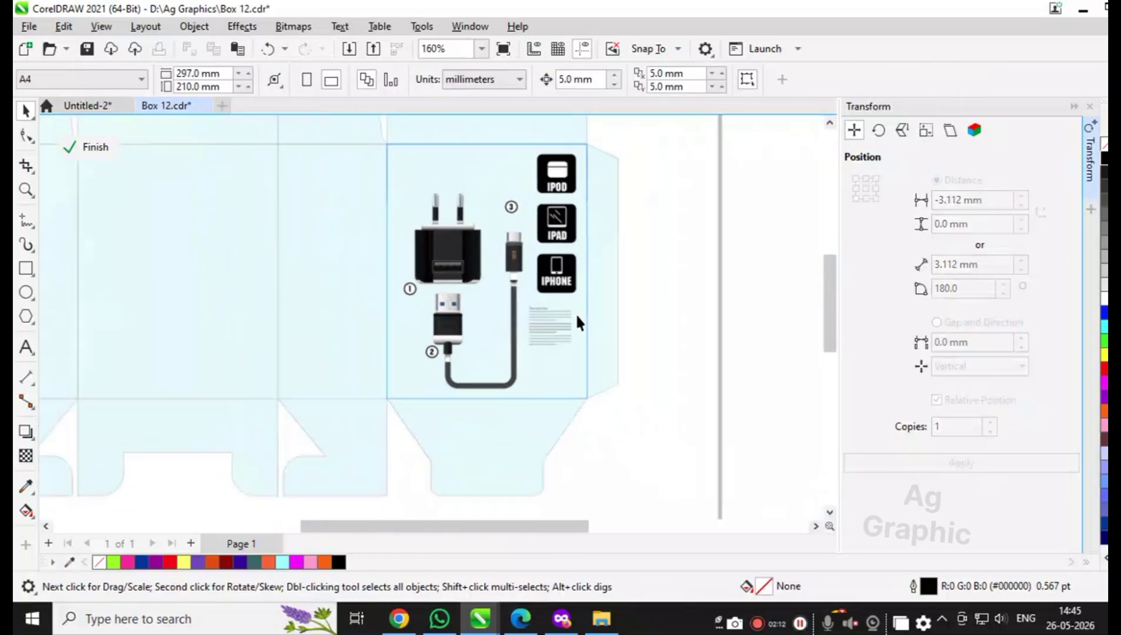
- Select all the charger artwork in the panel, nudge it up 10 mm and move it back down
{"action": "key", "text": "ctrl+a"}
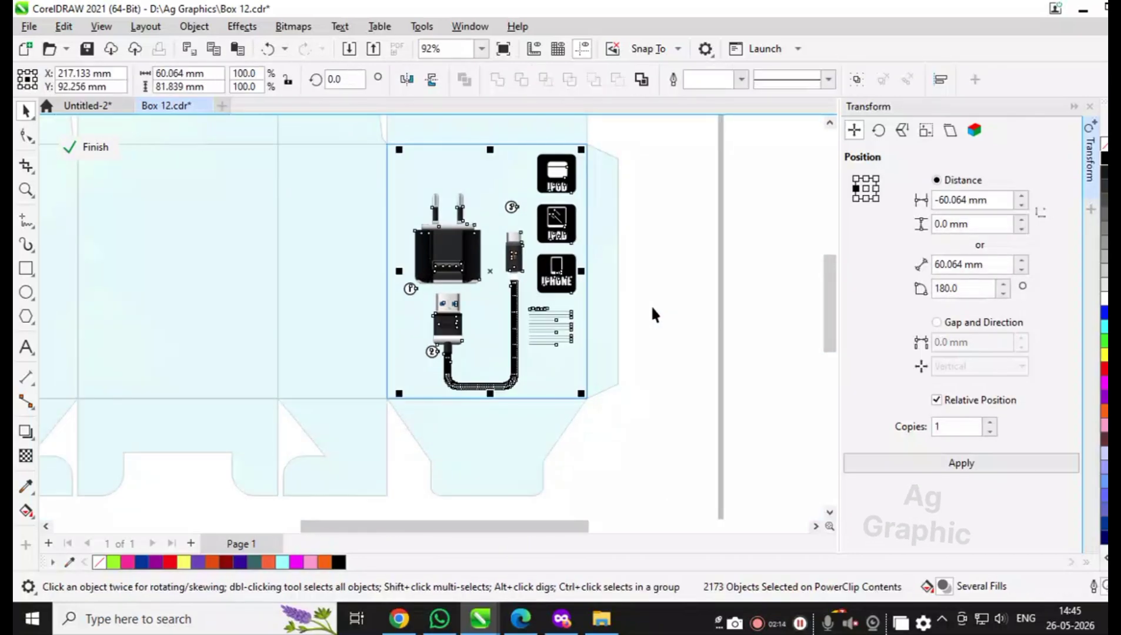
{"action": "key", "text": "Delete"}
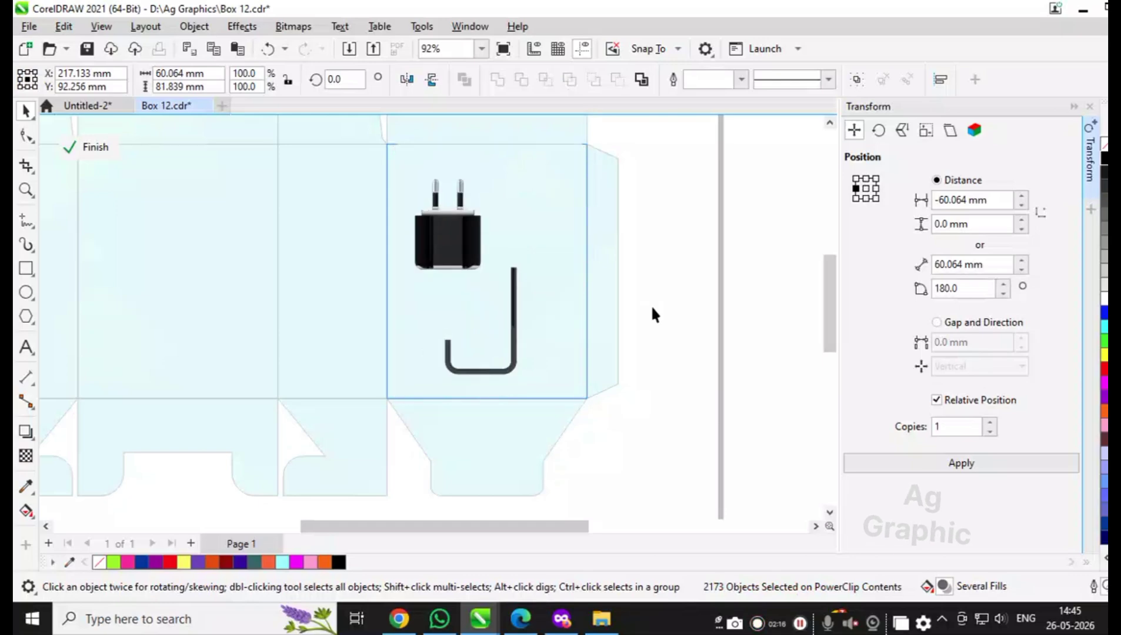
{"action": "key", "text": "ctrl+z"}
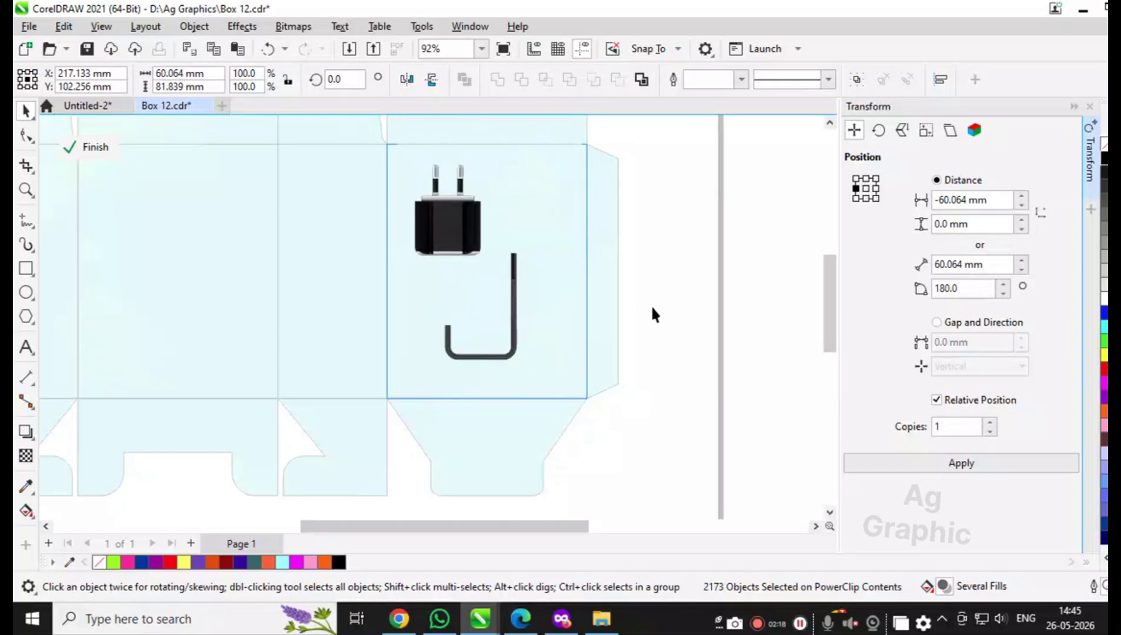
{"action": "key", "text": "Down"}
{"action": "key", "text": "Down"}
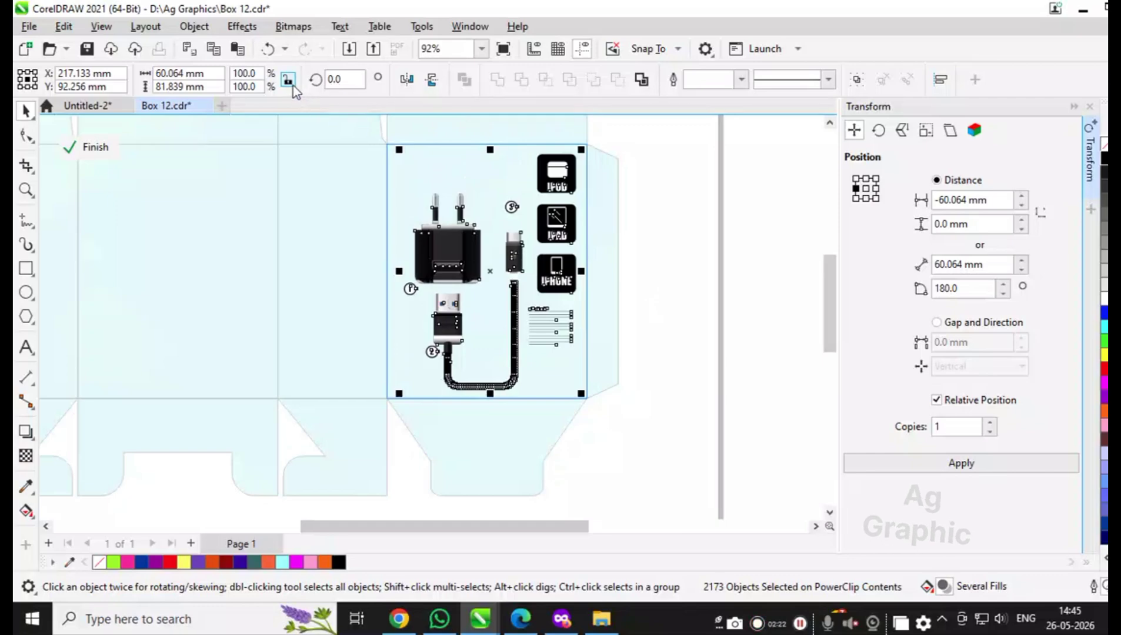
- Resize the selected charger artwork proportionally to 60 mm wide and finish editing the panel's PowerClip contents
{"action": "left_click_drag", "start_coordinate": [222, 73], "coordinate": [118, 104]}
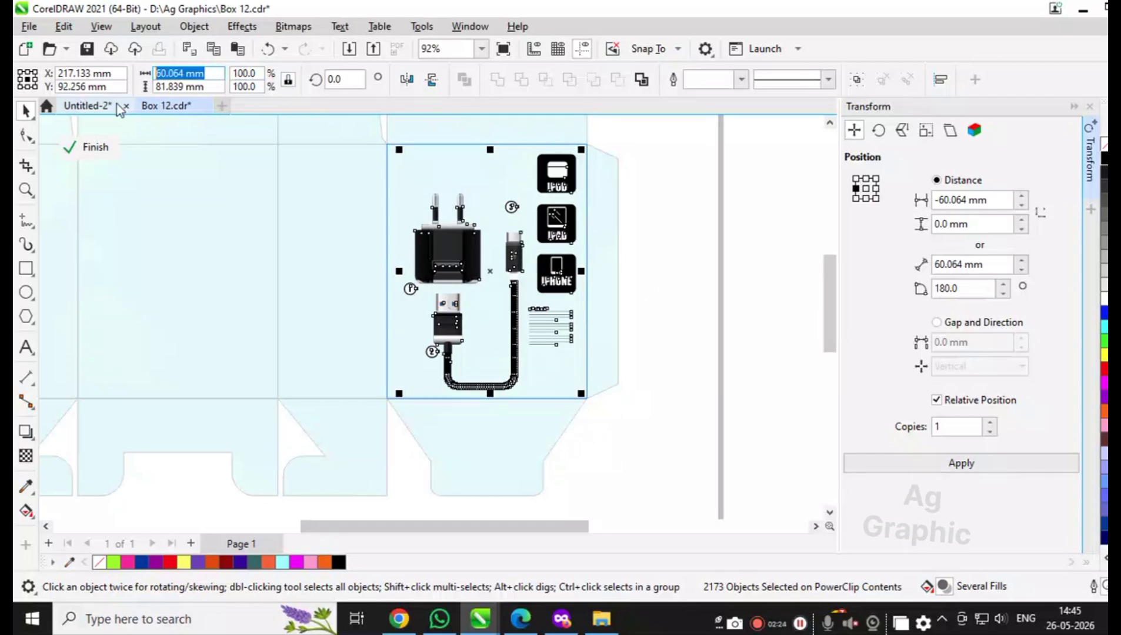
{"action": "type", "text": "60"}
{"action": "key", "text": "Return"}
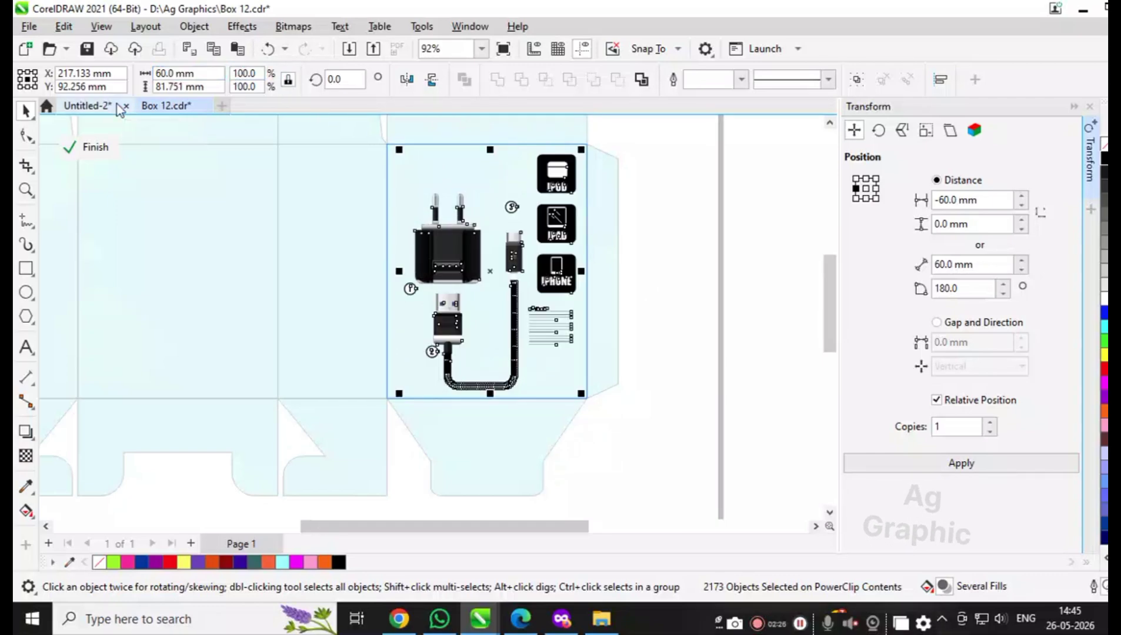
{"action": "left_click", "coordinate": [88, 147]}
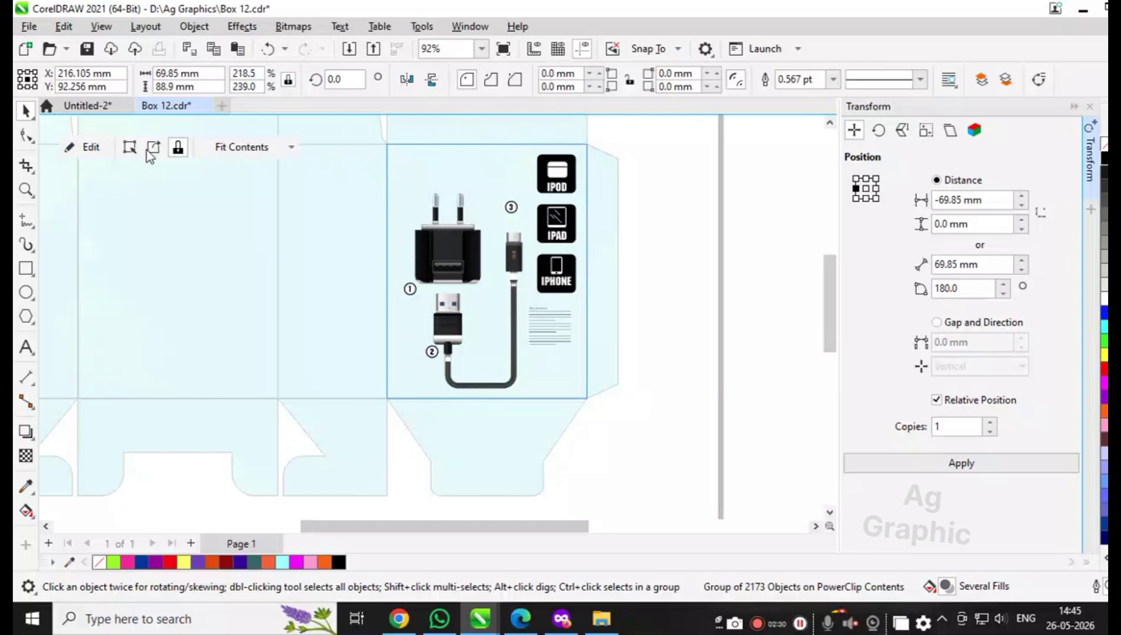
- Center the charger artwork inside its PowerClip panel and deselect it
{"action": "left_click", "coordinate": [246, 147]}
{"action": "left_click", "coordinate": [240, 170]}
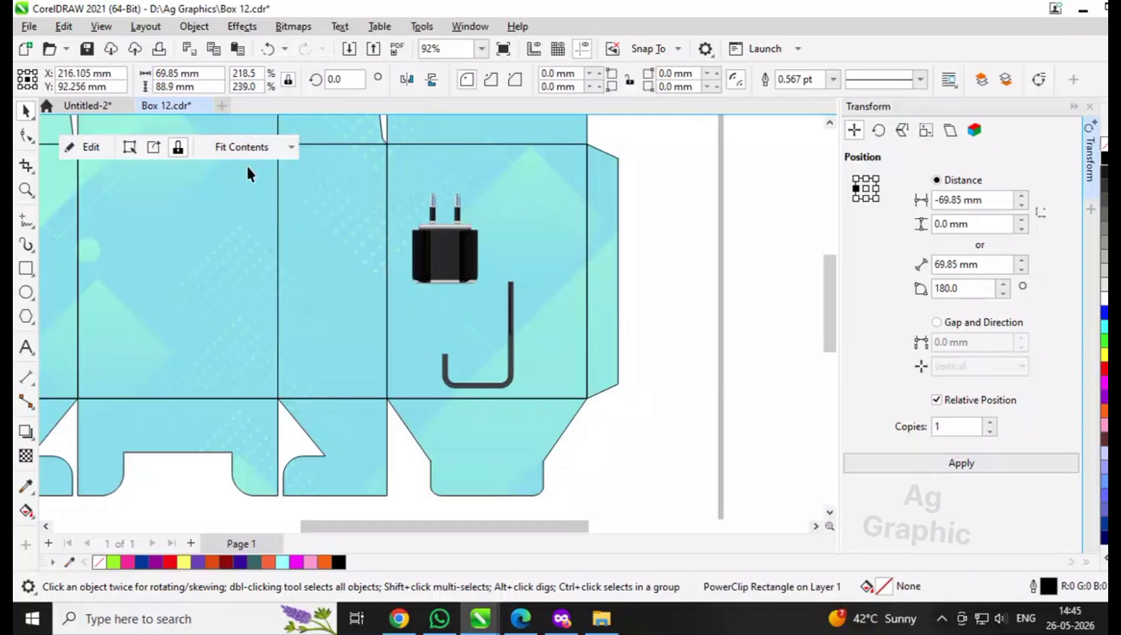
{"action": "left_click", "coordinate": [700, 272]}
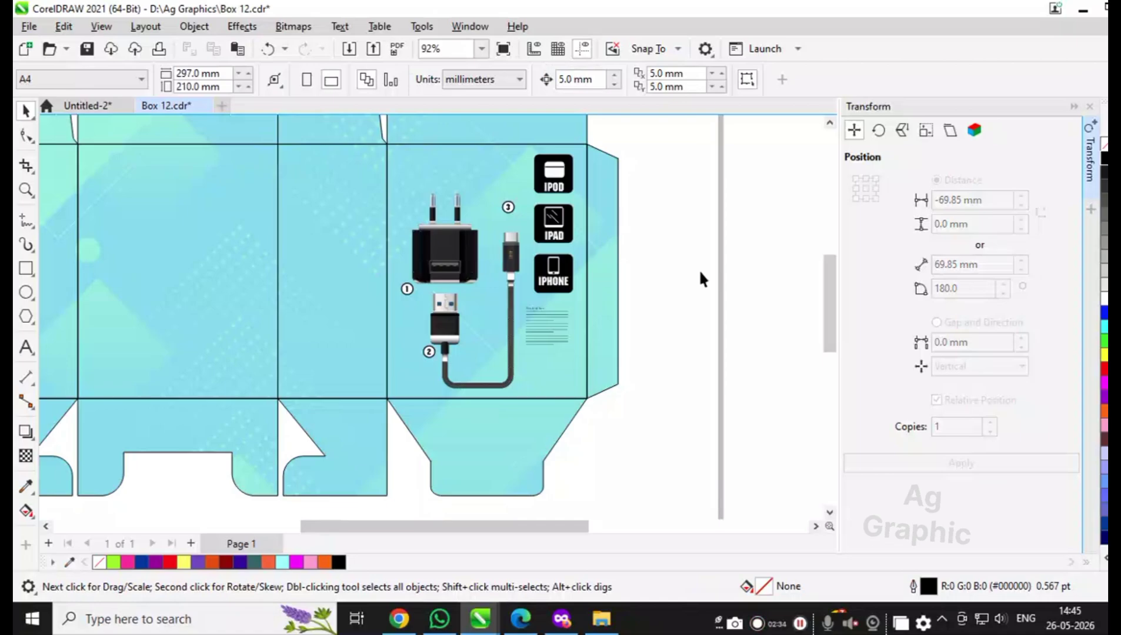
{"action": "scroll", "coordinate": [617, 354], "scroll_direction": "down", "scroll_amount": 3}
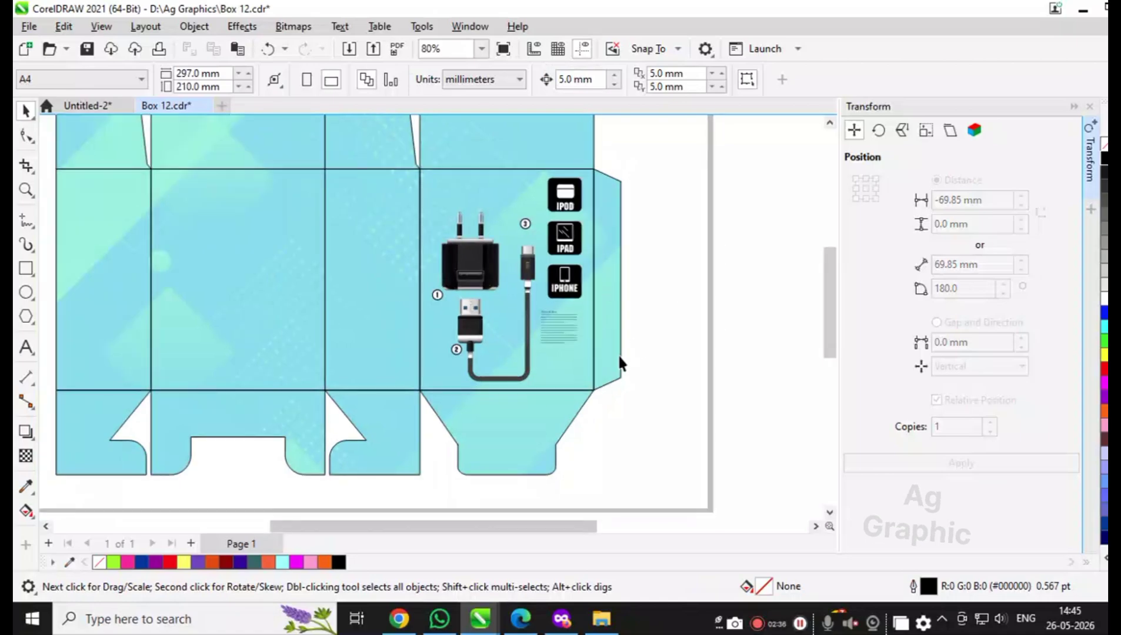
{"action": "scroll", "coordinate": [580, 286], "scroll_direction": "up", "scroll_amount": 1}
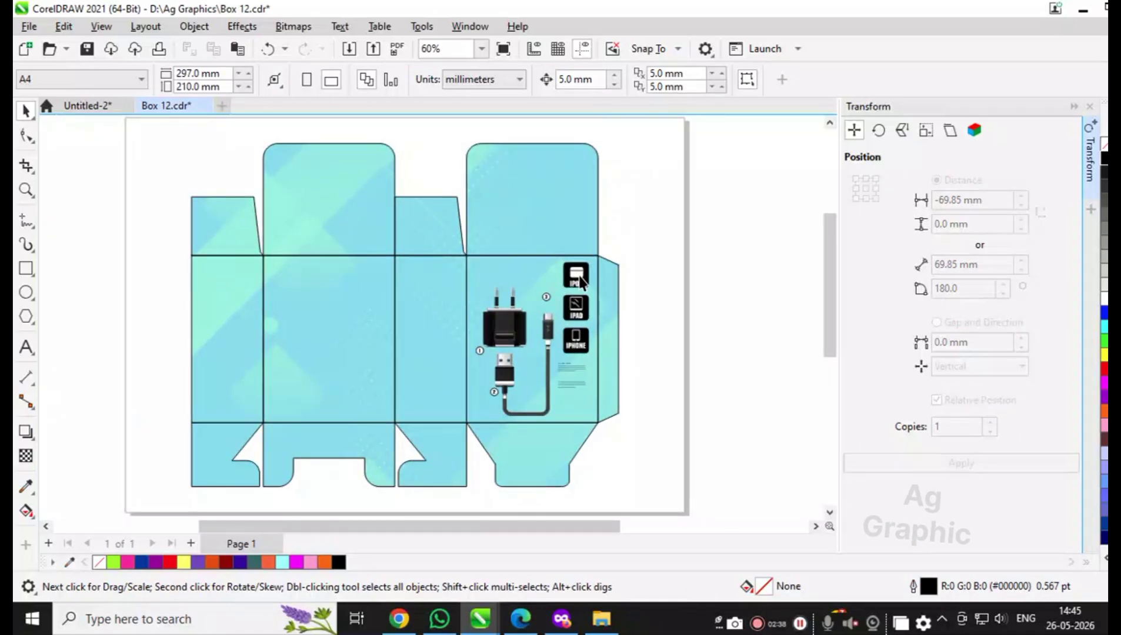
- Fill the narrow side panel next to the charger panel with Storm Blue
{"action": "left_click", "coordinate": [453, 303]}
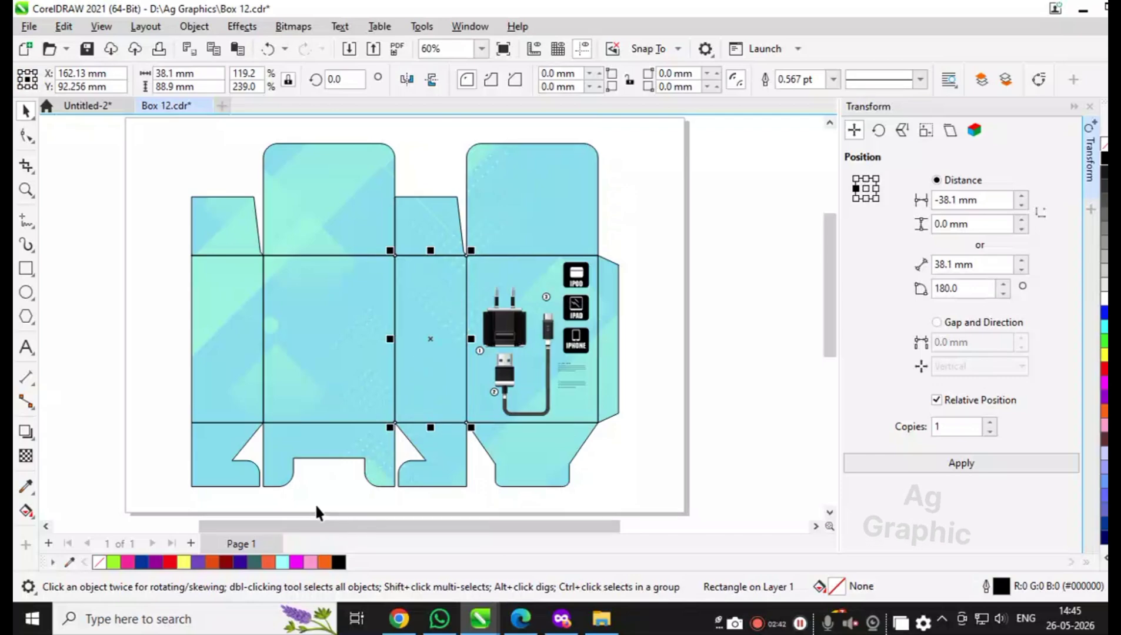
{"action": "left_click", "coordinate": [241, 562]}
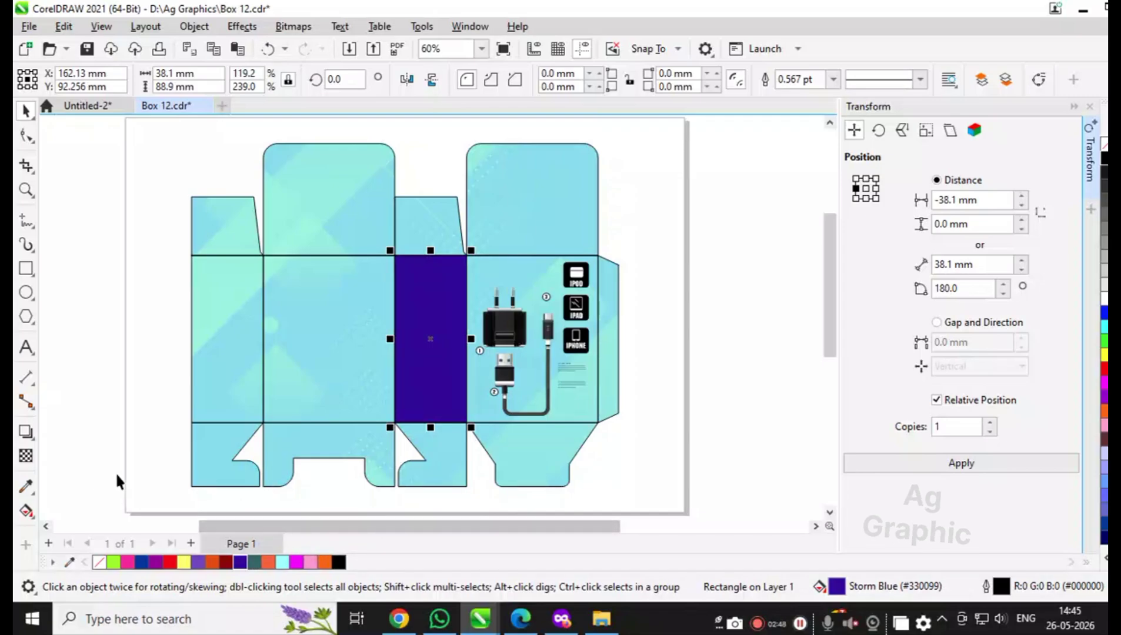
- Try the Multiply merge mode and an upward fountain transparency on the narrow blue panel, and undo both
{"action": "left_click", "coordinate": [26, 456]}
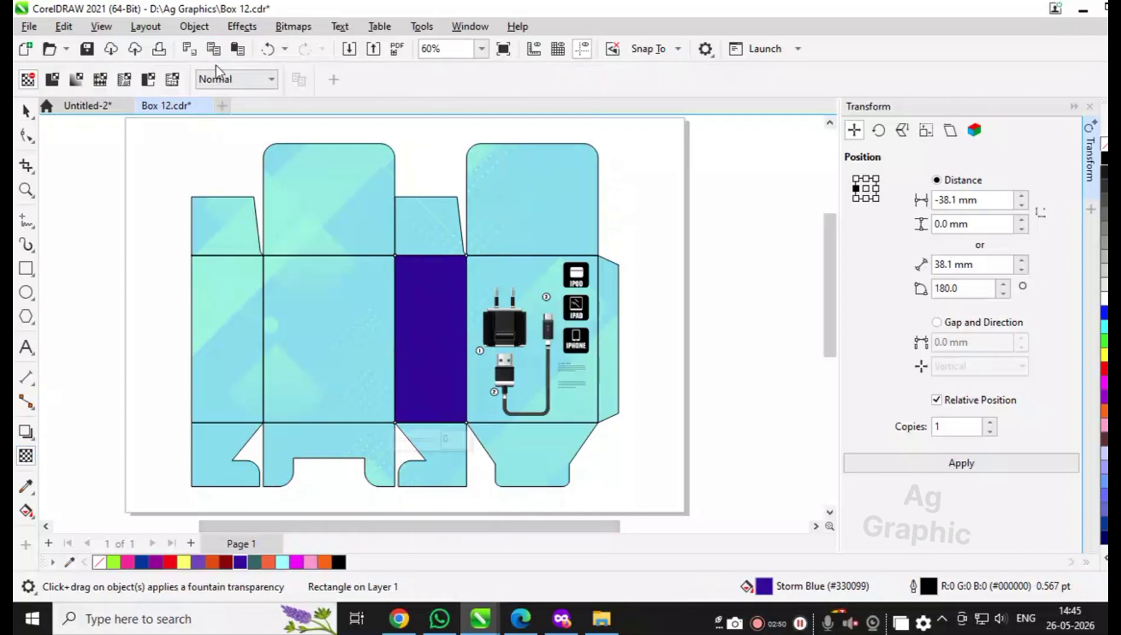
{"action": "left_click", "coordinate": [218, 80]}
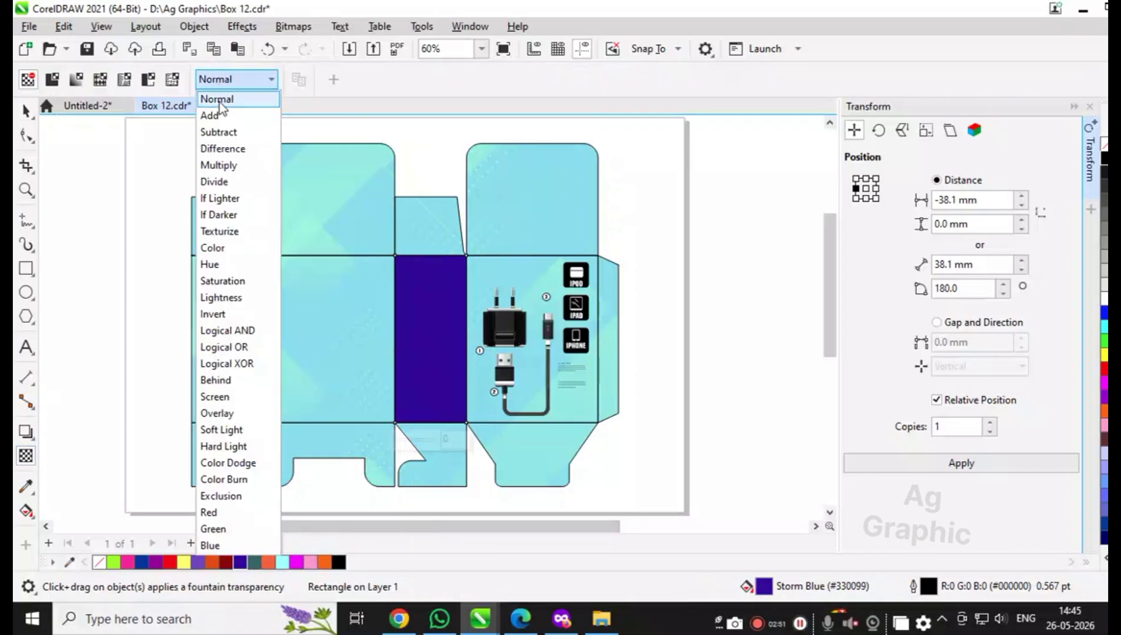
{"action": "left_click", "coordinate": [220, 166]}
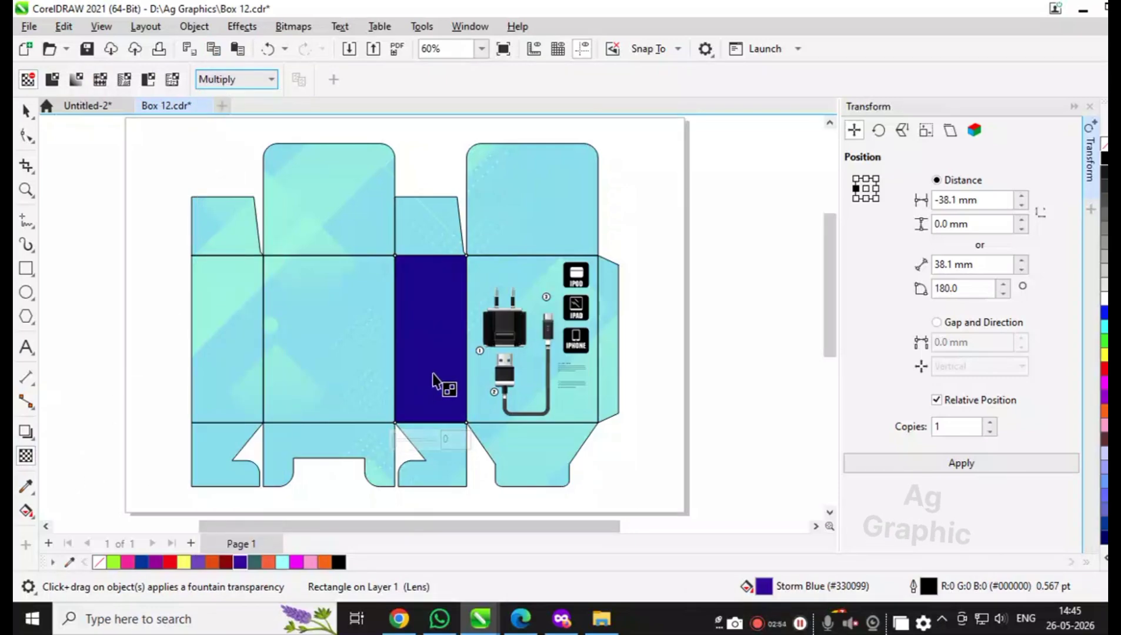
{"action": "left_click_drag", "start_coordinate": [433, 362], "coordinate": [435, 322]}
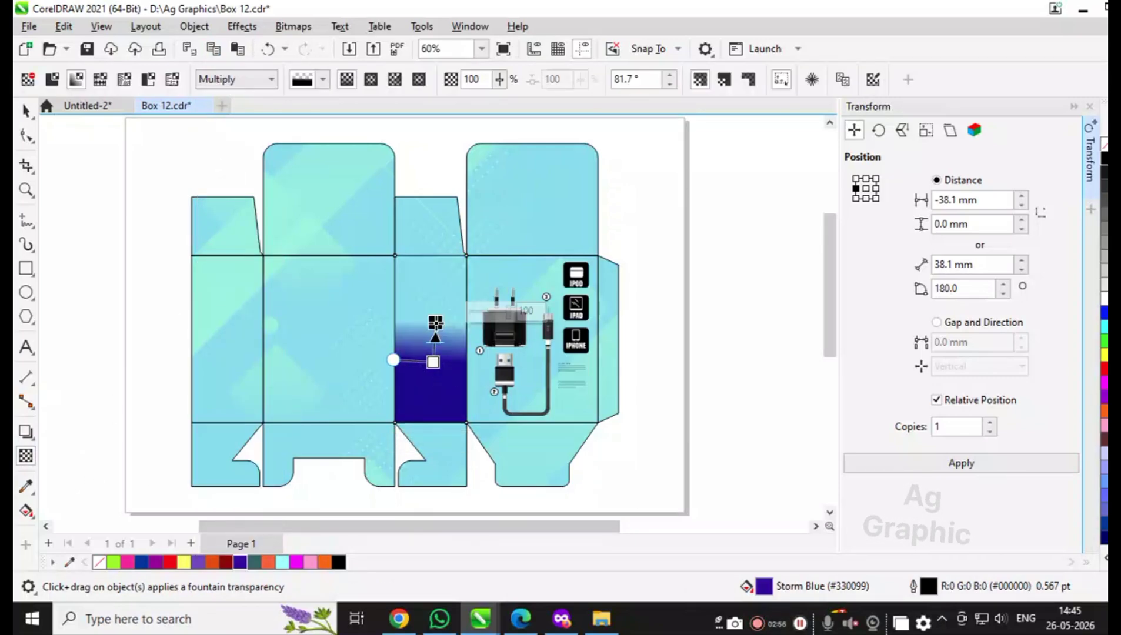
{"action": "key", "text": "ctrl+z"}
{"action": "left_click", "coordinate": [26, 110]}
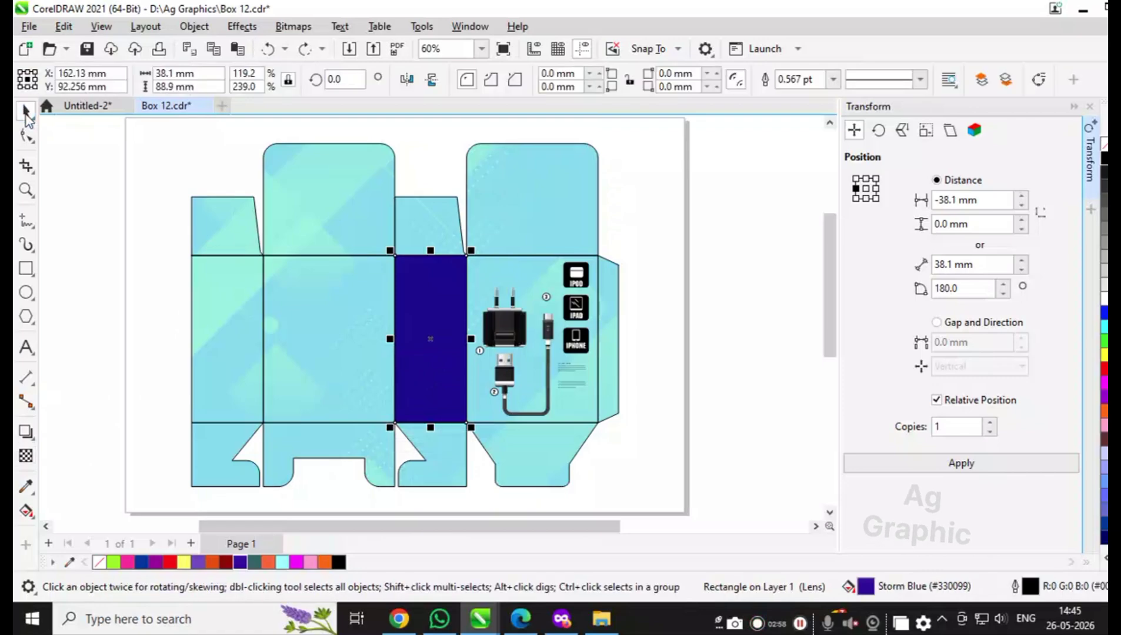
- Apply a uniform transparency of 50 in Normal mode to the narrow blue panel and deselect it
{"action": "left_click", "coordinate": [26, 456]}
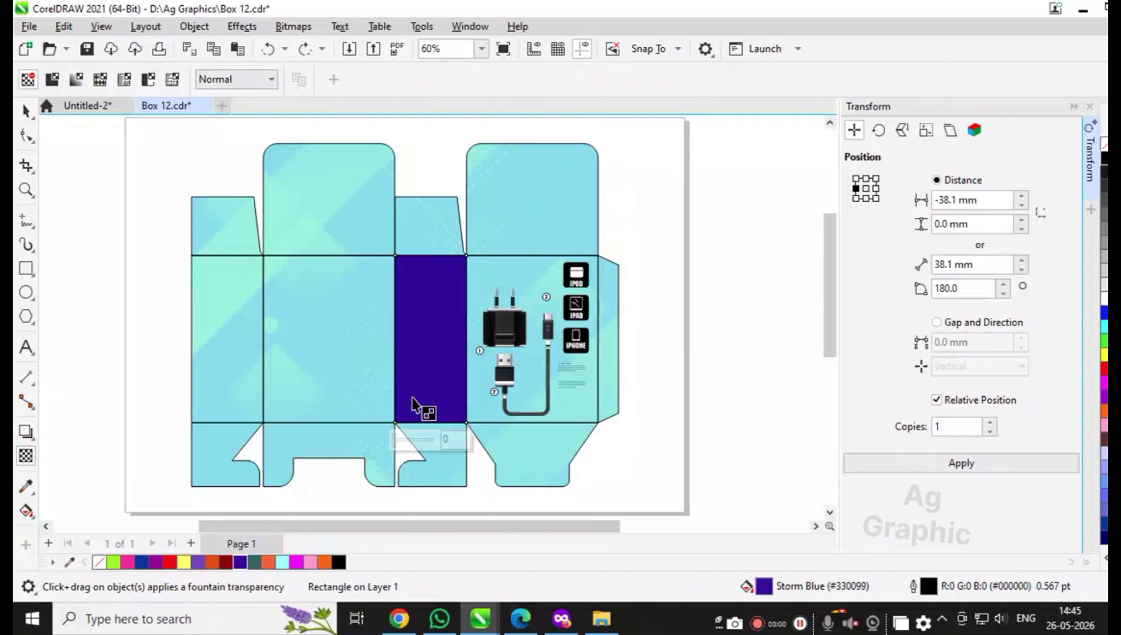
{"action": "left_click_drag", "start_coordinate": [405, 435], "coordinate": [414, 442]}
{"action": "left_click", "coordinate": [404, 442]}
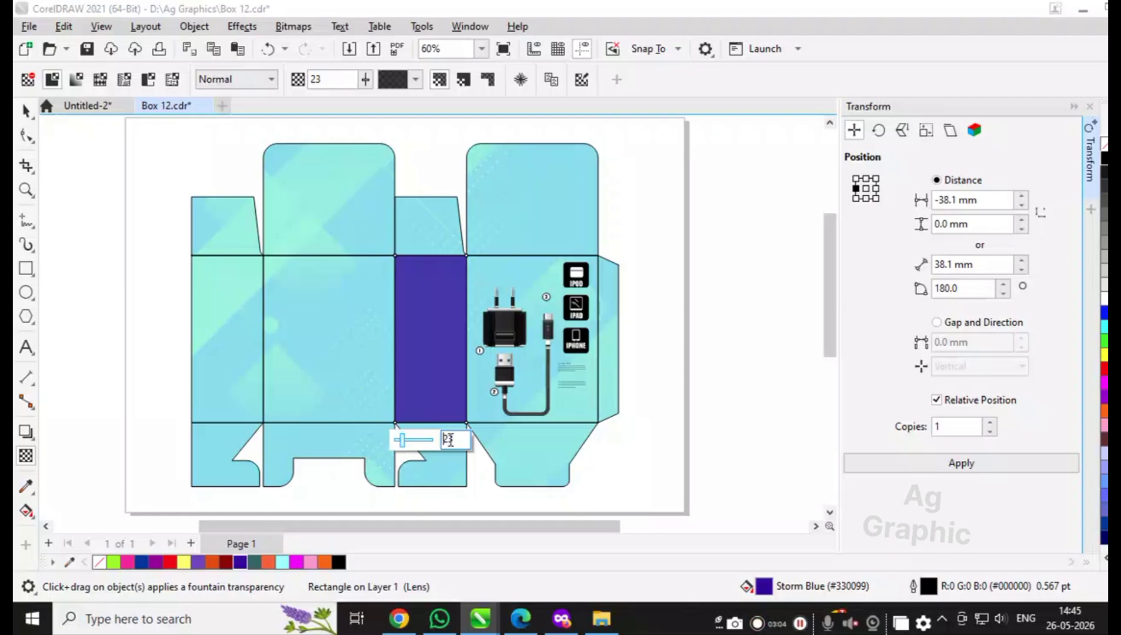
{"action": "key", "text": "Return"}
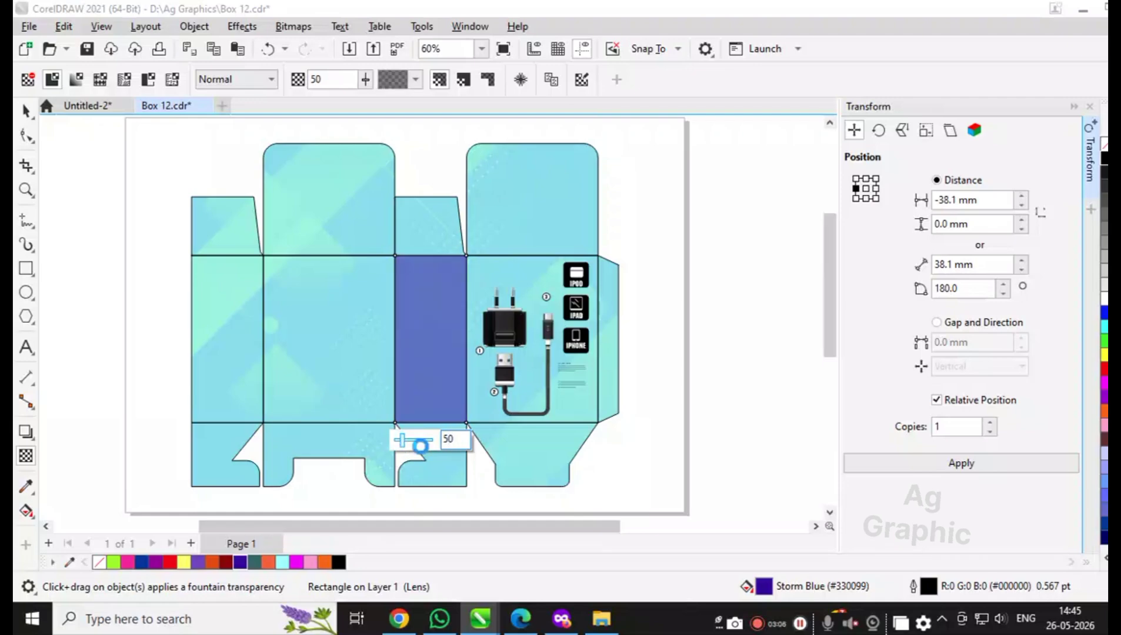
{"action": "left_click", "coordinate": [24, 111]}
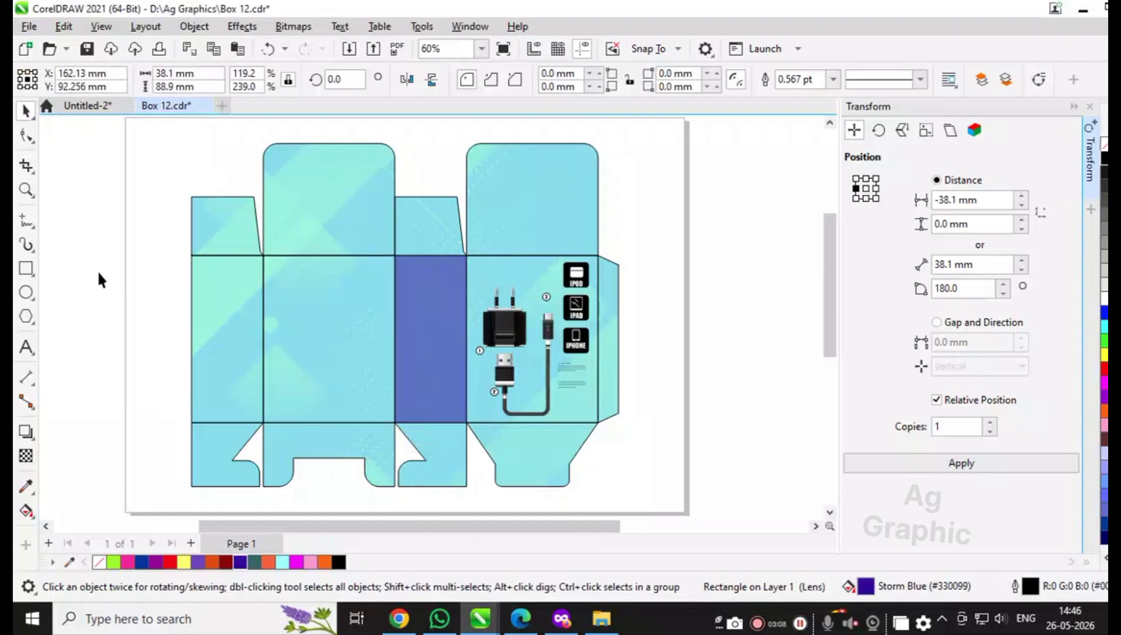
{"action": "left_click", "coordinate": [98, 275]}
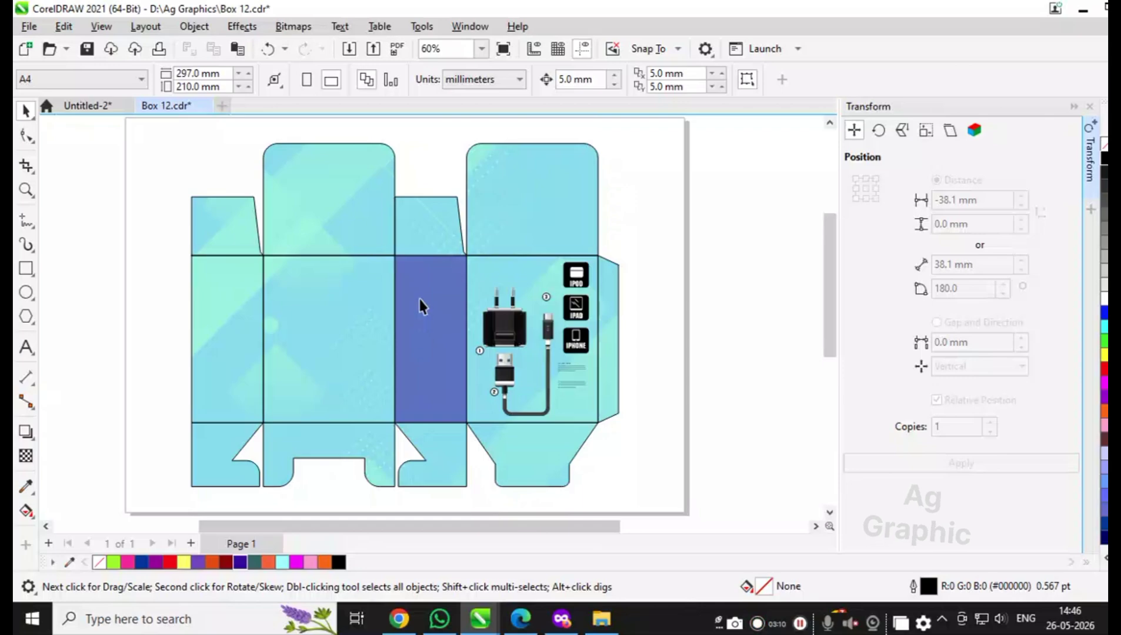
- Add the artistic text "smart phone" beside the die-line and change its case to UPPERCASE
{"action": "left_click", "coordinate": [26, 347]}
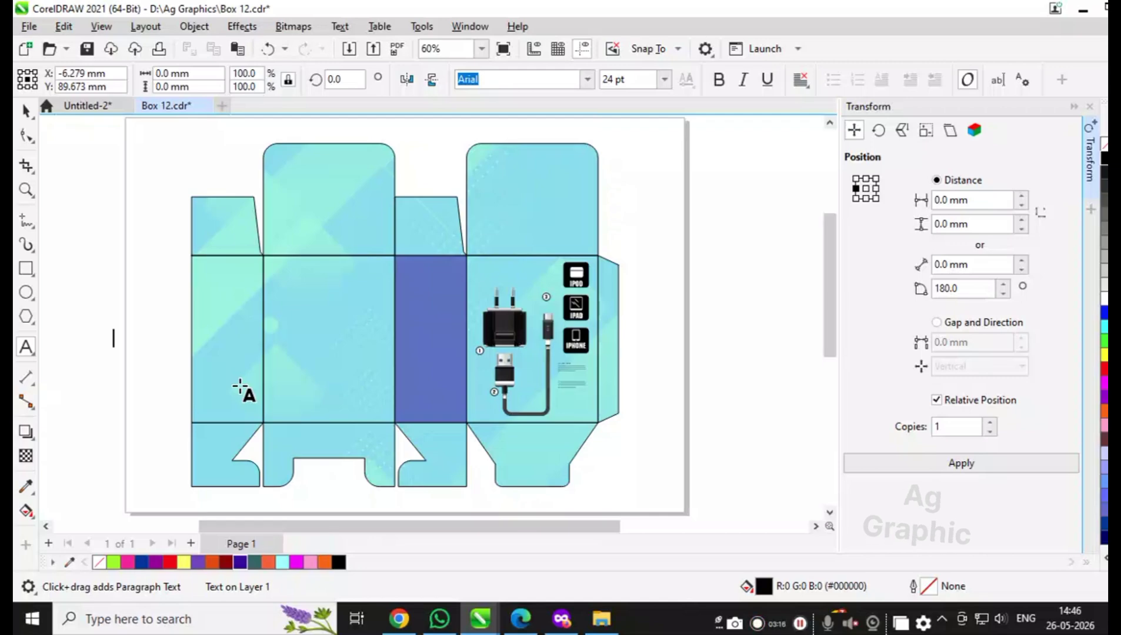
{"action": "type", "text": "s"}
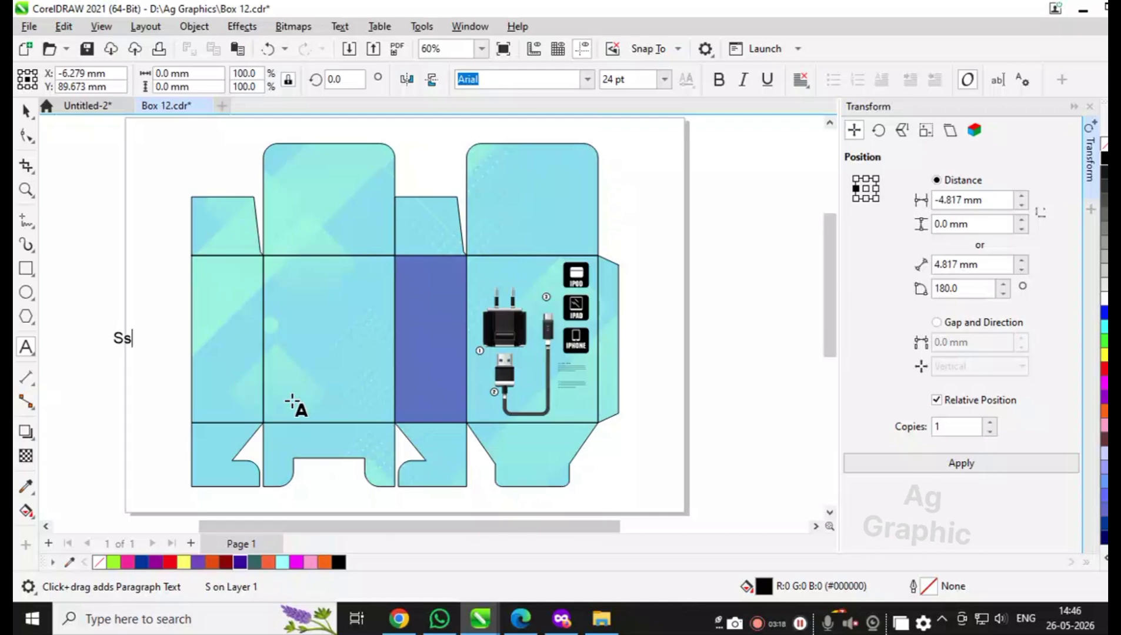
{"action": "key", "text": "BackSpace"}
{"action": "key", "text": "BackSpace"}
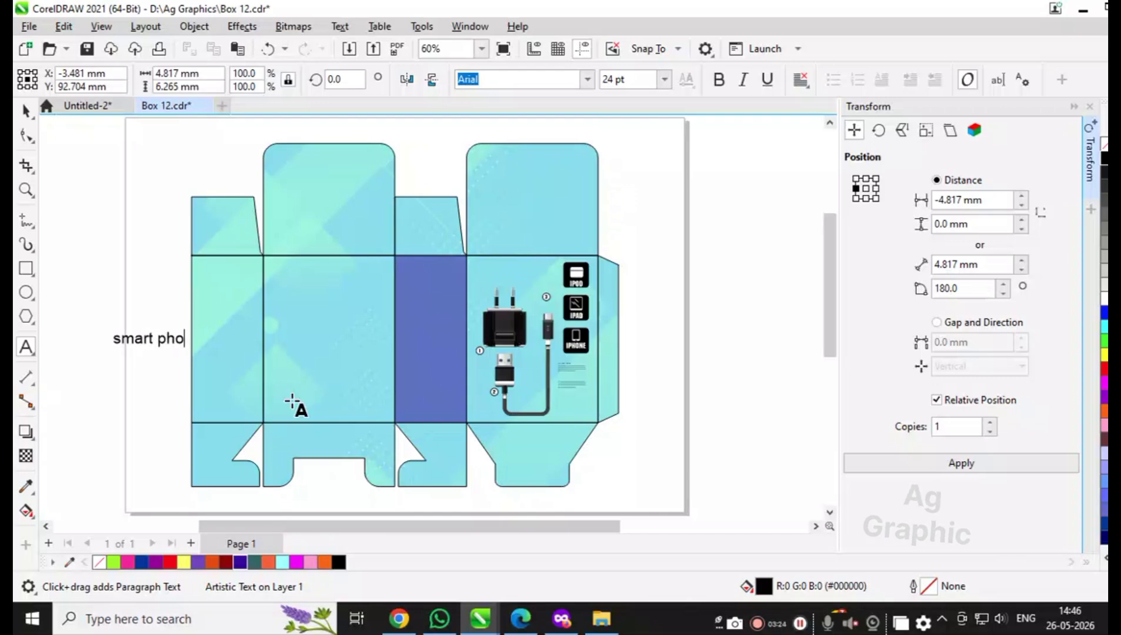
{"action": "key", "text": "ctrl+a"}
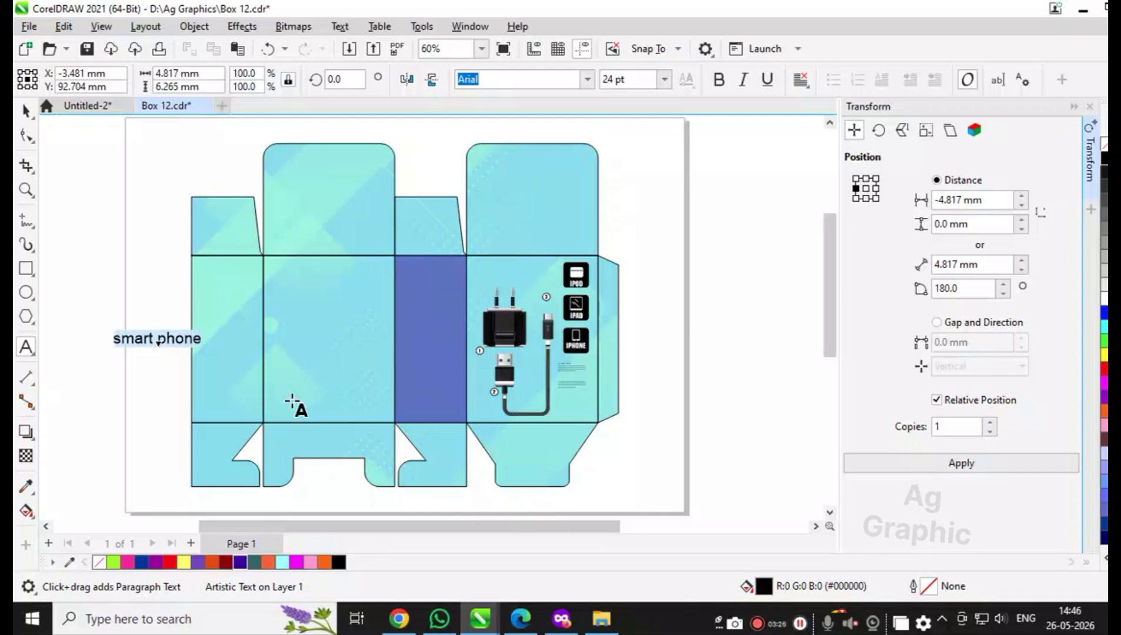
{"action": "key", "text": "shift+F3"}
{"action": "left_click", "coordinate": [525, 296]}
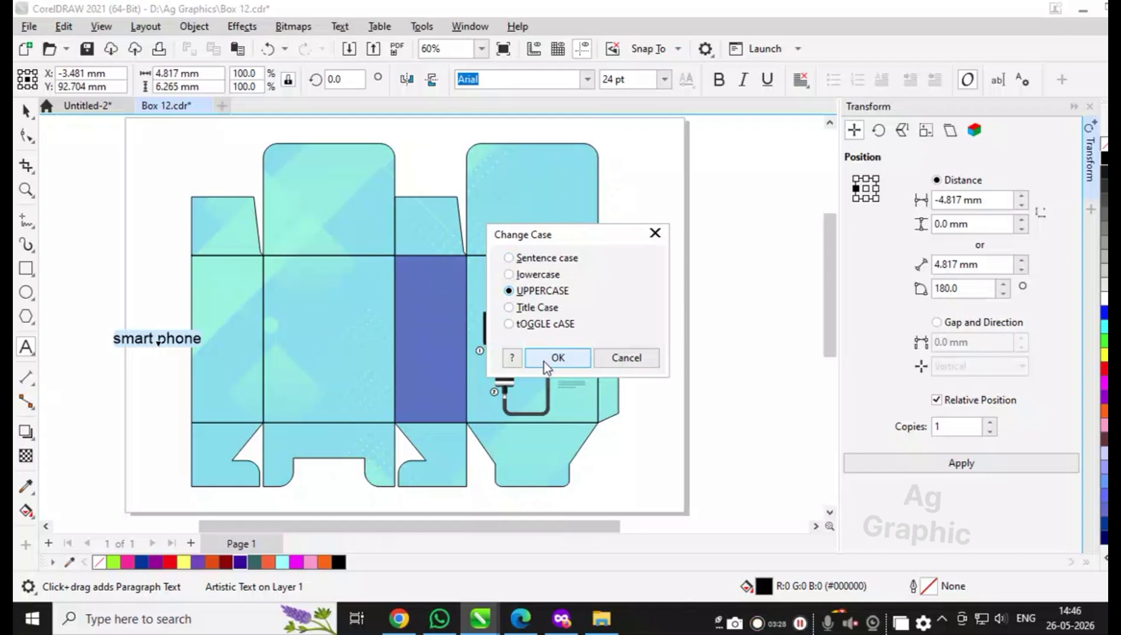
{"action": "left_click", "coordinate": [544, 362]}
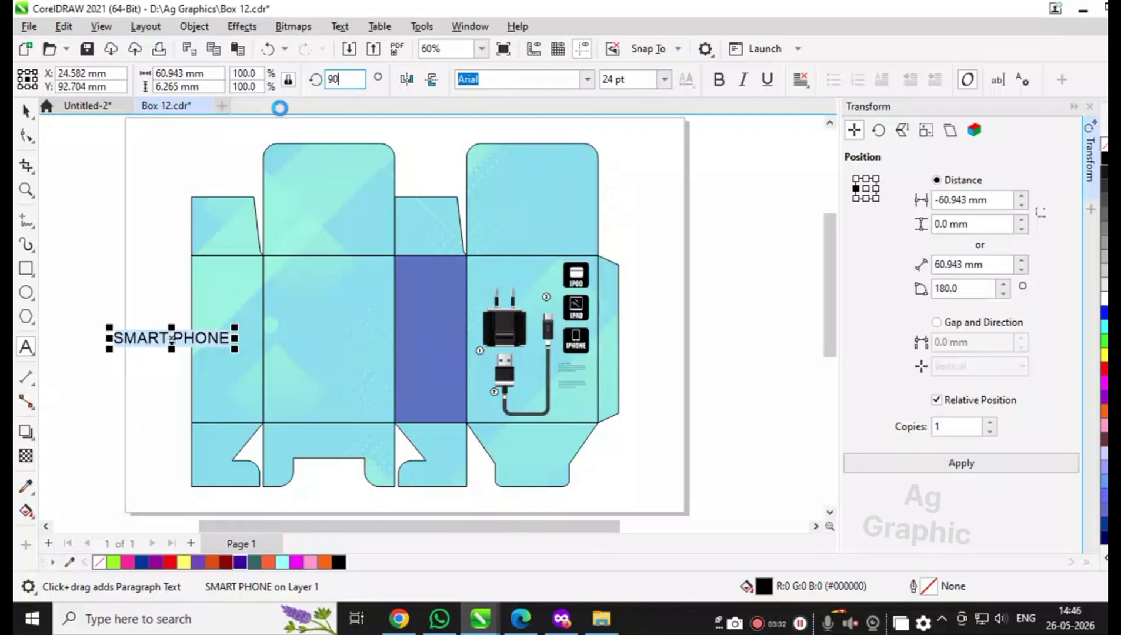
- Rotate the SMART PHONE text to 90 degrees and mirror it vertically and horizontally so it reads downward
{"action": "key", "text": "Return"}
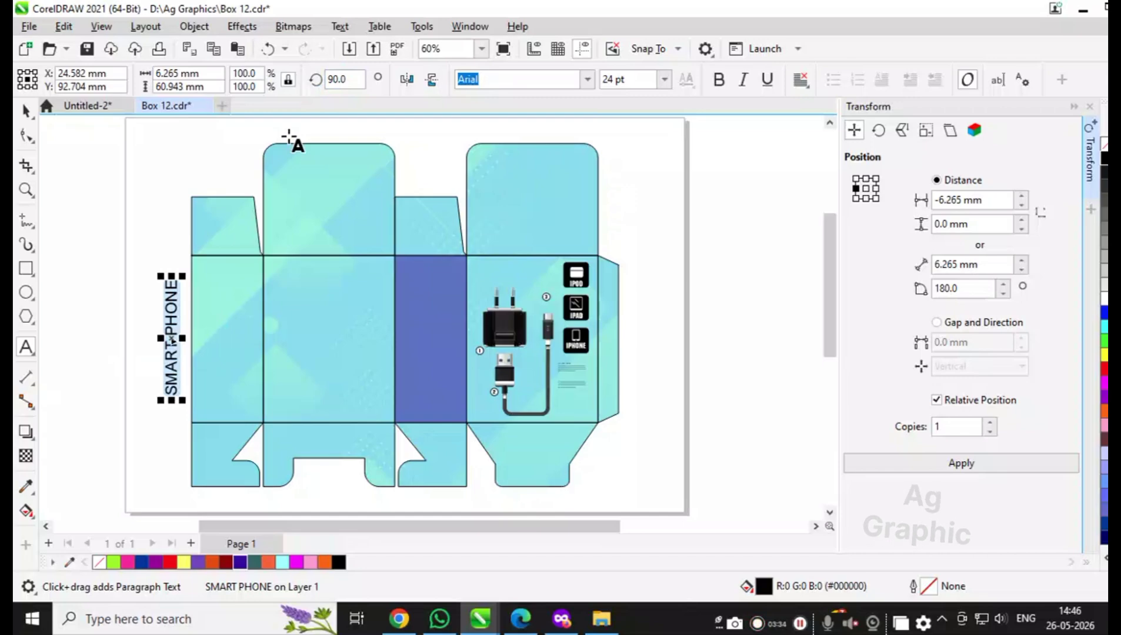
{"action": "left_click", "coordinate": [432, 81]}
{"action": "left_click", "coordinate": [407, 79]}
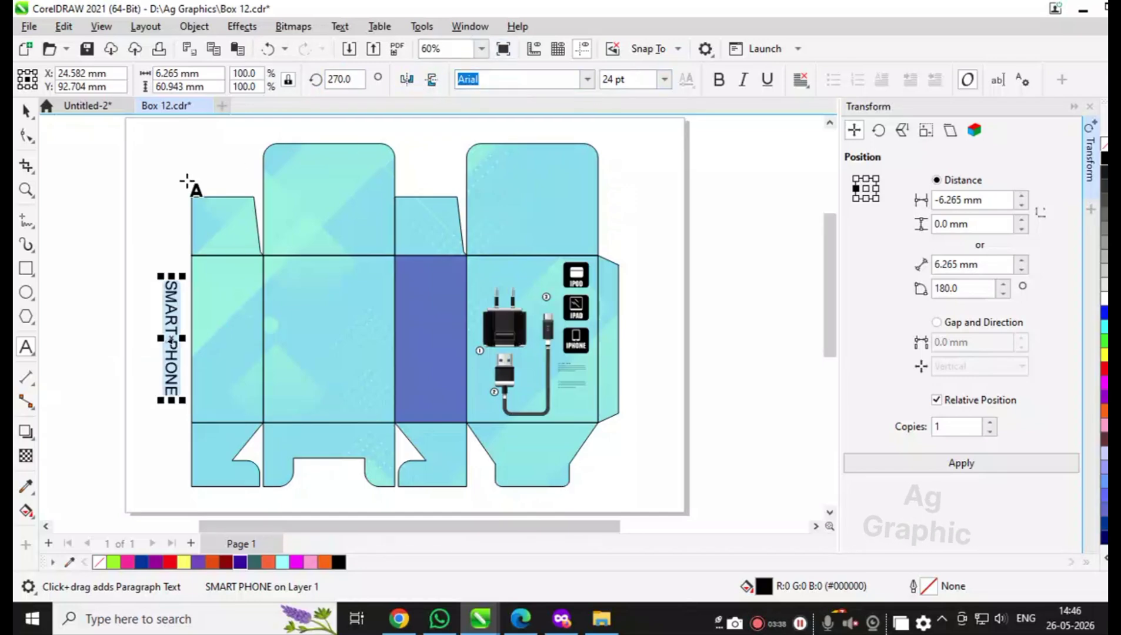
- Set the SMART PHONE text in the Impact font and enlarge it to about 29 pt
{"action": "left_click", "coordinate": [587, 80]}
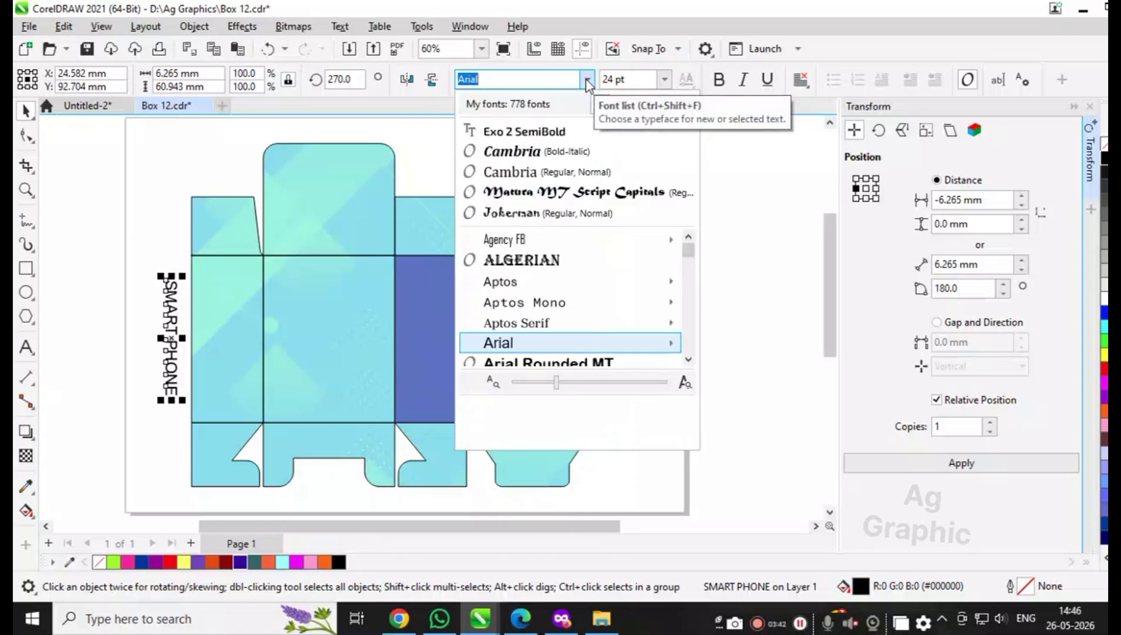
{"action": "scroll", "coordinate": [604, 235], "scroll_direction": "down", "scroll_amount": 2}
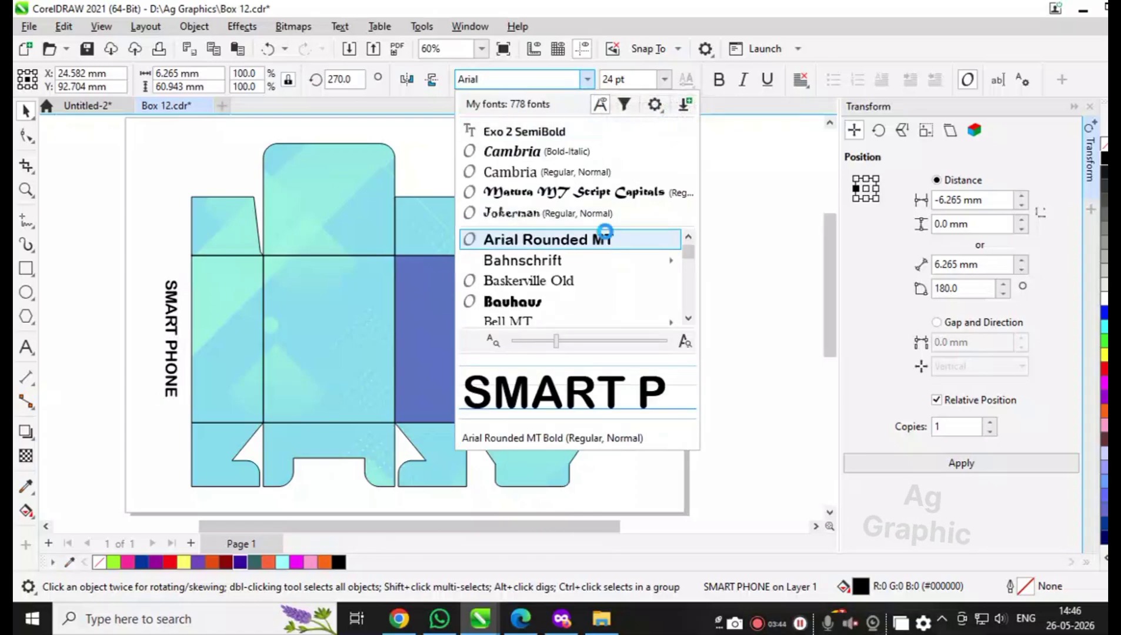
{"action": "scroll", "coordinate": [605, 235], "scroll_direction": "down", "scroll_amount": 1}
{"action": "scroll", "coordinate": [604, 231], "scroll_direction": "down", "scroll_amount": 3}
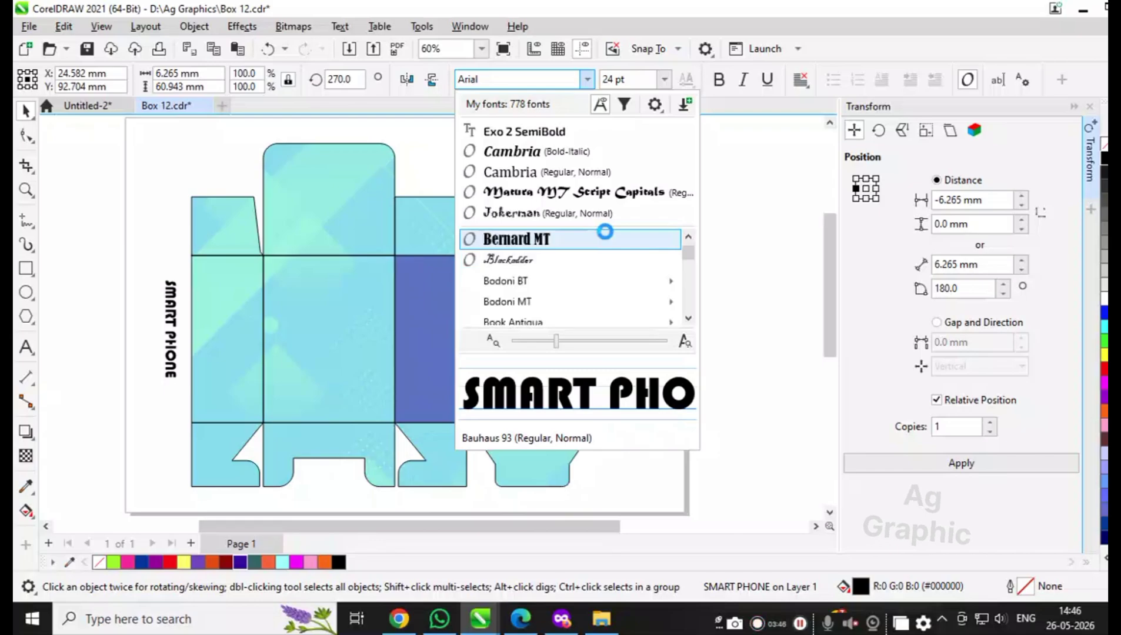
{"action": "scroll", "coordinate": [604, 232], "scroll_direction": "down", "scroll_amount": 10}
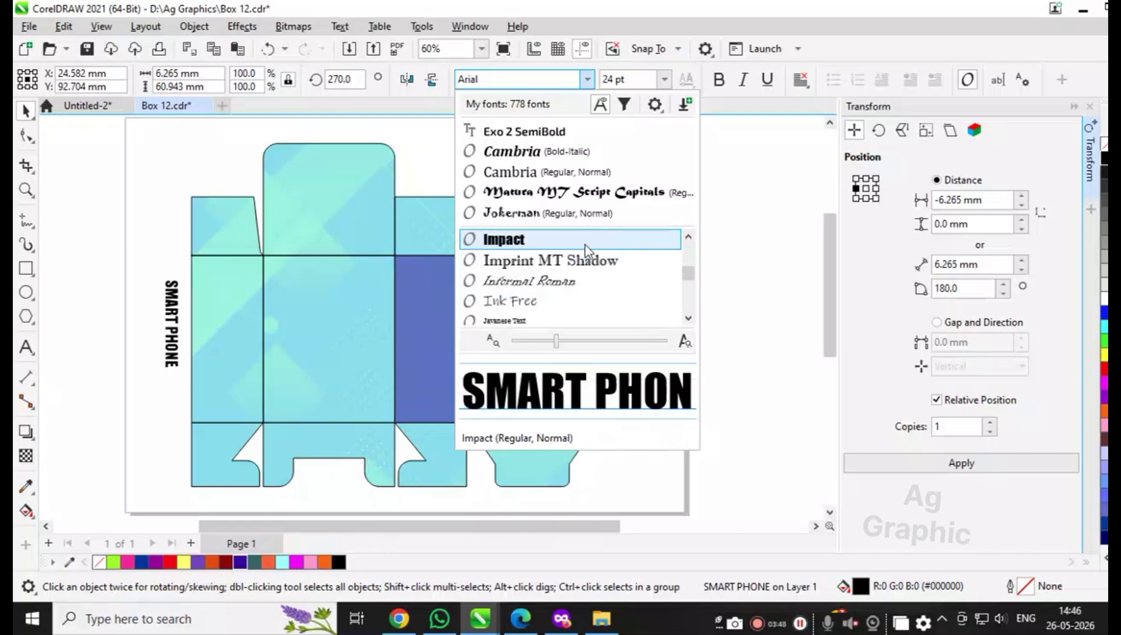
{"action": "left_click", "coordinate": [612, 239]}
{"action": "mouse_move", "coordinate": [184, 372]}
{"action": "left_mouse_down"}
{"action": "mouse_move", "coordinate": [187, 421]}
{"action": "mouse_move", "coordinate": [182, 388]}
{"action": "left_mouse_up"}
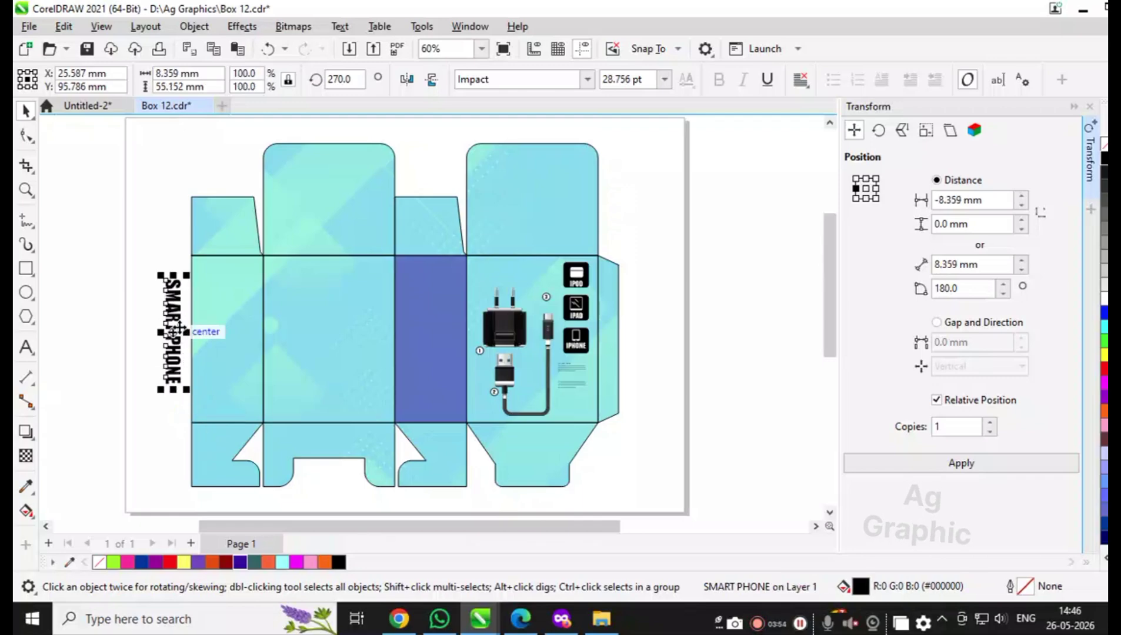
- Move the SMART PHONE text onto the narrow blue panel, near its upper edge beside the charger panel, and fill it white
{"action": "left_click_drag", "start_coordinate": [177, 334], "coordinate": [453, 318]}
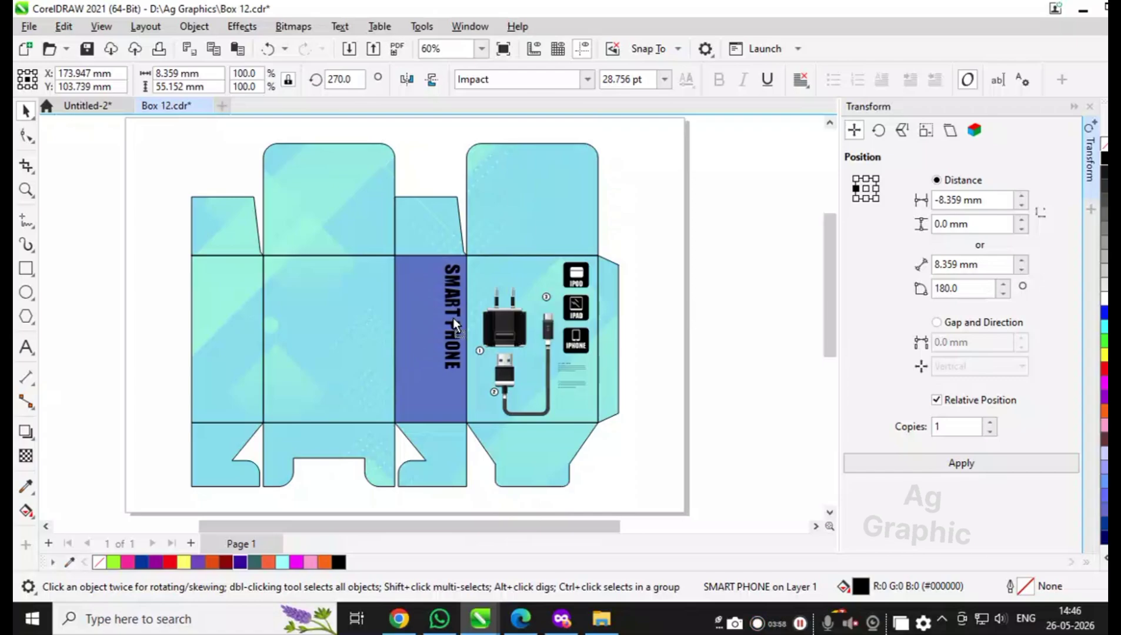
{"action": "left_click_drag", "start_coordinate": [452, 318], "coordinate": [453, 318]}
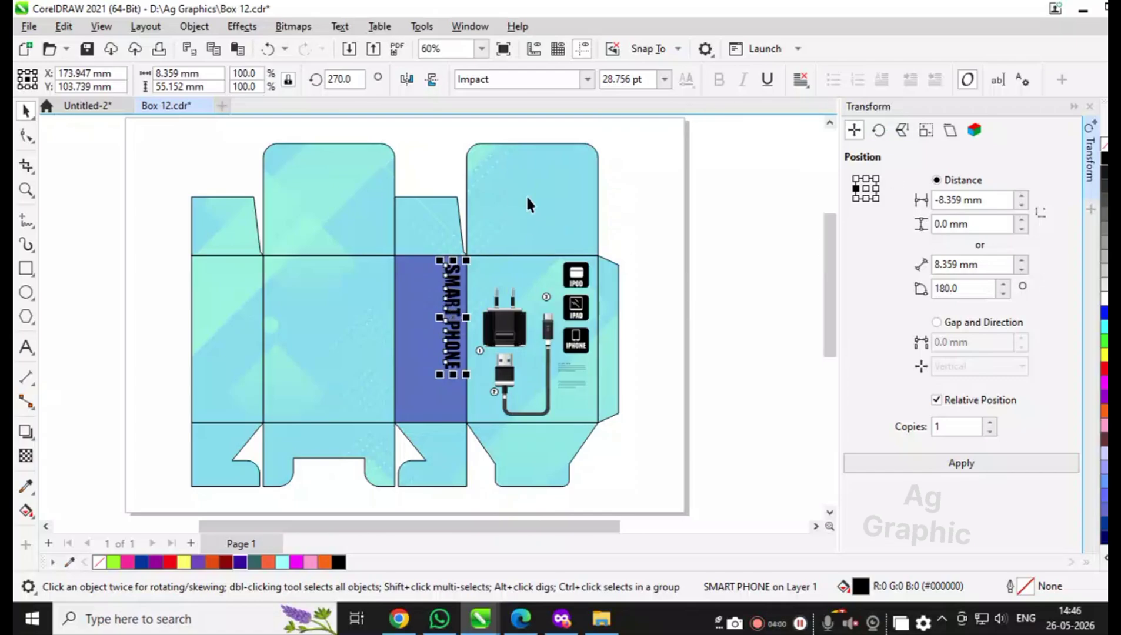
{"action": "left_click", "coordinate": [1104, 287]}
{"action": "left_click", "coordinate": [691, 329]}
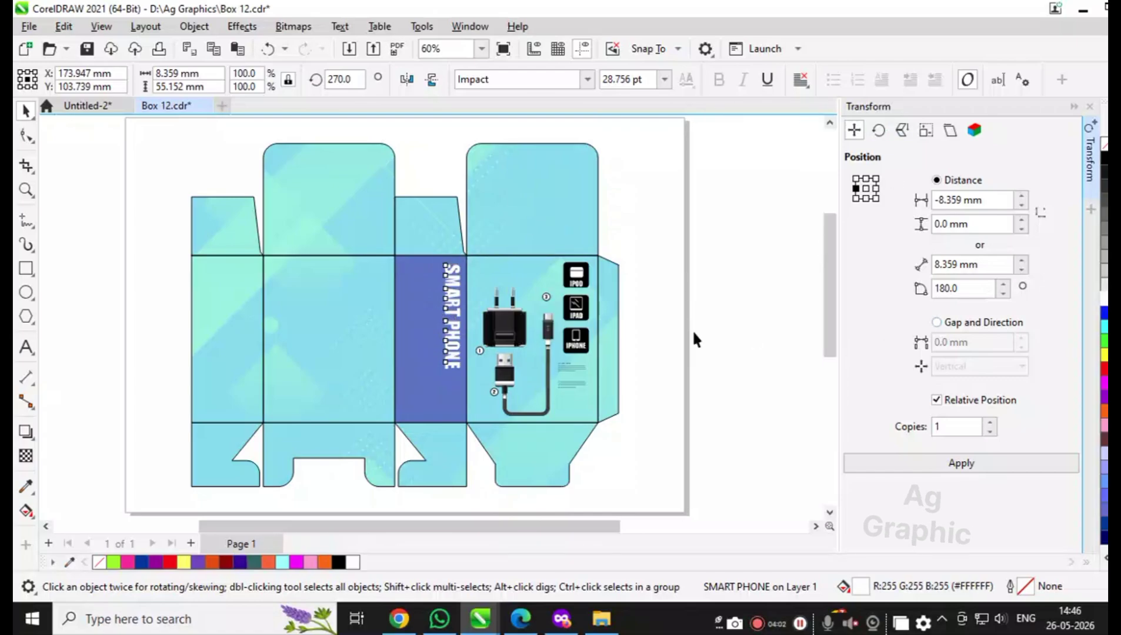
- Set the uniform transparency of the narrow panel behind the vertical SMART PHONE text to 30
{"action": "scroll", "coordinate": [435, 282], "scroll_direction": "up", "scroll_amount": 3}
{"action": "left_click", "coordinate": [430, 279]}
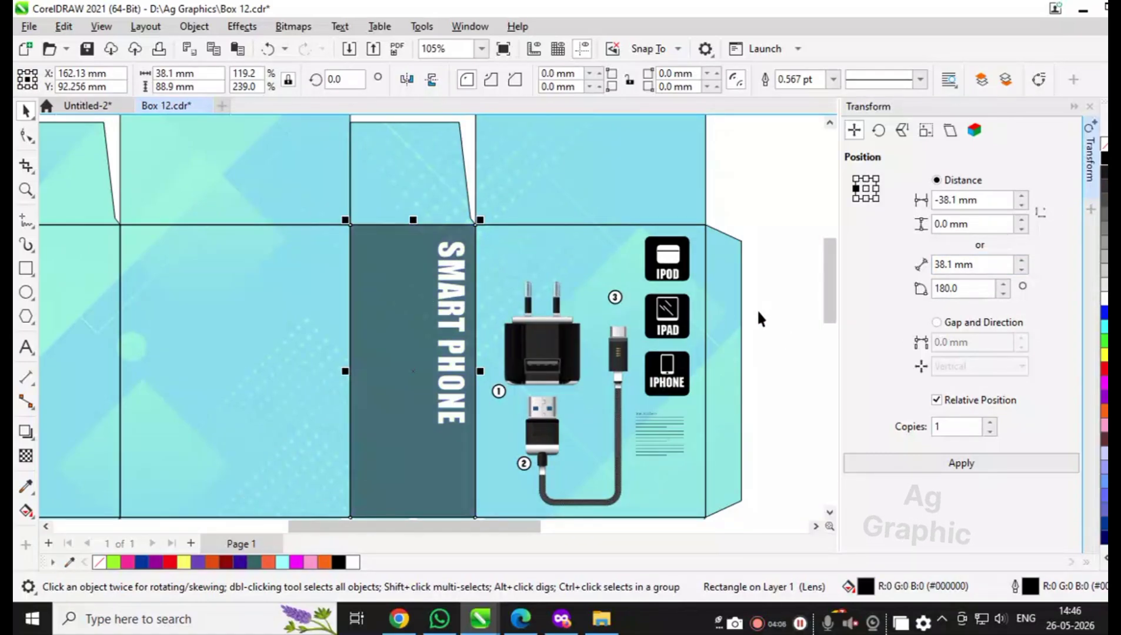
{"action": "left_click", "coordinate": [25, 458]}
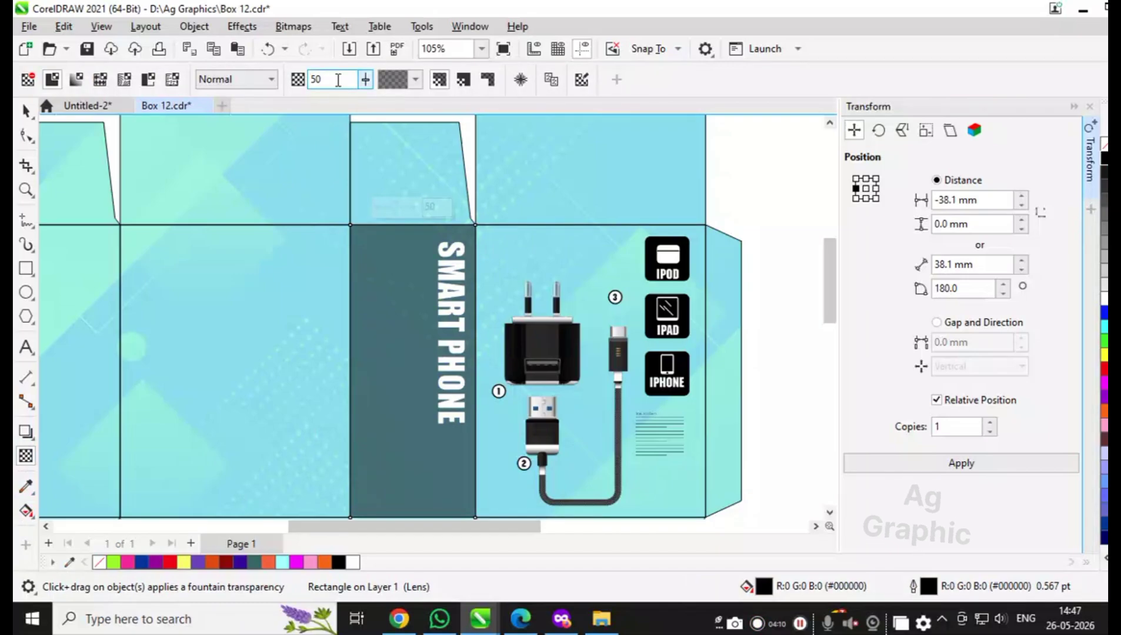
{"action": "left_click", "coordinate": [339, 79]}
{"action": "type", "text": "40"}
{"action": "key", "text": "Return"}
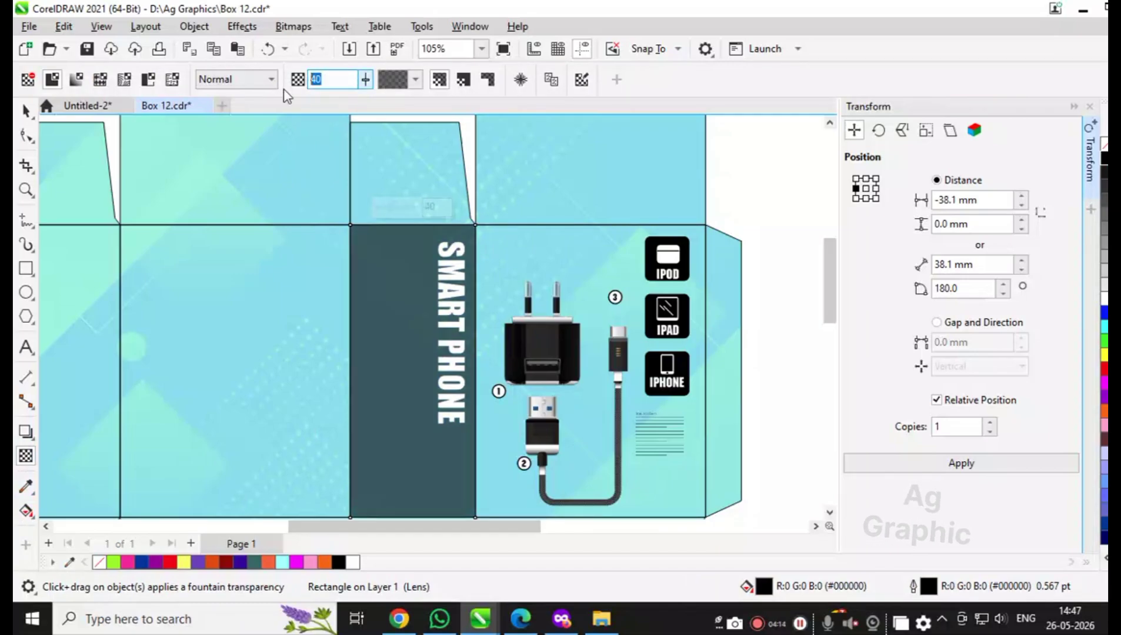
{"action": "type", "text": "30"}
{"action": "key", "text": "Return"}
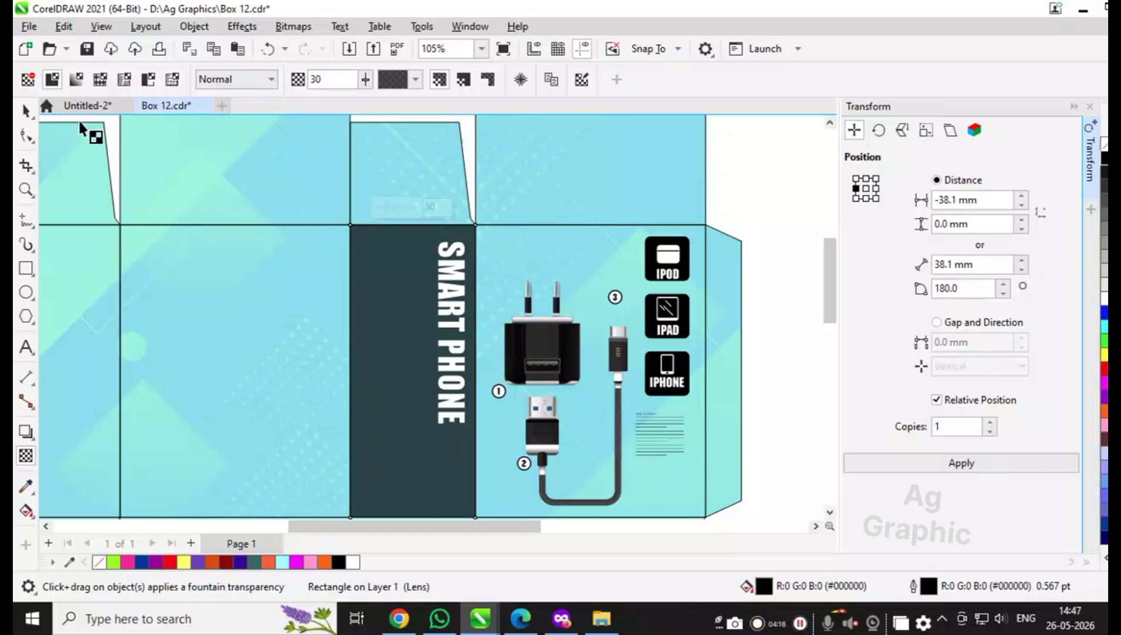
{"action": "left_click", "coordinate": [26, 111]}
{"action": "scroll", "coordinate": [388, 200], "scroll_direction": "down", "scroll_amount": 3}
{"action": "left_click", "coordinate": [603, 200]}
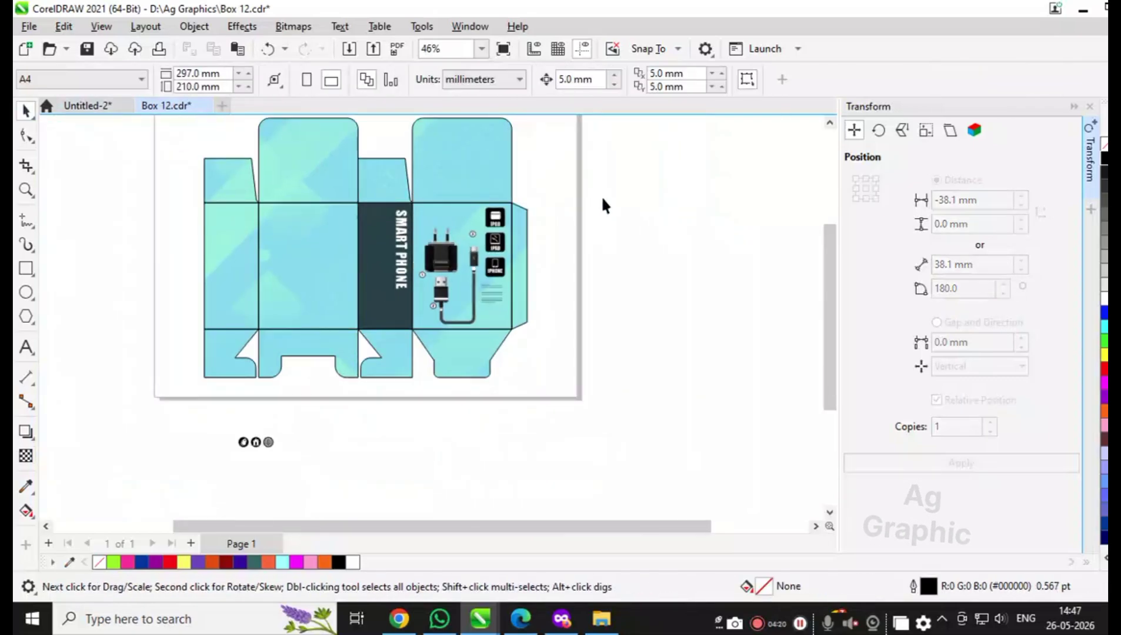
{"action": "key", "text": "shift+F4"}
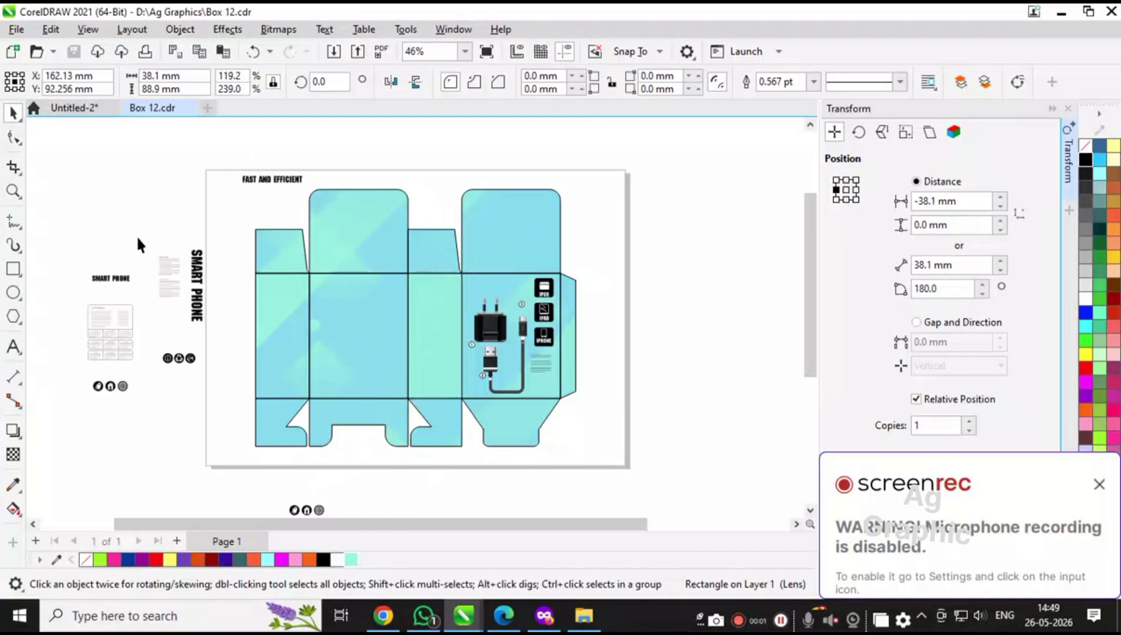
- Set the width of the vertical SMART PHONE text-and-icons group to 30 mm and PowerClip it inside the narrow panel beside the charger panel
{"action": "left_click_drag", "start_coordinate": [139, 244], "coordinate": [224, 391]}
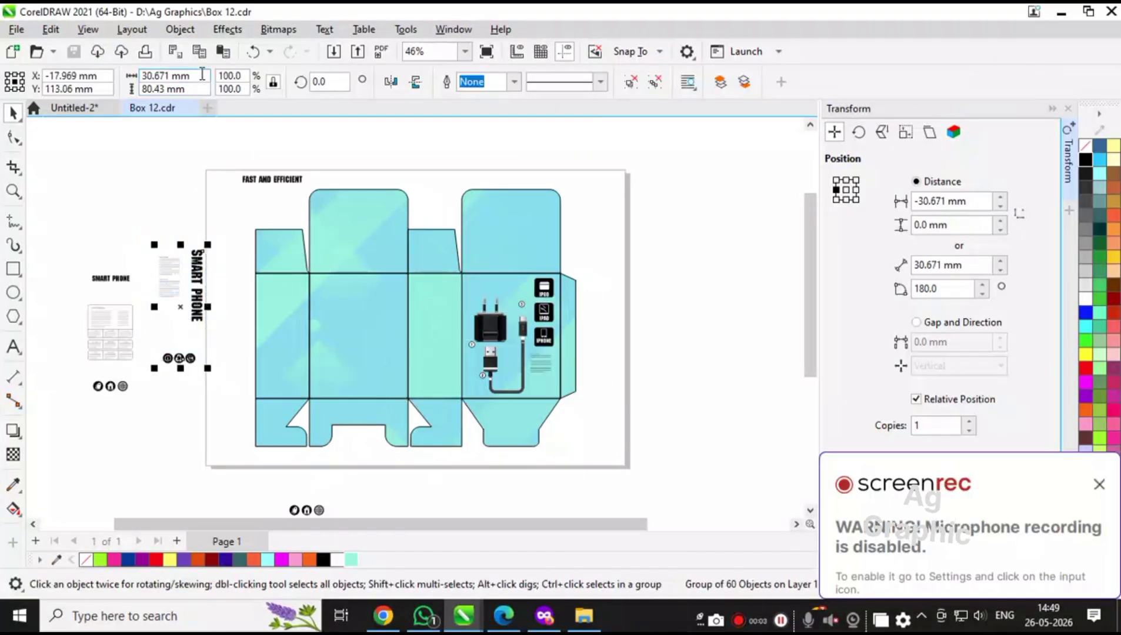
{"action": "triple_click", "coordinate": [201, 75]}
{"action": "type", "text": "30"}
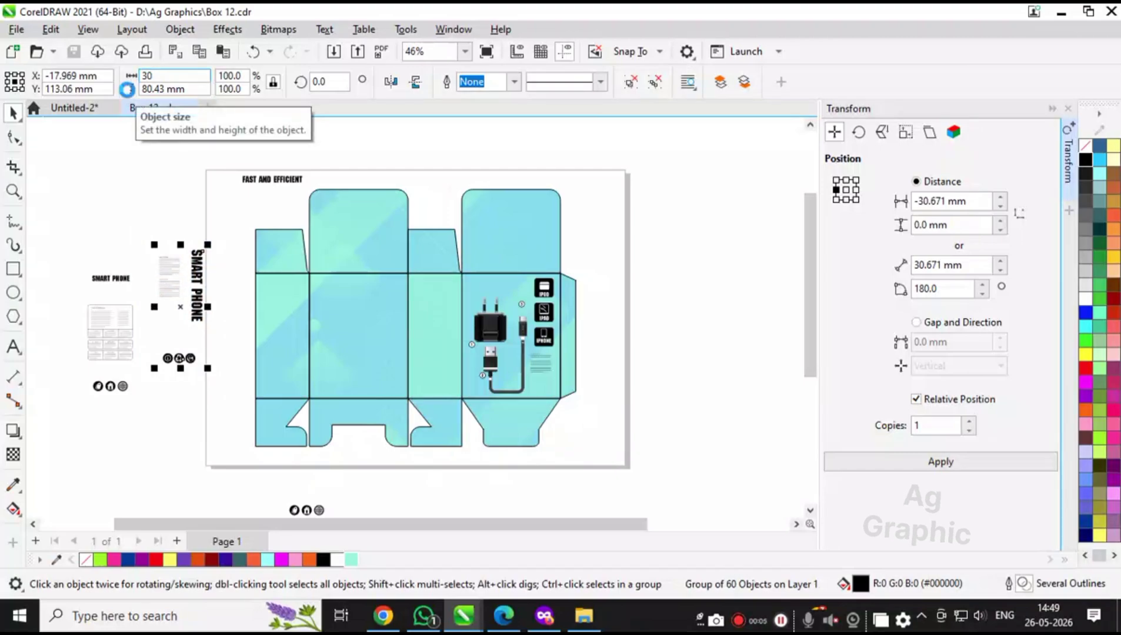
{"action": "key", "text": "Return"}
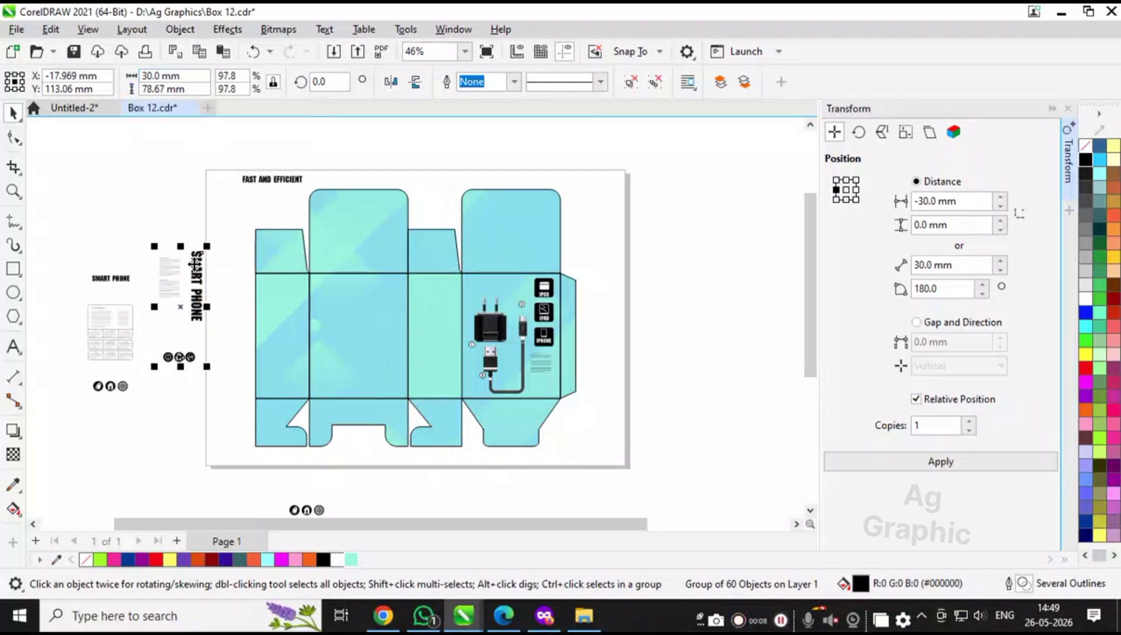
{"action": "right_click", "coordinate": [196, 263]}
{"action": "left_click", "coordinate": [236, 310]}
{"action": "left_click", "coordinate": [415, 346]}
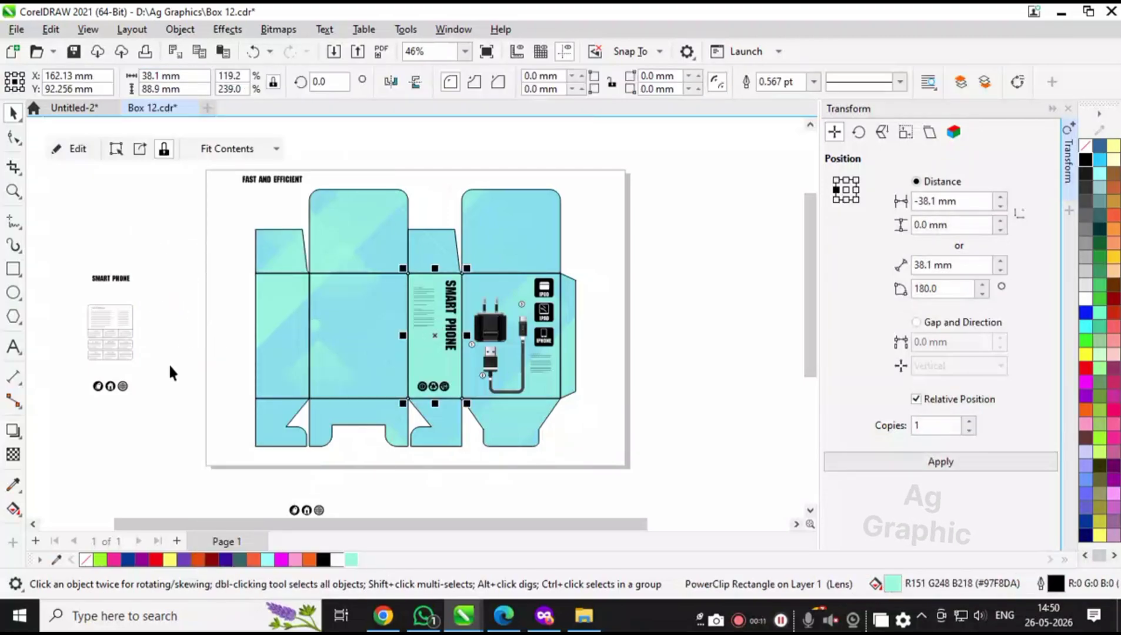
- Group the separate pieces of the small horizontal SMART PHONE heading beside the page
{"action": "left_click_drag", "start_coordinate": [70, 240], "coordinate": [139, 294]}
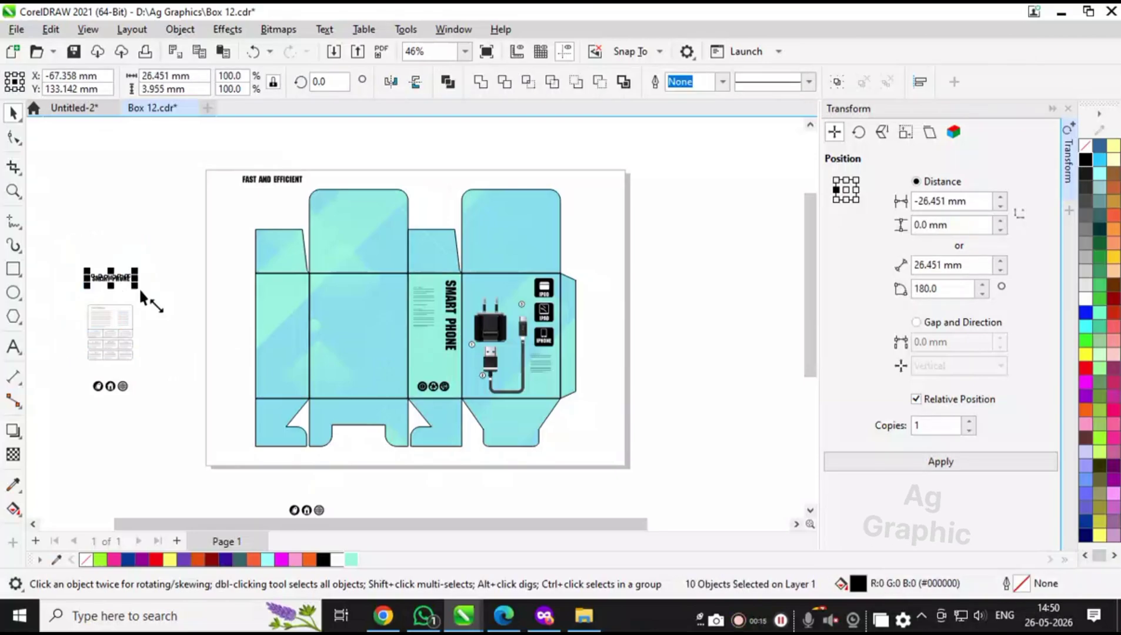
{"action": "key", "text": "ctrl+g"}
{"action": "left_click_drag", "start_coordinate": [67, 295], "coordinate": [172, 366]}
{"action": "left_click", "coordinate": [126, 425]}
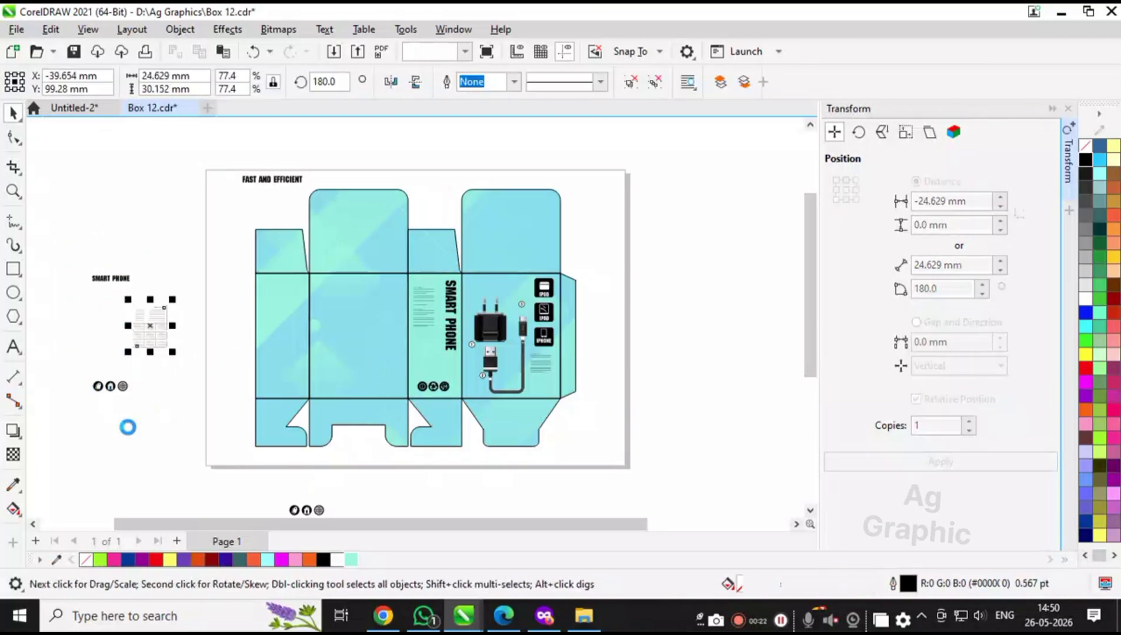
- Select the small SMART PHONE heading, text table and icon row together and set their overall width to 30 mm
{"action": "left_click_drag", "start_coordinate": [75, 375], "coordinate": [74, 258]}
{"action": "left_click", "coordinate": [112, 275], "text": "shift"}
{"action": "left_click", "coordinate": [170, 417]}
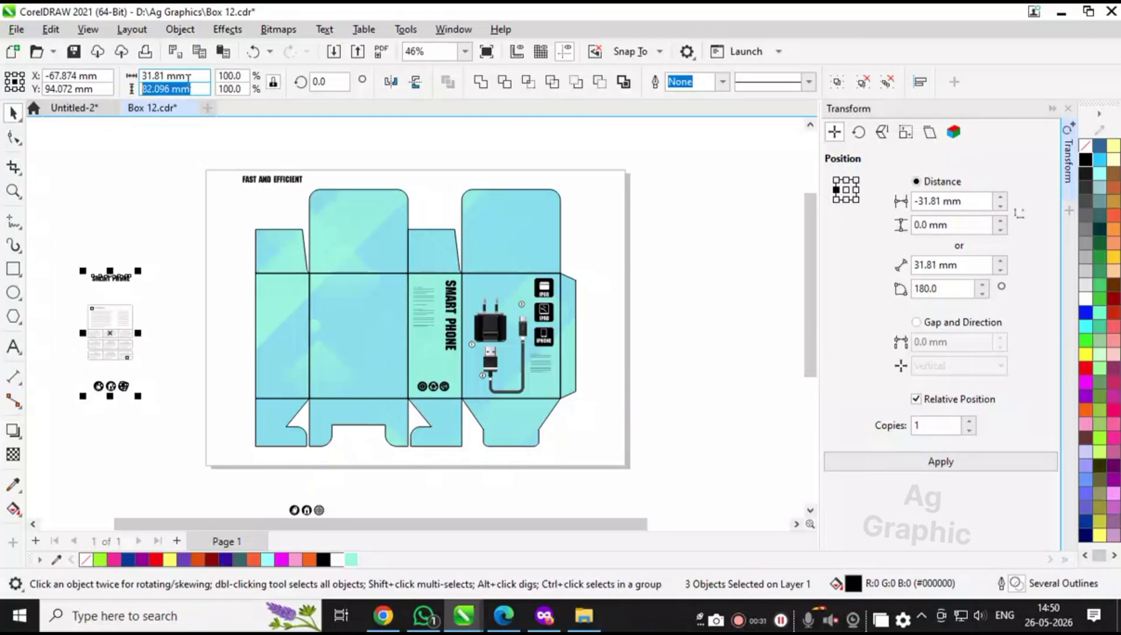
{"action": "left_click", "coordinate": [171, 75]}
{"action": "type", "text": "30"}
{"action": "key", "text": "Return"}
- Place the heading, table and icons inside the die-line's far-left panel as a PowerClip and open its contents for editing
{"action": "scroll", "coordinate": [195, 363], "scroll_direction": "up", "scroll_amount": 1}
{"action": "scroll", "coordinate": [195, 362], "scroll_direction": "up", "scroll_amount": 2}
{"action": "left_click", "coordinate": [318, 377]}
{"action": "left_click", "coordinate": [73, 147]}
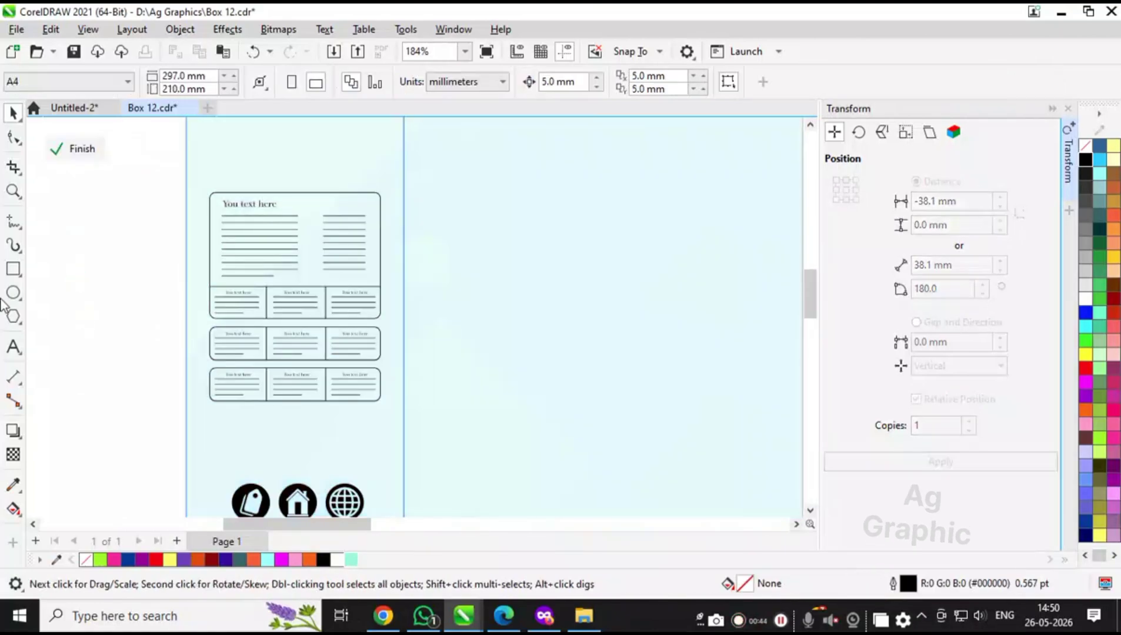
- Draw a rectangle about 33.4 by 38.5 mm around the text table and move the table outside the panel
{"action": "key", "text": "F6"}
{"action": "left_click_drag", "start_coordinate": [200, 190], "coordinate": [383, 404]}
{"action": "key", "text": "space"}
{"action": "left_click", "coordinate": [174, 187]}
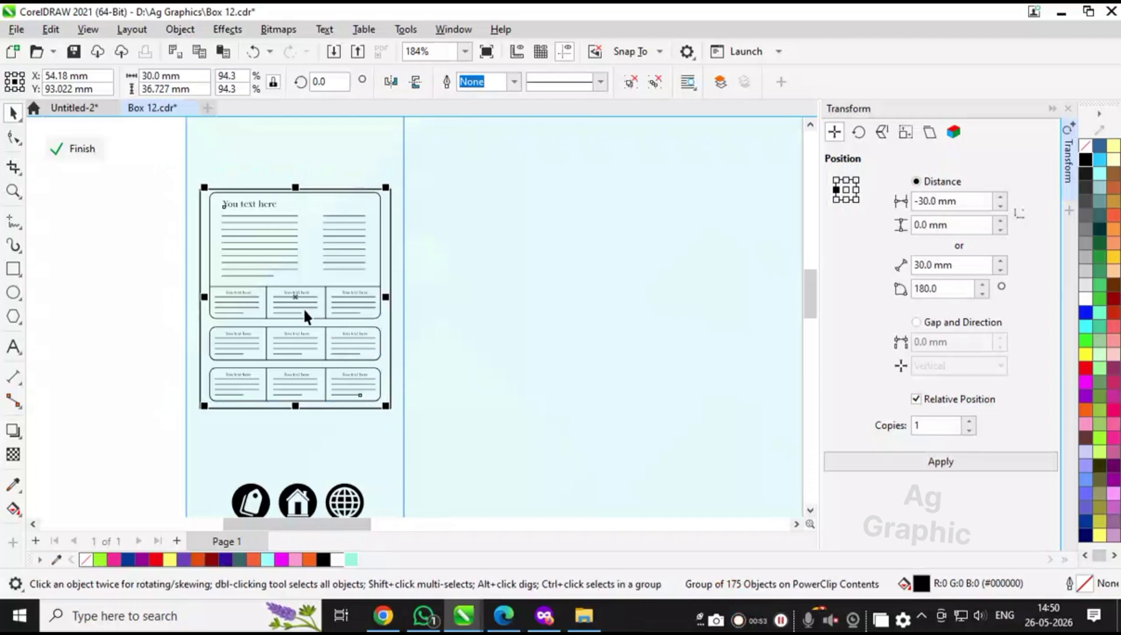
{"action": "left_click_drag", "start_coordinate": [294, 301], "coordinate": [96, 325]}
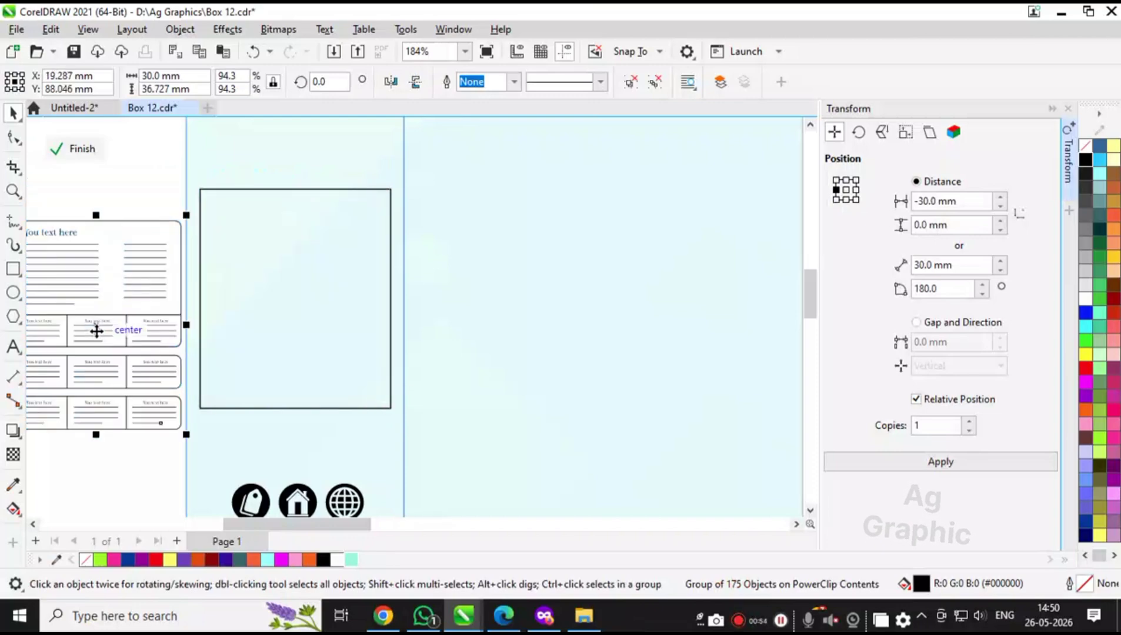
{"action": "left_click", "coordinate": [187, 74]}
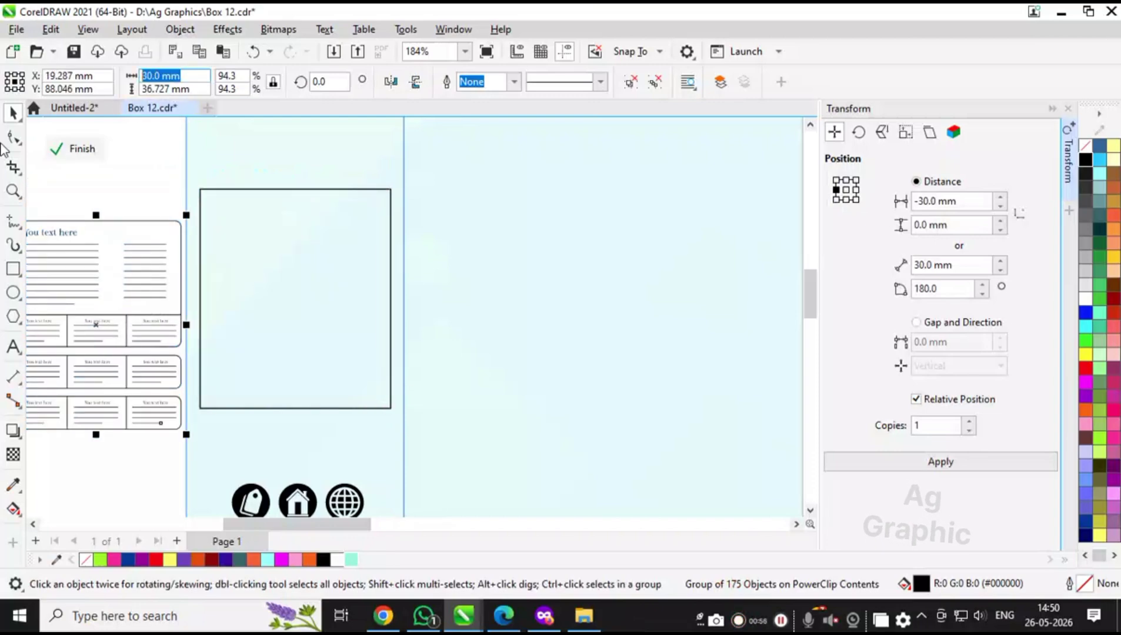
{"action": "left_click", "coordinate": [307, 353]}
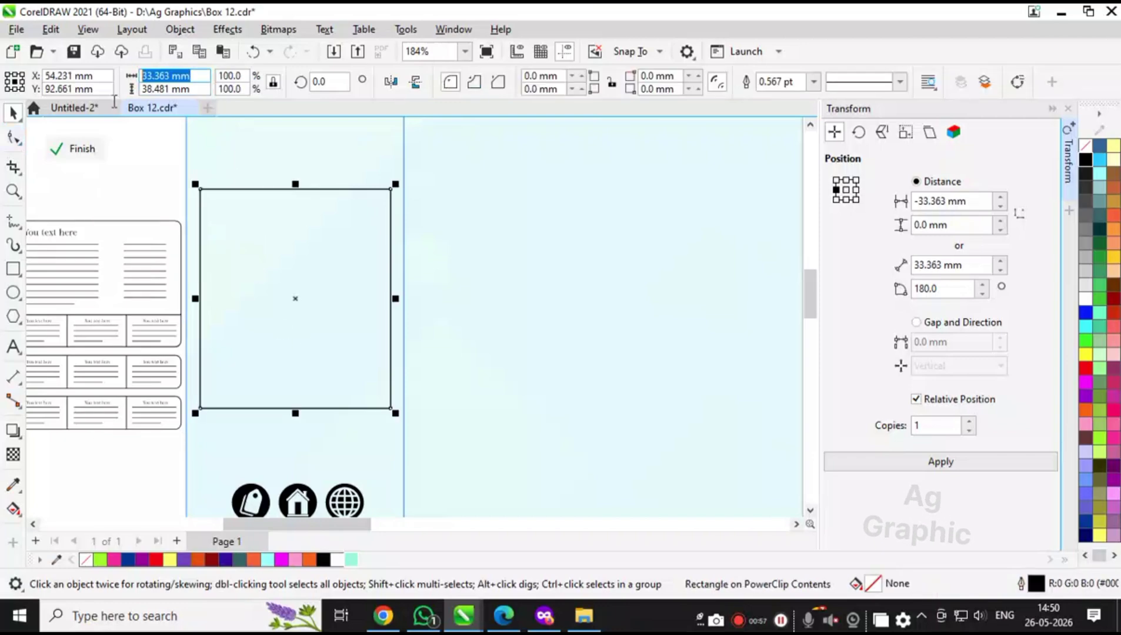
{"action": "type", "text": "30"}
{"action": "key", "text": "Return"}
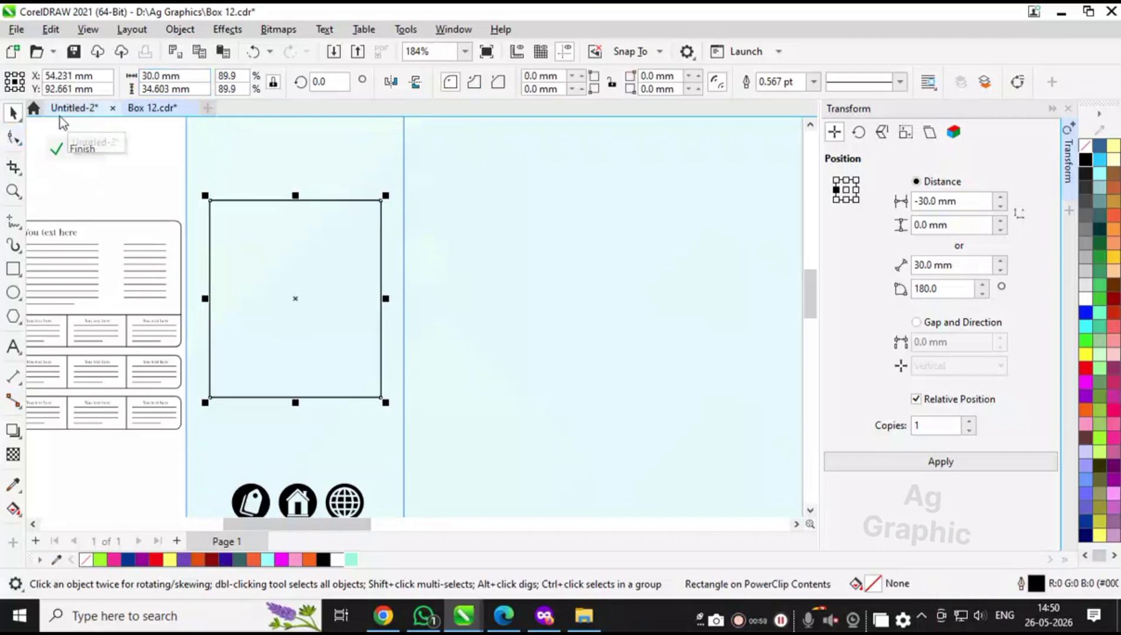
{"action": "key", "text": "ctrl+z"}
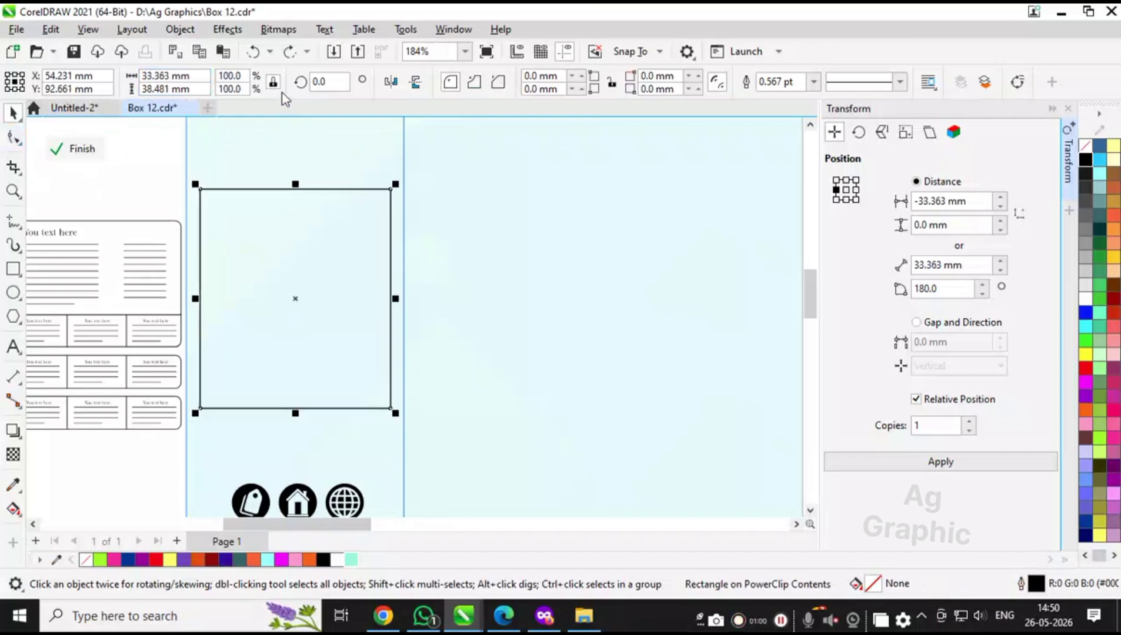
- Resize the rectangle without keeping its proportions to 30 mm wide and 36.727 mm high, matching the text table
{"action": "double_click", "coordinate": [167, 75]}
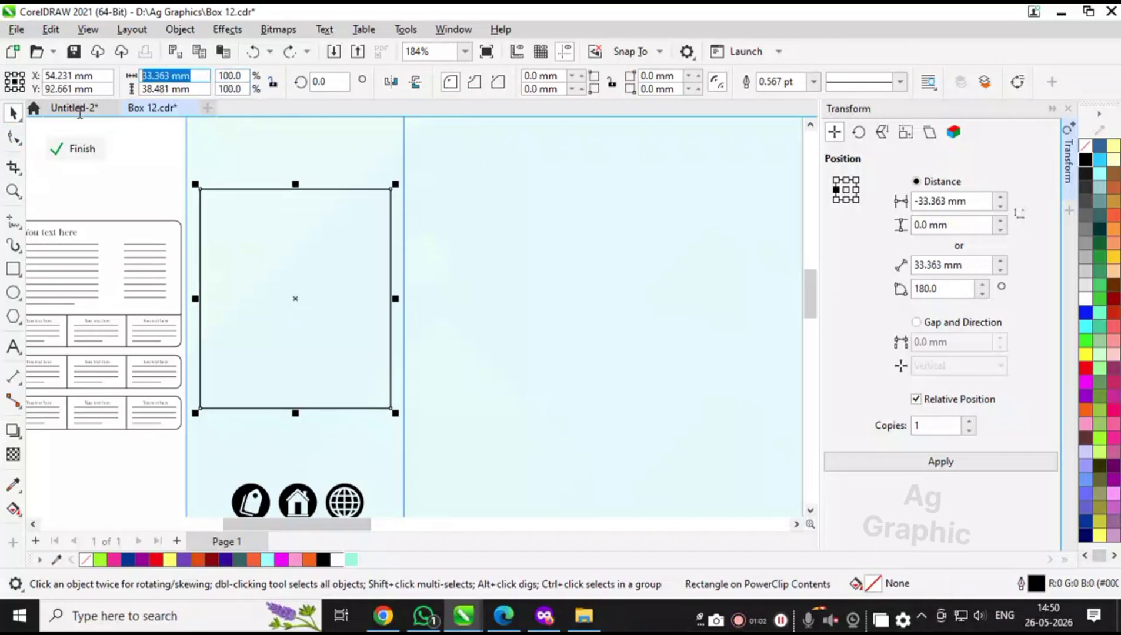
{"action": "type", "text": "30"}
{"action": "key", "text": "Return"}
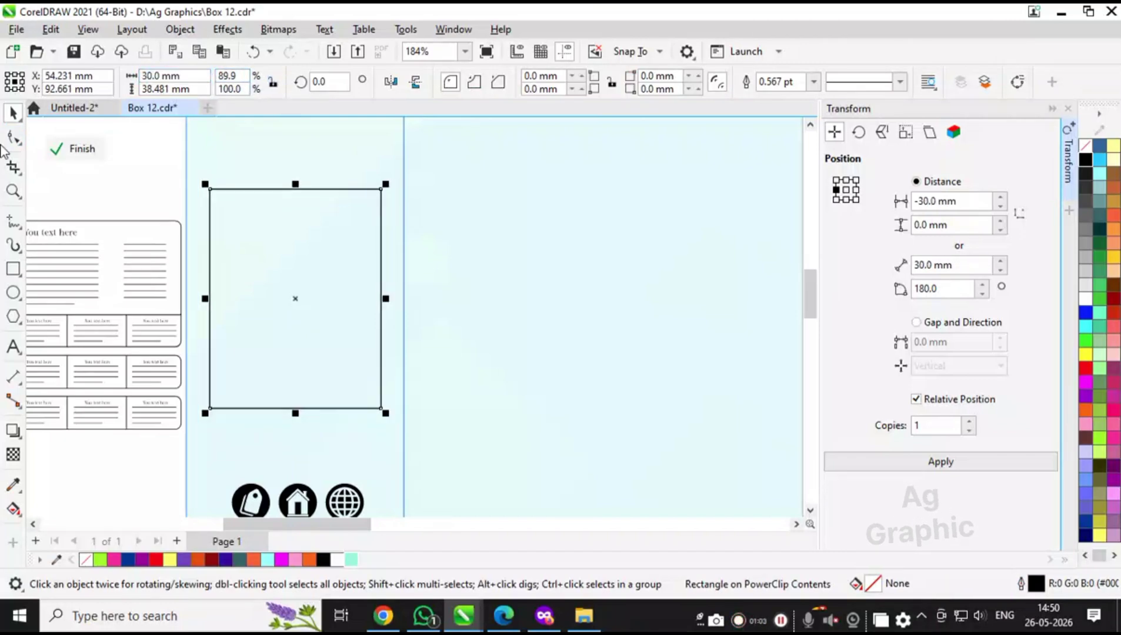
{"action": "left_click", "coordinate": [130, 239]}
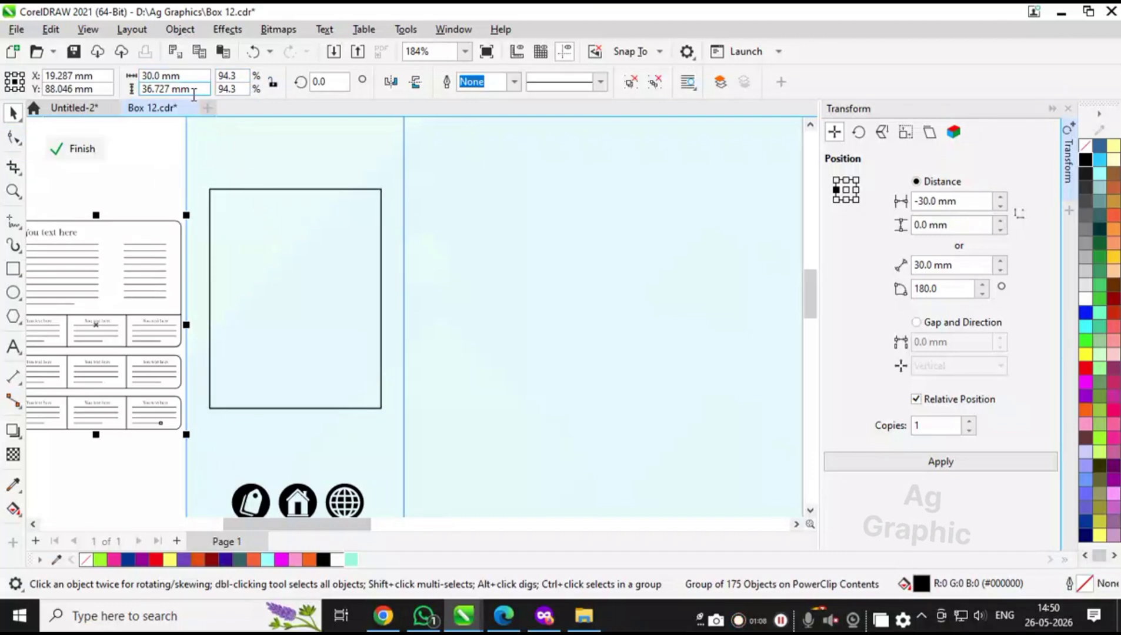
{"action": "left_click", "coordinate": [245, 188]}
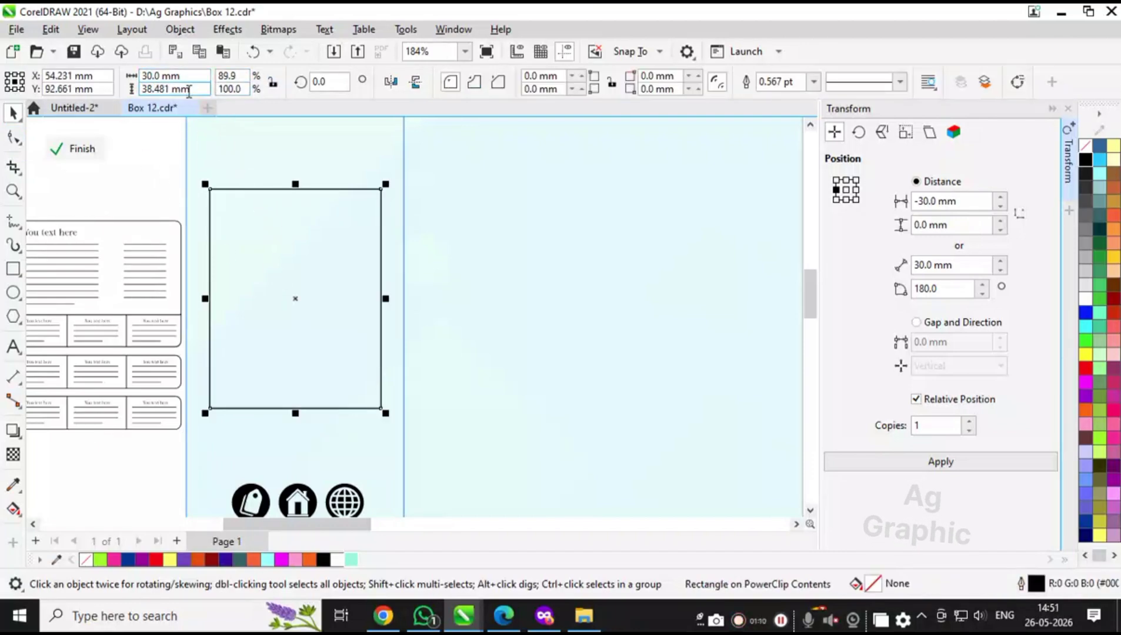
{"action": "left_click", "coordinate": [187, 88]}
{"action": "key", "text": "Return"}
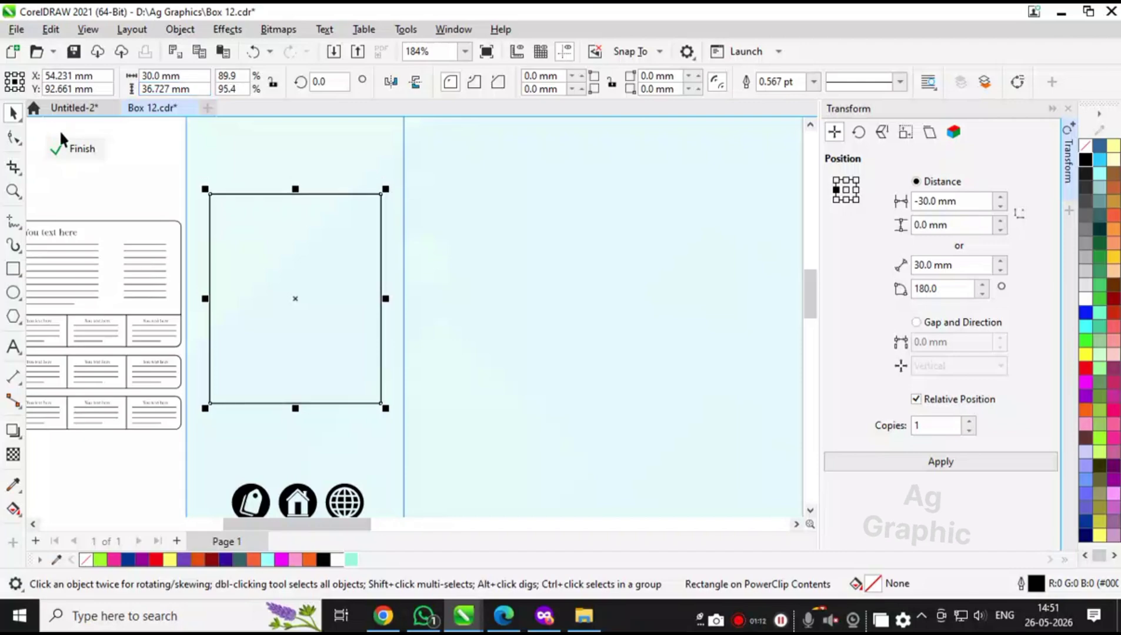
- Fill the resized rectangle in the far-left panel with white
{"action": "key", "text": "Escape"}
{"action": "left_click", "coordinate": [265, 297]}
{"action": "left_click", "coordinate": [1085, 298]}
{"action": "key", "text": "Escape"}
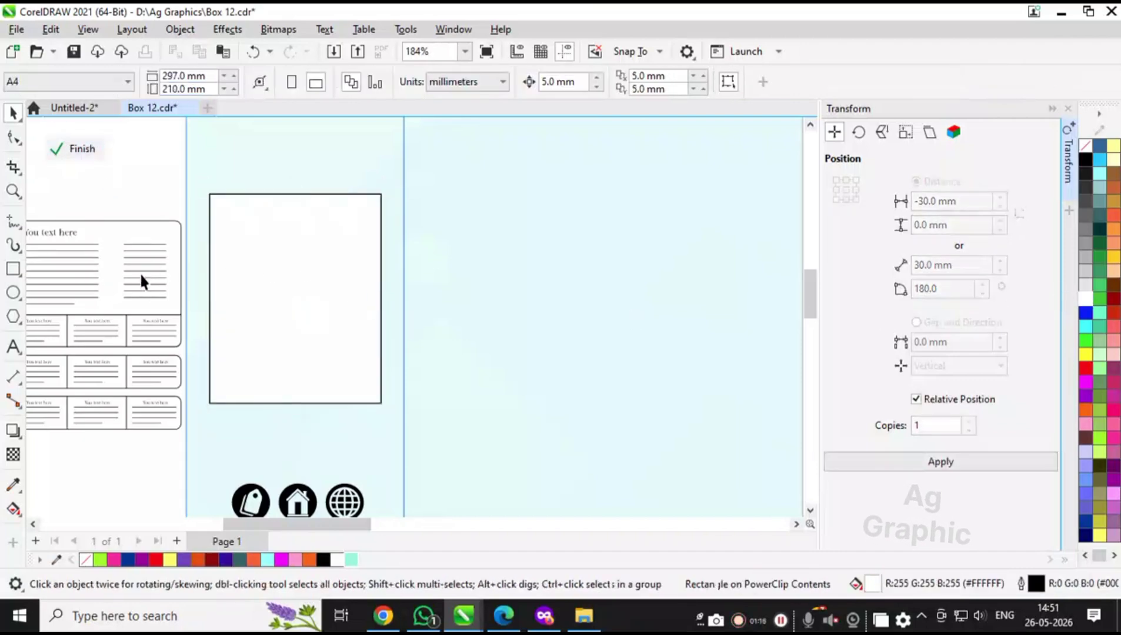
- PowerClip the text table inside the white rectangle on the far-left panel
{"action": "left_click", "coordinate": [335, 297]}
{"action": "left_click", "coordinate": [161, 297]}
{"action": "scroll", "coordinate": [161, 297], "scroll_direction": "up", "scroll_amount": 1}
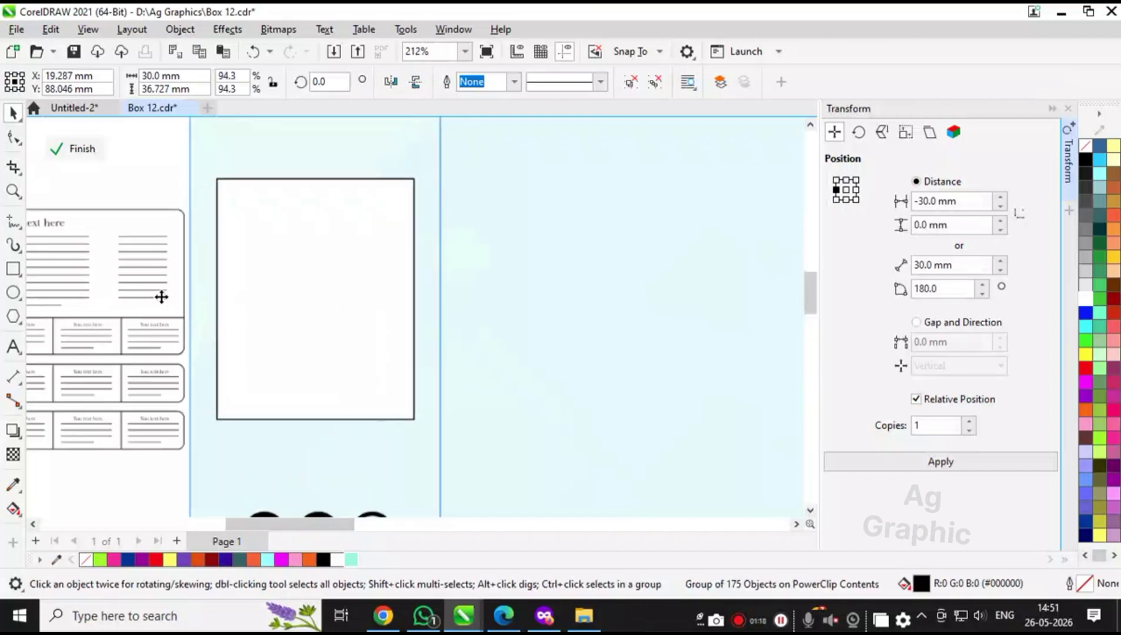
{"action": "right_click", "coordinate": [161, 297]}
{"action": "left_click", "coordinate": [251, 337]}
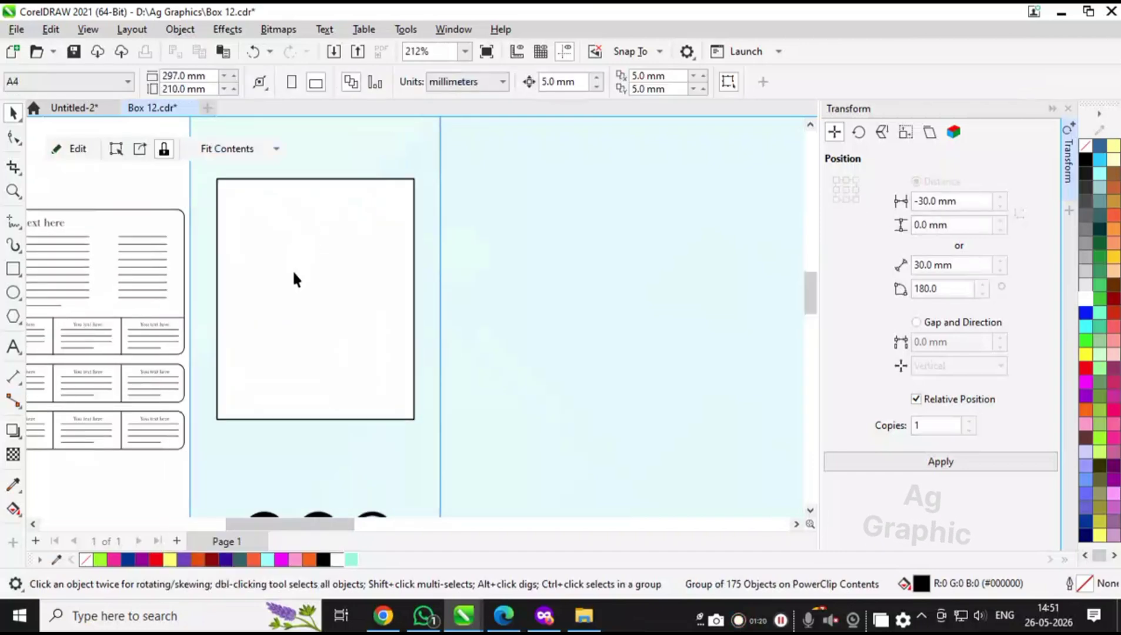
{"action": "left_click", "coordinate": [292, 270]}
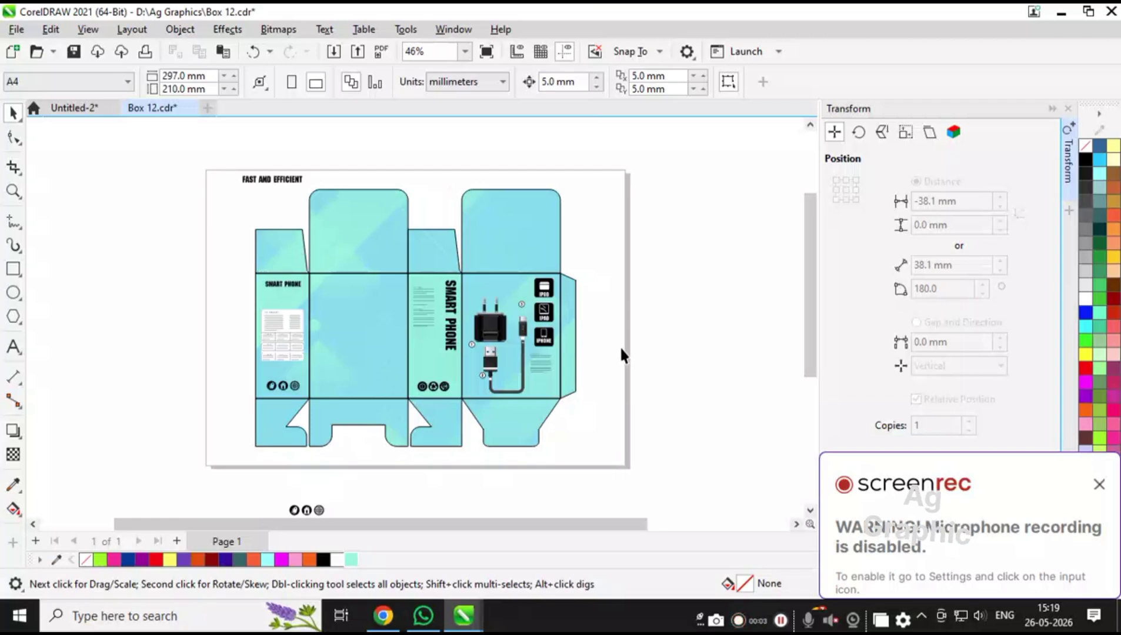
- Add two-line text reading "CHARGER" and "pACKING BOX" below the page
{"action": "left_click", "coordinate": [13, 347]}
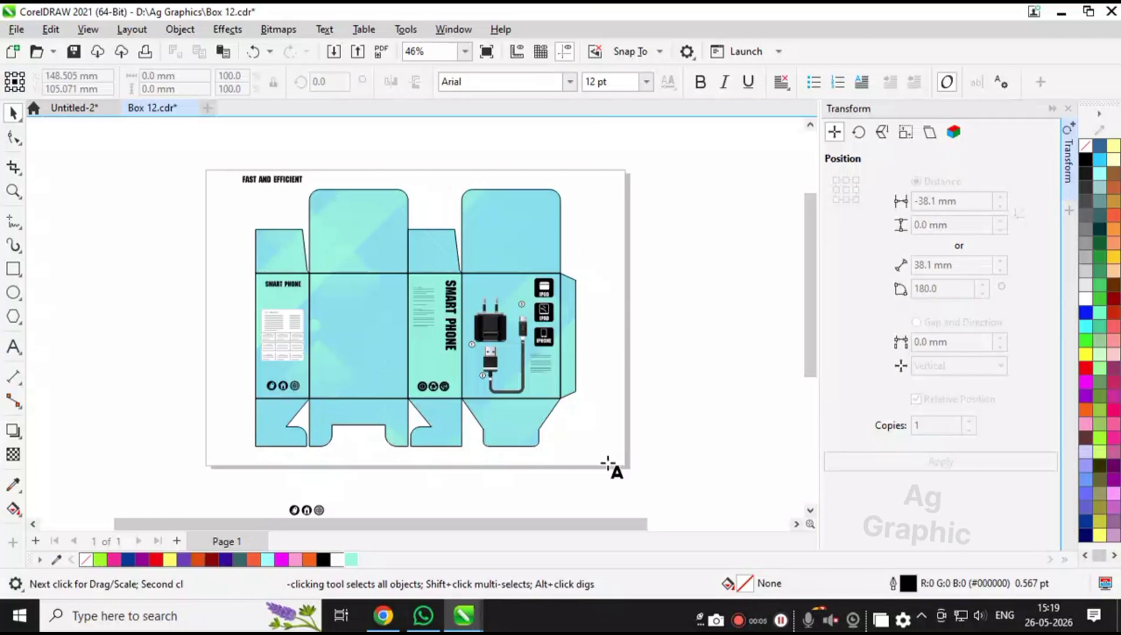
{"action": "scroll", "coordinate": [540, 473], "scroll_direction": "up", "scroll_amount": 1}
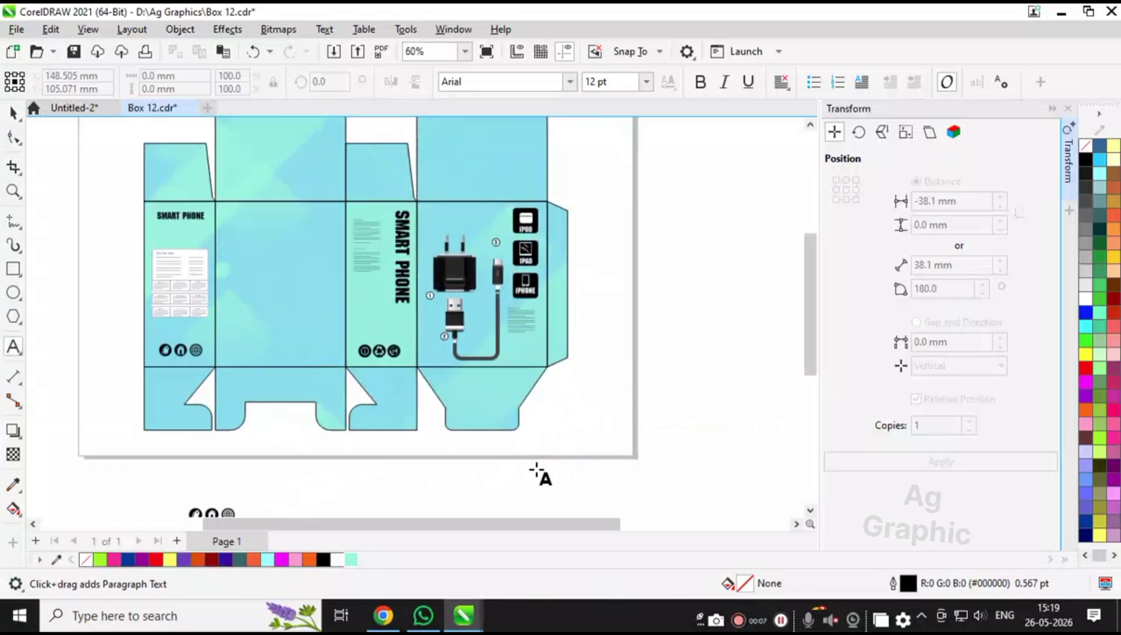
{"action": "left_click", "coordinate": [537, 470]}
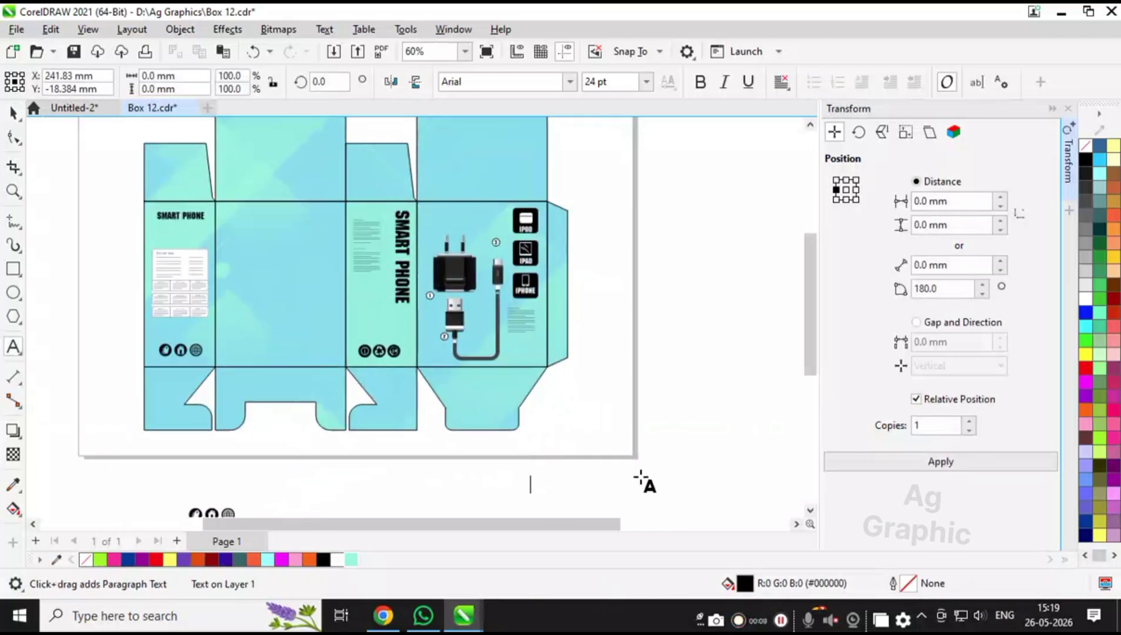
{"action": "type", "text": "CH"}
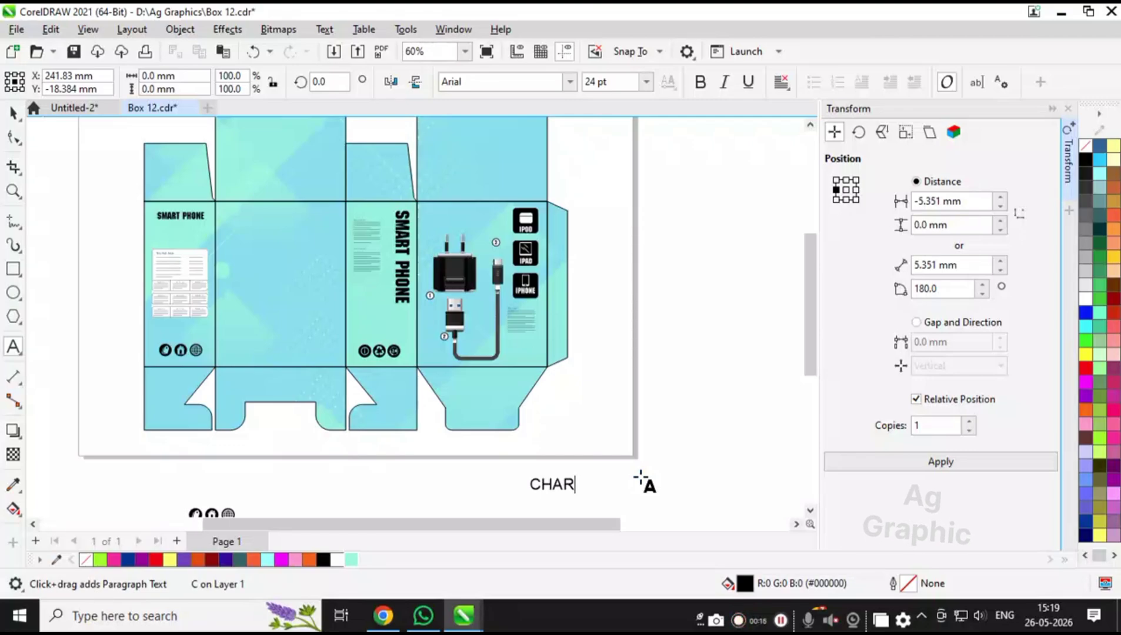
{"action": "type", "text": "ARGER"}
{"action": "key", "text": "Return"}
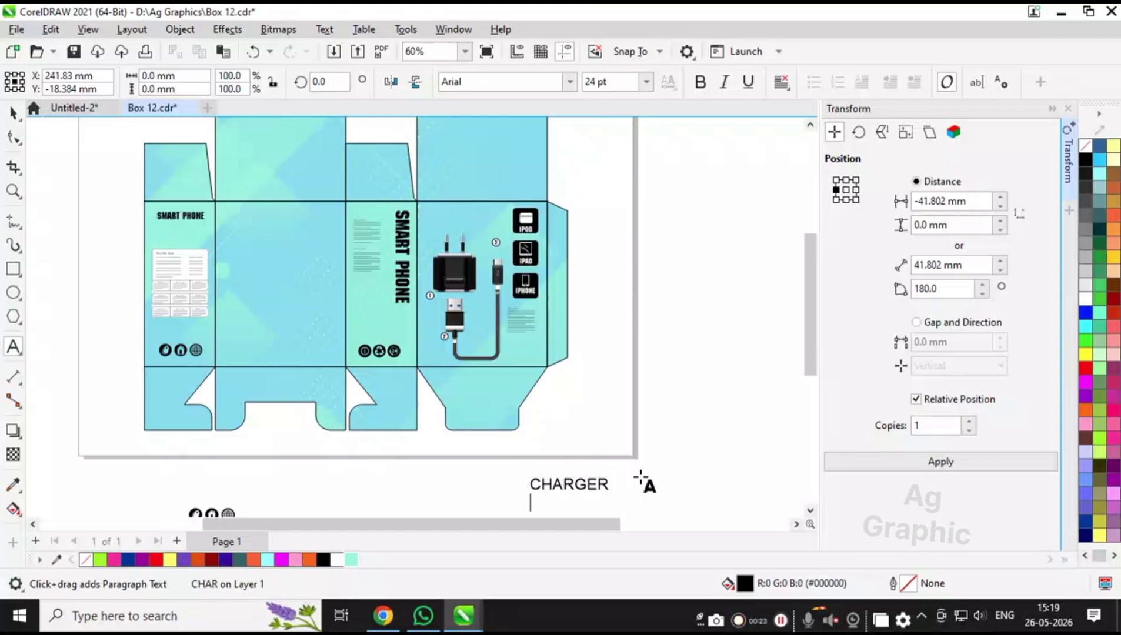
{"action": "type", "text": "pACKIN"}
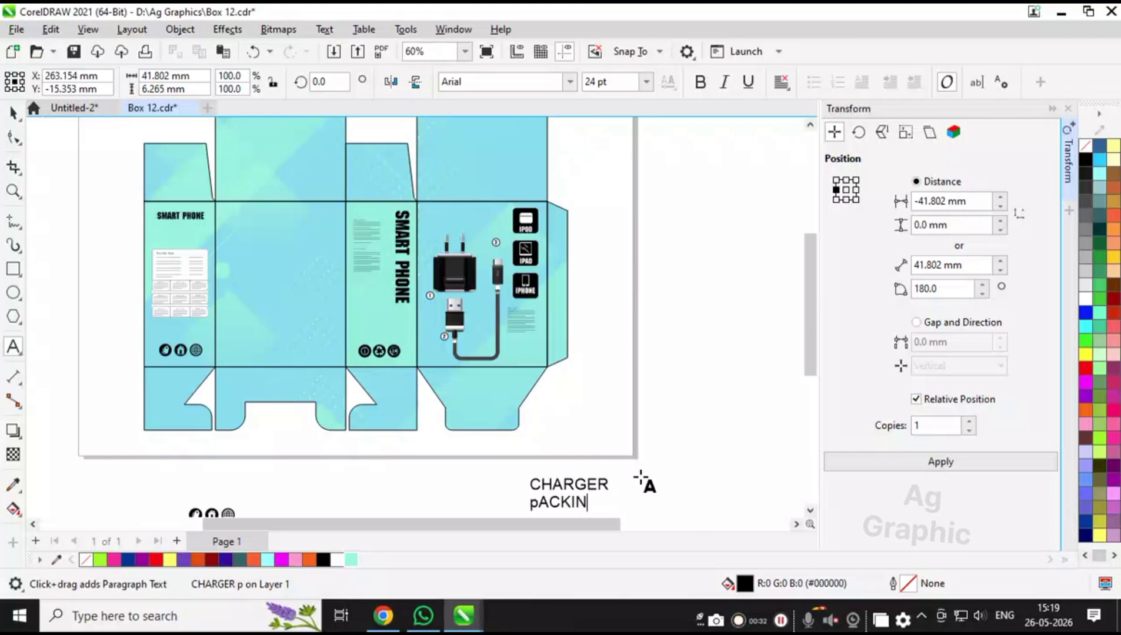
{"action": "type", "text": "G BOX"}
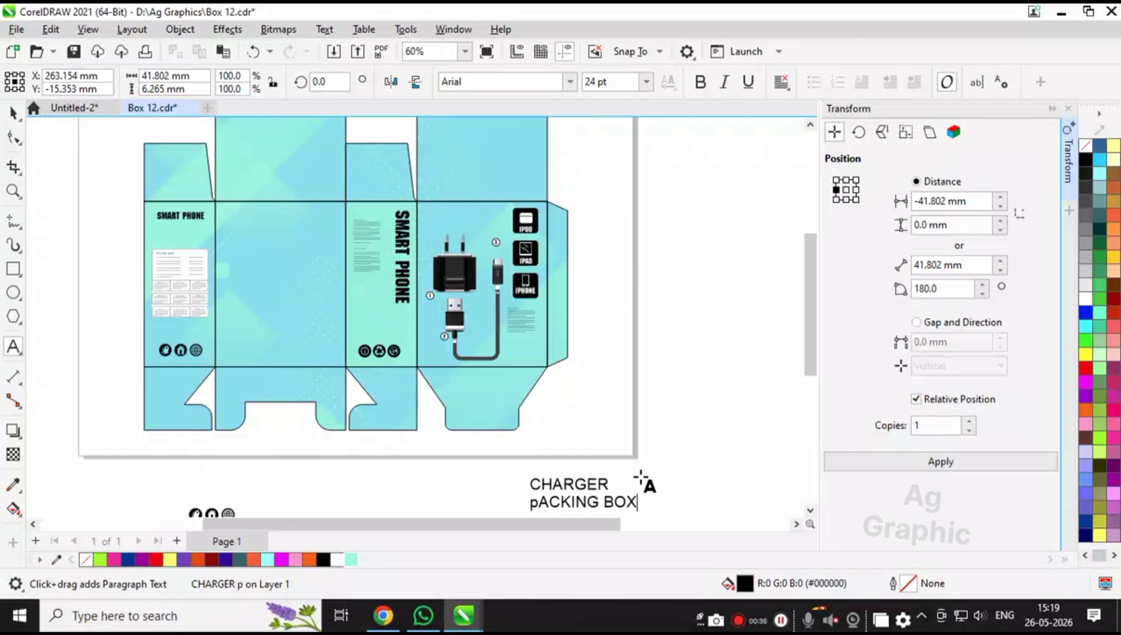
- Convert the whole two-line charger title to UPPERCASE
{"action": "key", "text": "ctrl+a"}
{"action": "key", "text": "shift+F3"}
{"action": "left_click", "coordinate": [525, 292]}
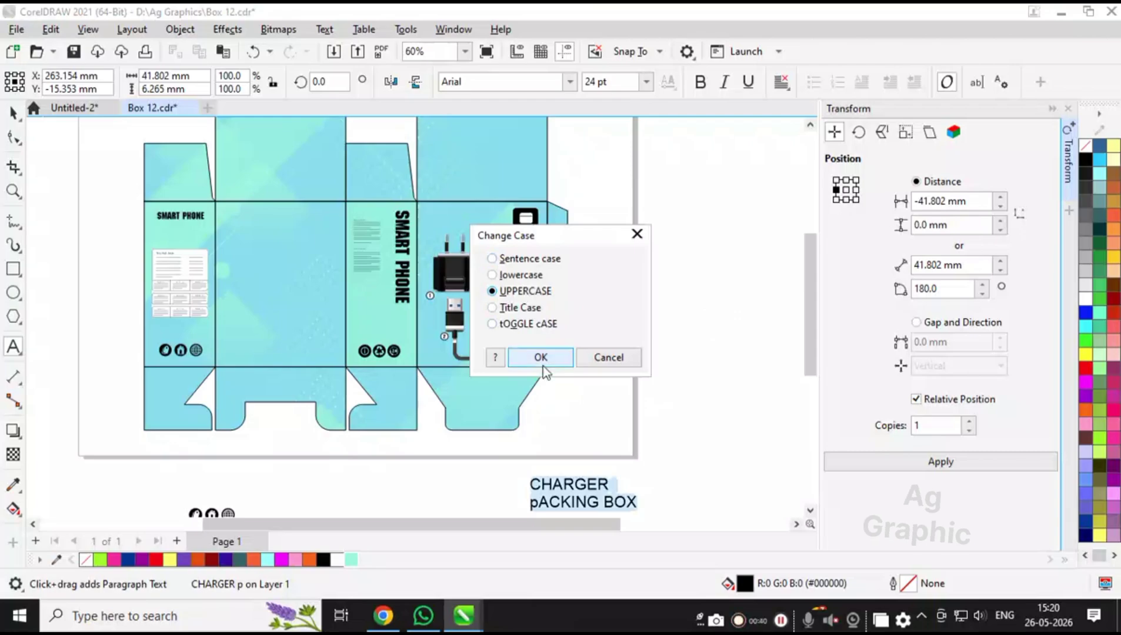
{"action": "left_click", "coordinate": [540, 358]}
{"action": "left_click", "coordinate": [15, 112]}
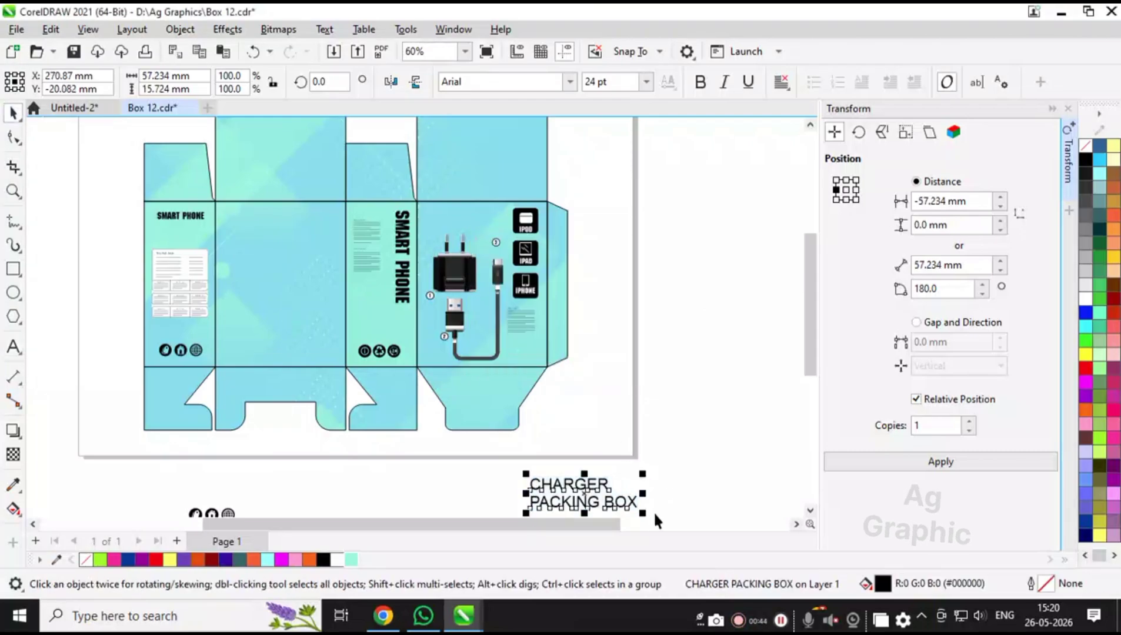
- Set the title's font to Matura MT Script Capitals, scale it down to about 9.23 pt and place it beside the box's right glue flap
{"action": "left_click", "coordinate": [570, 81]}
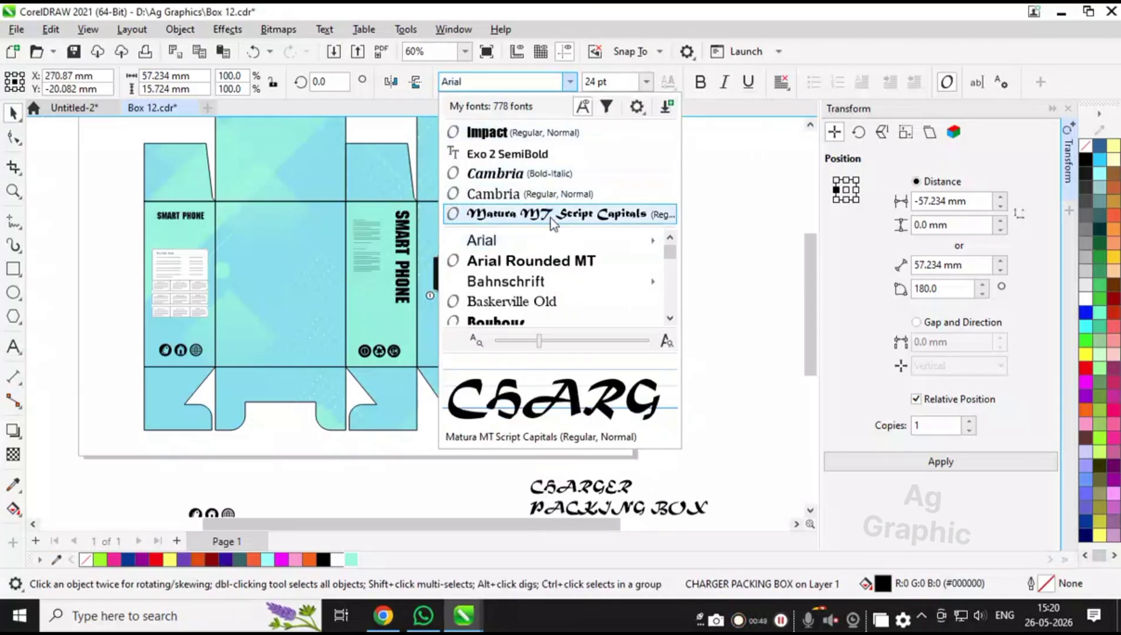
{"action": "left_click", "coordinate": [552, 214]}
{"action": "left_click_drag", "start_coordinate": [564, 492], "coordinate": [615, 302]}
{"action": "left_click_drag", "start_coordinate": [763, 325], "coordinate": [652, 346]}
{"action": "scroll", "coordinate": [595, 291], "scroll_direction": "up", "scroll_amount": 1}
- Edit the charger panel's PowerClip contents and scale the artwork proportionally to 55 mm wide
{"action": "left_click", "coordinate": [415, 260]}
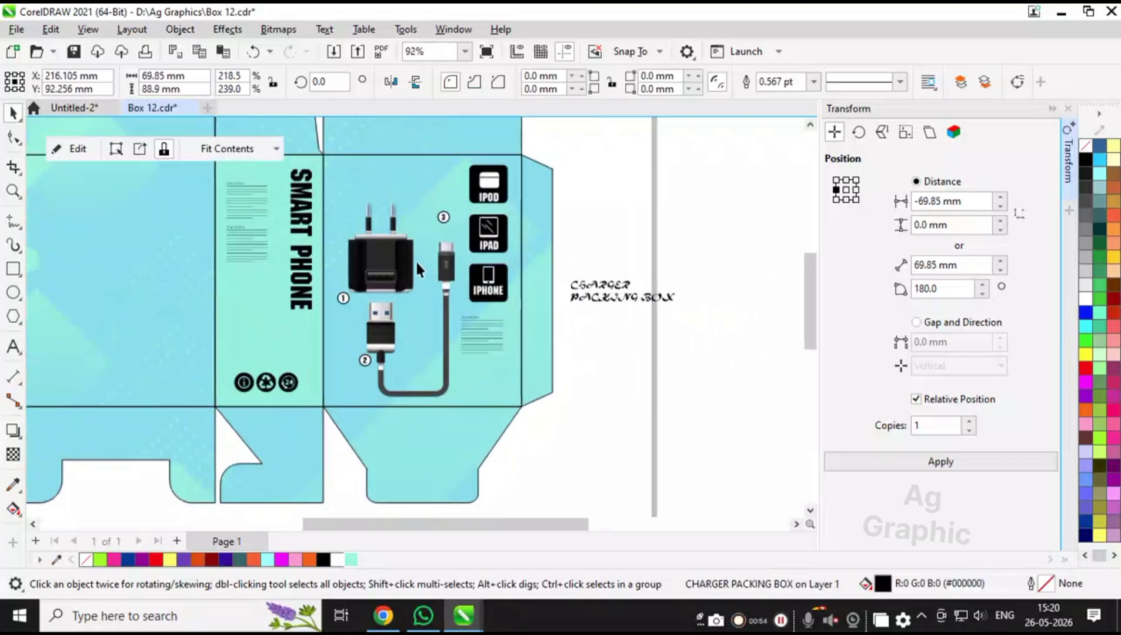
{"action": "left_click", "coordinate": [85, 149]}
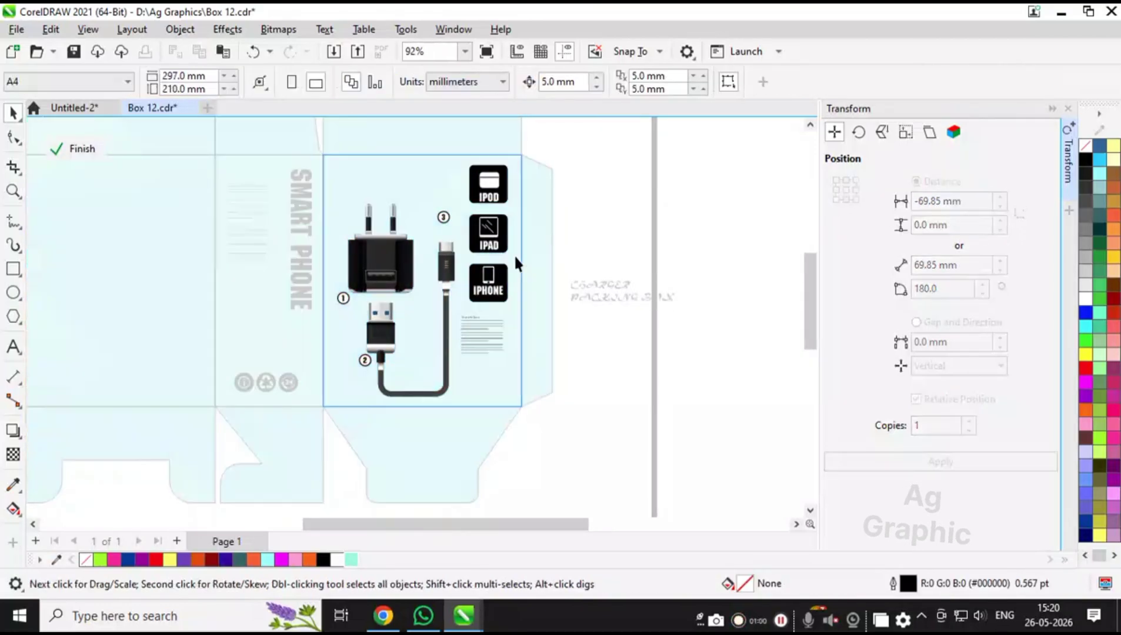
{"action": "key", "text": "ctrl+a"}
{"action": "left_click_drag", "start_coordinate": [200, 76], "coordinate": [70, 114]}
{"action": "type", "text": "55"}
{"action": "key", "text": "Return"}
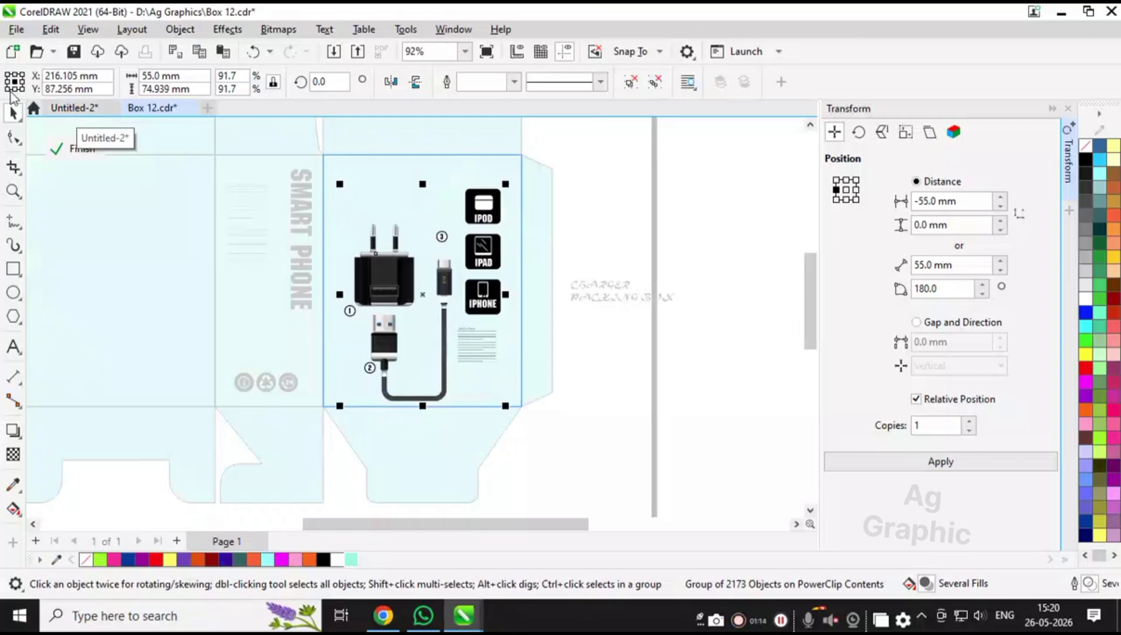
{"action": "left_click", "coordinate": [105, 149]}
- Set the title in Exo 2 SemiBold, enlarge it to about 40.5 by 14.5 mm and place it above the charger
{"action": "left_click", "coordinate": [620, 291]}
{"action": "left_click", "coordinate": [557, 81]}
{"action": "left_click", "coordinate": [576, 170]}
{"action": "scroll", "coordinate": [604, 304], "scroll_direction": "up", "scroll_amount": 9}
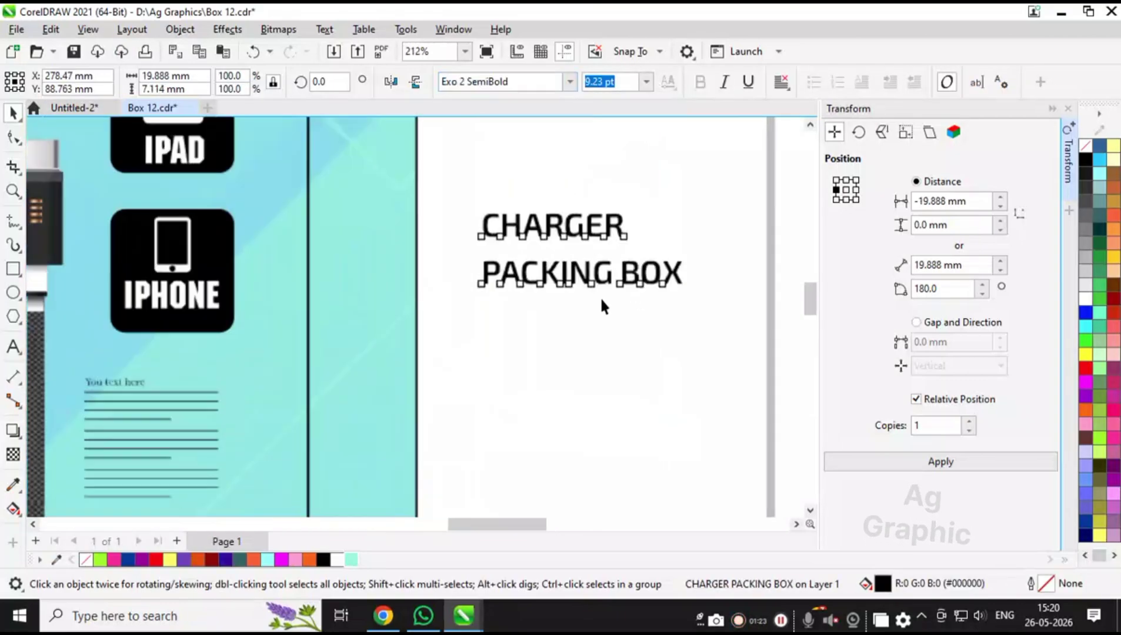
{"action": "scroll", "coordinate": [601, 301], "scroll_direction": "down", "scroll_amount": 8}
{"action": "left_click_drag", "start_coordinate": [600, 302], "coordinate": [423, 221]}
{"action": "scroll", "coordinate": [400, 177], "scroll_direction": "up", "scroll_amount": 2}
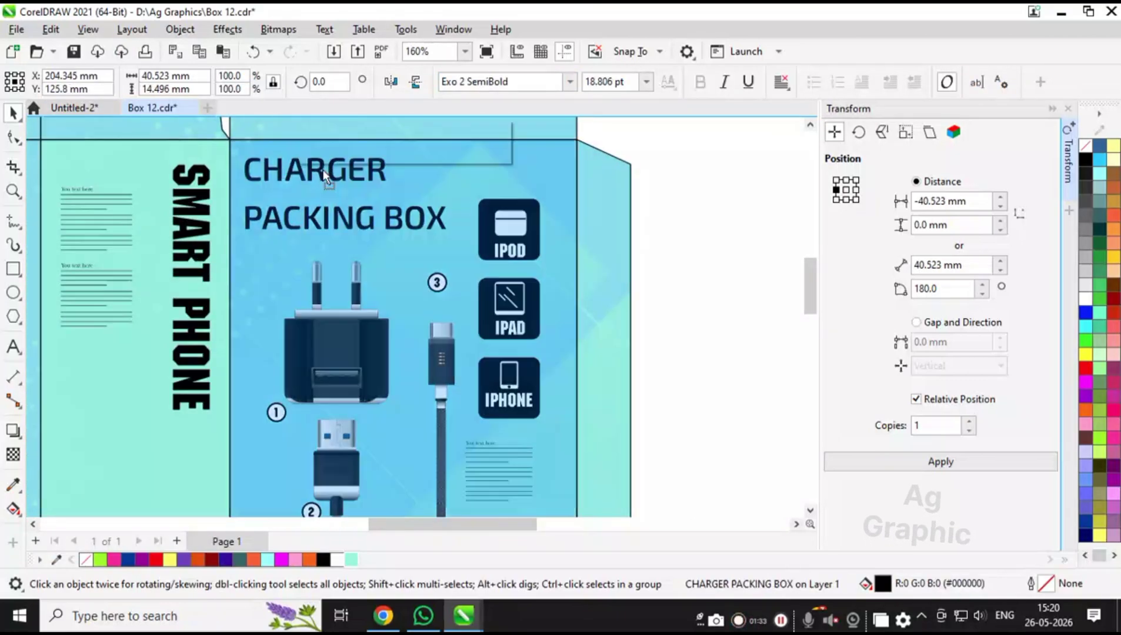
- Change the charger panel title's font to Impact and fill it with red
{"action": "left_click", "coordinate": [570, 81]}
{"action": "left_click", "coordinate": [491, 102]}
{"action": "left_click", "coordinate": [1085, 298]}
{"action": "left_click", "coordinate": [1085, 368]}
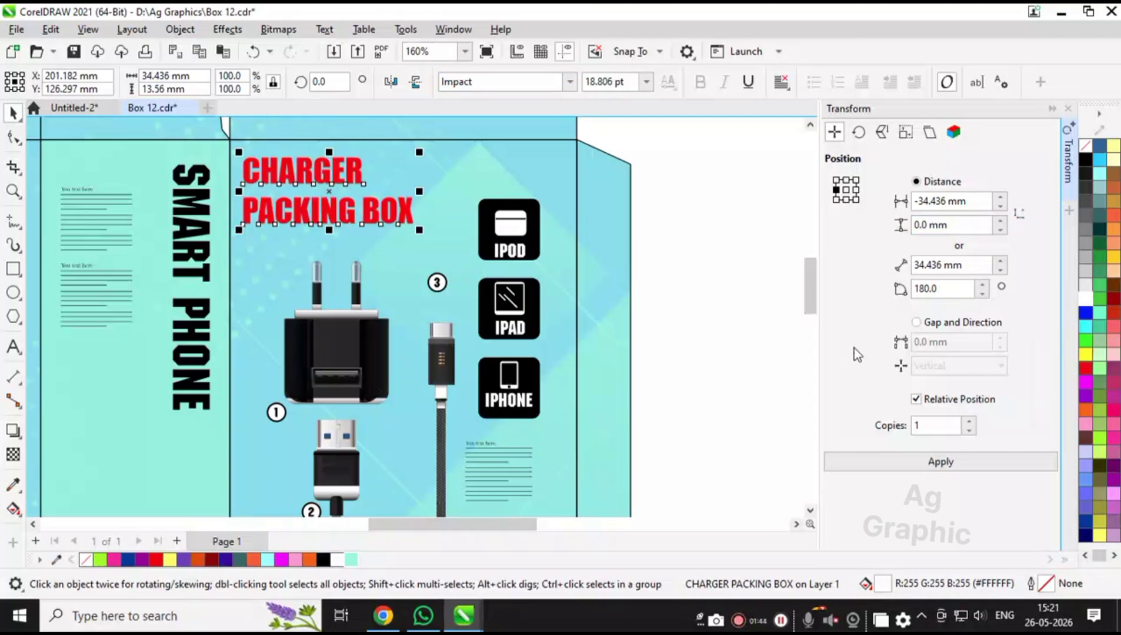
- Apply a vertical fountain fill to the title, running from red at the top to magenta at the bottom
{"action": "scroll", "coordinate": [400, 249], "scroll_direction": "up", "scroll_amount": 1}
{"action": "key", "text": "g"}
{"action": "left_click_drag", "start_coordinate": [279, 133], "coordinate": [276, 209]}
{"action": "left_click", "coordinate": [310, 560]}
{"action": "left_click", "coordinate": [281, 559]}
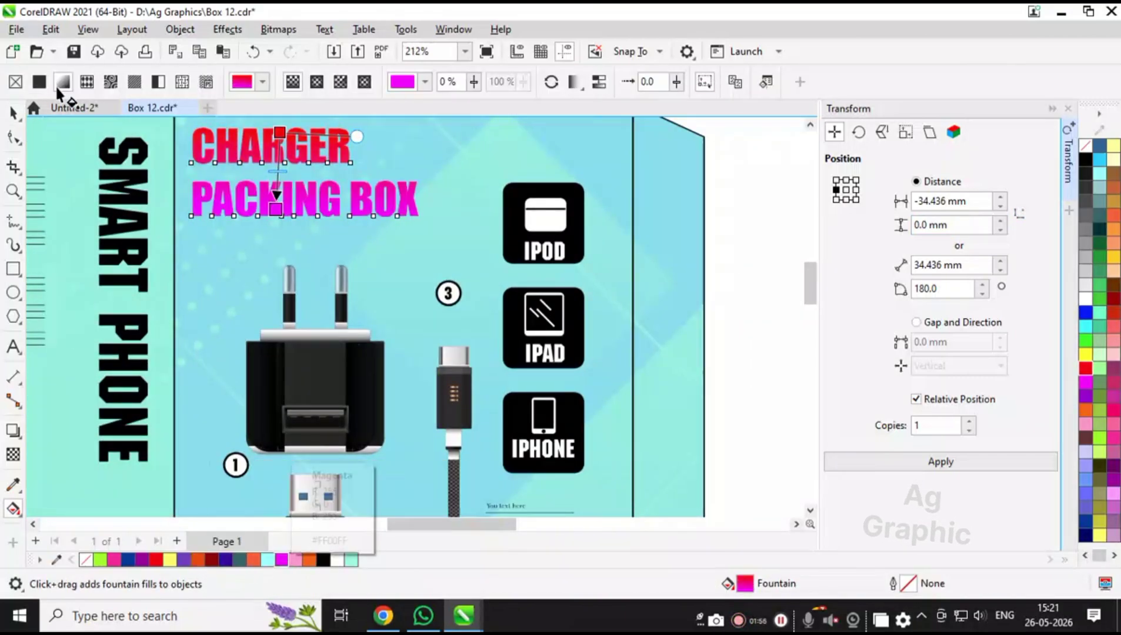
- Tighten the line spacing between the title's two lines to a text height of about 12.4 mm
{"action": "left_click", "coordinate": [13, 137]}
{"action": "left_click_drag", "start_coordinate": [183, 226], "coordinate": [183, 217]}
{"action": "left_click", "coordinate": [13, 113]}
- Move the charger artwork slightly up inside the panel's PowerClip and finish editing the contents
{"action": "scroll", "coordinate": [418, 247], "scroll_direction": "down", "scroll_amount": 5}
{"action": "double_click", "coordinate": [372, 321]}
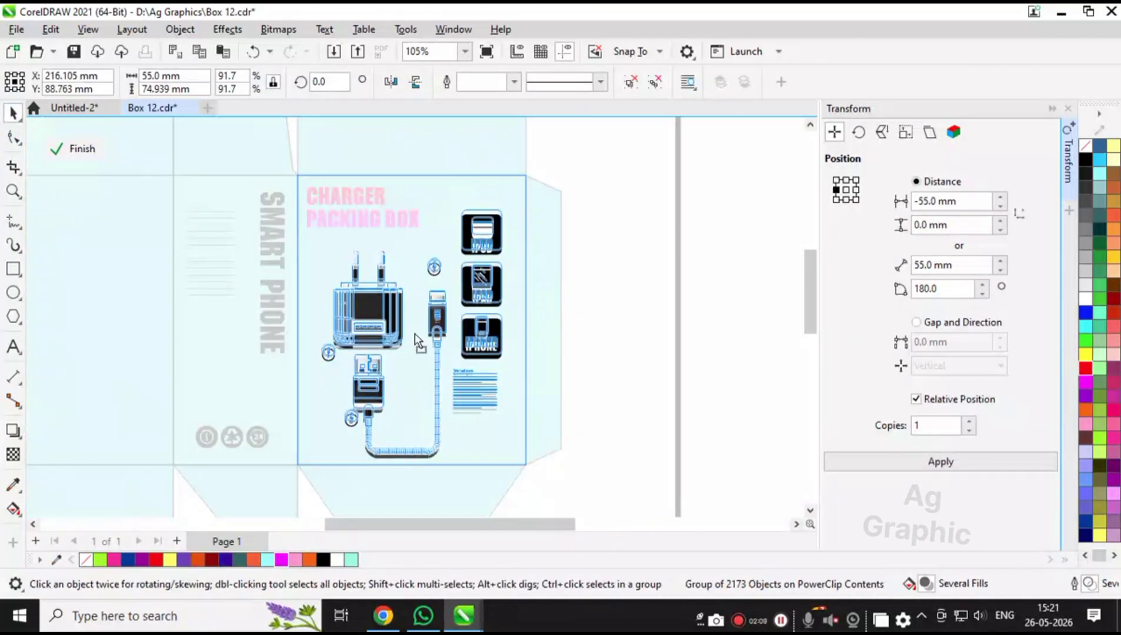
{"action": "left_click", "coordinate": [75, 148]}
- Try to erase text from the title's second line and undo the attempt
{"action": "left_click", "coordinate": [387, 222]}
{"action": "scroll", "coordinate": [391, 219], "scroll_direction": "up", "scroll_amount": 2}
{"action": "scroll", "coordinate": [395, 215], "scroll_direction": "down", "scroll_amount": 1}
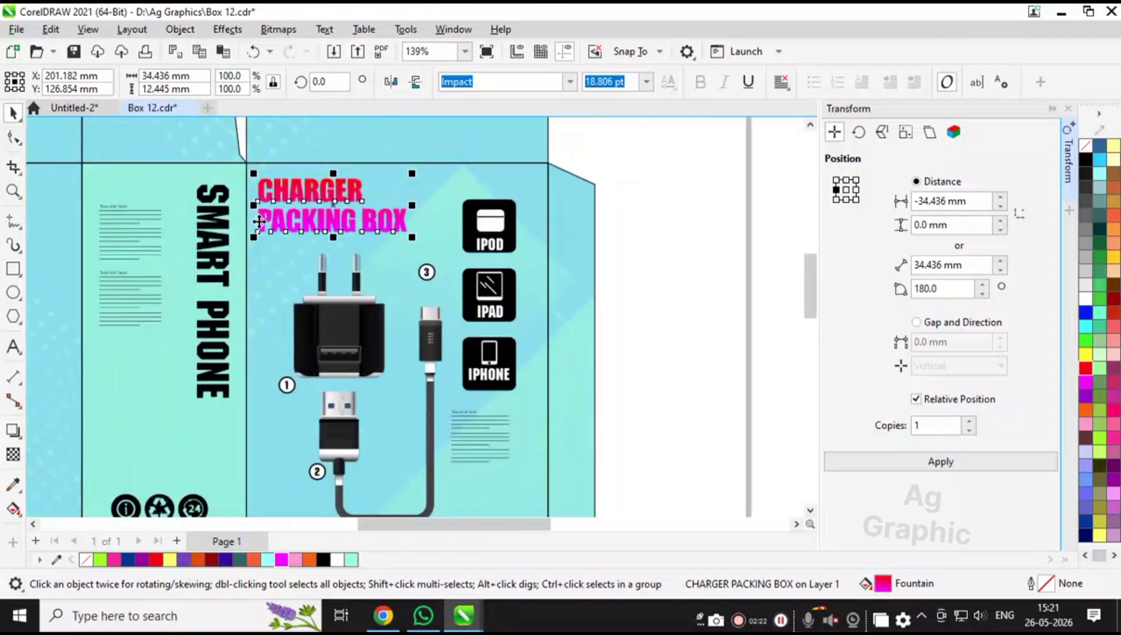
{"action": "double_click", "coordinate": [261, 221]}
{"action": "key", "text": "BackSpace"}
{"action": "left_click", "coordinate": [13, 113]}
{"action": "key", "text": "ctrl+z"}
{"action": "key", "text": "ctrl+z"}
{"action": "left_click", "coordinate": [669, 270]}
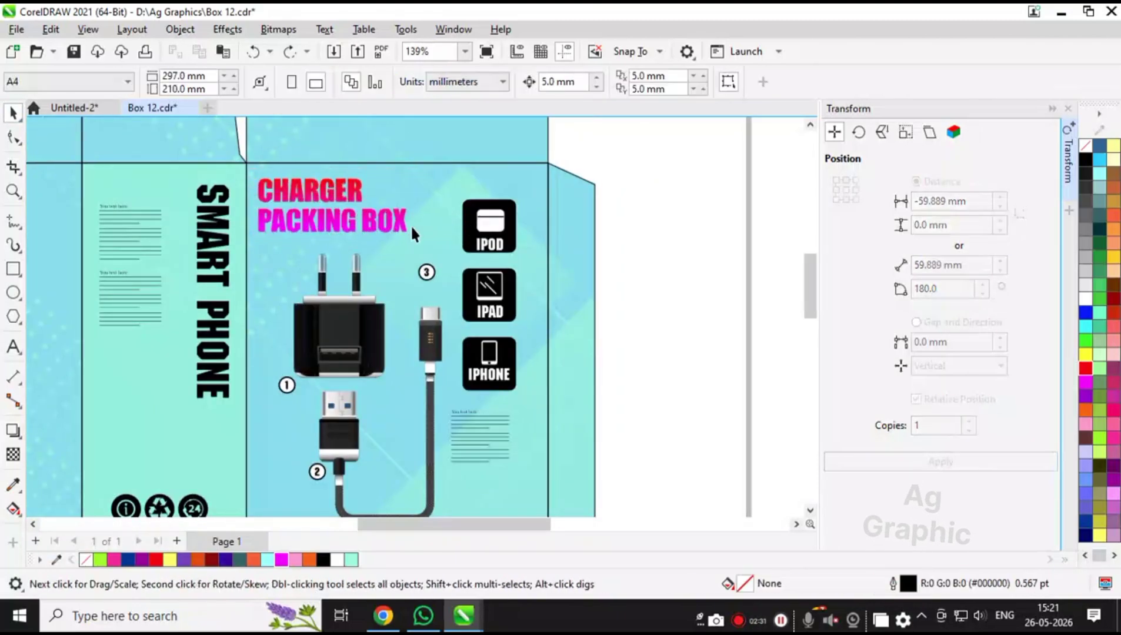
- Delete the line "PACKING BOX" from the charger panel title
{"action": "left_click", "coordinate": [404, 226]}
{"action": "double_click", "coordinate": [260, 220]}
{"action": "left_click_drag", "start_coordinate": [261, 220], "coordinate": [451, 232]}
{"action": "key", "text": "BackSpace"}
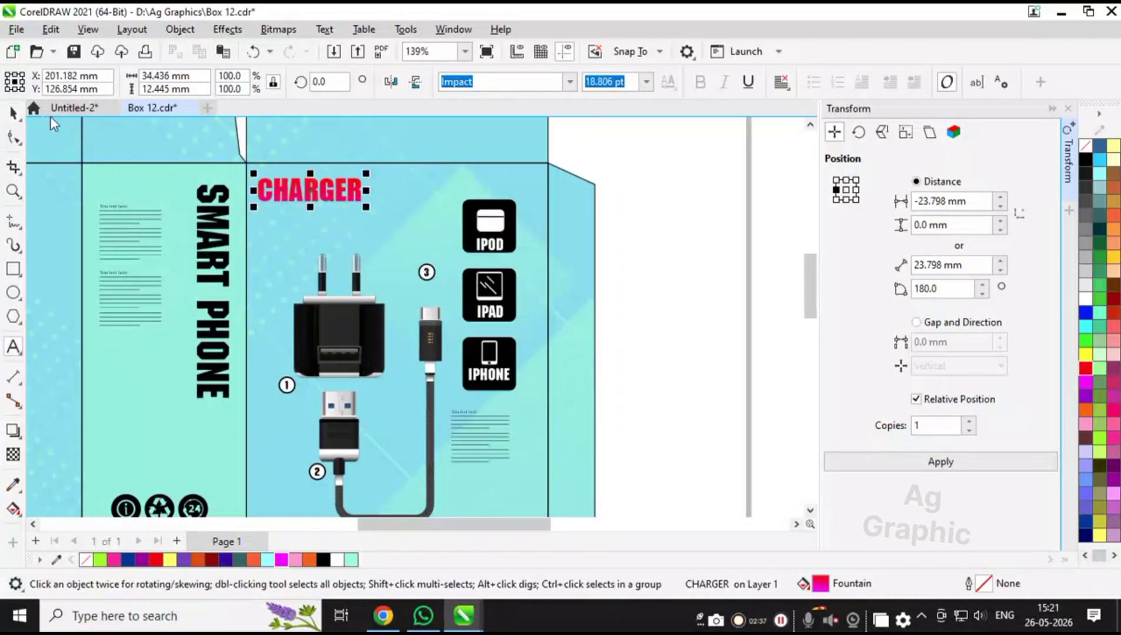
{"action": "left_click", "coordinate": [13, 112]}
{"action": "left_click", "coordinate": [678, 311]}
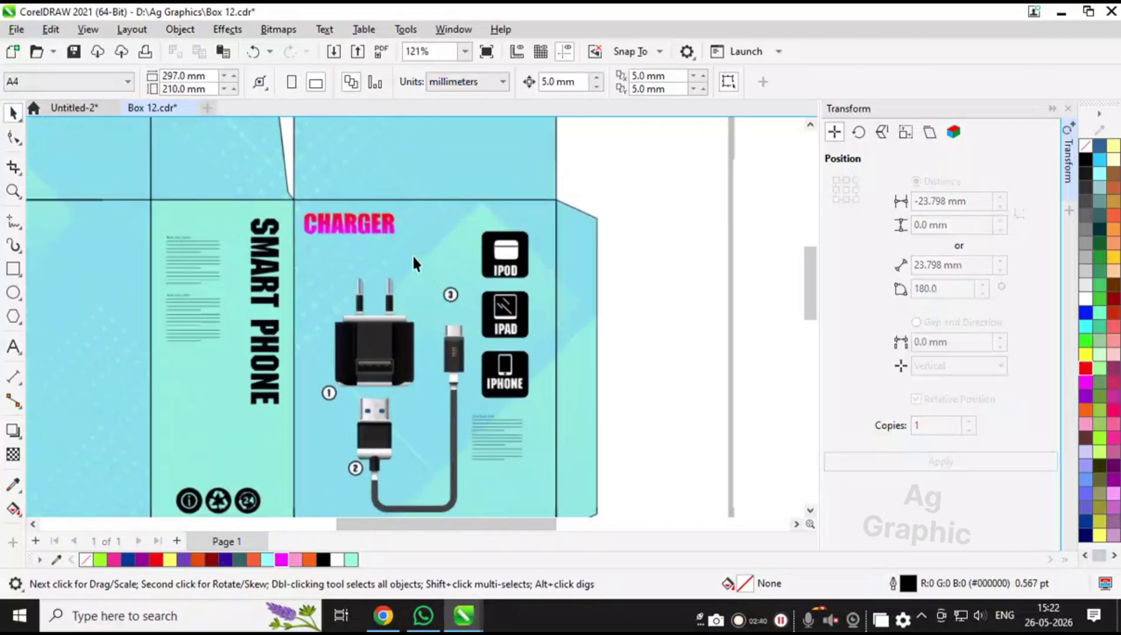
- Undo the latest title edits back to the two-line "CHARGER PACKING BOX" text
{"action": "scroll", "coordinate": [412, 254], "scroll_direction": "up", "scroll_amount": 1}
{"action": "left_click", "coordinate": [344, 223]}
{"action": "key", "text": "ctrl+z"}
{"action": "key", "text": "ctrl+z"}
{"action": "key", "text": "ctrl+z"}
{"action": "key", "text": "ctrl+z"}
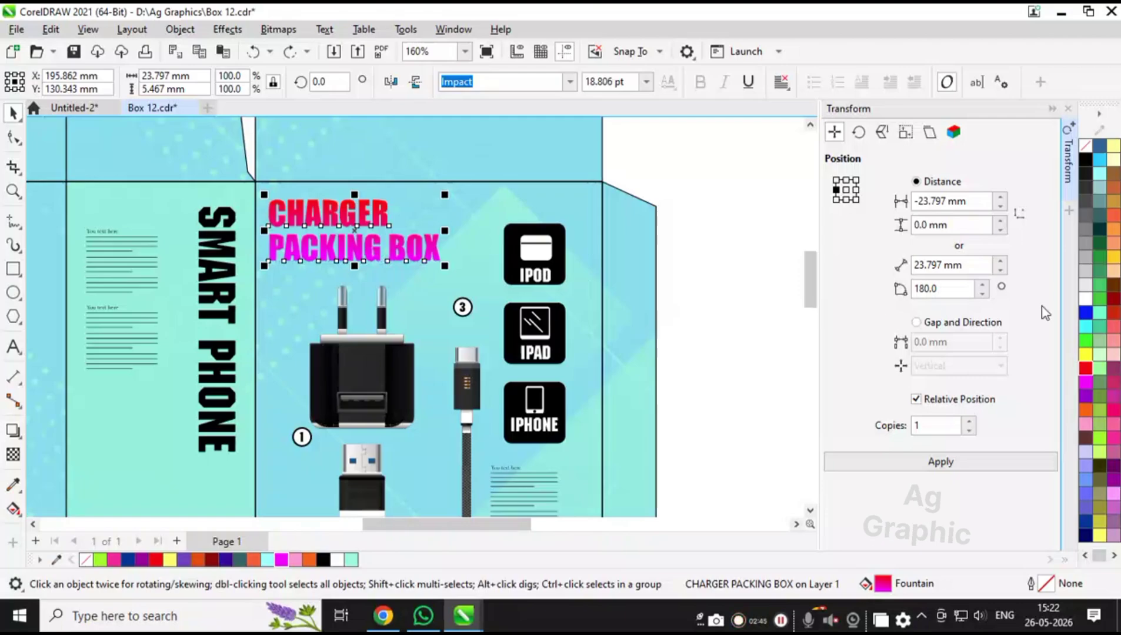
{"action": "left_click", "coordinate": [785, 347]}
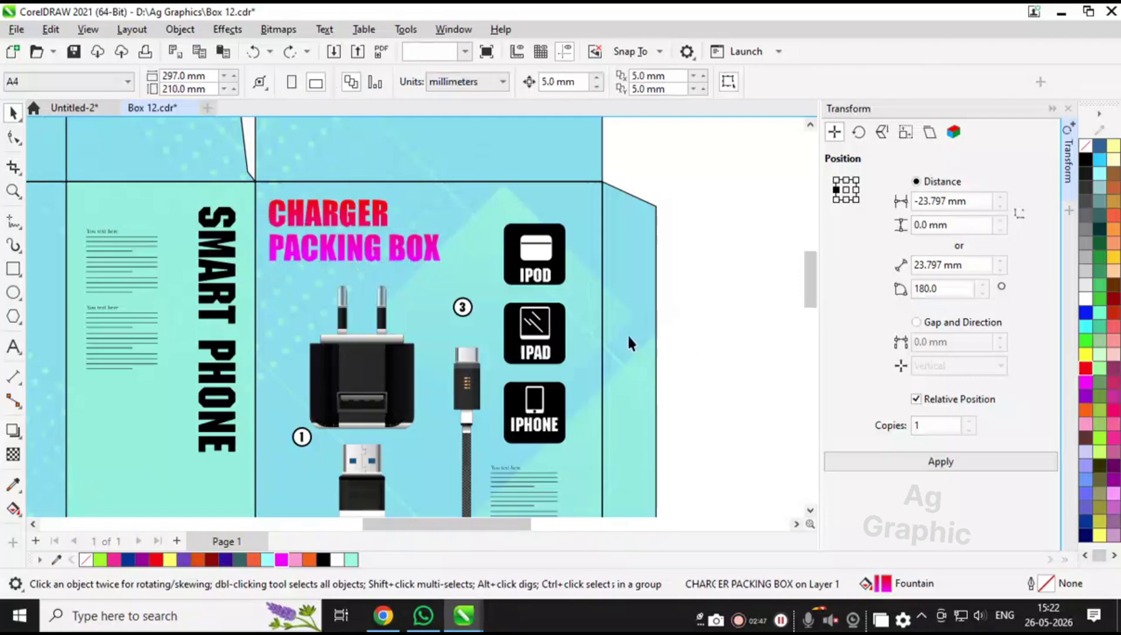
{"action": "scroll", "coordinate": [577, 311], "scroll_direction": "down", "scroll_amount": 3}
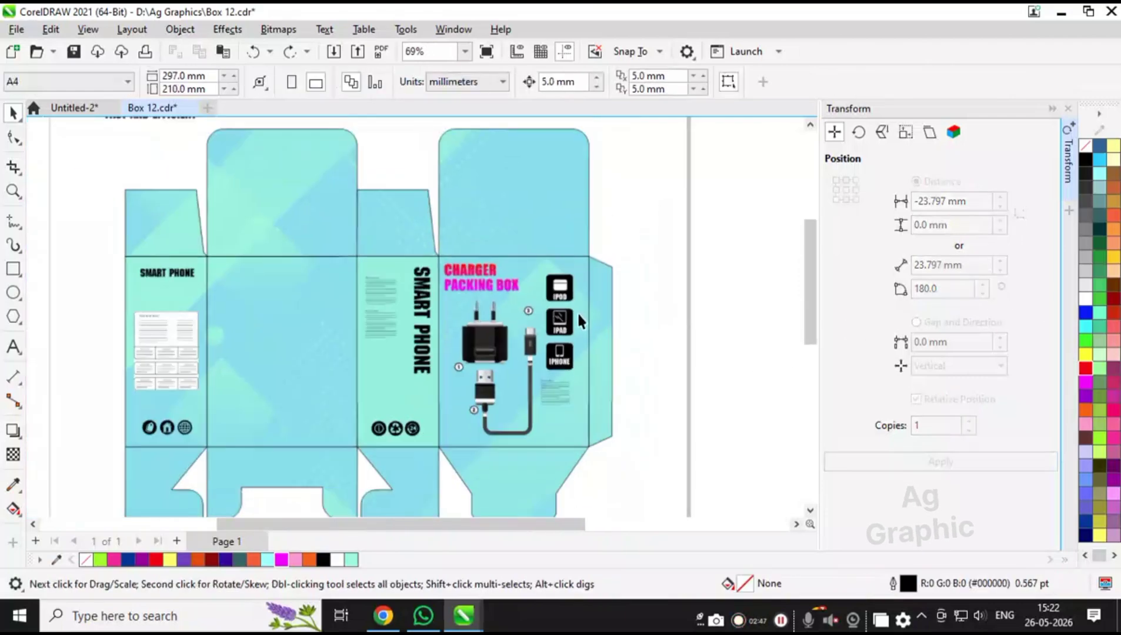
- Open the fill settings of the "CHARGER PACKING BOX" title and change the fill type to uniform
{"action": "left_click", "coordinate": [481, 284]}
{"action": "scroll", "coordinate": [481, 284], "scroll_direction": "up", "scroll_amount": 3}
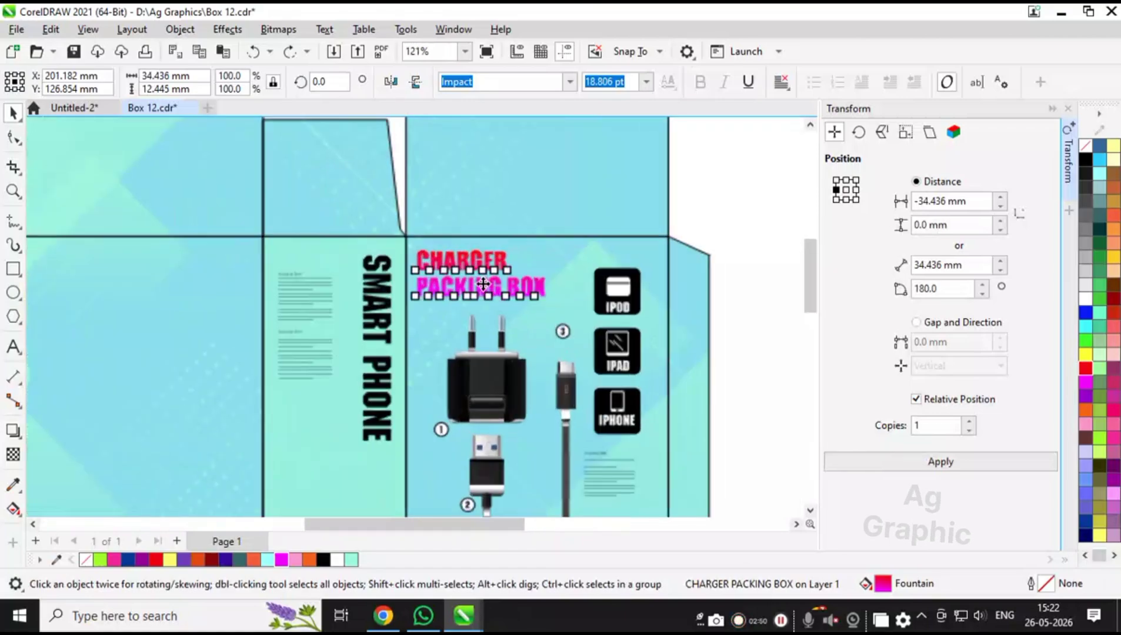
{"action": "scroll", "coordinate": [482, 284], "scroll_direction": "up", "scroll_amount": 2}
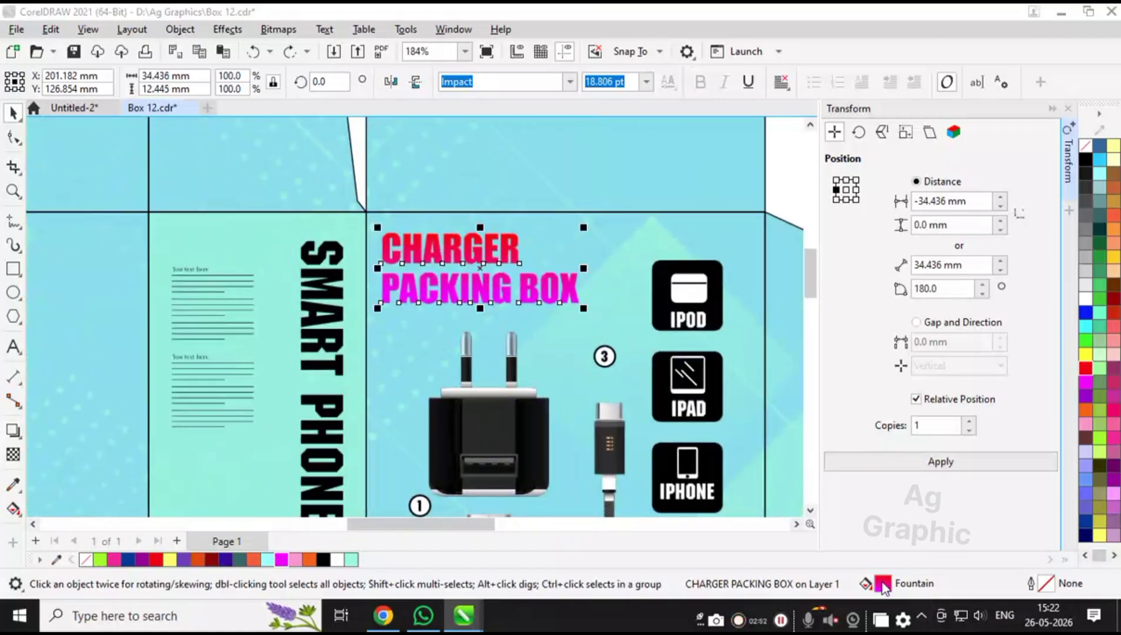
{"action": "double_click", "coordinate": [882, 584]}
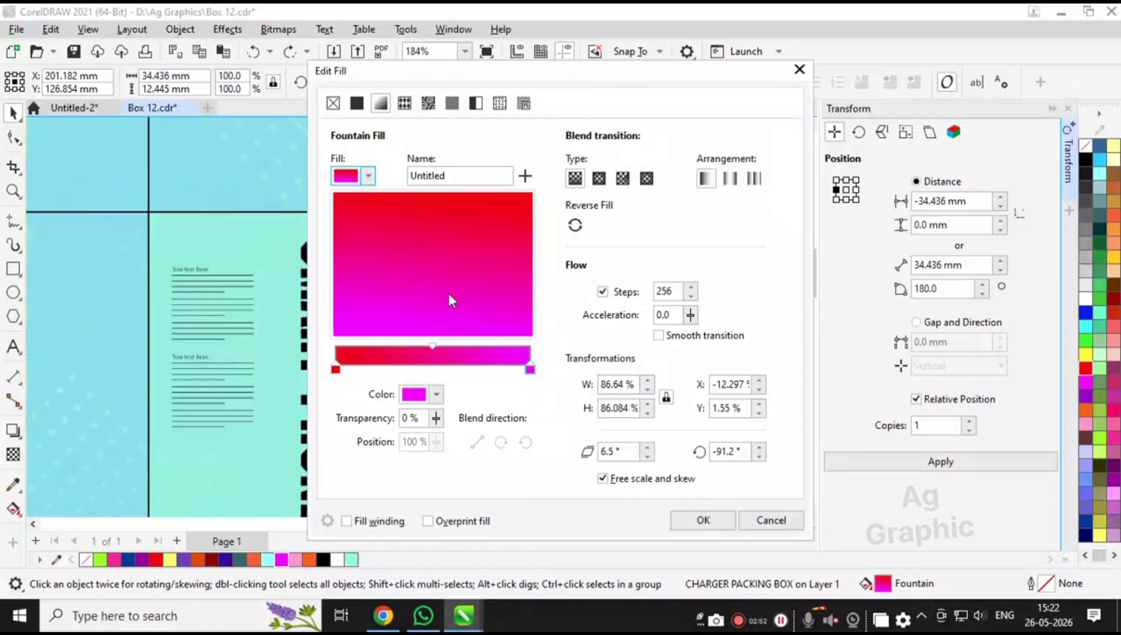
{"action": "left_click", "coordinate": [352, 179]}
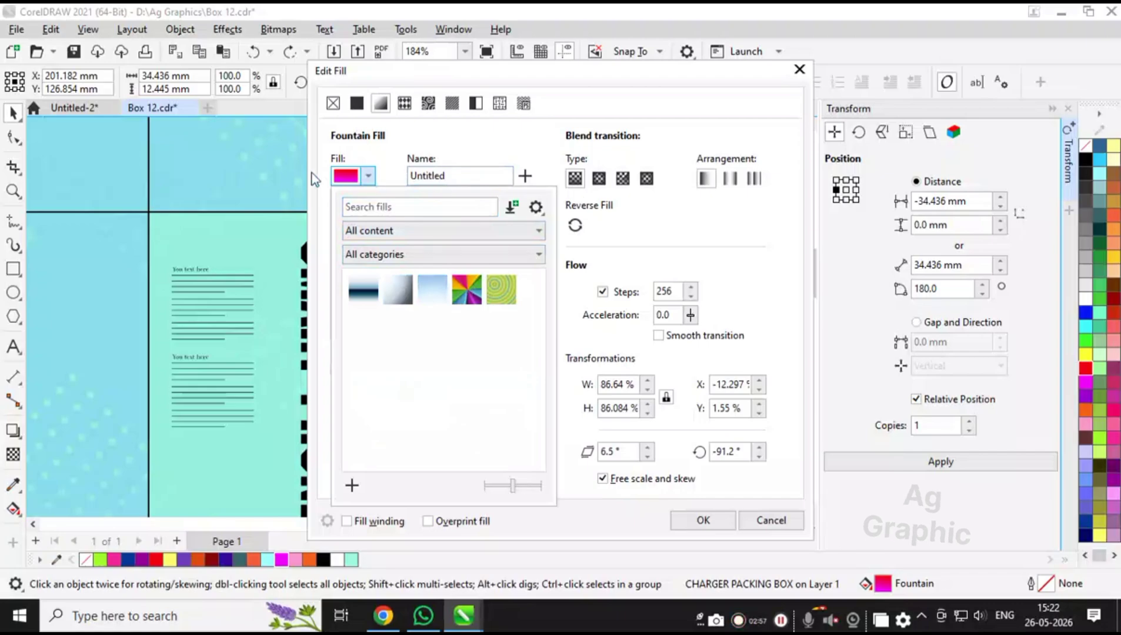
{"action": "left_click", "coordinate": [360, 108]}
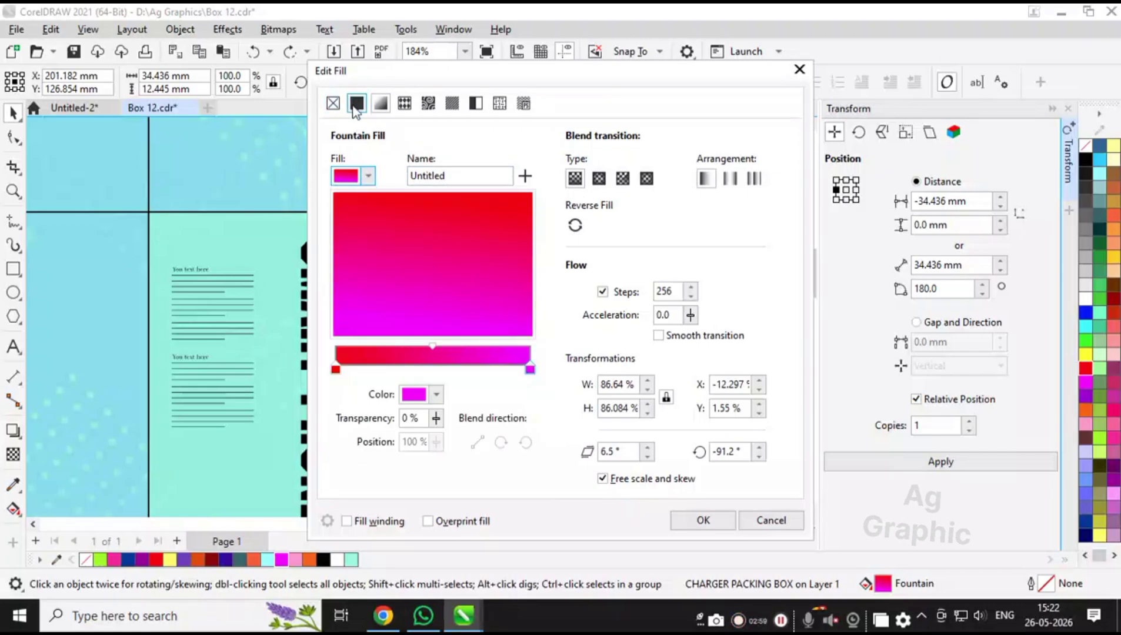
{"action": "left_click", "coordinate": [354, 104]}
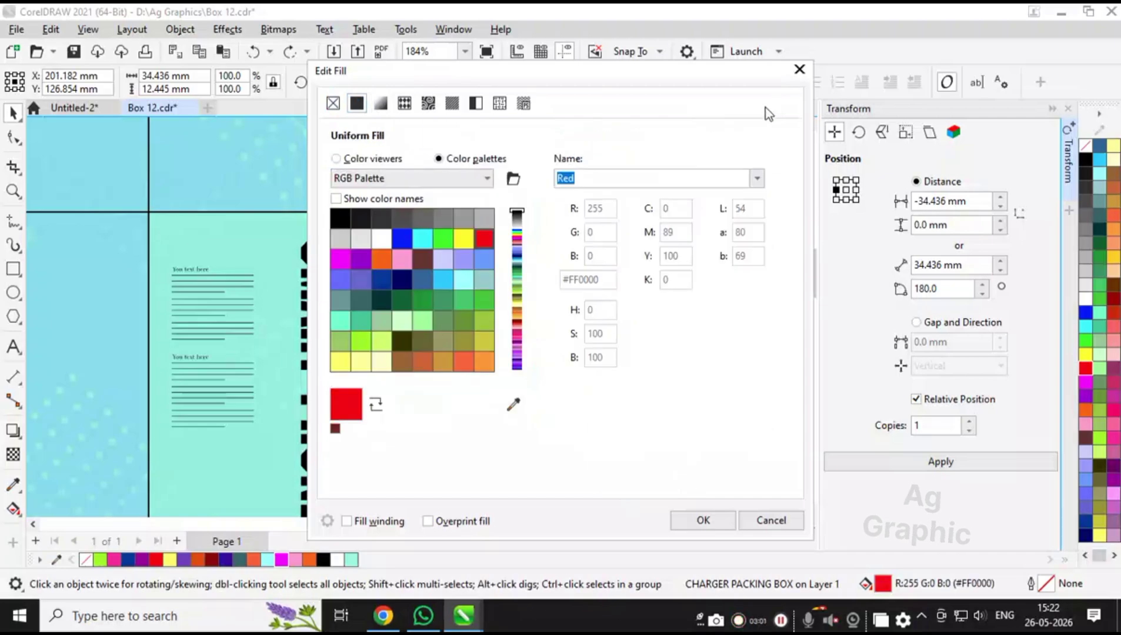
- Fill the "CHARGER PACKING BOX" title uniformly with Gold from the RGB palette
{"action": "left_click", "coordinate": [756, 179]}
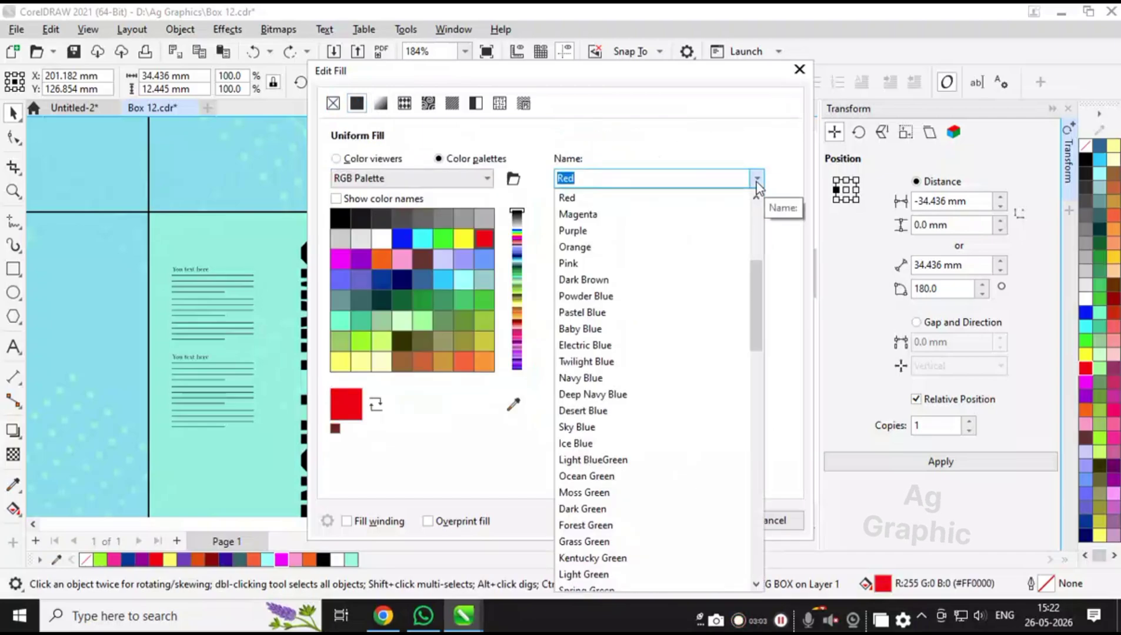
{"action": "type", "text": "G"}
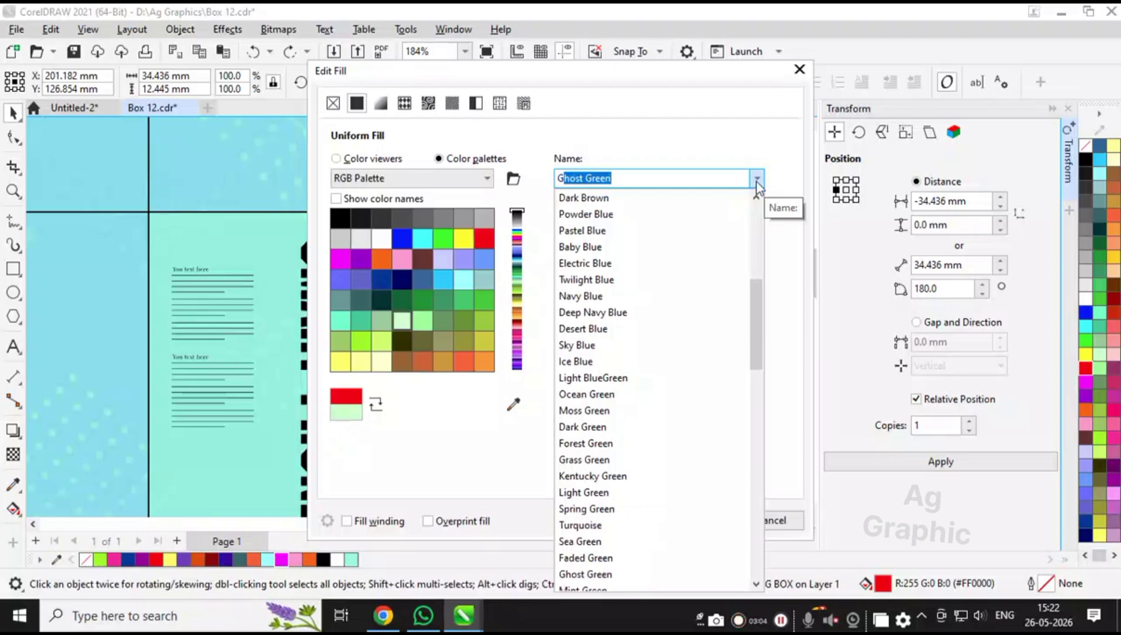
{"action": "type", "text": "old"}
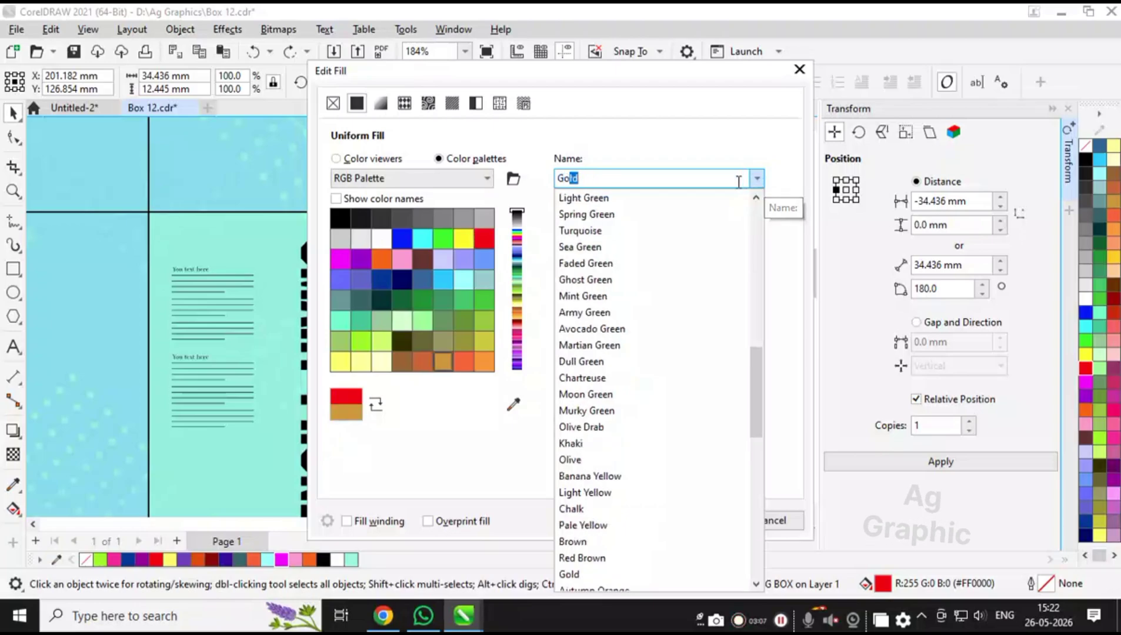
{"action": "left_click", "coordinate": [738, 181]}
{"action": "key", "text": "Return"}
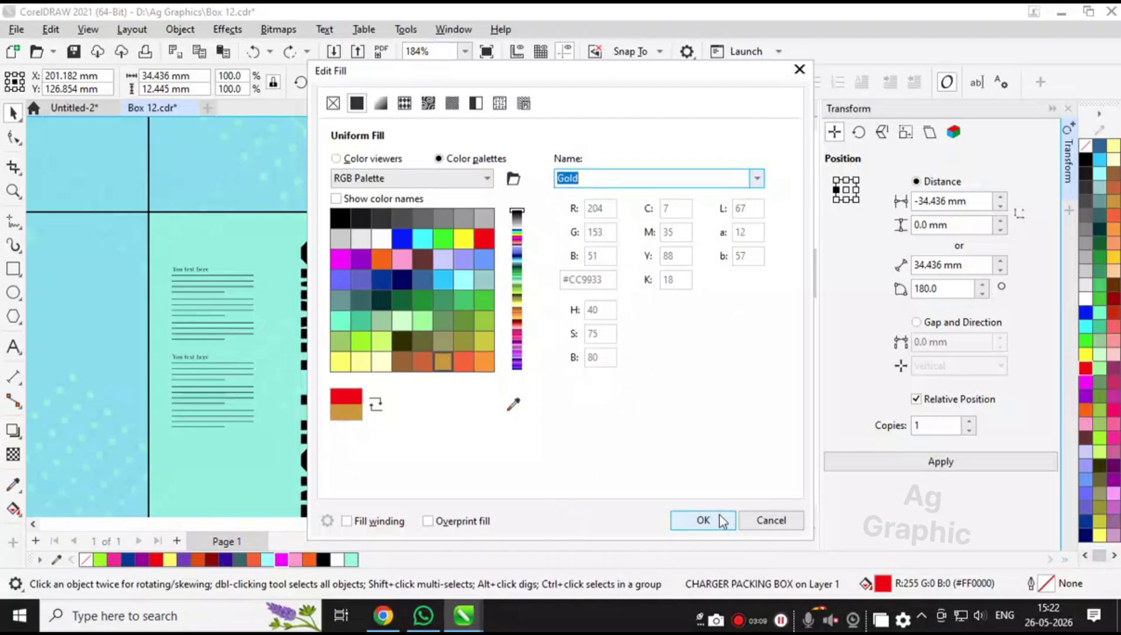
{"action": "left_click", "coordinate": [703, 519]}
{"action": "scroll", "coordinate": [460, 274], "scroll_direction": "up", "scroll_amount": 1}
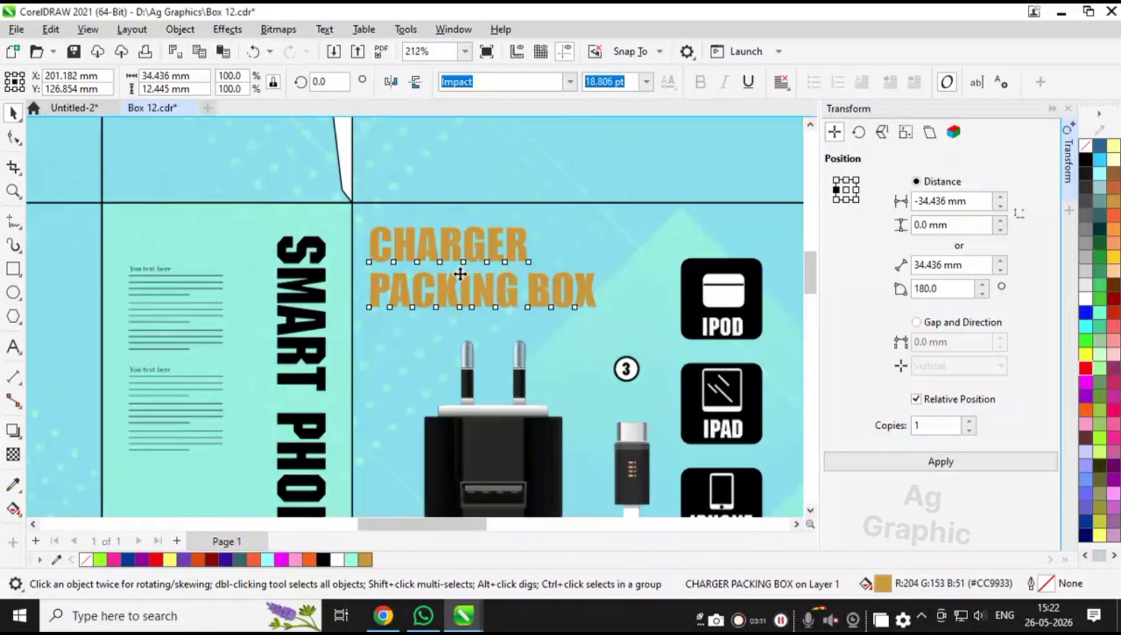
{"action": "scroll", "coordinate": [460, 274], "scroll_direction": "up", "scroll_amount": 2}
{"action": "scroll", "coordinate": [456, 294], "scroll_direction": "down", "scroll_amount": 7}
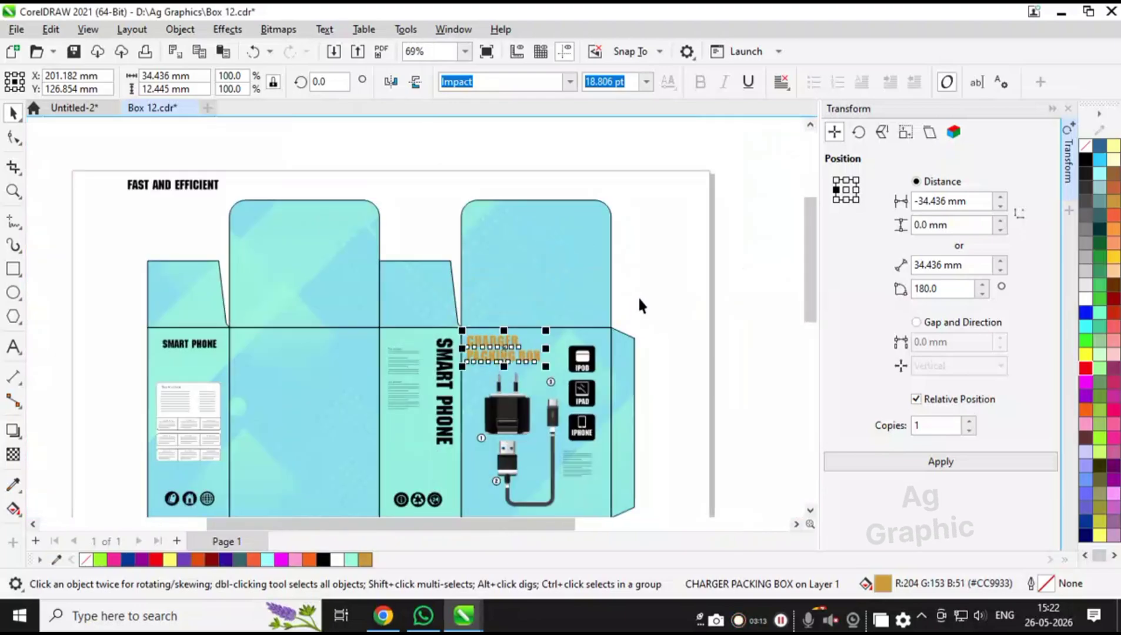
{"action": "left_click", "coordinate": [639, 299]}
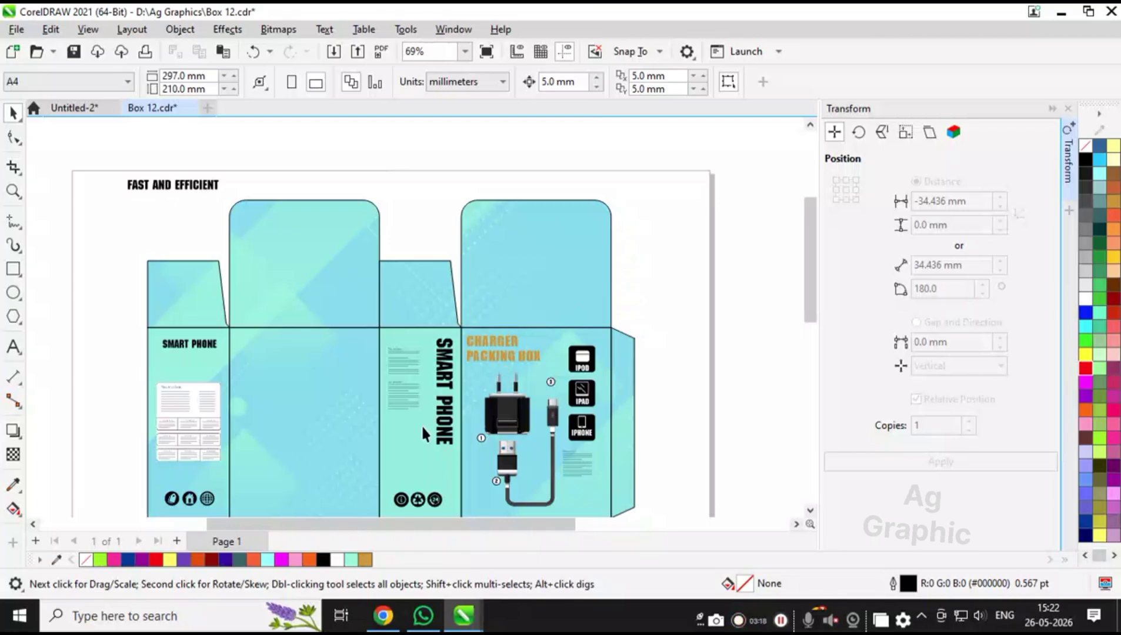
{"action": "scroll", "coordinate": [421, 424], "scroll_direction": "down", "scroll_amount": 1}
{"action": "scroll", "coordinate": [433, 498], "scroll_direction": "up", "scroll_amount": 1}
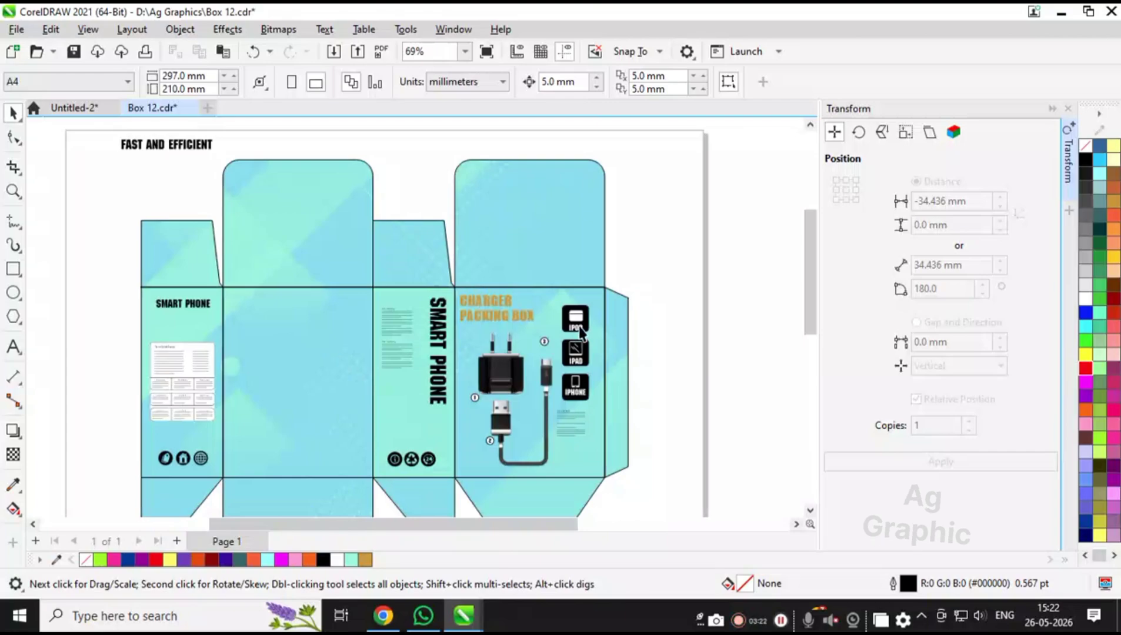
- Convert the "CHARGER PACKING BOX" title to curves and give it a 1.0 pt gold outline
{"action": "left_click", "coordinate": [493, 318]}
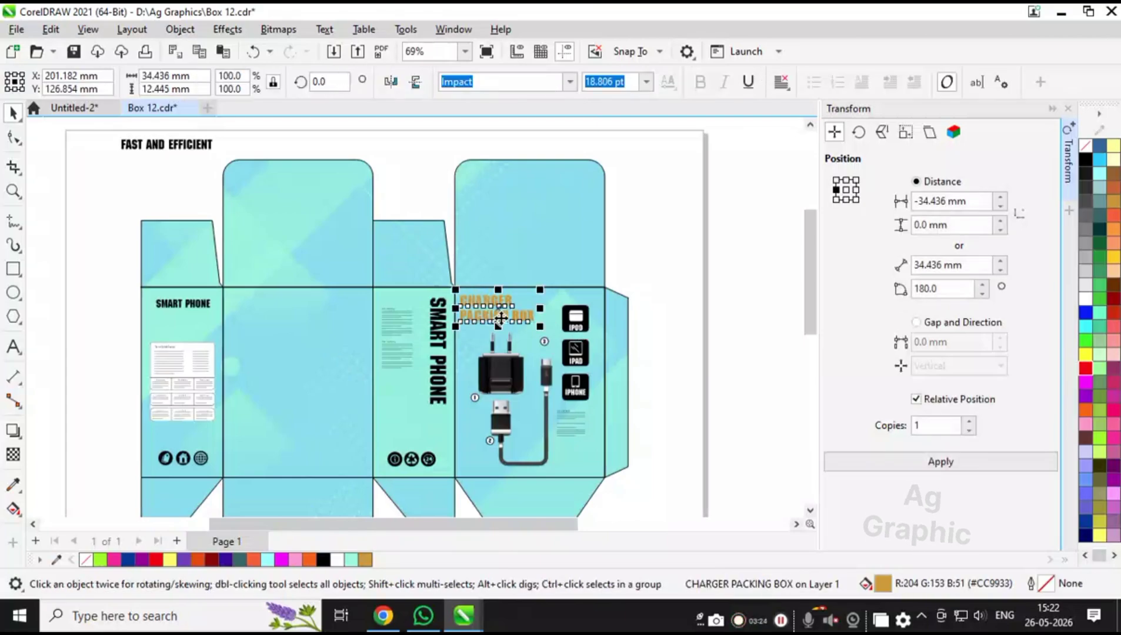
{"action": "scroll", "coordinate": [500, 318], "scroll_direction": "up", "scroll_amount": 5}
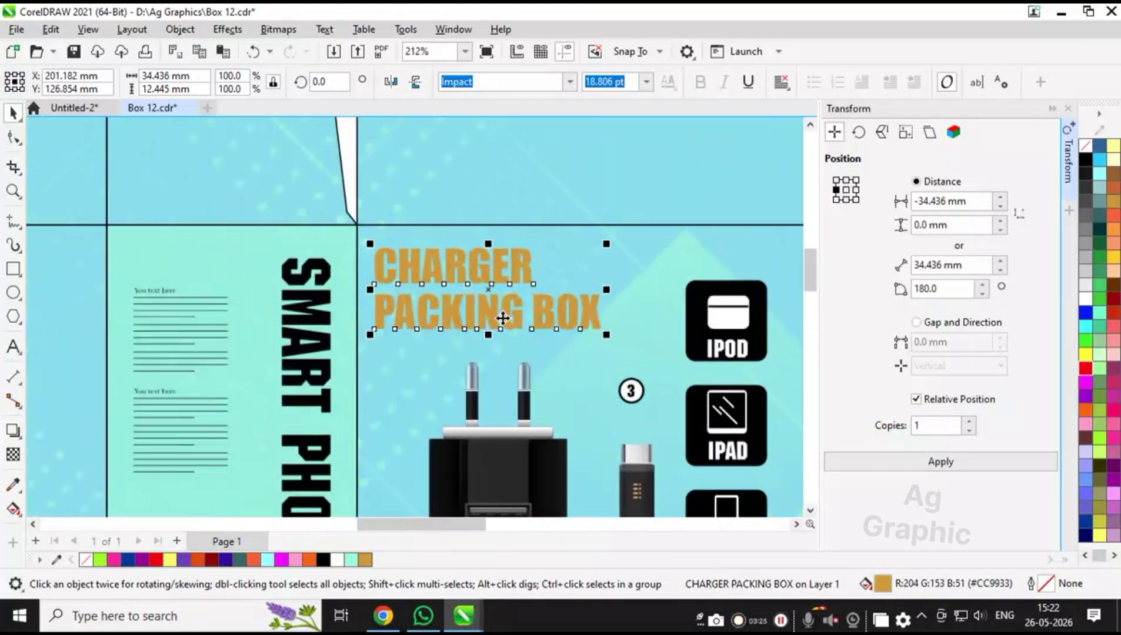
{"action": "key", "text": "ctrl+q"}
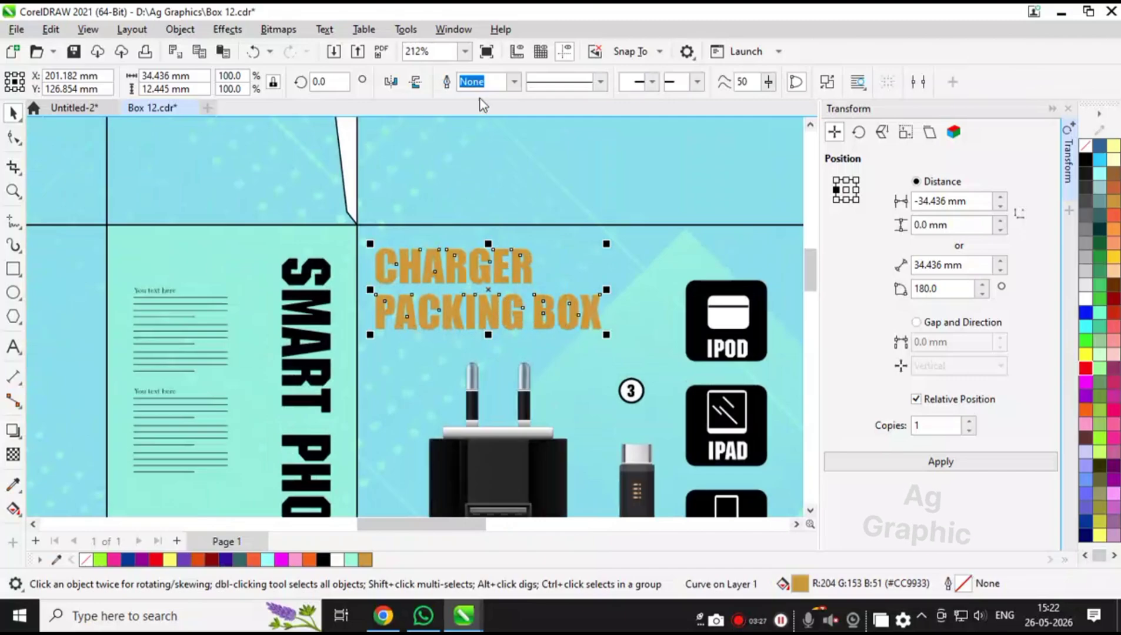
{"action": "left_click", "coordinate": [514, 82]}
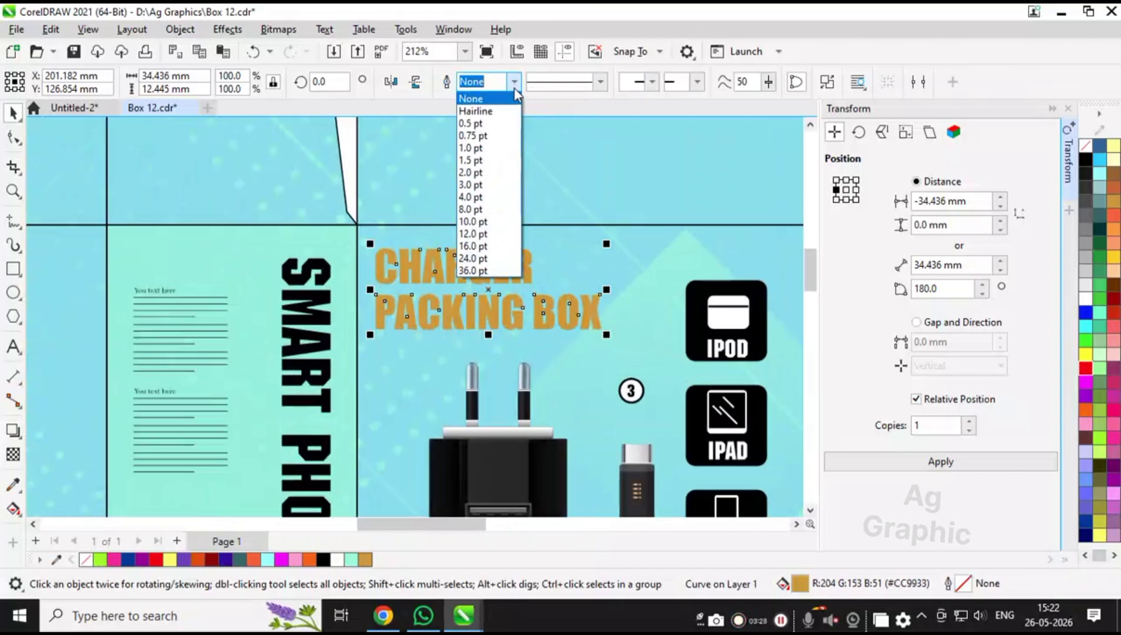
{"action": "left_click", "coordinate": [511, 148]}
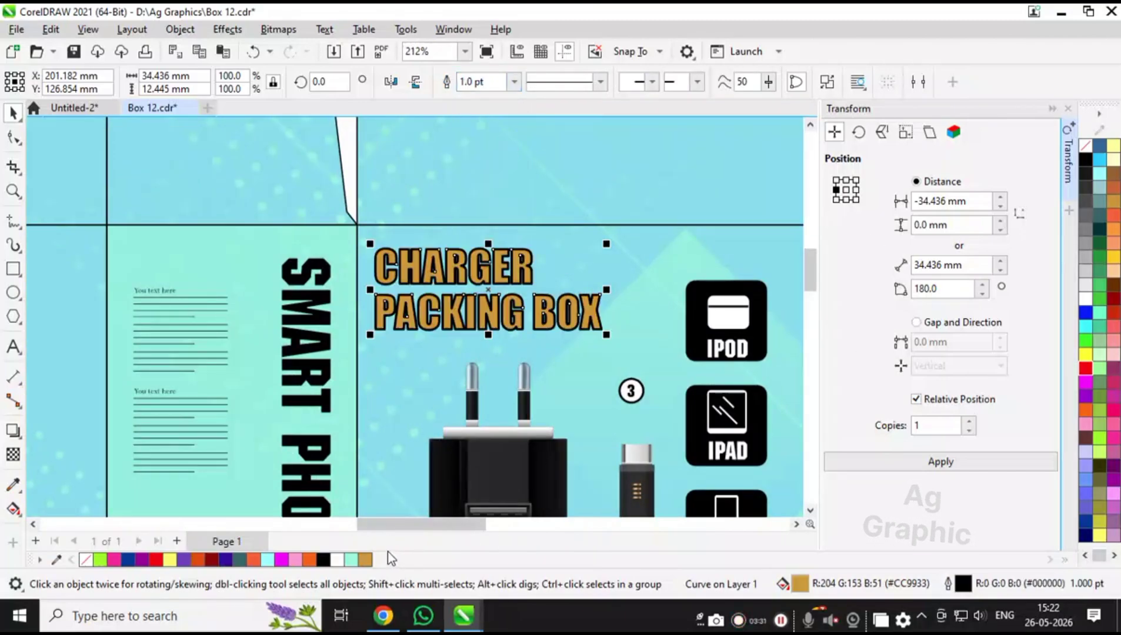
{"action": "right_click", "coordinate": [365, 559]}
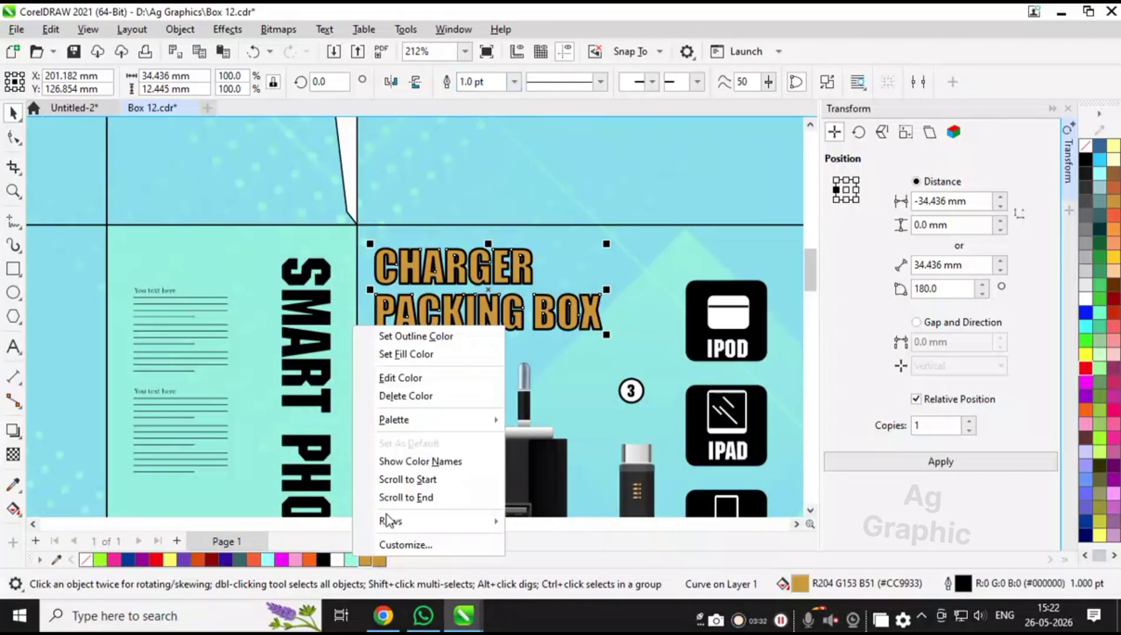
{"action": "left_click", "coordinate": [433, 338]}
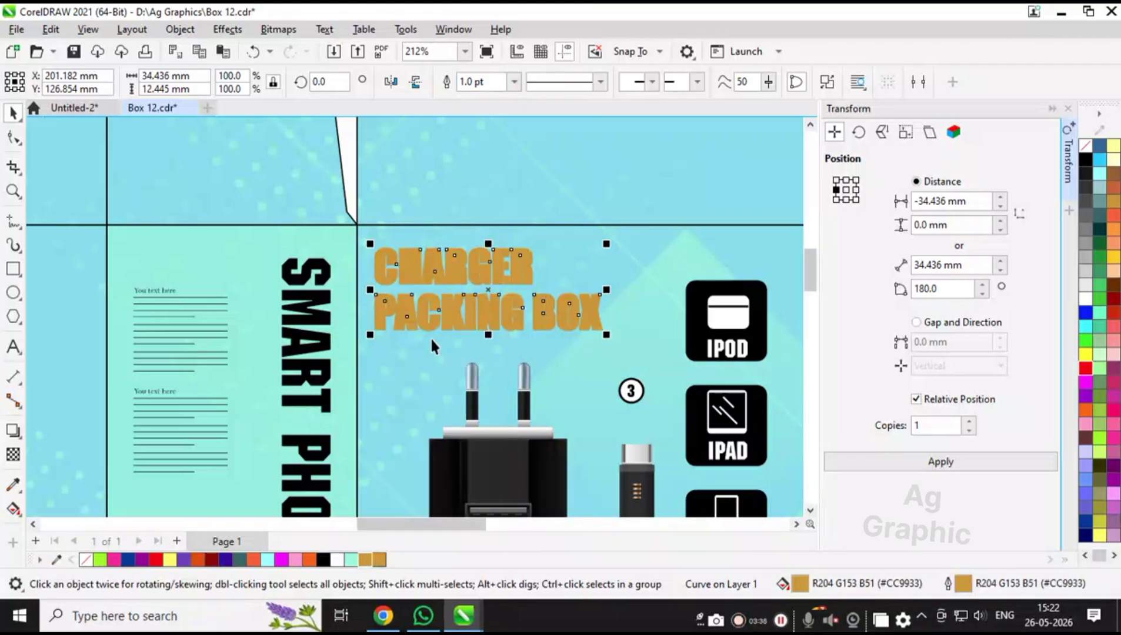
- Try a magenta fill on the title text in front of the gold-outlined curves
{"action": "left_click", "coordinate": [281, 559]}
{"action": "scroll", "coordinate": [448, 319], "scroll_direction": "up", "scroll_amount": 2}
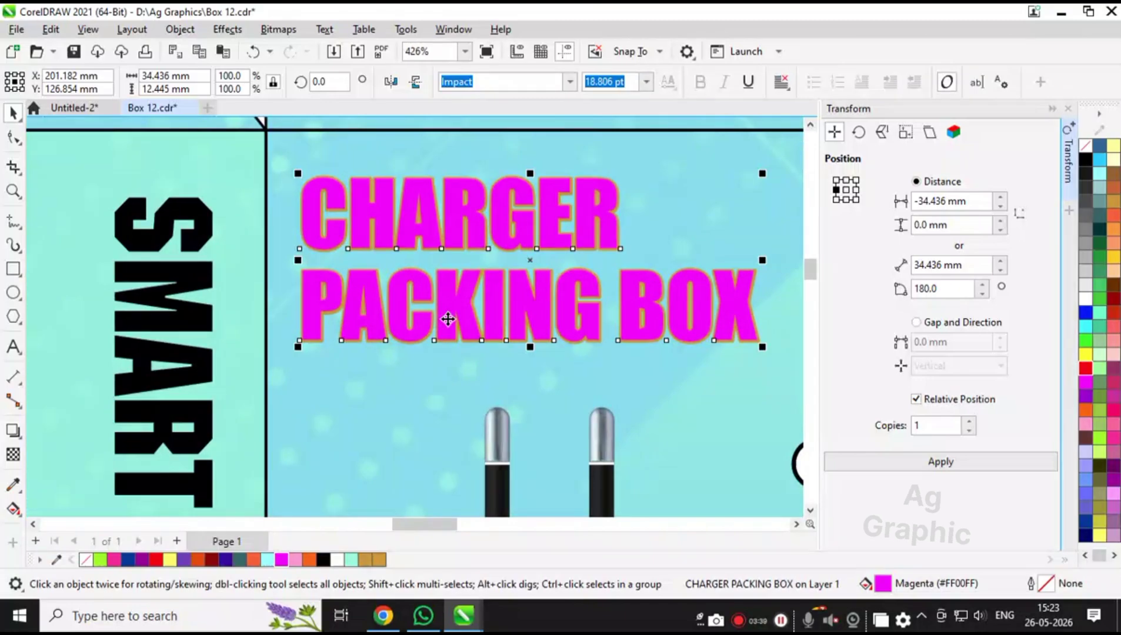
{"action": "key", "text": "ctrl+z"}
- Set both the fill and the outline color of the front "CHARGER PACKING BOX" text to white
{"action": "left_click", "coordinate": [467, 228]}
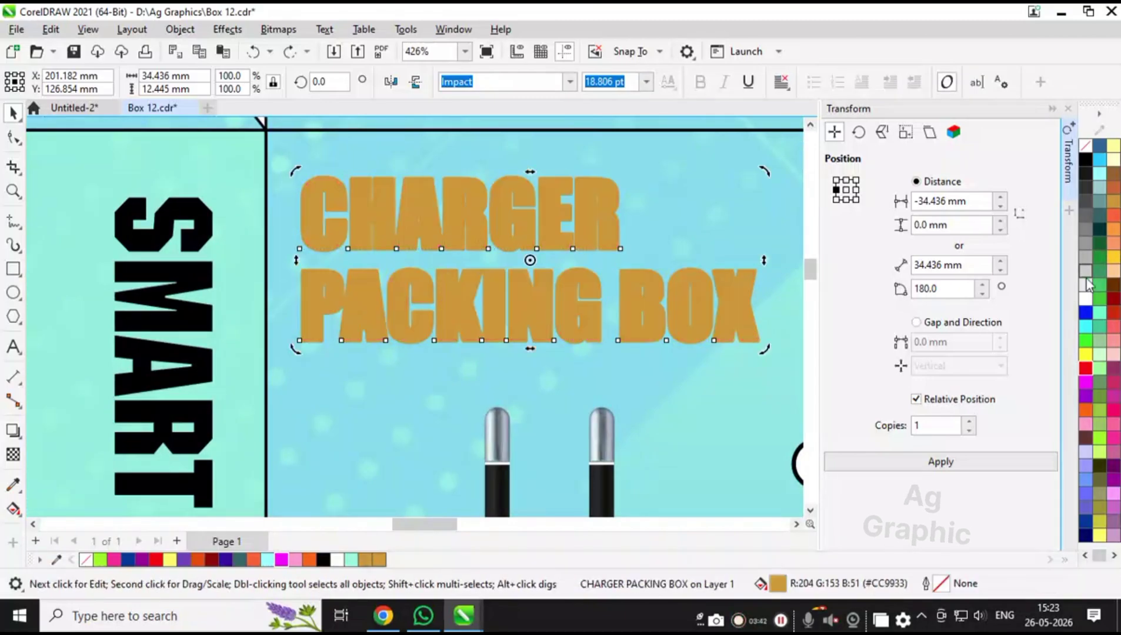
{"action": "left_click", "coordinate": [1085, 299]}
{"action": "right_click", "coordinate": [1084, 304]}
{"action": "left_click", "coordinate": [1076, 307]}
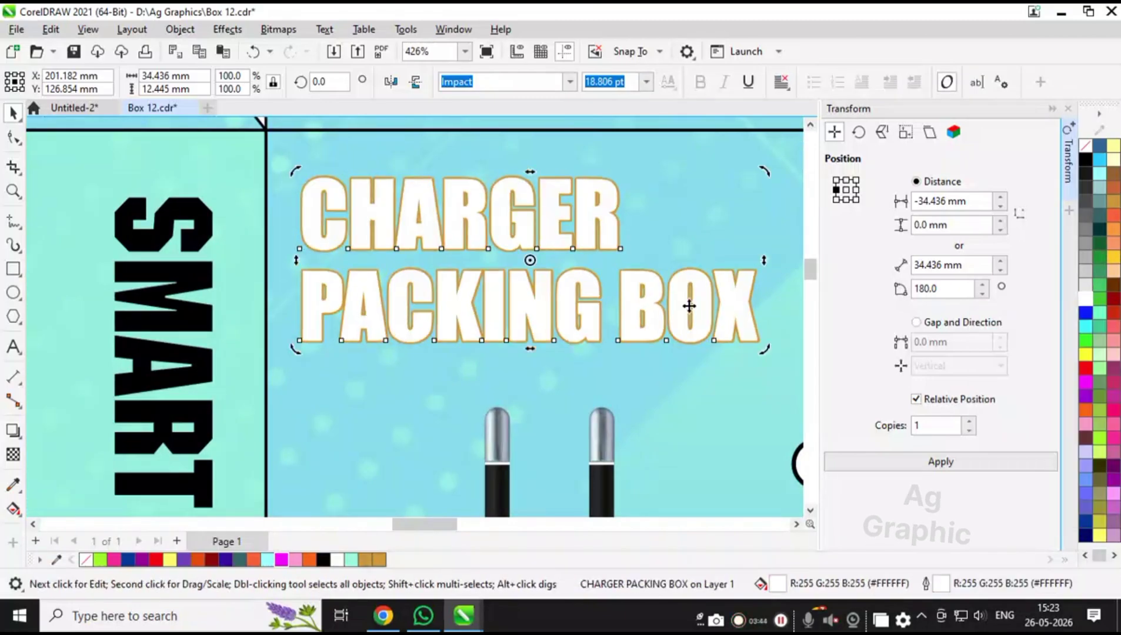
{"action": "right_click", "coordinate": [1083, 301]}
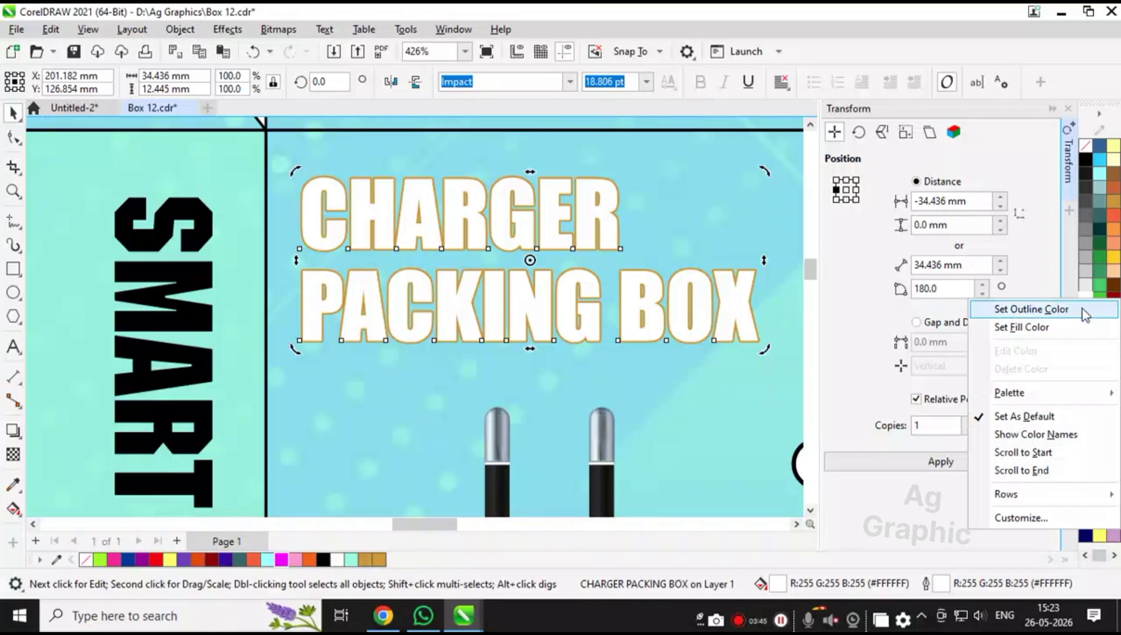
{"action": "left_click", "coordinate": [1081, 310]}
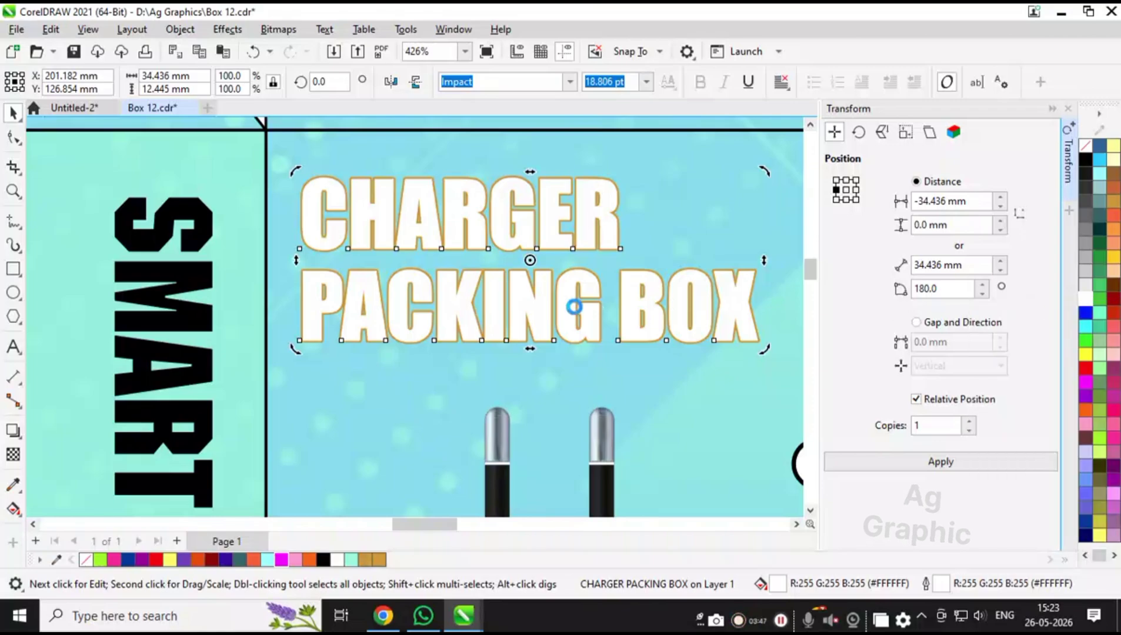
- Set the outline width of the title's gold backing curves to 1.5 pt, keeping the white text in front
{"action": "key", "text": "ctrl+z"}
{"action": "key", "text": "ctrl+shift+z"}
{"action": "key", "text": "ctrl+z"}
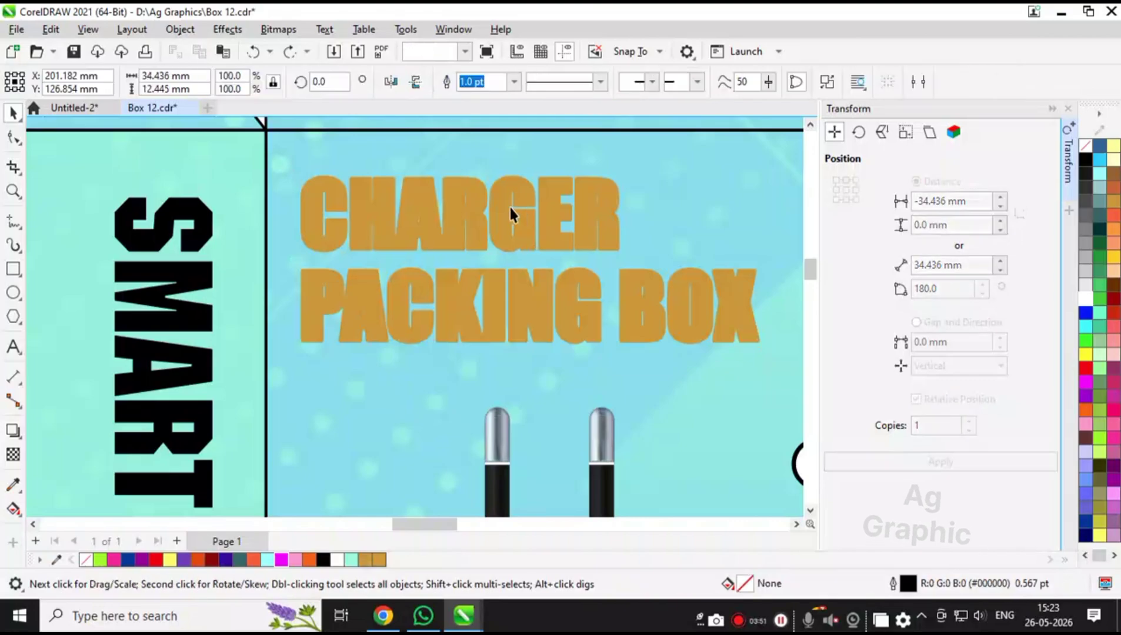
{"action": "left_click", "coordinate": [514, 82]}
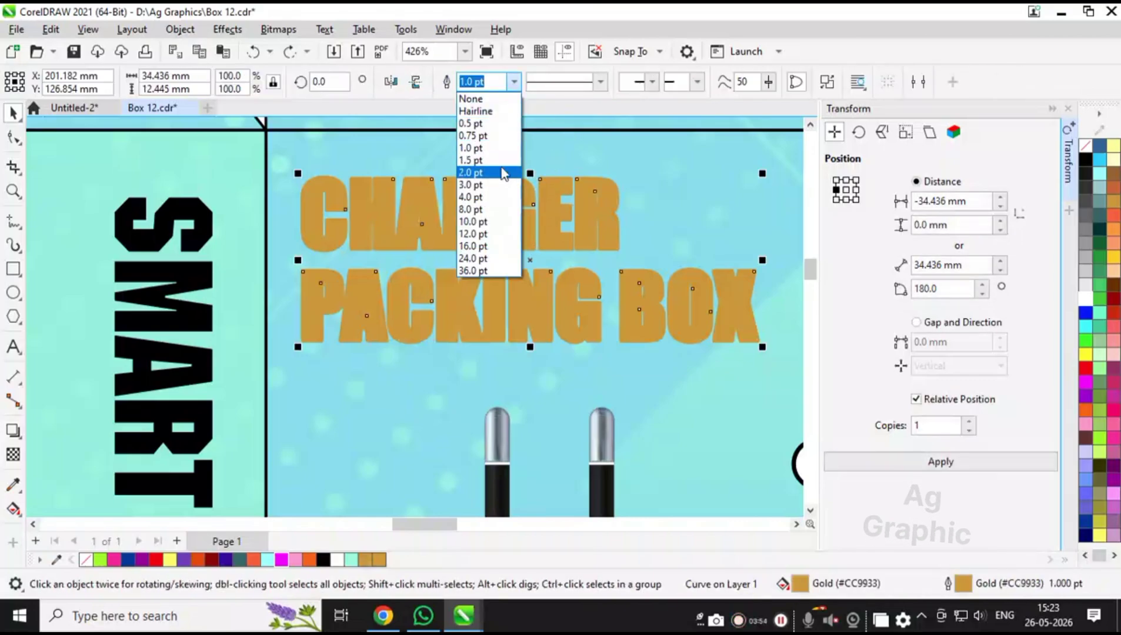
{"action": "left_click", "coordinate": [491, 159]}
{"action": "key", "text": "ctrl+z"}
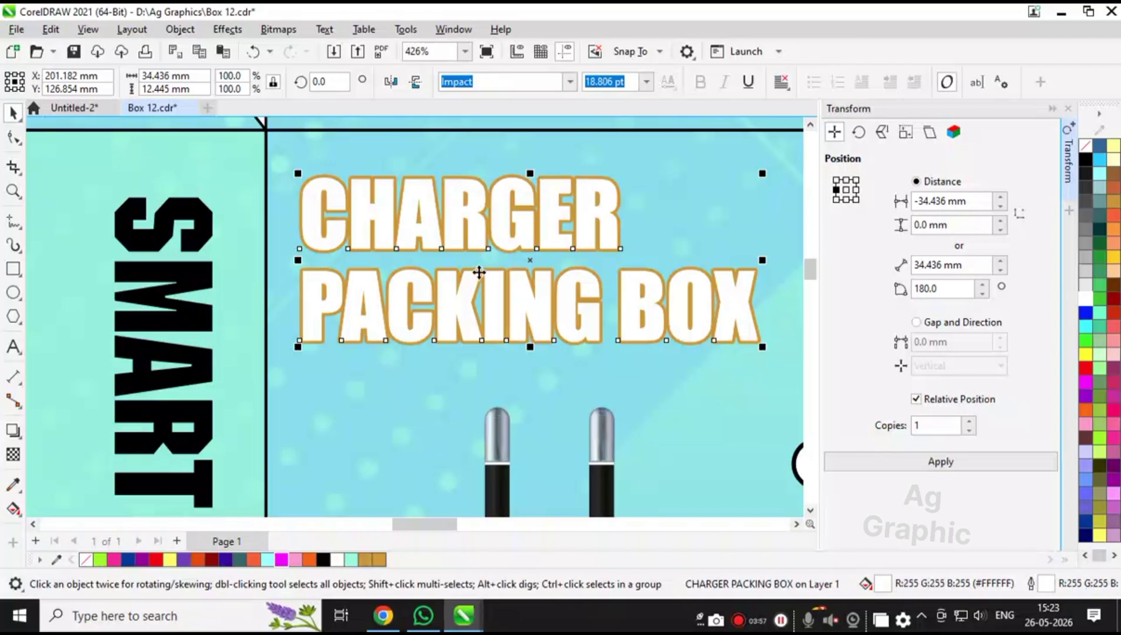
- Set the fill and outline of the title's backing curves to white, with the text back in front
{"action": "key", "text": "ctrl+q"}
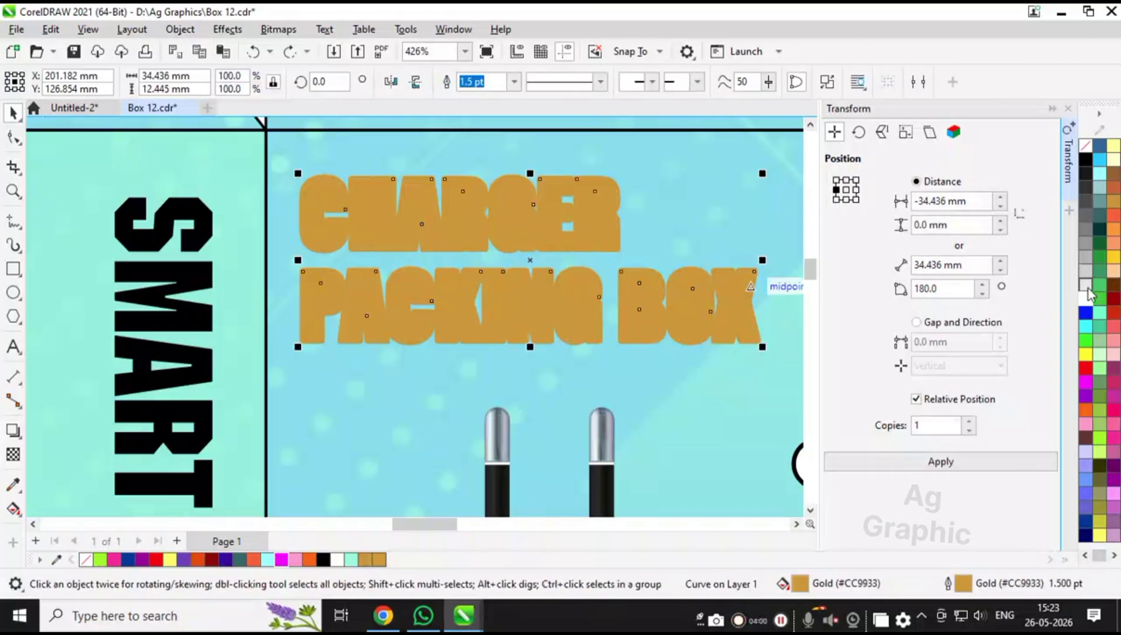
{"action": "left_click", "coordinate": [1085, 299]}
{"action": "right_click", "coordinate": [1087, 300]}
{"action": "left_click", "coordinate": [953, 310]}
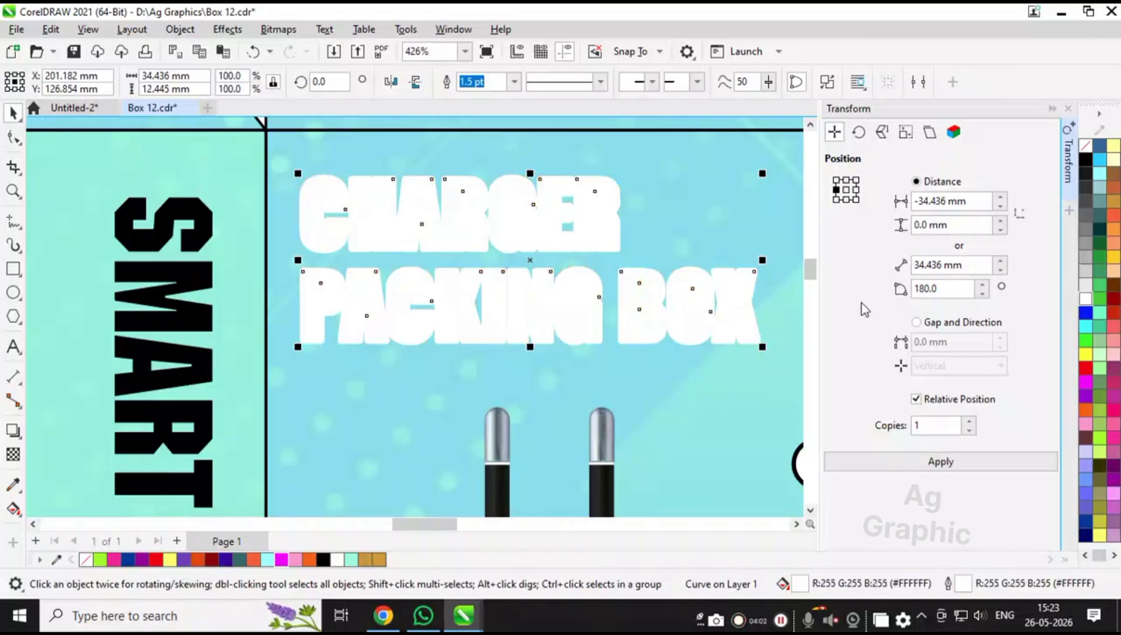
{"action": "key", "text": "ctrl+z"}
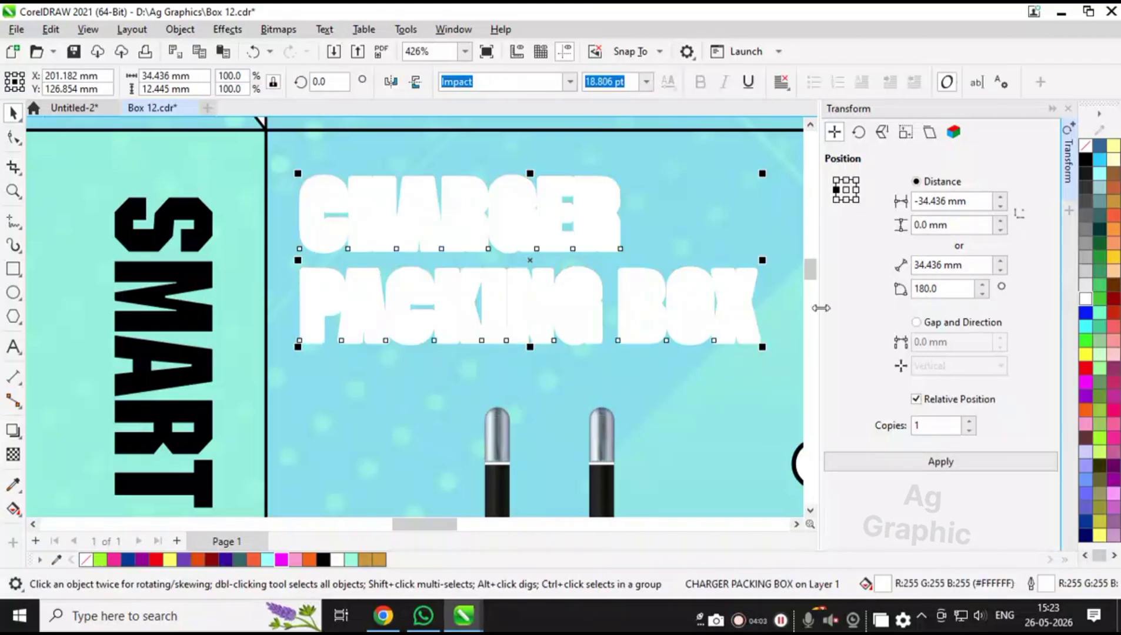
- Apply a vertical fountain fill to the title text, running from dark red at the top to magenta at the bottom
{"action": "left_click", "coordinate": [211, 559]}
{"action": "key", "text": "g"}
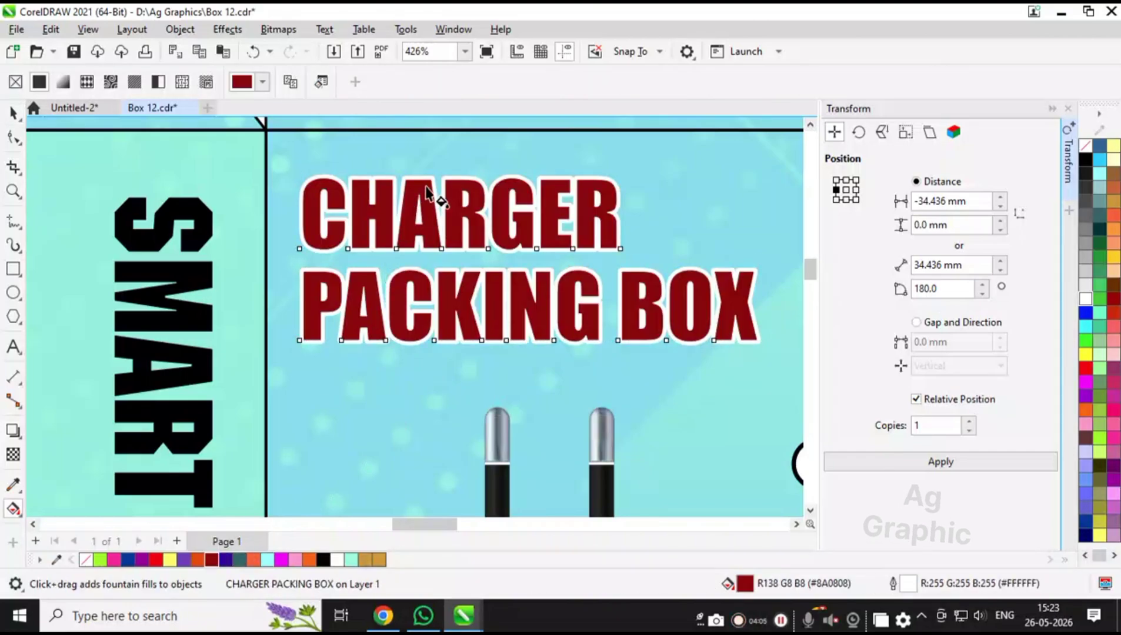
{"action": "left_click_drag", "start_coordinate": [475, 182], "coordinate": [472, 340]}
{"action": "left_click", "coordinate": [284, 560]}
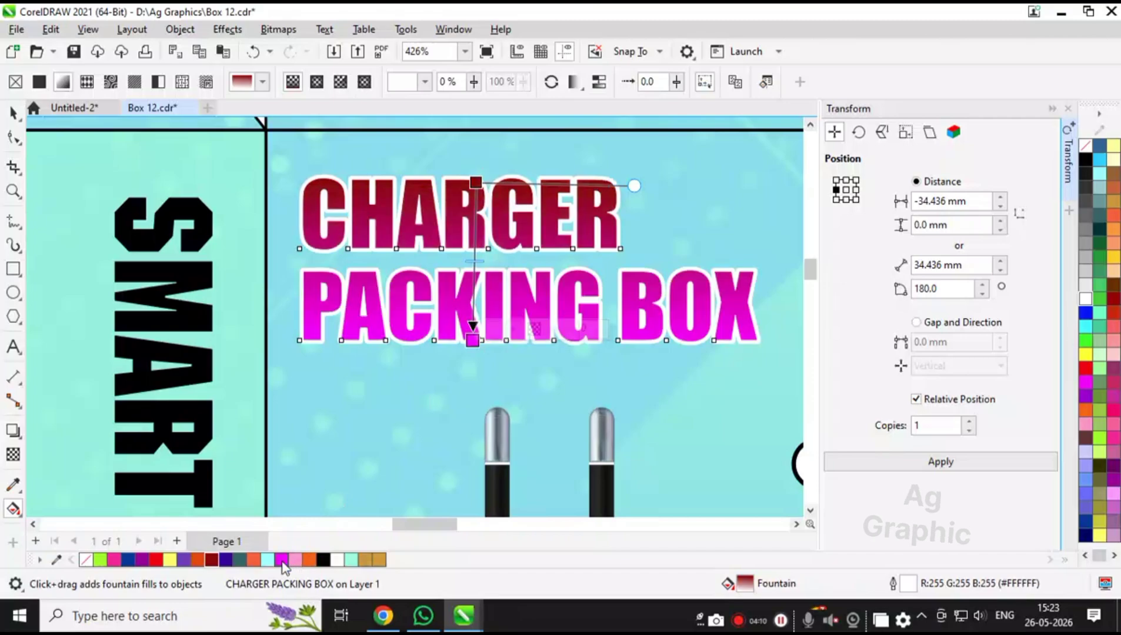
{"action": "left_click", "coordinate": [13, 113]}
- Group the title text with its white backing curves and place a copy near the top of the empty wide panel
{"action": "scroll", "coordinate": [580, 343], "scroll_direction": "down", "scroll_amount": 5}
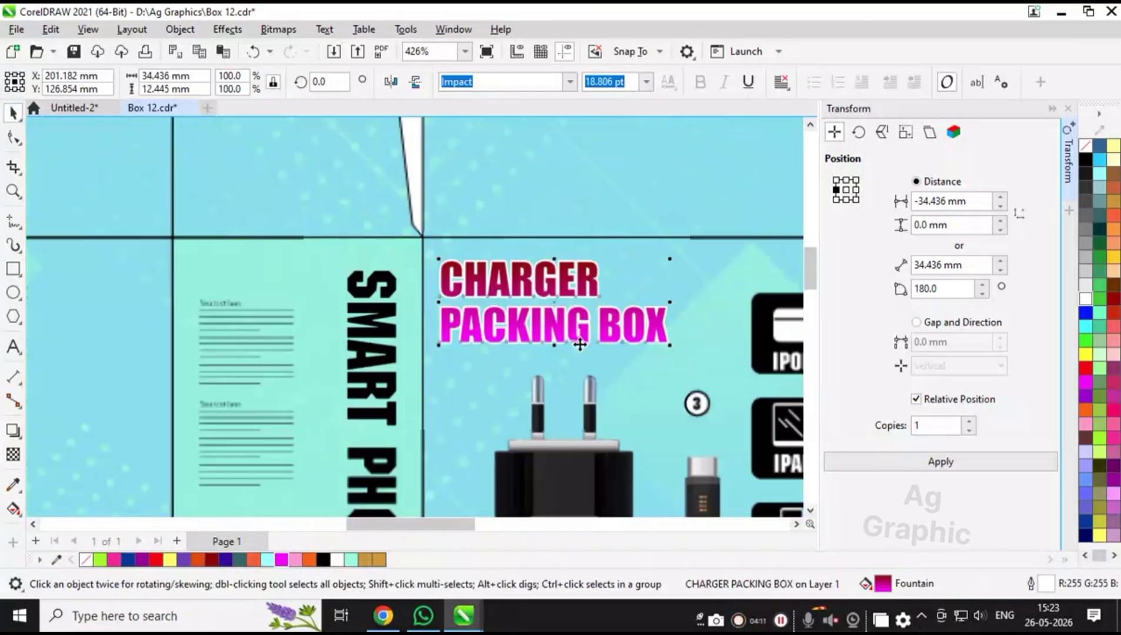
{"action": "left_click_drag", "start_coordinate": [742, 248], "coordinate": [504, 359]}
{"action": "key", "text": "ctrl+g"}
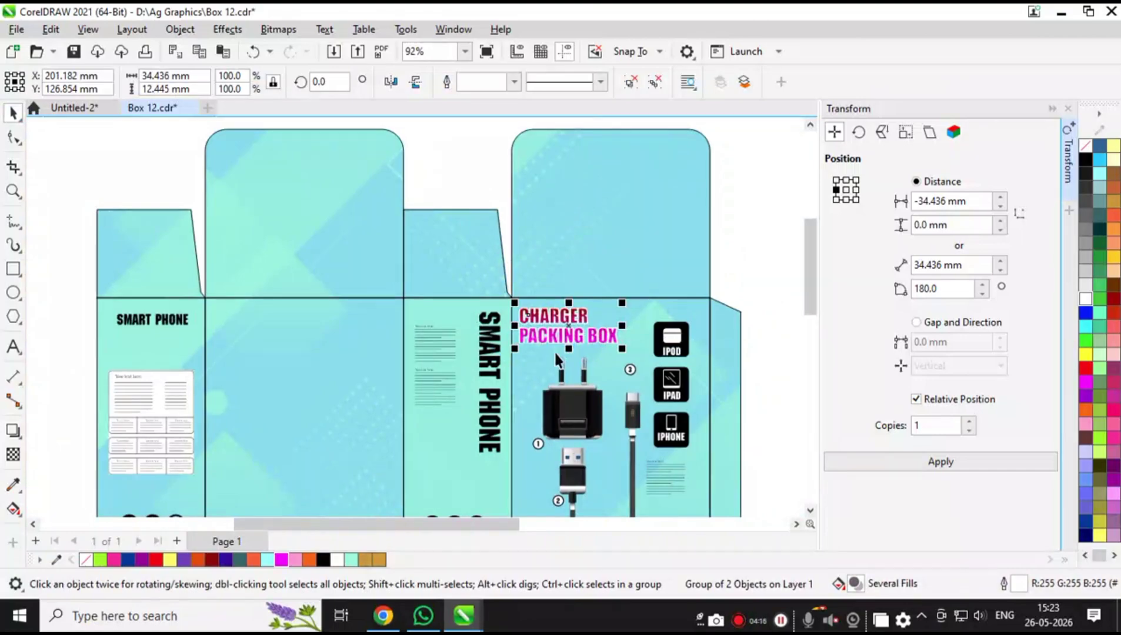
{"action": "left_click_drag", "start_coordinate": [588, 334], "coordinate": [348, 330]}
{"action": "scroll", "coordinate": [490, 368], "scroll_direction": "down", "scroll_amount": 1}
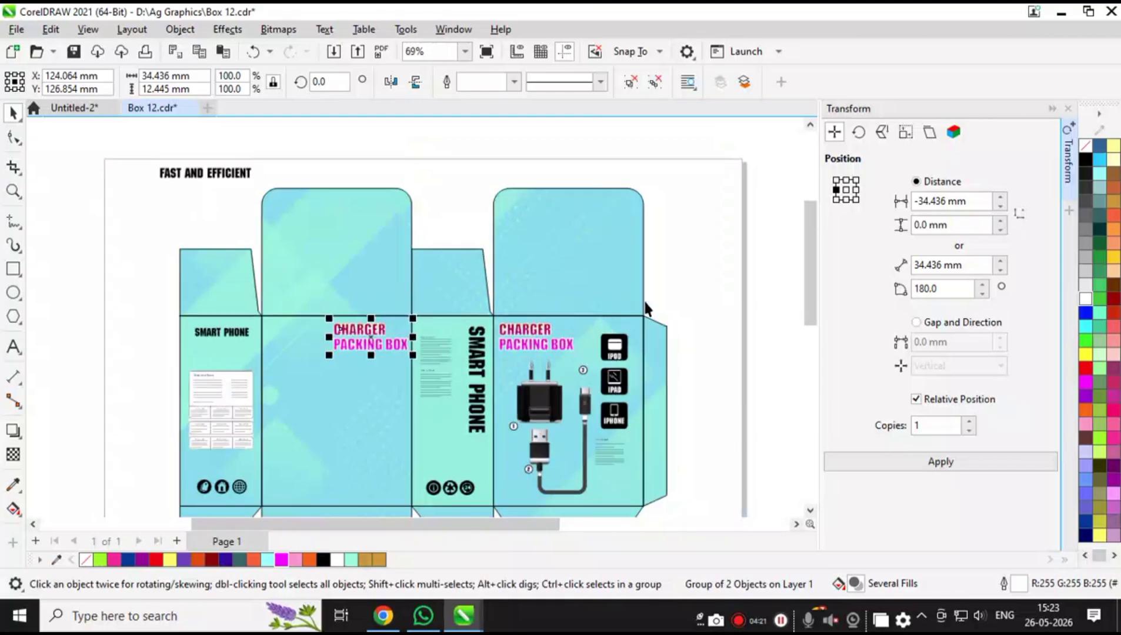
{"action": "left_click", "coordinate": [662, 317]}
{"action": "scroll", "coordinate": [533, 369], "scroll_direction": "up", "scroll_amount": 1}
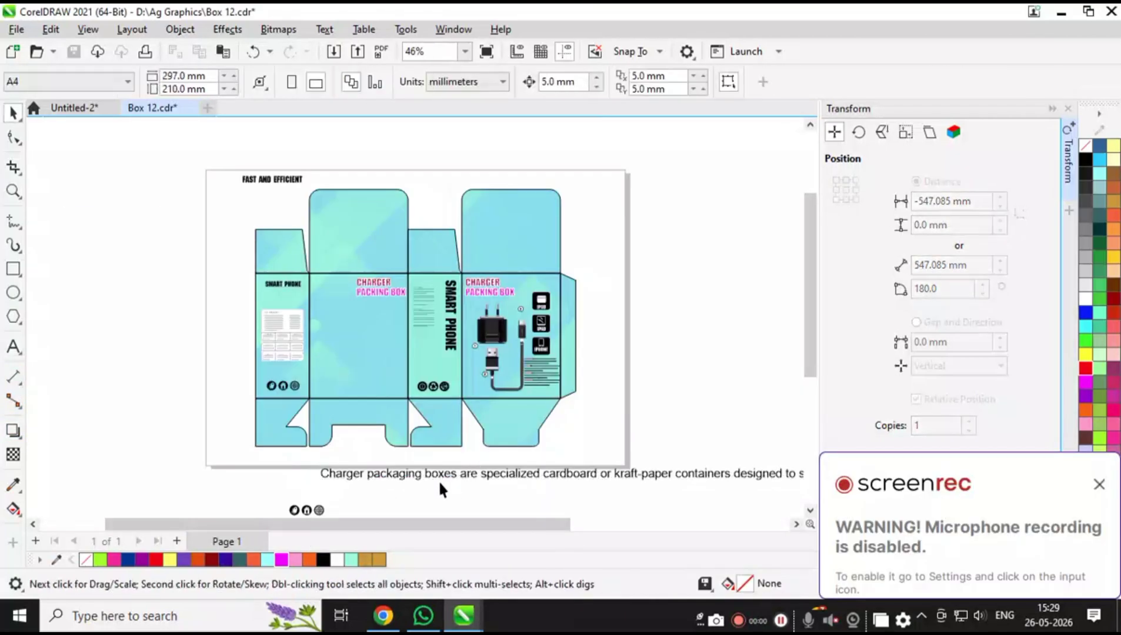
- Set the font size of the charger packaging description line below the page to 8 pt
{"action": "left_click", "coordinate": [438, 479]}
{"action": "left_click", "coordinate": [622, 83]}
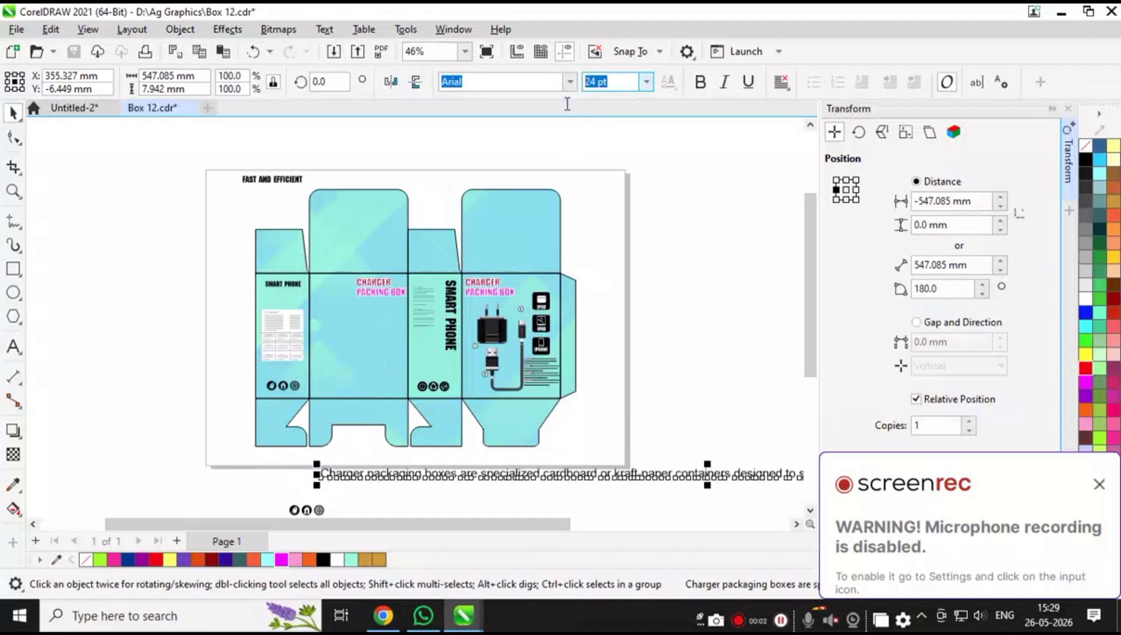
{"action": "type", "text": "6"}
{"action": "key", "text": "Return"}
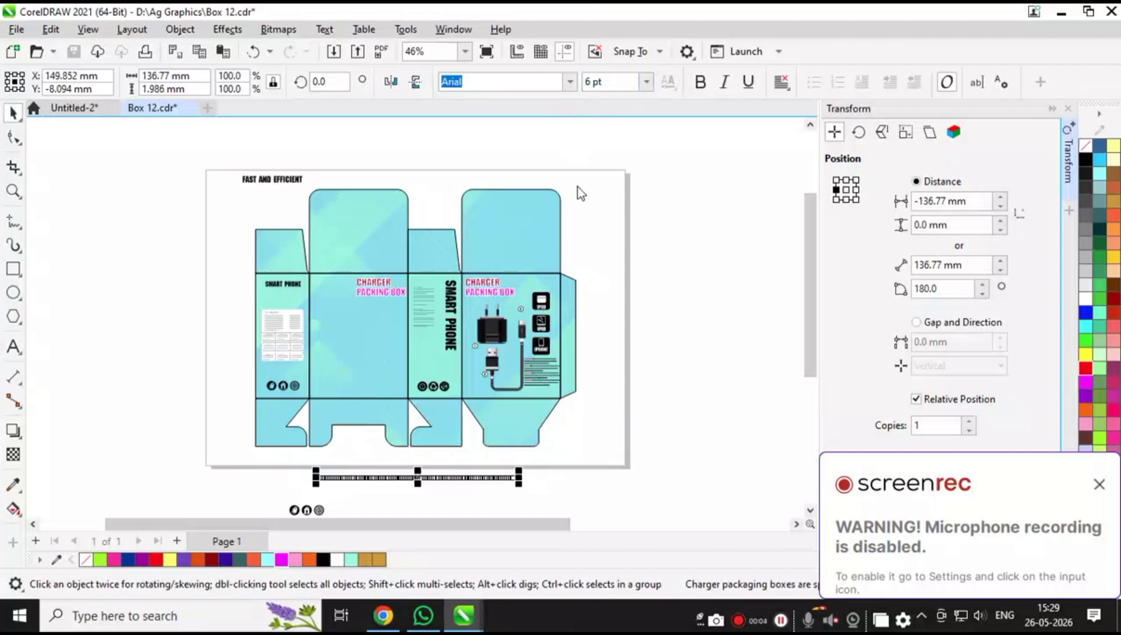
{"action": "triple_click", "coordinate": [594, 82]}
{"action": "type", "text": "8"}
{"action": "key", "text": "Return"}
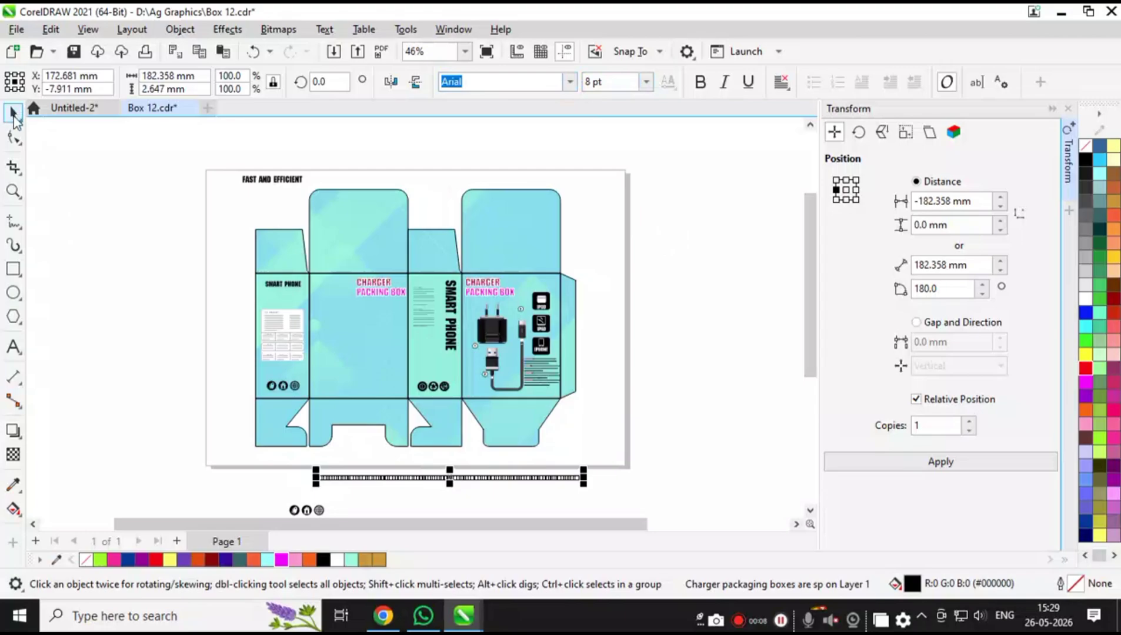
- Move the charger packaging description line up onto the lower part of the empty wide panel and set its alignment to Center
{"action": "left_click", "coordinate": [348, 498]}
{"action": "scroll", "coordinate": [409, 485], "scroll_direction": "up", "scroll_amount": 2}
{"action": "scroll", "coordinate": [409, 488], "scroll_direction": "up", "scroll_amount": 1}
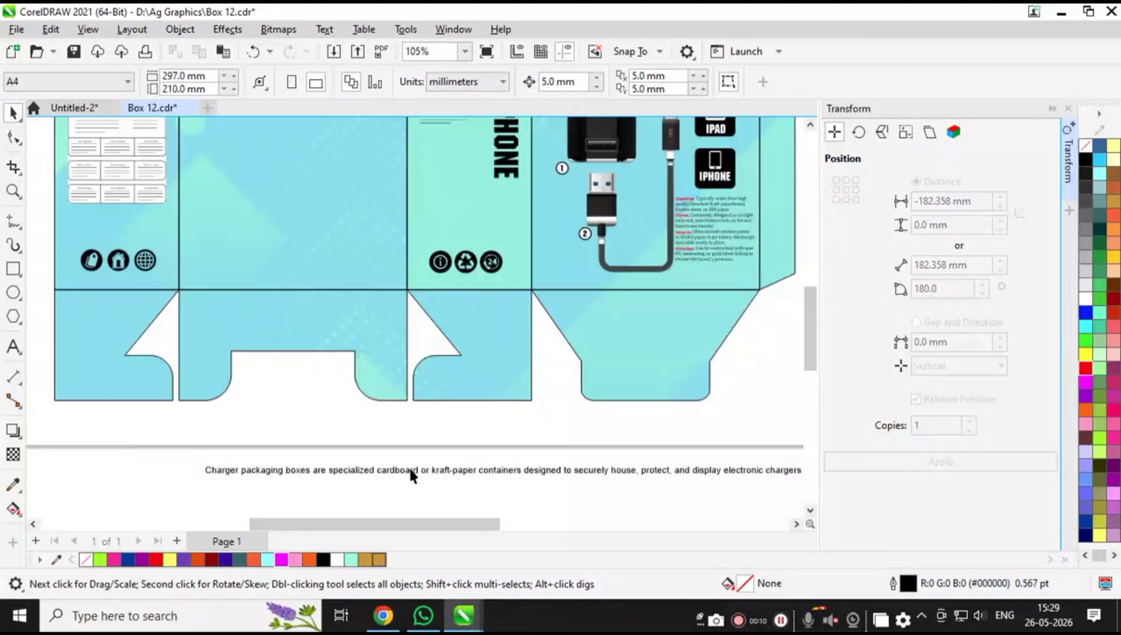
{"action": "left_click", "coordinate": [408, 466]}
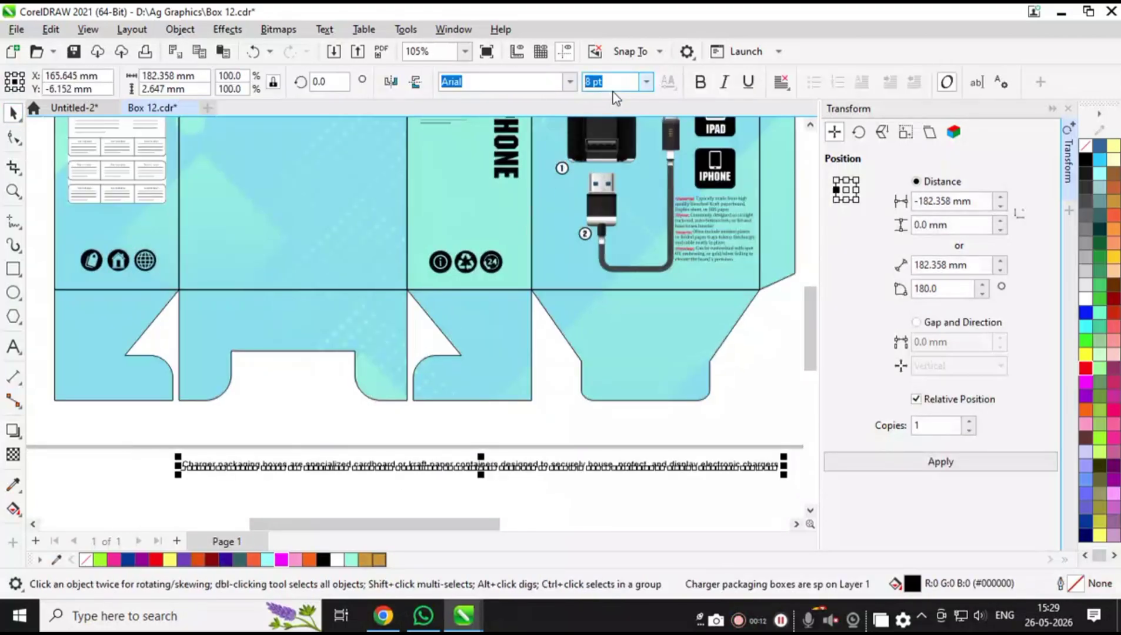
{"action": "left_click_drag", "start_coordinate": [251, 469], "coordinate": [249, 225]}
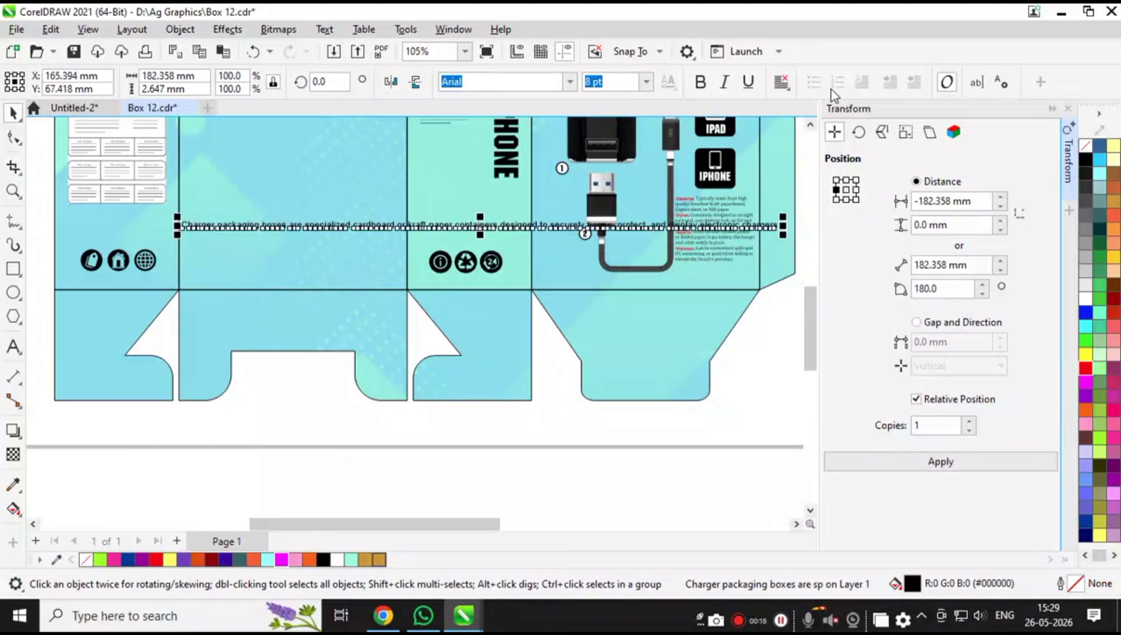
{"action": "left_click", "coordinate": [781, 82]}
{"action": "left_click", "coordinate": [806, 137]}
{"action": "left_click", "coordinate": [590, 461]}
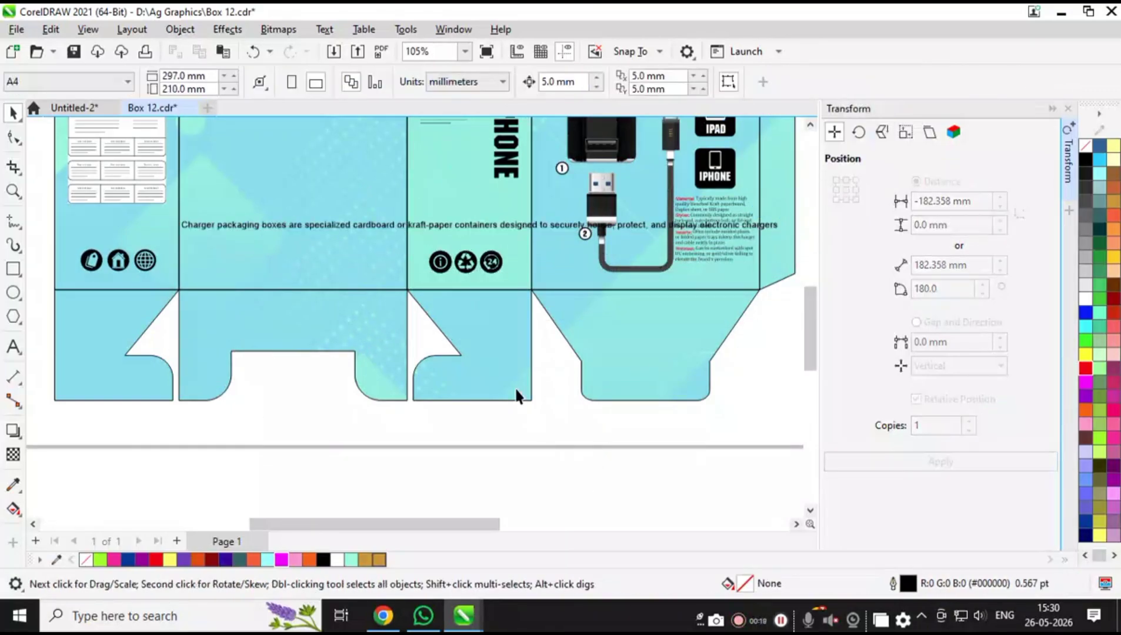
- Change the description line's font to Cambria Regular
{"action": "scroll", "coordinate": [367, 234], "scroll_direction": "up", "scroll_amount": 4}
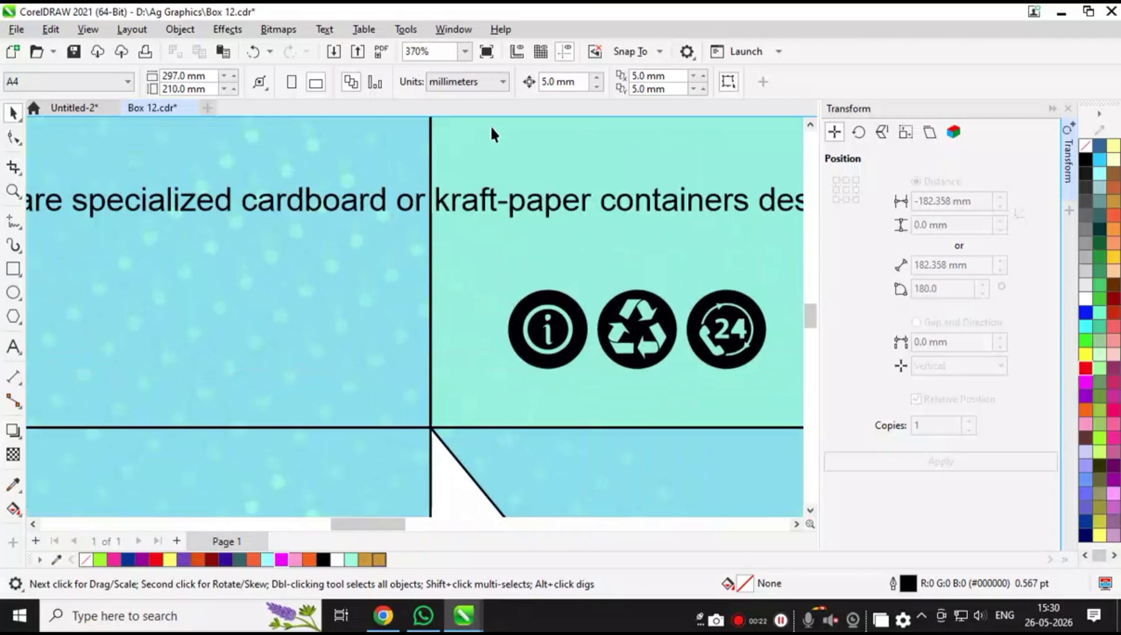
{"action": "left_click", "coordinate": [685, 206]}
{"action": "left_click", "coordinate": [570, 82]}
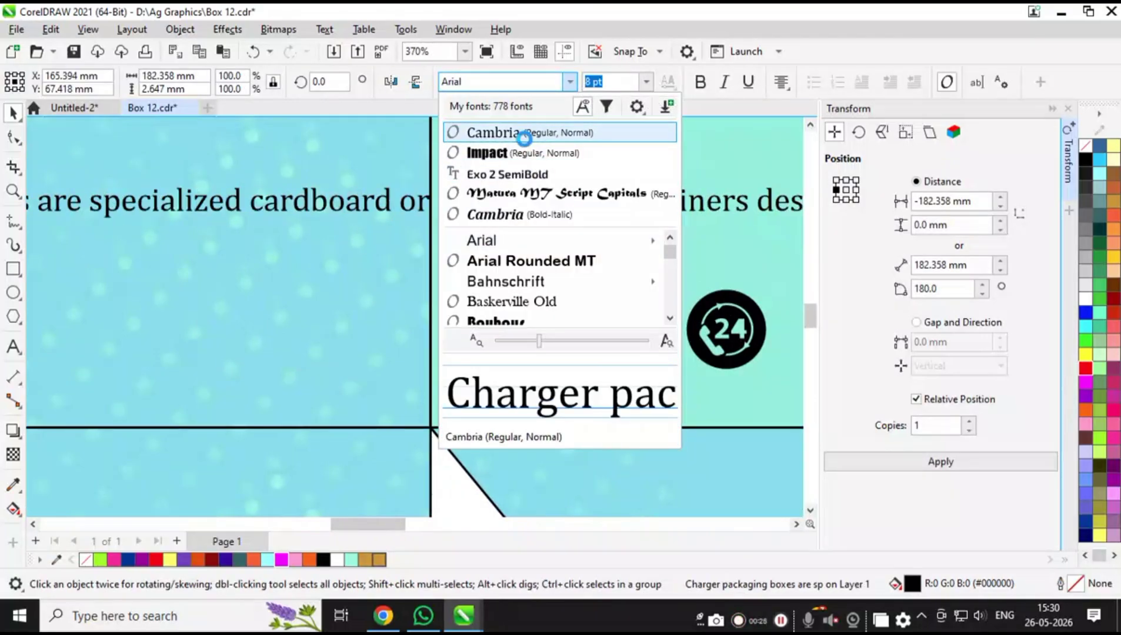
{"action": "left_click", "coordinate": [523, 135]}
{"action": "scroll", "coordinate": [400, 216], "scroll_direction": "down", "scroll_amount": 5}
{"action": "key", "text": "Escape"}
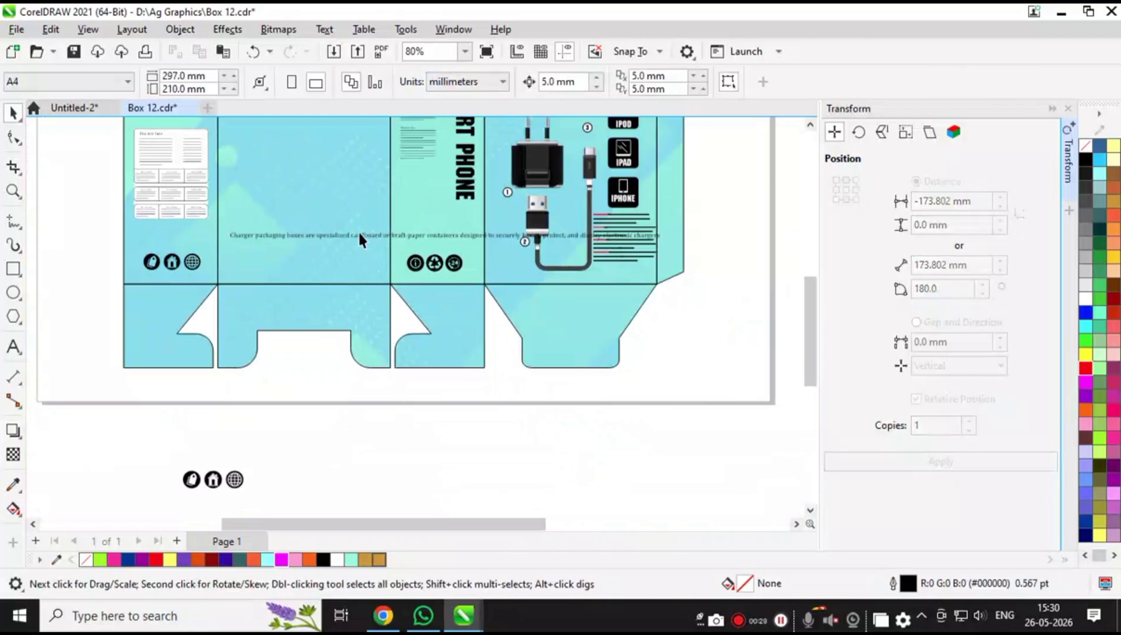
- Try to break the centered description line before "or kraft-paper"
{"action": "scroll", "coordinate": [359, 237], "scroll_direction": "up", "scroll_amount": 5}
{"action": "double_click", "coordinate": [415, 229]}
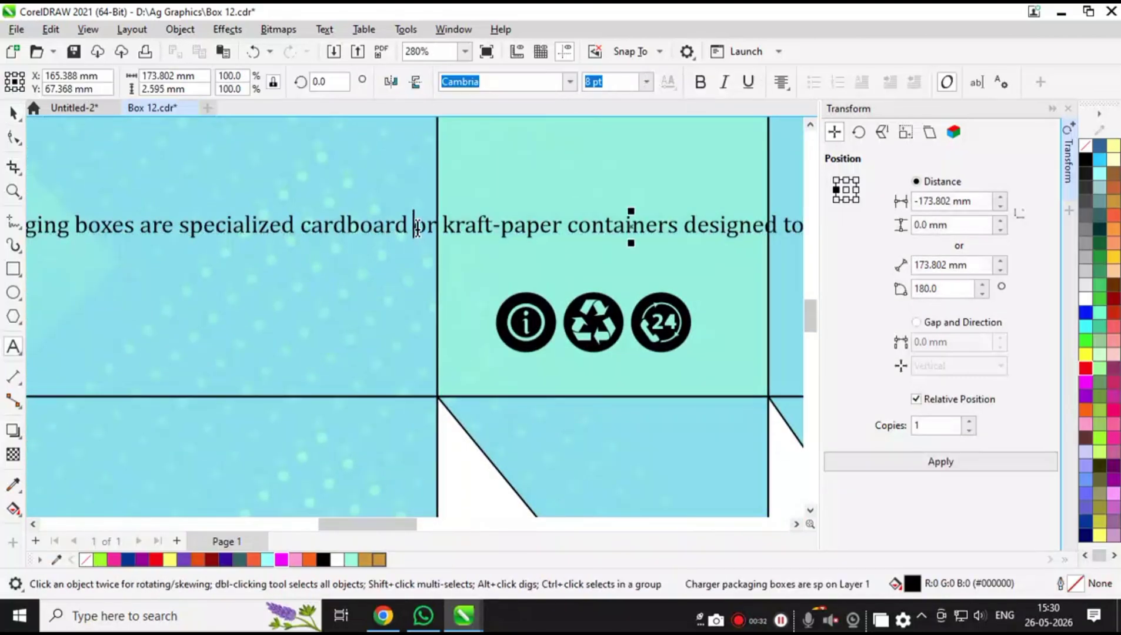
{"action": "key", "text": "Return"}
{"action": "left_click", "coordinate": [13, 112]}
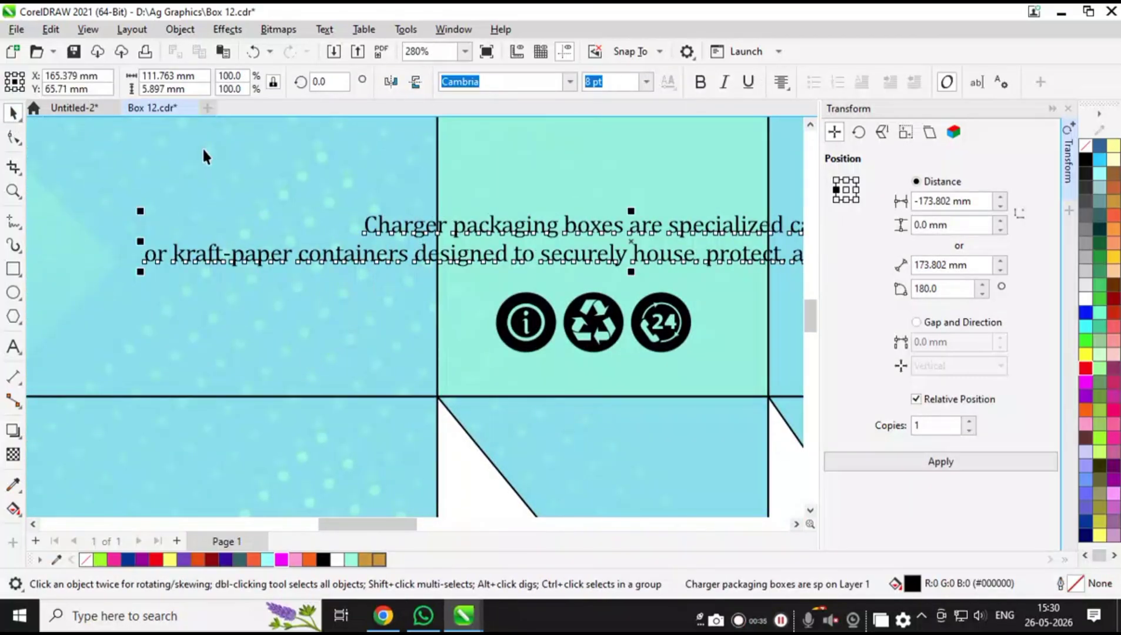
{"action": "key", "text": "ctrl+z"}
- Left-align the description and break it into three lines, after "cardboard" and after "house,"
{"action": "left_click", "coordinate": [780, 82]}
{"action": "left_click", "coordinate": [784, 122]}
{"action": "double_click", "coordinate": [411, 229]}
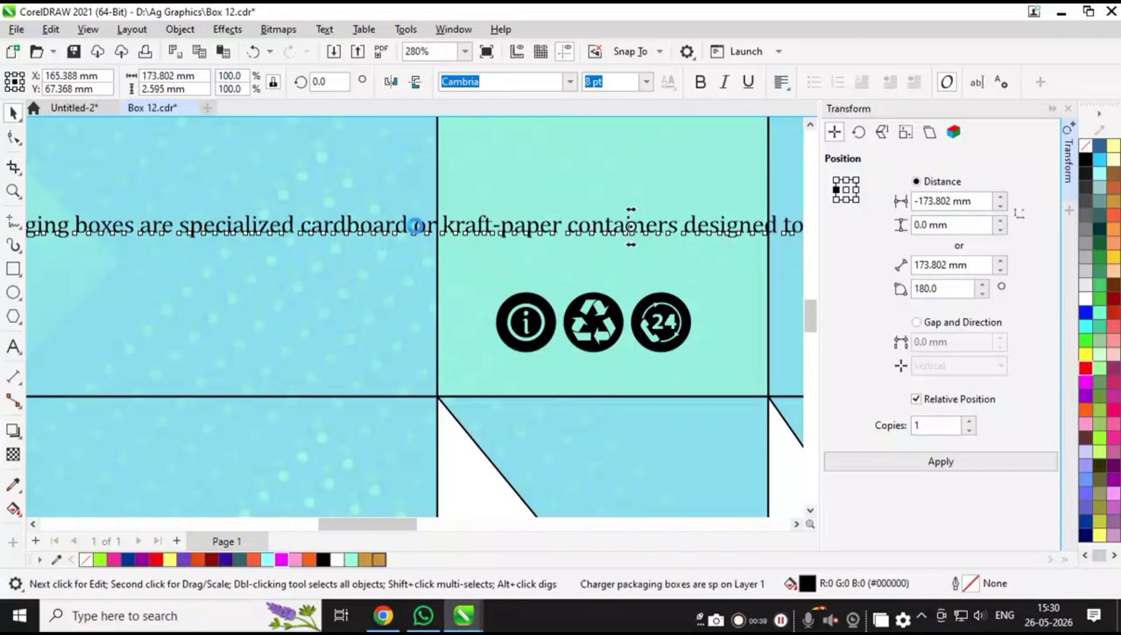
{"action": "key", "text": "Return"}
{"action": "left_click", "coordinate": [590, 254]}
{"action": "key", "text": "Return"}
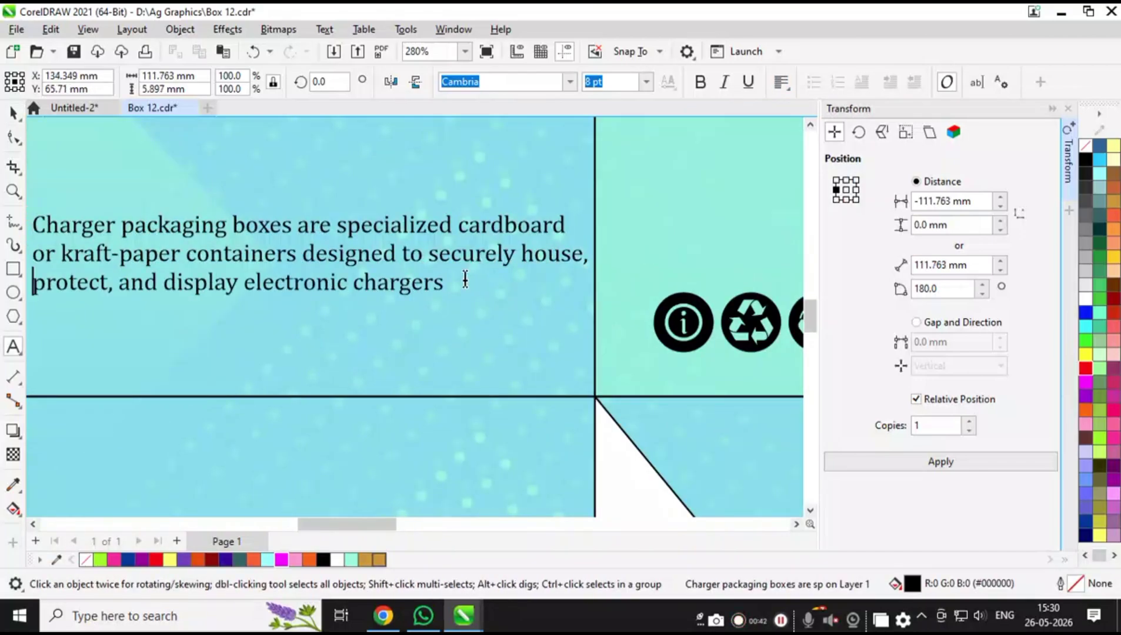
- Copy the full AI Overview paragraph from the Google results in Chrome and replace the description text in CorelDRAW with it
{"action": "scroll", "coordinate": [388, 270], "scroll_direction": "down", "scroll_amount": 2}
{"action": "scroll", "coordinate": [293, 435], "scroll_direction": "down", "scroll_amount": 2}
{"action": "left_click", "coordinate": [383, 616]}
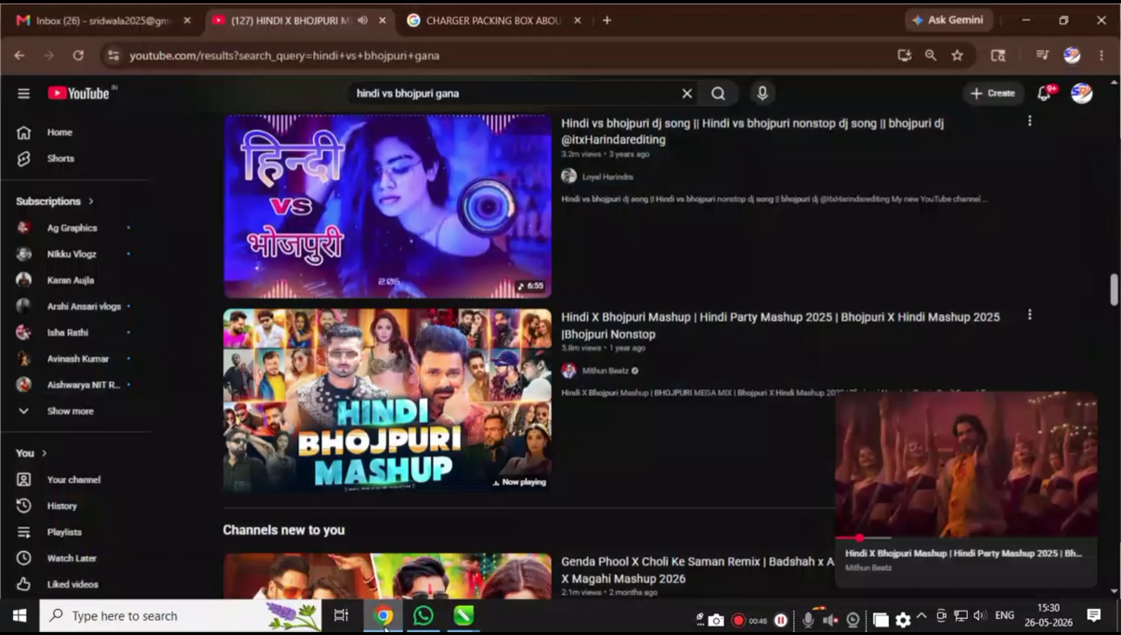
{"action": "left_click", "coordinate": [434, 7]}
{"action": "left_click_drag", "start_coordinate": [105, 209], "coordinate": [398, 369]}
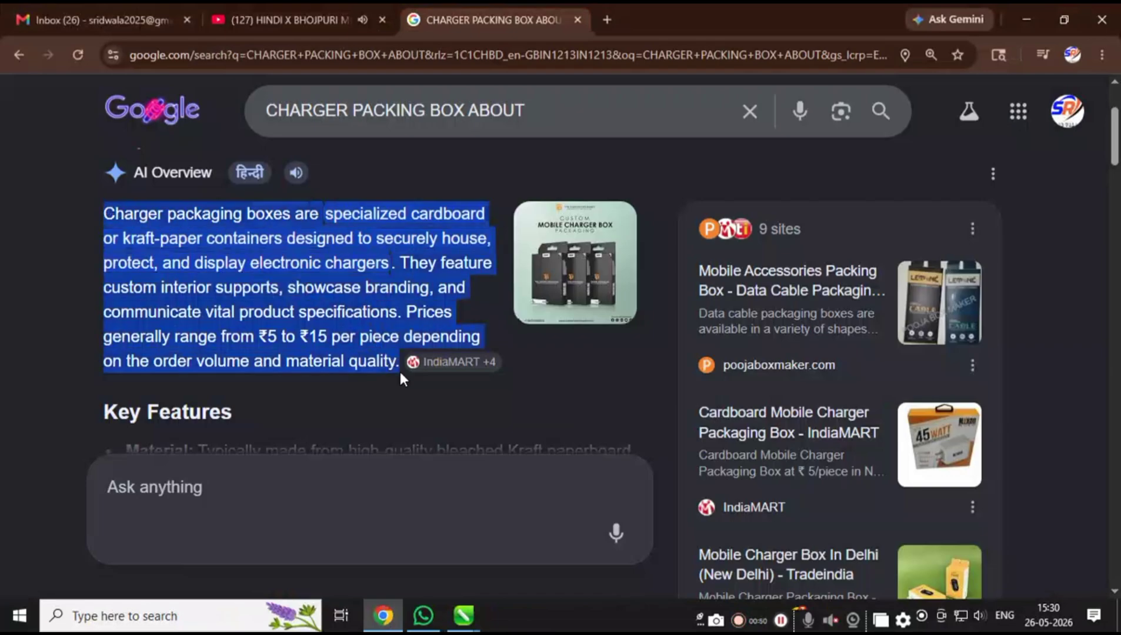
{"action": "left_click", "coordinate": [463, 615]}
{"action": "key", "text": "ctrl+v"}
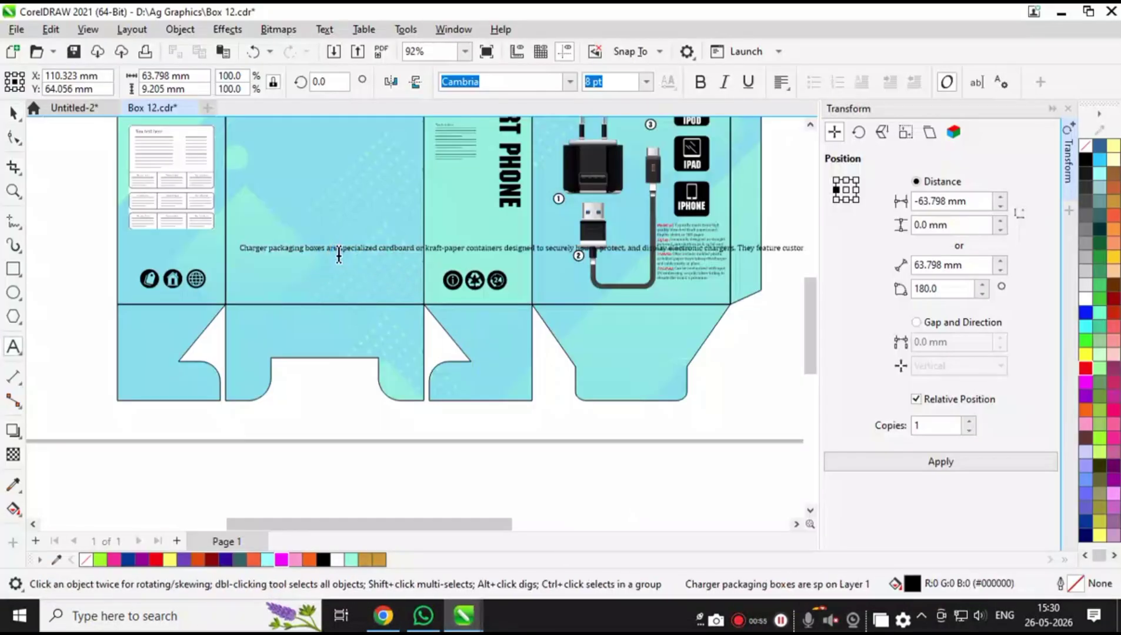
{"action": "scroll", "coordinate": [176, 280], "scroll_direction": "down", "scroll_amount": 2}
{"action": "key", "text": "Escape"}
- Break the pasted description into seven lines, after "or", "house,", "feature", "and", "Prices" and "depending", to fit the wide panel
{"action": "scroll", "coordinate": [322, 253], "scroll_direction": "up", "scroll_amount": 5}
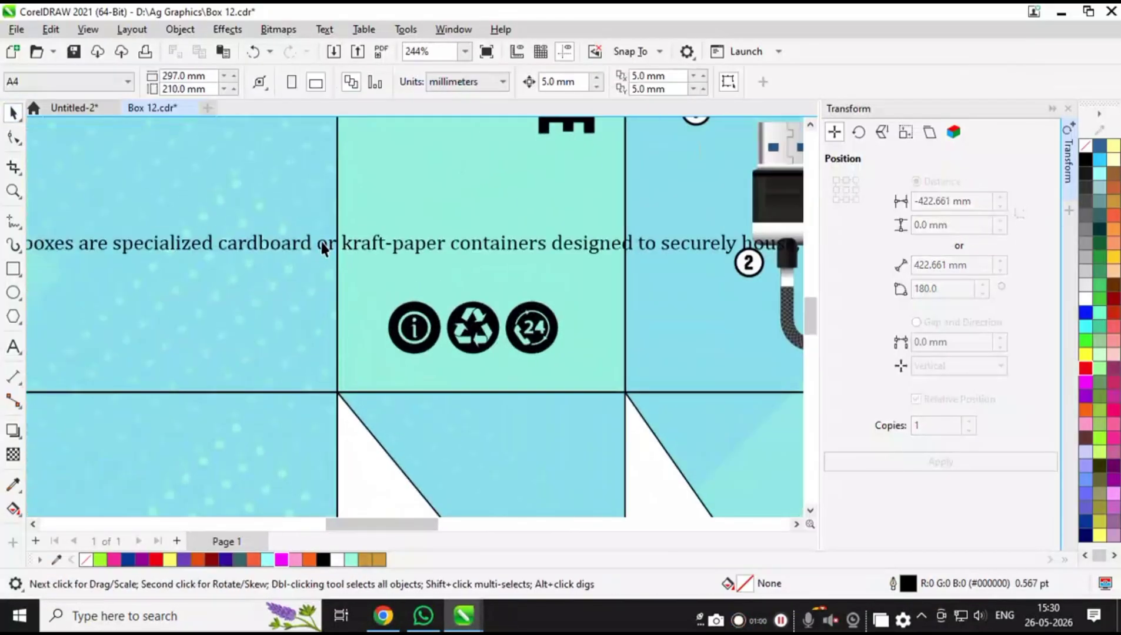
{"action": "double_click", "coordinate": [323, 249]}
{"action": "key", "text": "Return"}
{"action": "left_click", "coordinate": [499, 271]}
{"action": "key", "text": "Return"}
{"action": "left_click", "coordinate": [520, 294]}
{"action": "key", "text": "Return"}
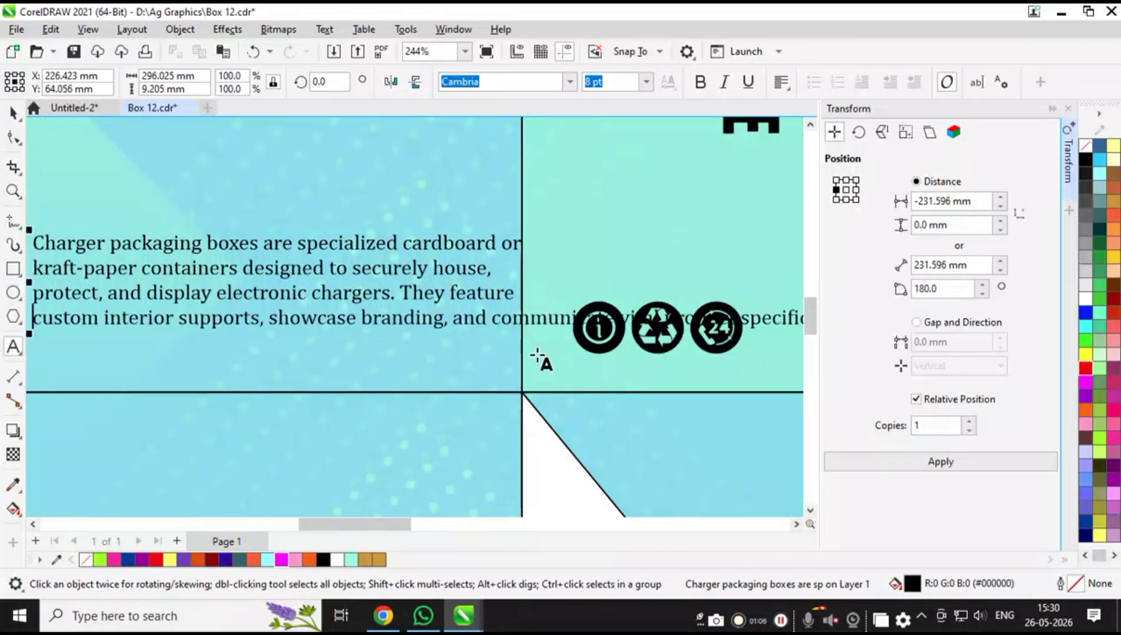
{"action": "left_click", "coordinate": [493, 320]}
{"action": "key", "text": "Return"}
{"action": "left_click", "coordinate": [476, 345]}
{"action": "key", "text": "Return"}
{"action": "left_click", "coordinate": [509, 368]}
{"action": "key", "text": "Return"}
{"action": "scroll", "coordinate": [447, 308], "scroll_direction": "down", "scroll_amount": 2}
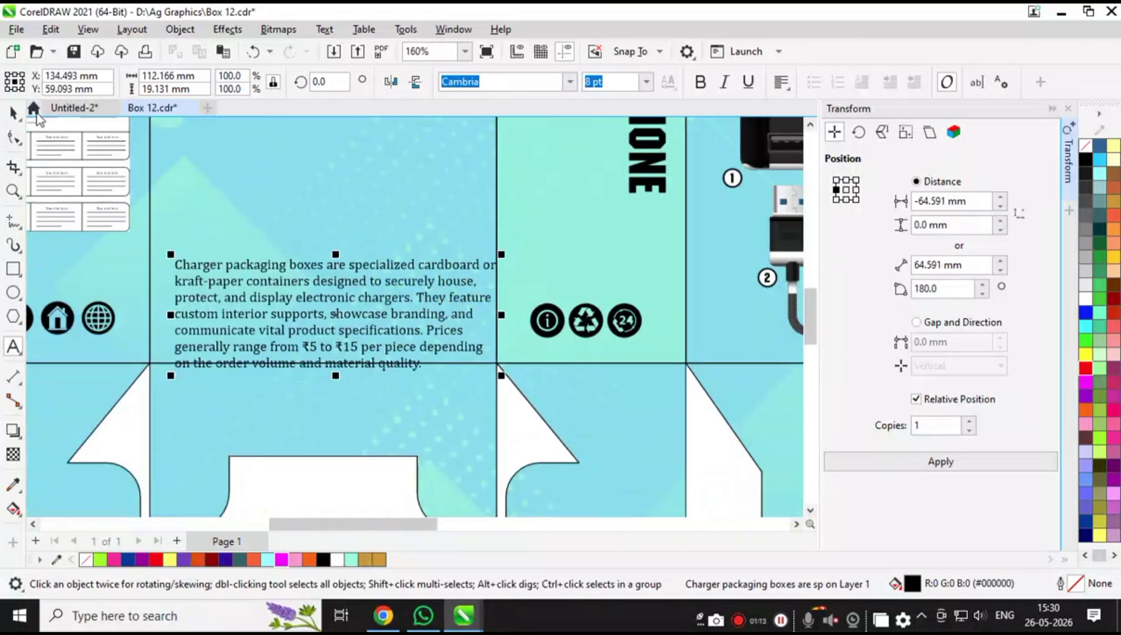
{"action": "left_click", "coordinate": [13, 112]}
- Position the description paragraph inside the wide panel above its lower fold and set its font size to 8 pt
{"action": "scroll", "coordinate": [422, 175], "scroll_direction": "down", "scroll_amount": 2}
{"action": "scroll", "coordinate": [475, 367], "scroll_direction": "up", "scroll_amount": 2}
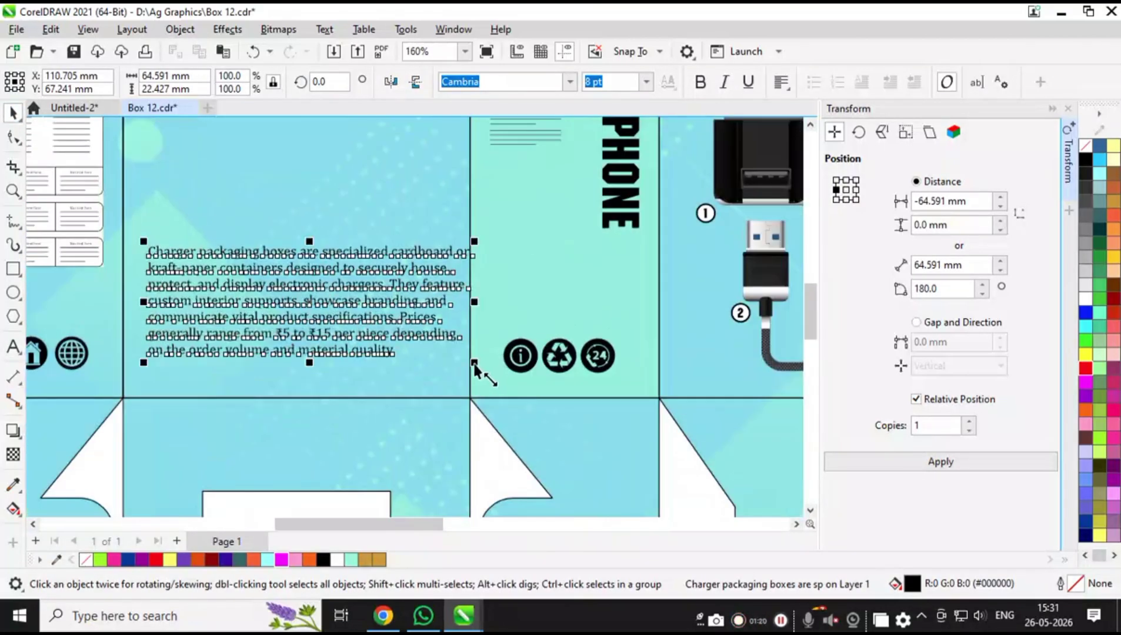
{"action": "left_click_drag", "start_coordinate": [475, 364], "coordinate": [464, 359]}
{"action": "left_click_drag", "start_coordinate": [618, 81], "coordinate": [567, 97]}
{"action": "type", "text": "8"}
{"action": "key", "text": "Return"}
- Center-align the paragraph's text and center it horizontally on the wide panel
{"action": "left_click", "coordinate": [781, 82]}
{"action": "left_click", "coordinate": [803, 140]}
{"action": "left_click", "coordinate": [376, 201], "text": "shift"}
{"action": "key", "text": "c"}
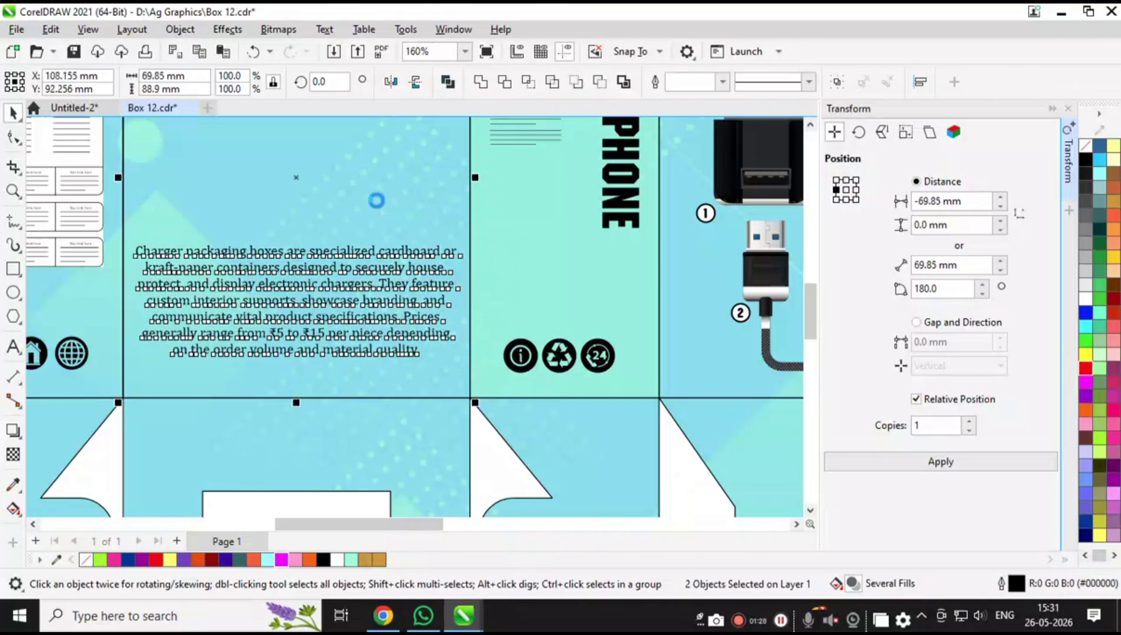
- Move the loose tag, house and globe icons from below the page onto the wide panel under the paragraph and group them
{"action": "scroll", "coordinate": [377, 206], "scroll_direction": "down", "scroll_amount": 2}
{"action": "left_click", "coordinate": [263, 463]}
{"action": "left_click_drag", "start_coordinate": [326, 482], "coordinate": [366, 221]}
{"action": "key", "text": "ctrl+g"}
{"action": "scroll", "coordinate": [286, 288], "scroll_direction": "up", "scroll_amount": 1}
{"action": "left_click", "coordinate": [237, 270], "text": "shift"}
{"action": "key", "text": "Escape"}
- Center the tag, house and globe icon group horizontally on the wide panel beneath the description paragraph
{"action": "left_click", "coordinate": [399, 294]}
{"action": "left_click", "coordinate": [568, 268], "text": "shift"}
{"action": "left_click", "coordinate": [225, 267]}
{"action": "left_click", "coordinate": [430, 275], "text": "shift"}
{"action": "key", "text": "c"}
{"action": "scroll", "coordinate": [379, 292], "scroll_direction": "up", "scroll_amount": 2}
{"action": "left_click", "coordinate": [373, 256]}
{"action": "scroll", "coordinate": [366, 443], "scroll_direction": "down", "scroll_amount": 3}
{"action": "left_click", "coordinate": [366, 254]}
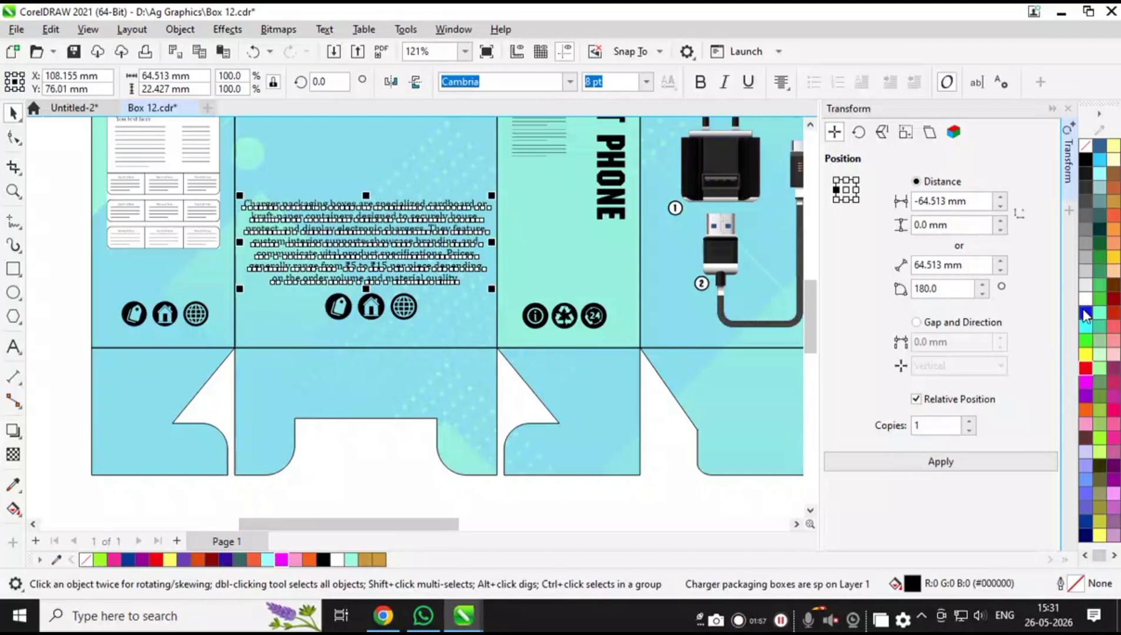
- Inside the product panel's PowerClip, group the iPod, iPad and iPhone icons, and group the charger artwork with its number labels
{"action": "scroll", "coordinate": [244, 364], "scroll_direction": "down", "scroll_amount": 3}
{"action": "left_click", "coordinate": [598, 241], "text": "ctrl"}
{"action": "left_click_drag", "start_coordinate": [693, 160], "coordinate": [599, 302]}
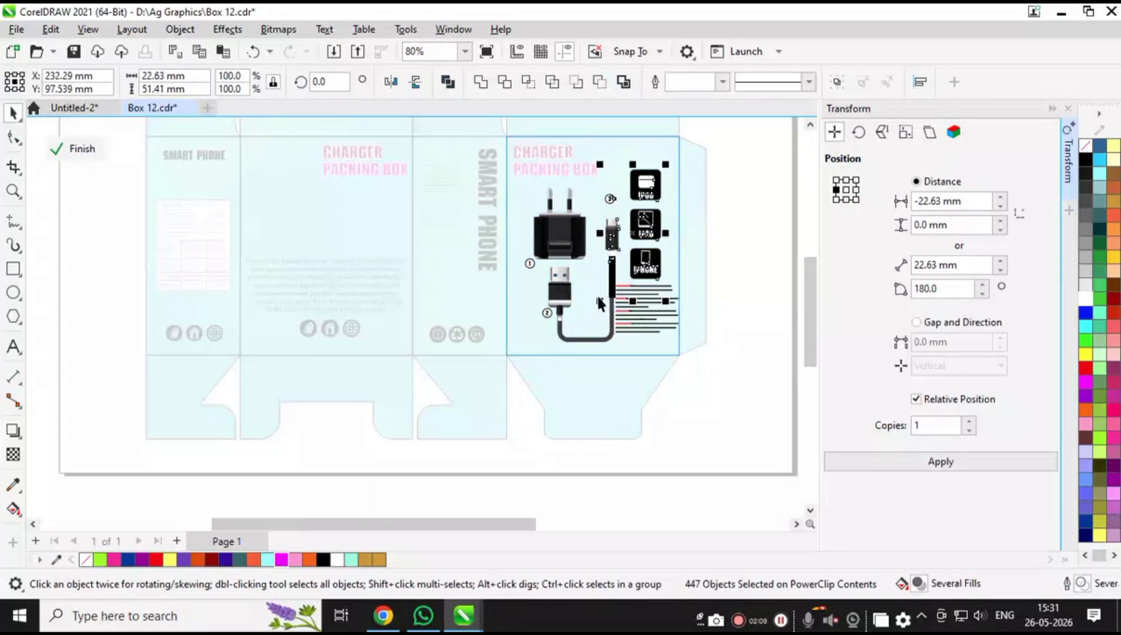
{"action": "key", "text": "ctrl+g"}
{"action": "left_click_drag", "start_coordinate": [621, 349], "coordinate": [503, 159]}
{"action": "key", "text": "ctrl+g"}
- Copy the charger group together with the device icon group and finish editing the PowerClip
{"action": "left_click", "coordinate": [653, 270], "text": "shift"}
{"action": "left_click", "coordinate": [201, 52]}
{"action": "left_click", "coordinate": [81, 149]}
{"action": "left_click", "coordinate": [110, 230]}
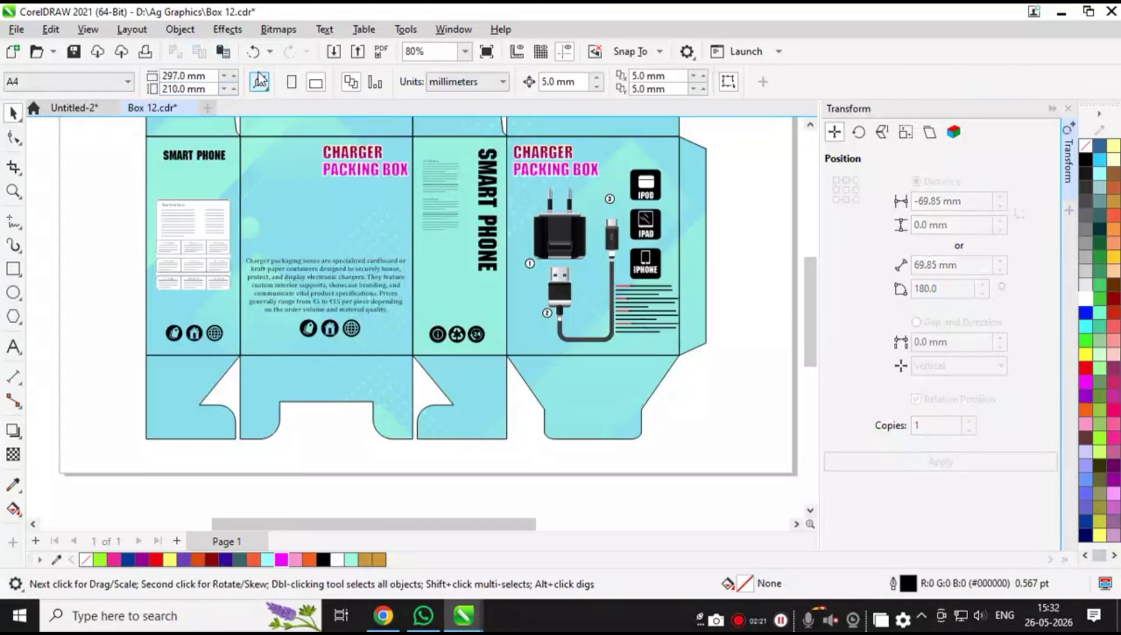
- Paste the charger and device icons, set their width to 30 mm, place them on the wide panel and delete the leftover full-size charger copy
{"action": "left_click", "coordinate": [223, 51]}
{"action": "left_click_drag", "start_coordinate": [181, 76], "coordinate": [121, 91]}
{"action": "type", "text": "30"}
{"action": "key", "text": "Return"}
{"action": "left_click_drag", "start_coordinate": [573, 238], "coordinate": [307, 228]}
{"action": "left_click", "coordinate": [305, 206]}
{"action": "left_click", "coordinate": [579, 242]}
{"action": "key", "text": "Delete"}
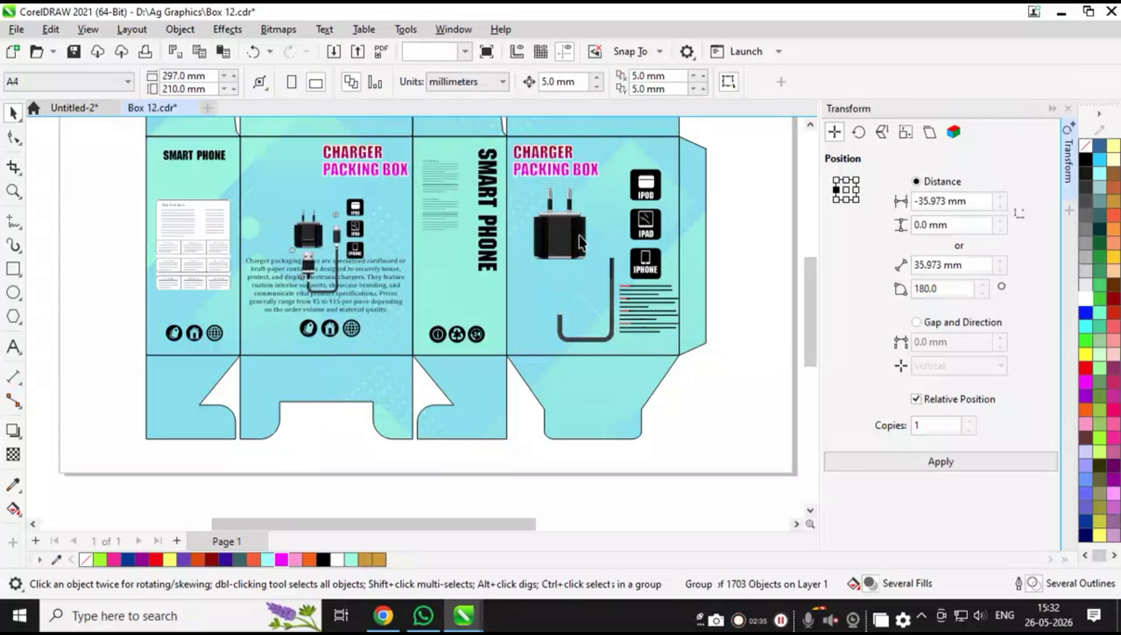
- Group the small charger and device icons inside the wide panel's PowerClip, mirrored horizontally, and position them beside the title above the paragraph
{"action": "left_click", "coordinate": [360, 324]}
{"action": "left_click", "coordinate": [360, 324], "text": "ctrl"}
{"action": "left_click", "coordinate": [294, 156], "text": "shift"}
{"action": "key", "text": "ctrl+g"}
{"action": "left_click_drag", "start_coordinate": [294, 156], "coordinate": [294, 199]}
{"action": "scroll", "coordinate": [310, 243], "scroll_direction": "up", "scroll_amount": 1}
{"action": "left_click_drag", "start_coordinate": [310, 243], "coordinate": [337, 258]}
{"action": "left_click", "coordinate": [331, 399]}
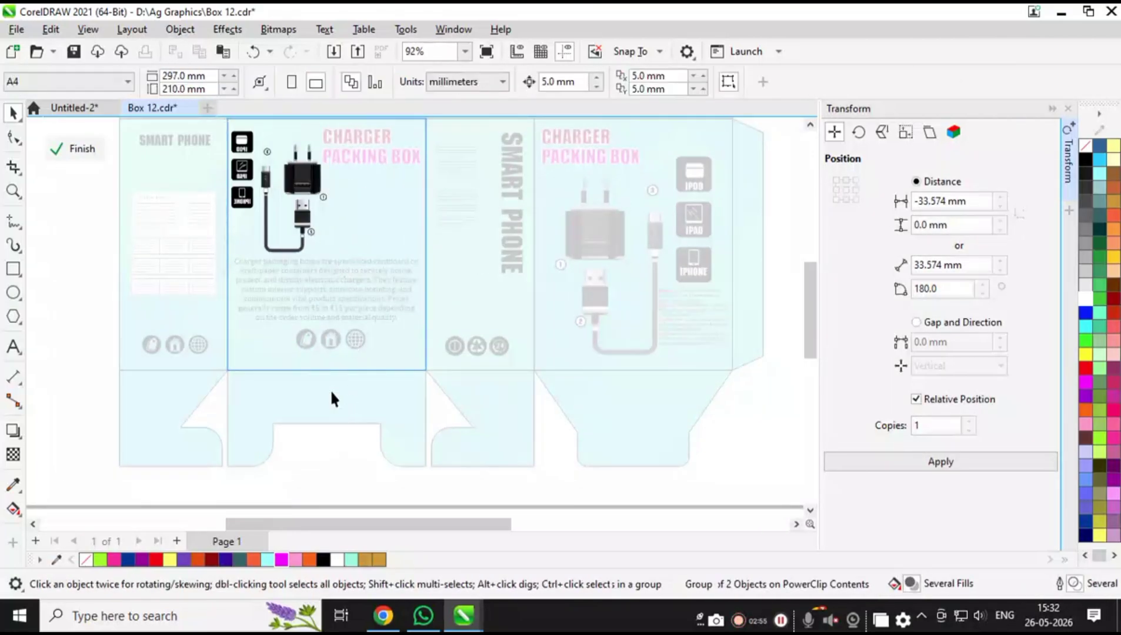
{"action": "left_click", "coordinate": [78, 149]}
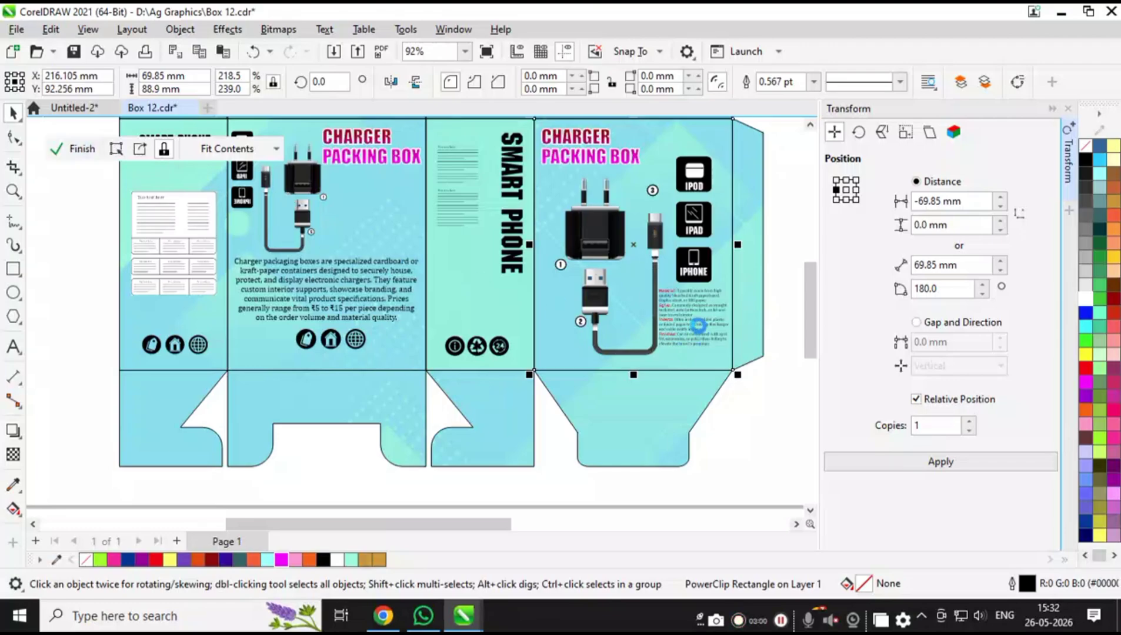
- Copy the Material, Styles, Inserts and Finishes text from the product panel and place the copy beside the wide panel's charger, below the title
{"action": "left_click", "coordinate": [688, 294], "text": "ctrl"}
{"action": "left_click", "coordinate": [689, 296]}
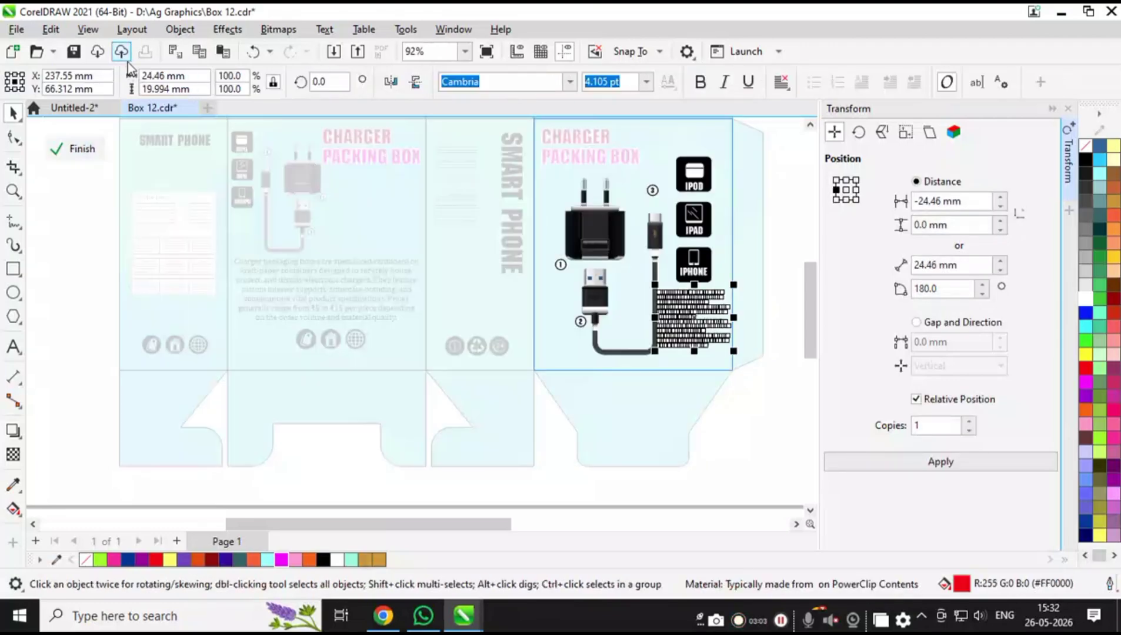
{"action": "left_click", "coordinate": [198, 53]}
{"action": "left_click", "coordinate": [223, 51]}
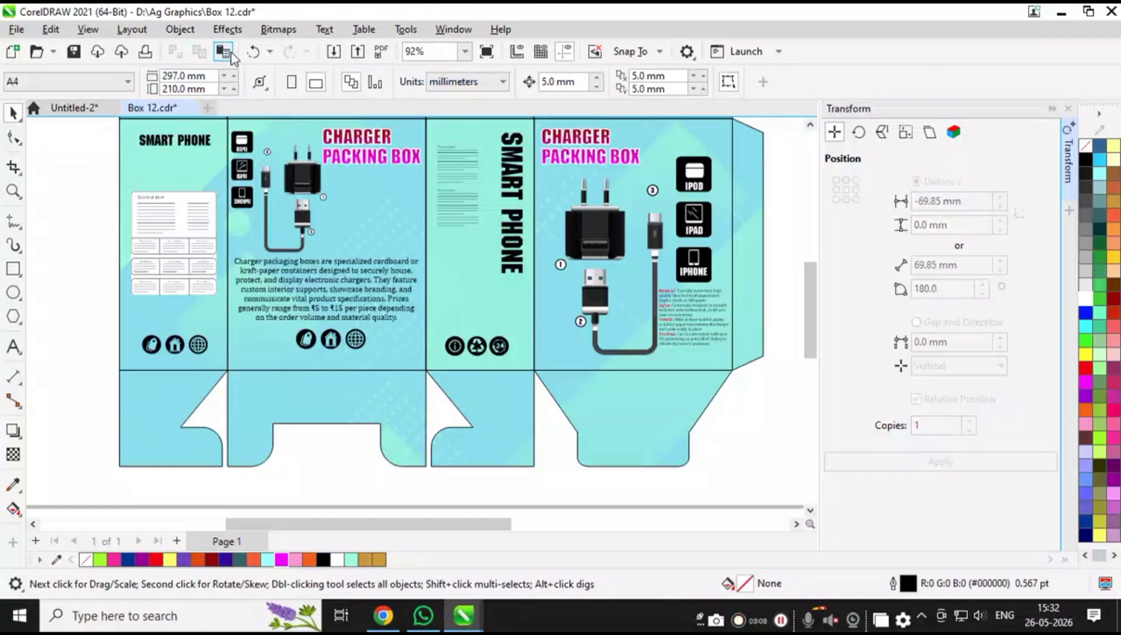
{"action": "left_click_drag", "start_coordinate": [687, 320], "coordinate": [367, 208]}
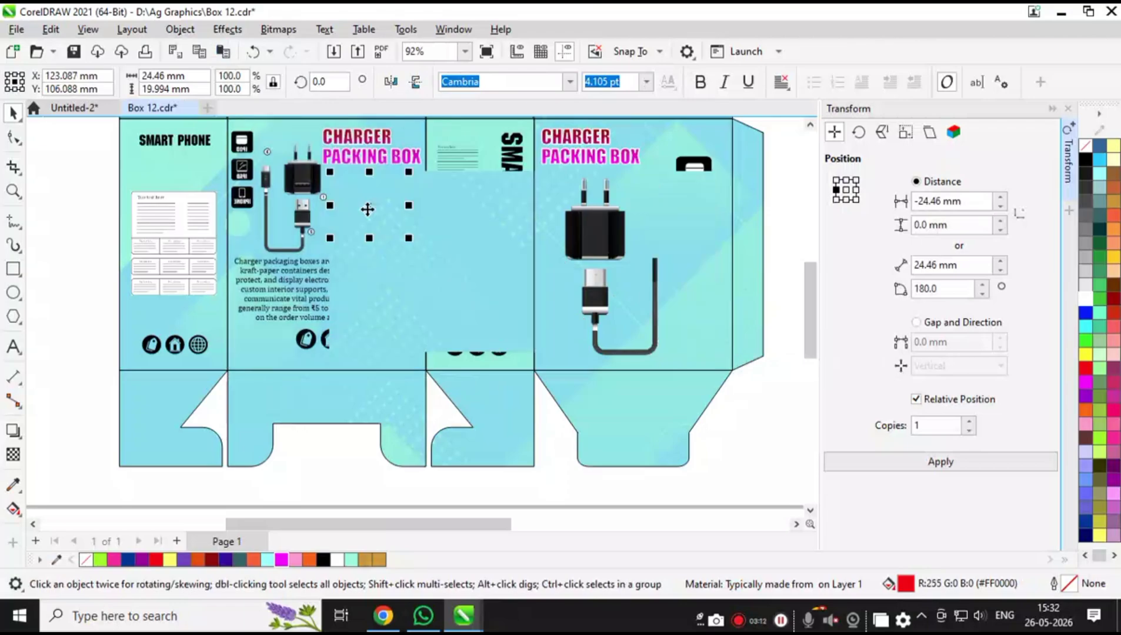
- Try to right-align the copied specification text on the wide panel
{"action": "scroll", "coordinate": [367, 208], "scroll_direction": "up", "scroll_amount": 2}
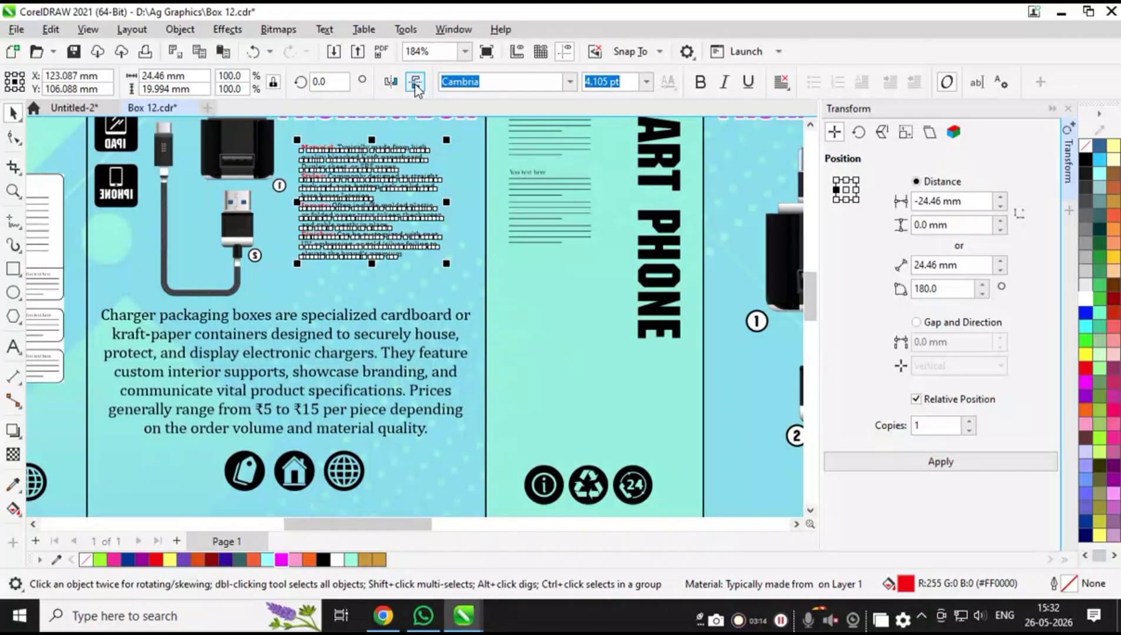
{"action": "left_click", "coordinate": [782, 82]}
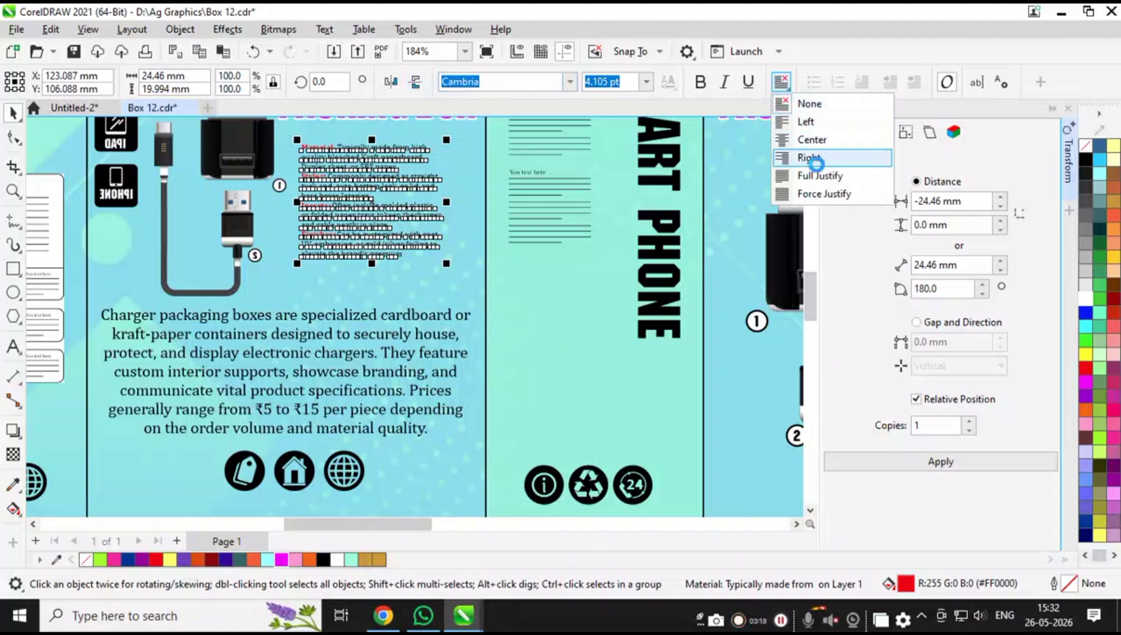
{"action": "left_click", "coordinate": [815, 157]}
{"action": "scroll", "coordinate": [401, 142], "scroll_direction": "up", "scroll_amount": 1}
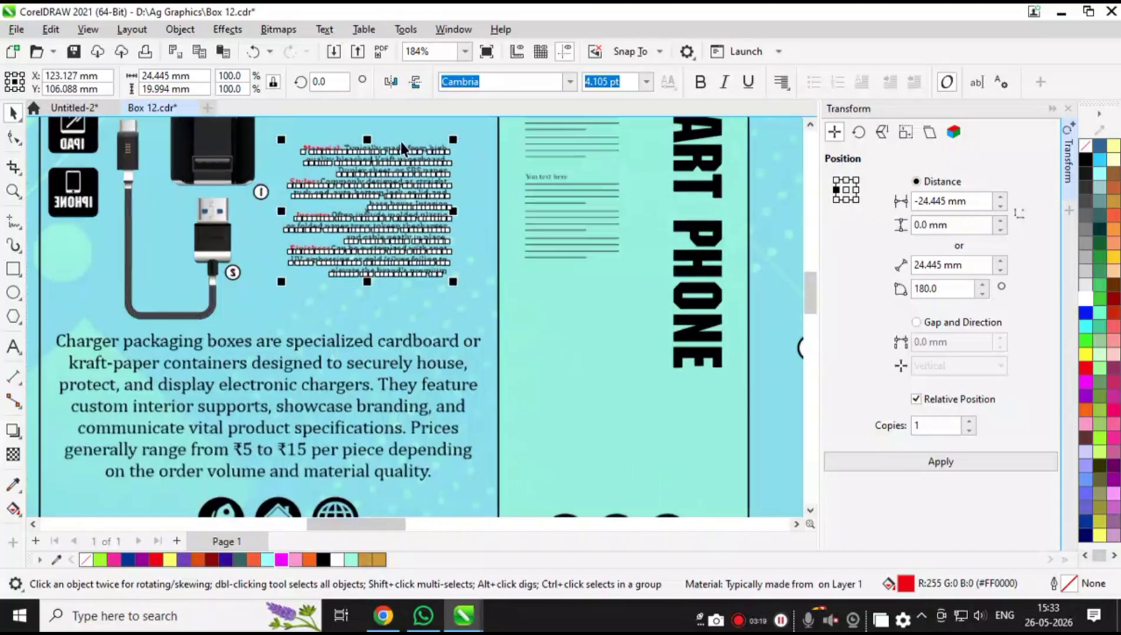
{"action": "scroll", "coordinate": [401, 142], "scroll_direction": "up", "scroll_amount": 1}
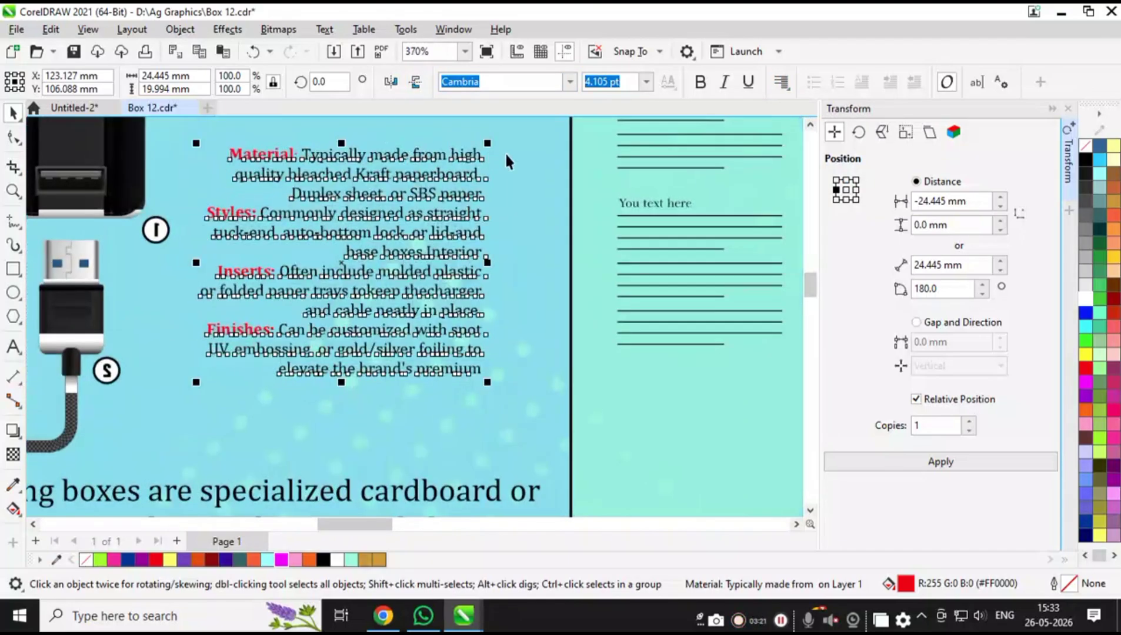
{"action": "key", "text": "ctrl+z"}
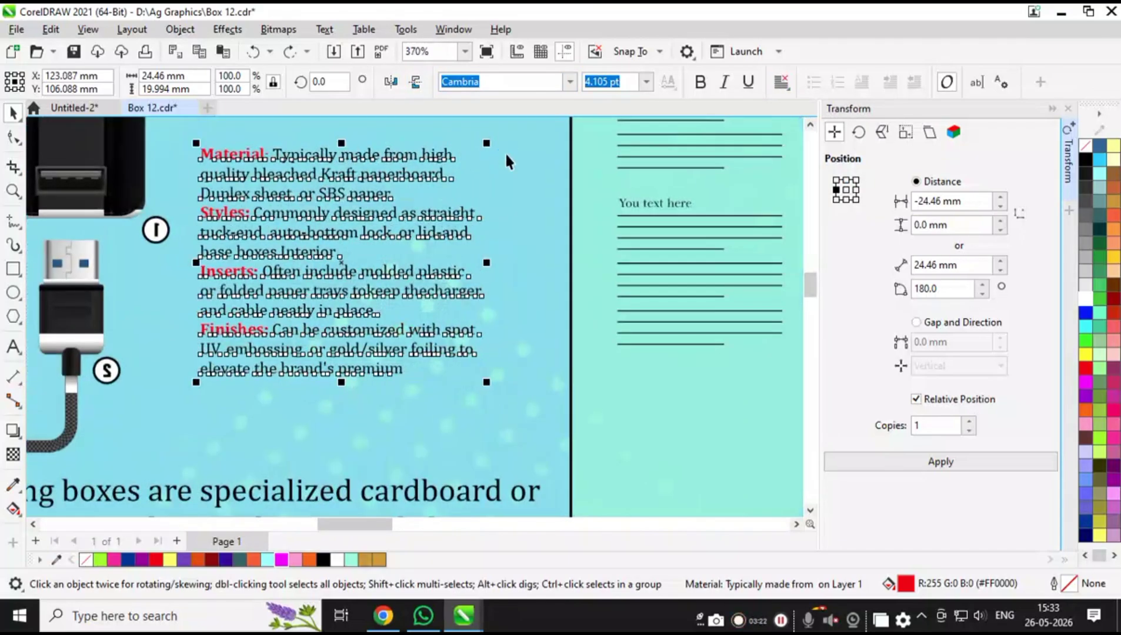
- Try mirroring the copied specification text horizontally and vertically on the wide panel
{"action": "left_click", "coordinate": [391, 82]}
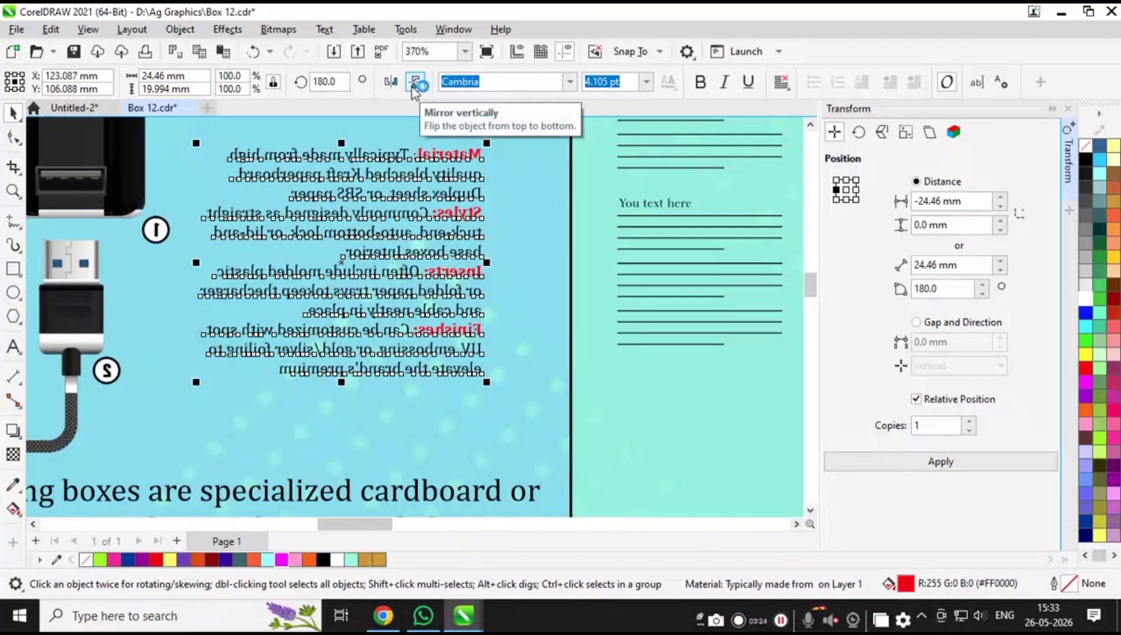
{"action": "left_click", "coordinate": [415, 84]}
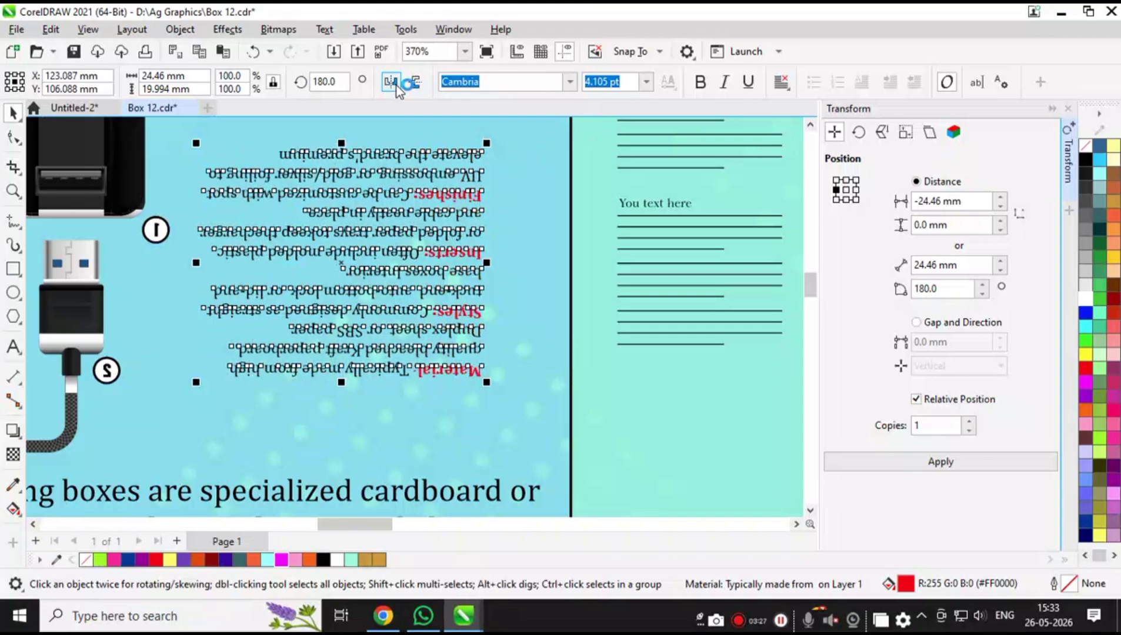
{"action": "left_click", "coordinate": [391, 82]}
- Enlarge the specification text to about 30 mm wide and position it beside the charger, just below the wide panel's title
{"action": "scroll", "coordinate": [361, 202], "scroll_direction": "down", "scroll_amount": 2}
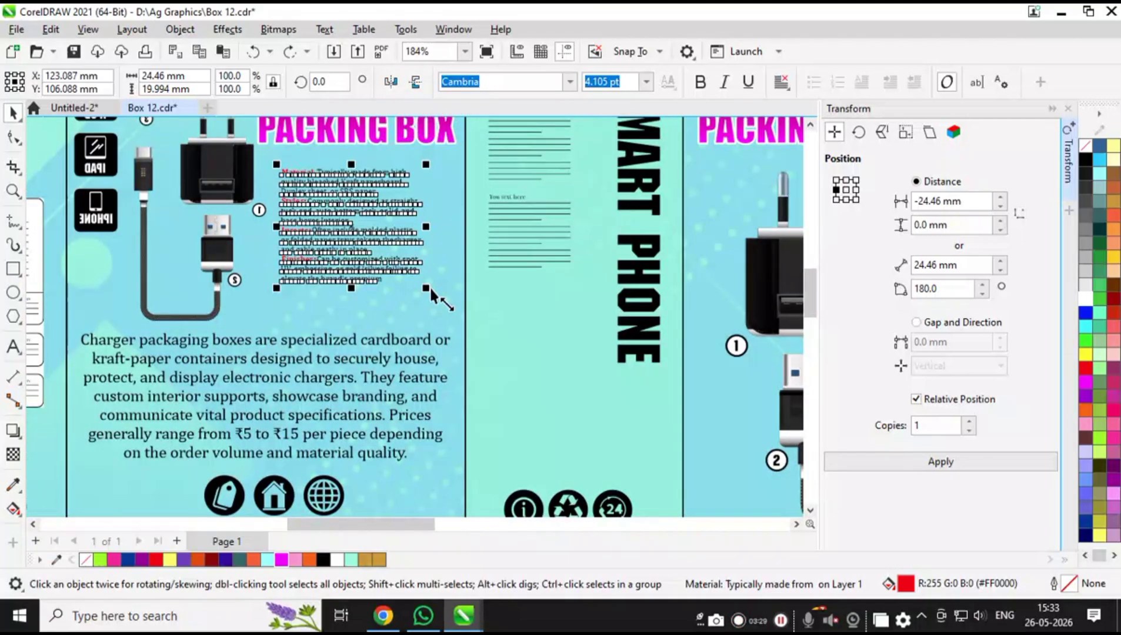
{"action": "left_click_drag", "start_coordinate": [427, 288], "coordinate": [453, 311]}
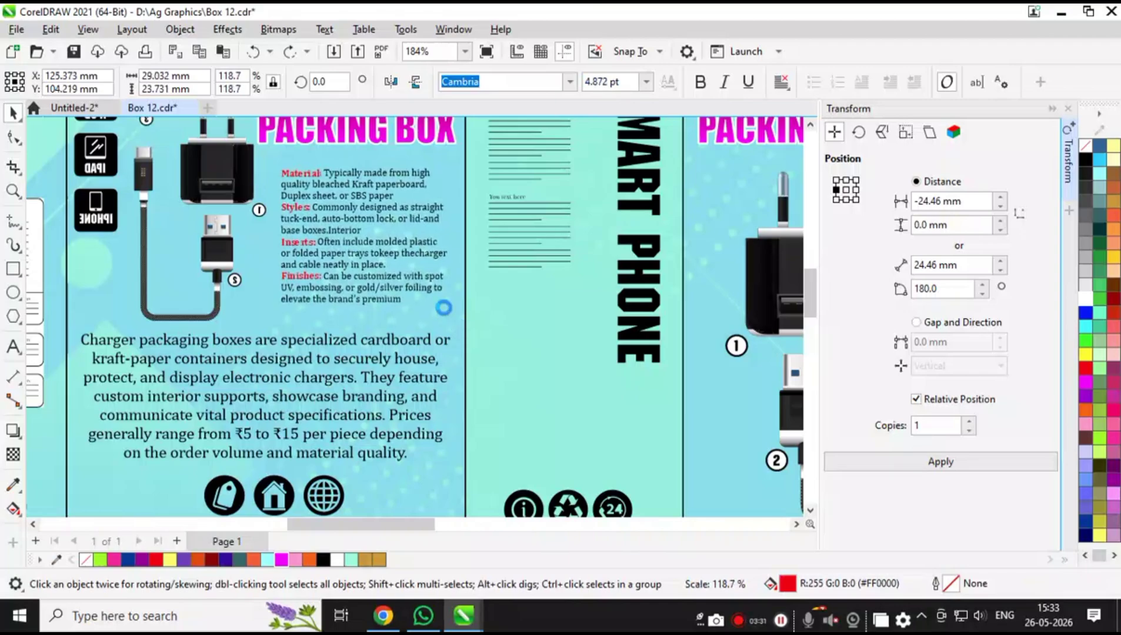
{"action": "left_click_drag", "start_coordinate": [365, 181], "coordinate": [363, 169]}
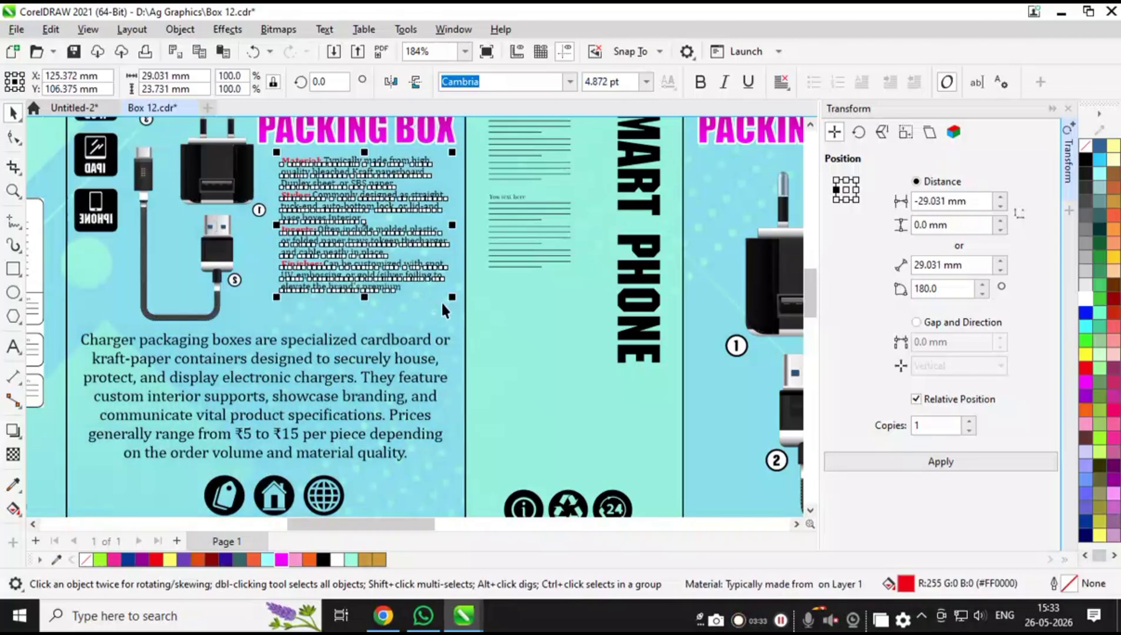
{"action": "left_click_drag", "start_coordinate": [453, 298], "coordinate": [458, 339]}
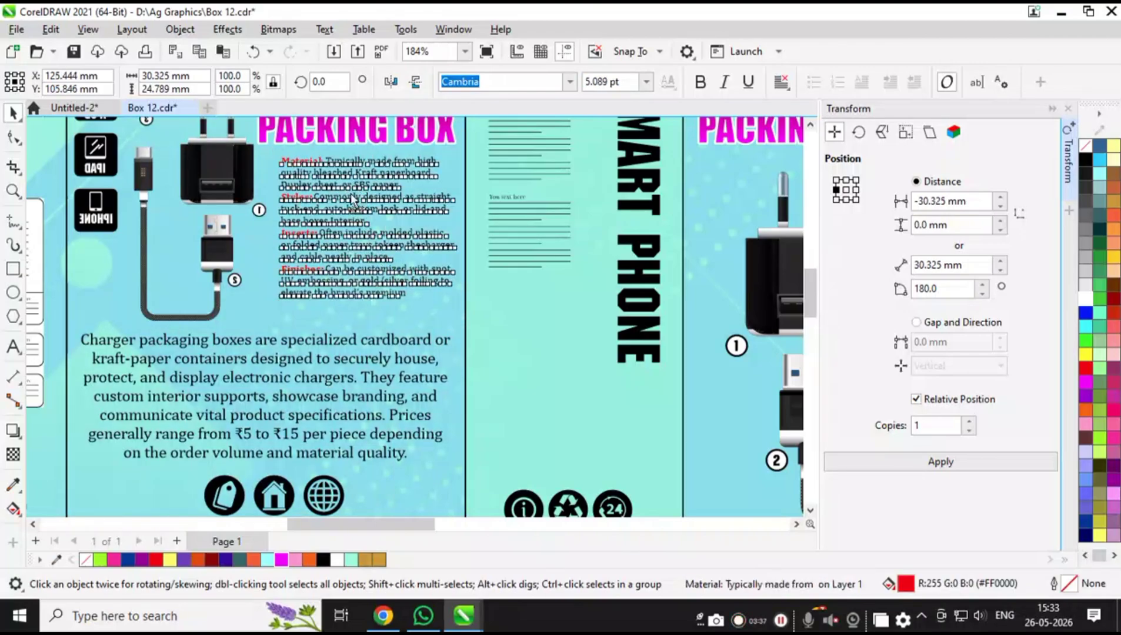
{"action": "left_click_drag", "start_coordinate": [351, 198], "coordinate": [349, 200]}
- Set the width of the wide panel's description paragraph to 60 mm
{"action": "left_click", "coordinate": [337, 341]}
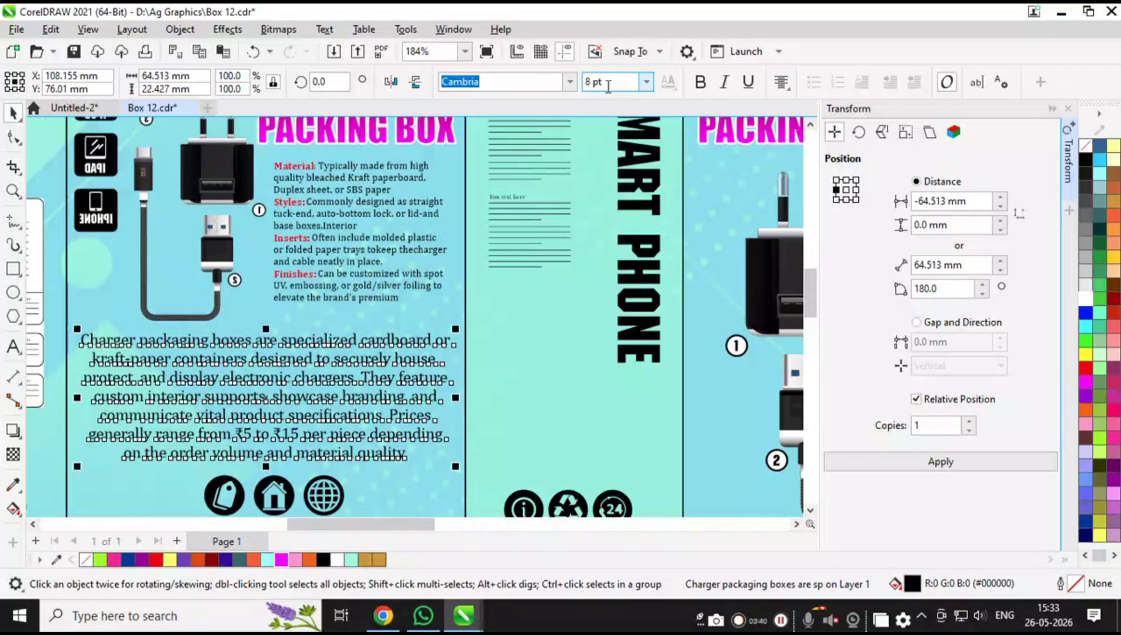
{"action": "left_click", "coordinate": [172, 77]}
{"action": "type", "text": "60"}
{"action": "key", "text": "Return"}
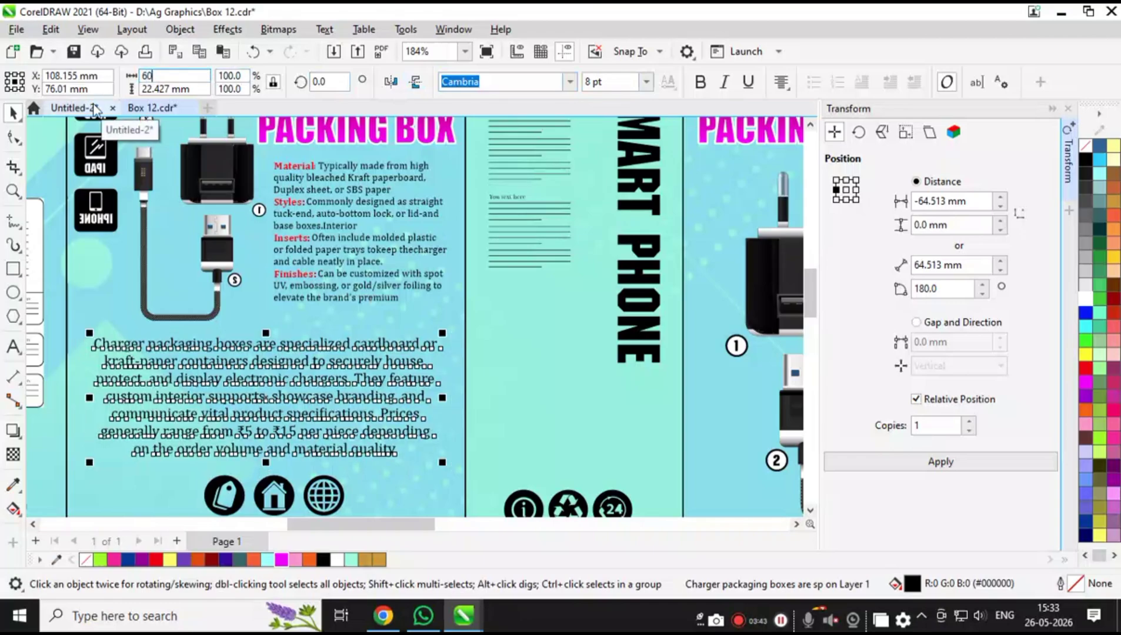
- Delete the leftover row of three round icons lying below the page
{"action": "scroll", "coordinate": [162, 221], "scroll_direction": "down", "scroll_amount": 1}
{"action": "scroll", "coordinate": [160, 218], "scroll_direction": "down", "scroll_amount": 4}
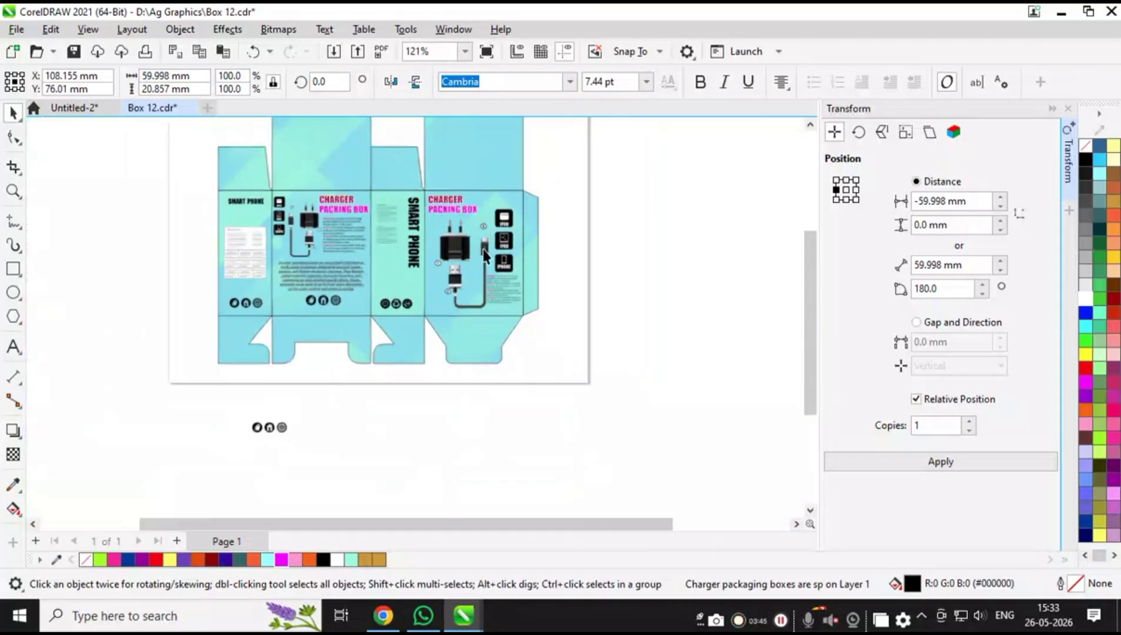
{"action": "left_click", "coordinate": [139, 302]}
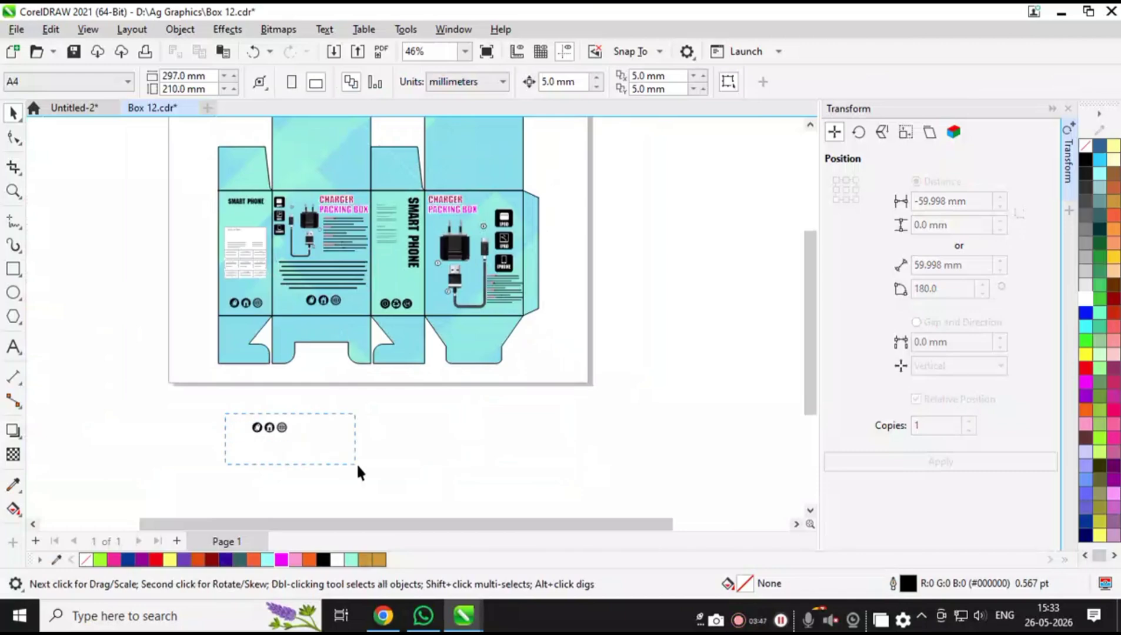
{"action": "left_click_drag", "start_coordinate": [359, 468], "coordinate": [358, 469]}
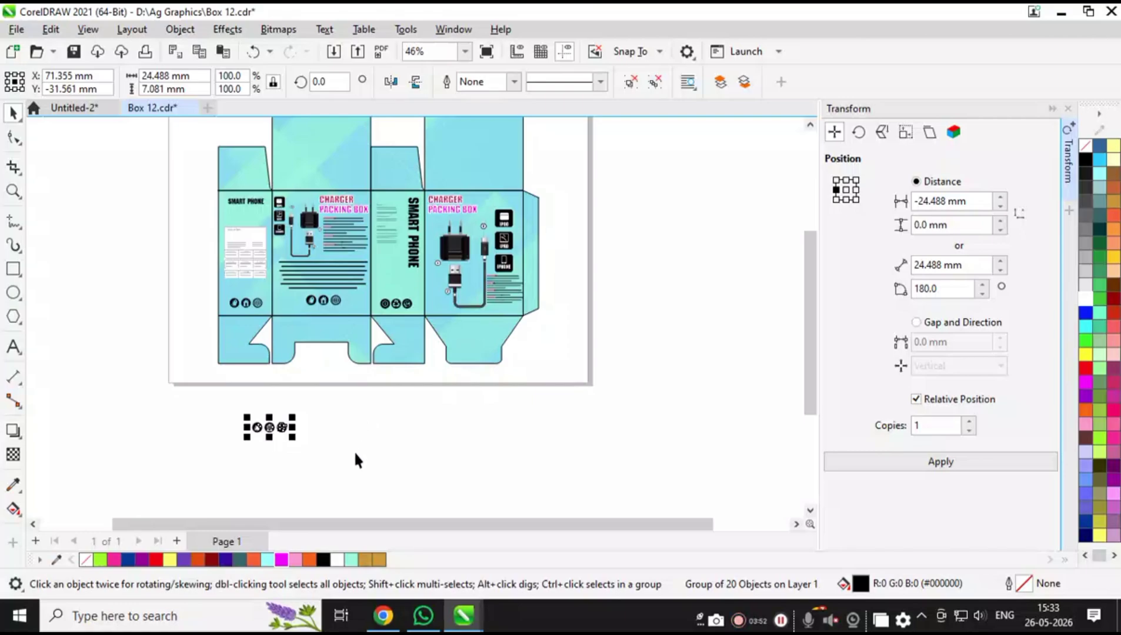
{"action": "scroll", "coordinate": [355, 447], "scroll_direction": "down", "scroll_amount": 1}
{"action": "scroll", "coordinate": [355, 446], "scroll_direction": "up", "scroll_amount": 2}
{"action": "left_click", "coordinate": [354, 439]}
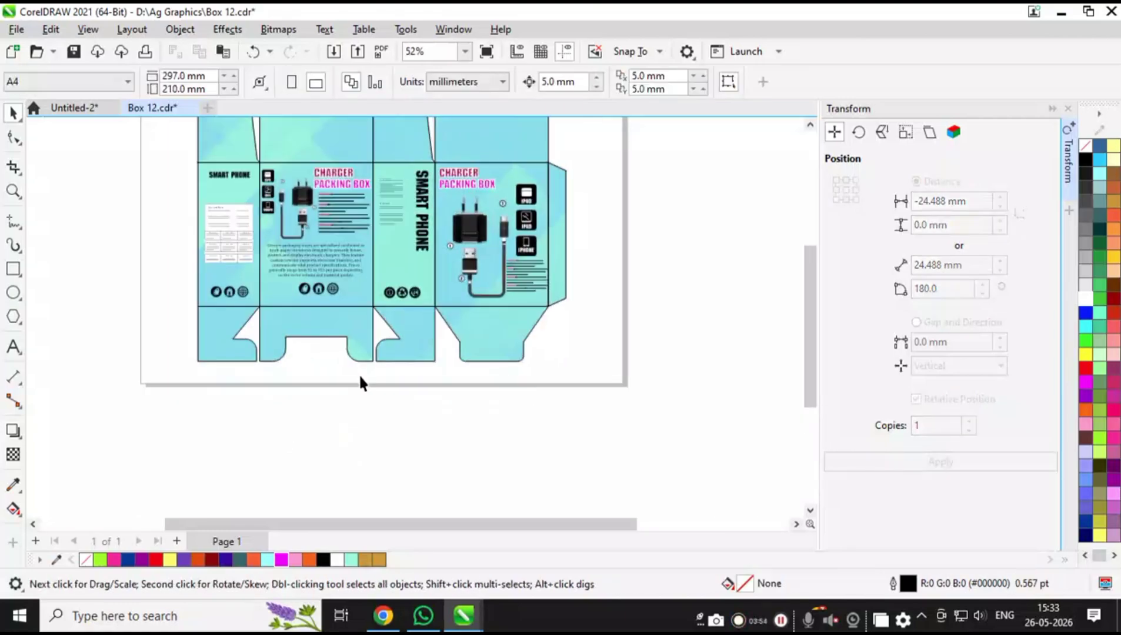
- Group the FAST AND EFFICIENT lettering above the die-line and move it down to the wide panel's bottom flap
{"action": "scroll", "coordinate": [276, 329], "scroll_direction": "up", "scroll_amount": 1}
{"action": "scroll", "coordinate": [263, 200], "scroll_direction": "down", "scroll_amount": 2}
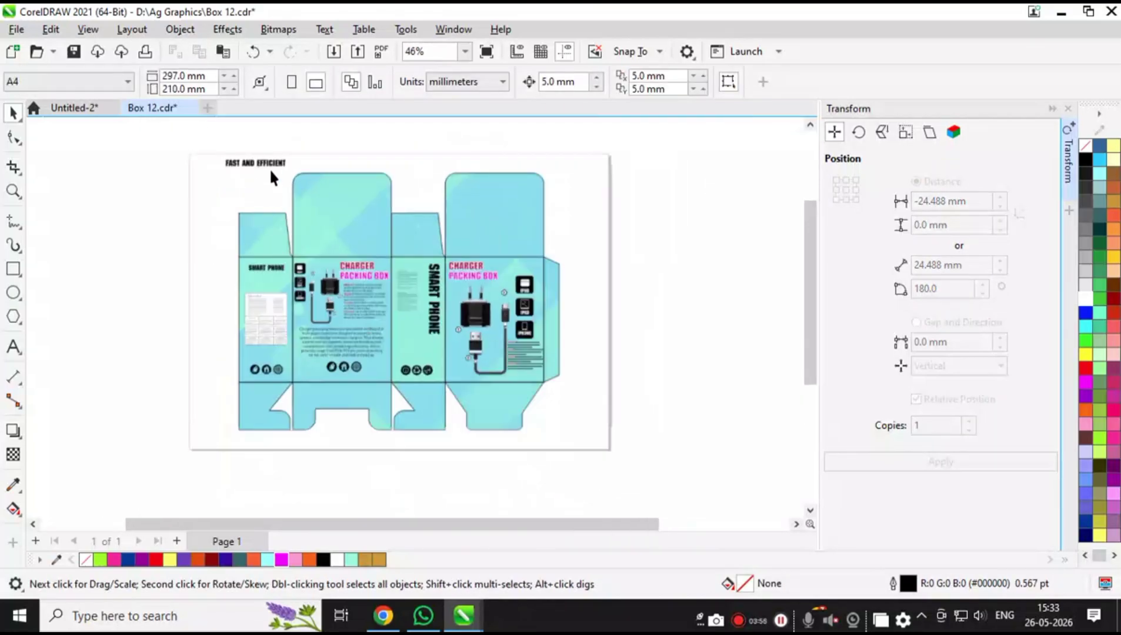
{"action": "left_click_drag", "start_coordinate": [270, 169], "coordinate": [351, 391]}
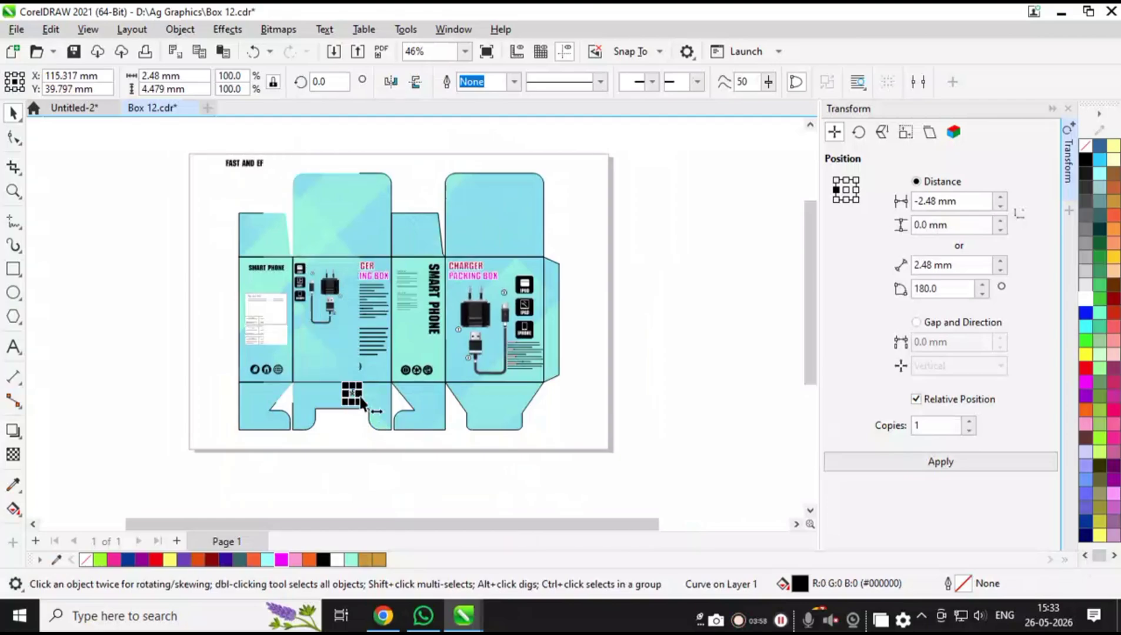
{"action": "key", "text": "ctrl+z"}
{"action": "left_click_drag", "start_coordinate": [201, 136], "coordinate": [358, 430]}
{"action": "key", "text": "ctrl+g"}
{"action": "scroll", "coordinate": [360, 428], "scroll_direction": "up", "scroll_amount": 1}
{"action": "scroll", "coordinate": [361, 428], "scroll_direction": "up", "scroll_amount": 1}
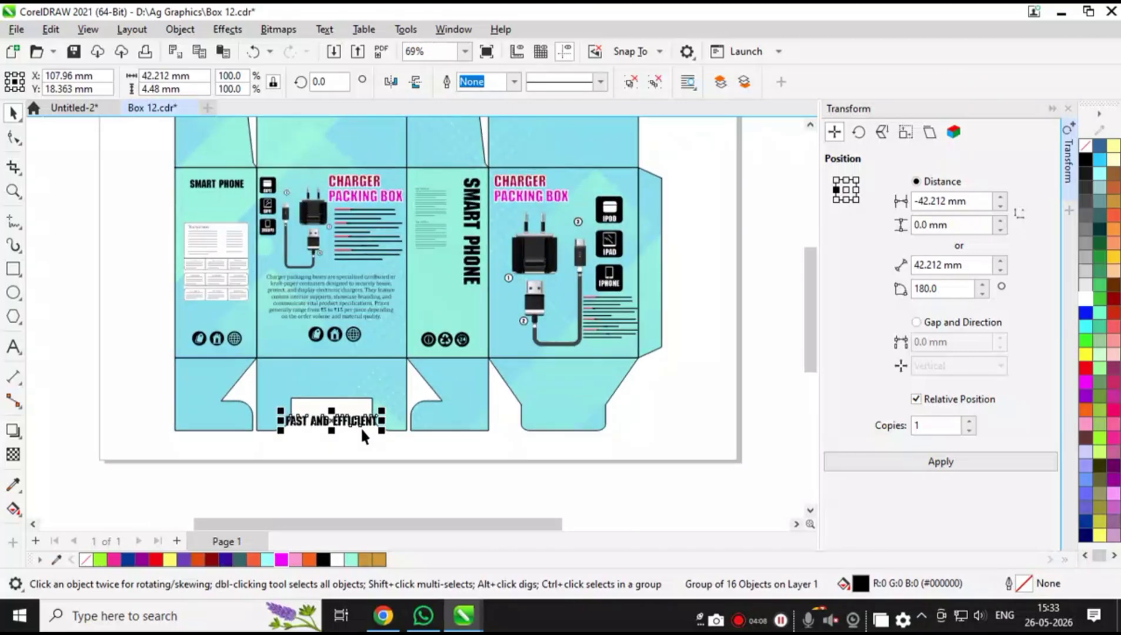
- Move the FAST AND EFFICIENT lettering up to the fold line under the wide panel's round icons
{"action": "scroll", "coordinate": [361, 428], "scroll_direction": "down", "scroll_amount": 1}
{"action": "scroll", "coordinate": [438, 292], "scroll_direction": "up", "scroll_amount": 1}
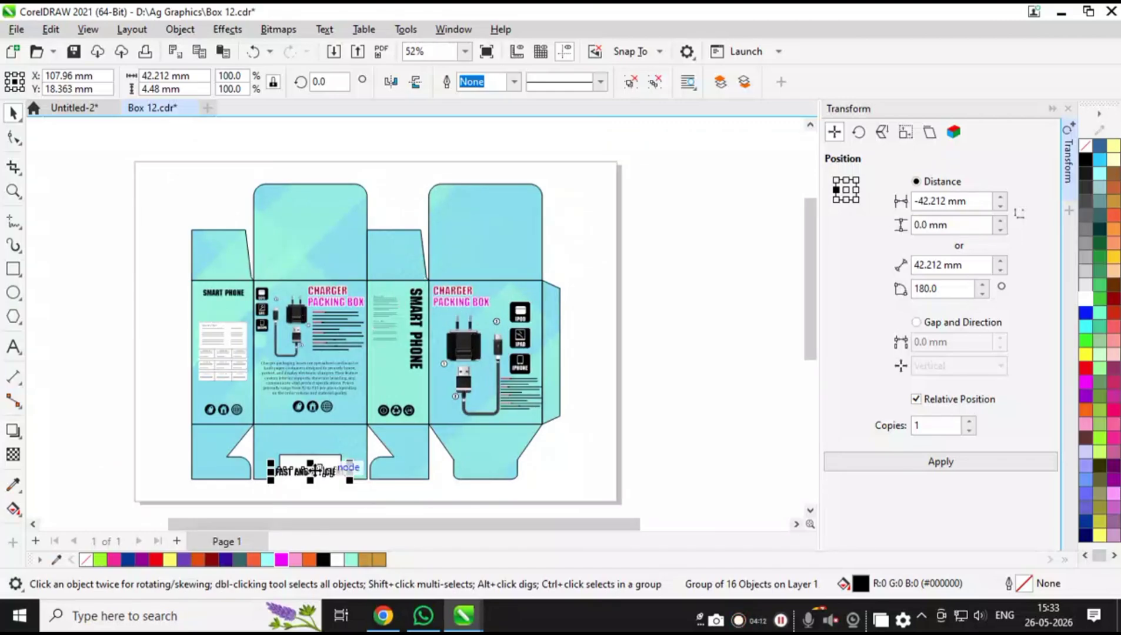
{"action": "left_click_drag", "start_coordinate": [310, 468], "coordinate": [309, 428]}
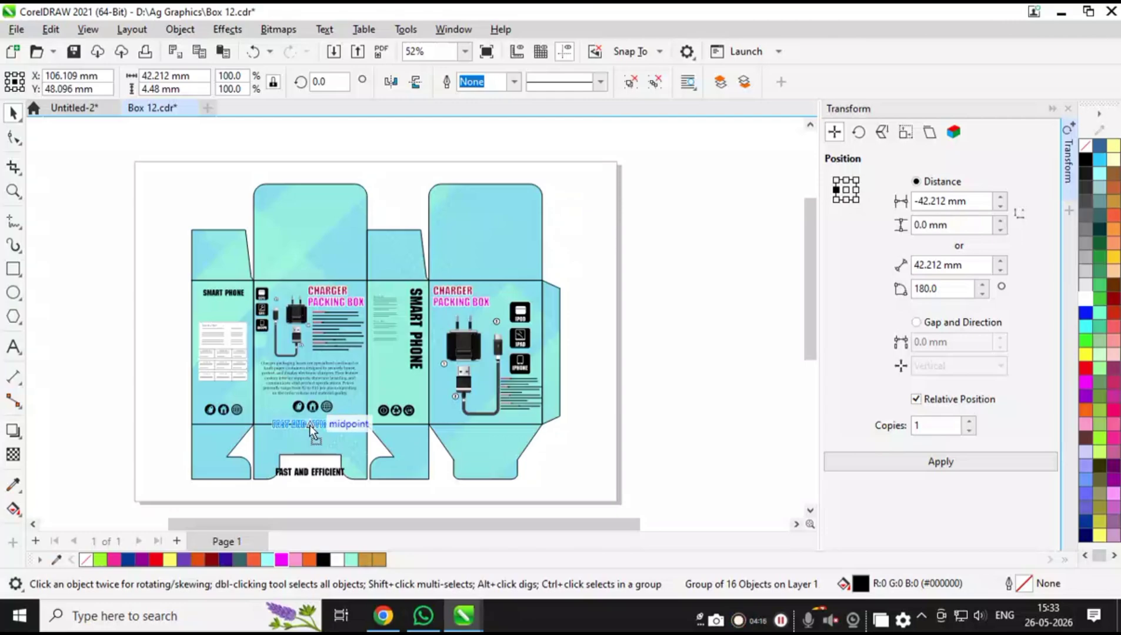
{"action": "left_click_drag", "start_coordinate": [310, 420], "coordinate": [310, 421]}
{"action": "scroll", "coordinate": [310, 421], "scroll_direction": "up", "scroll_amount": 2}
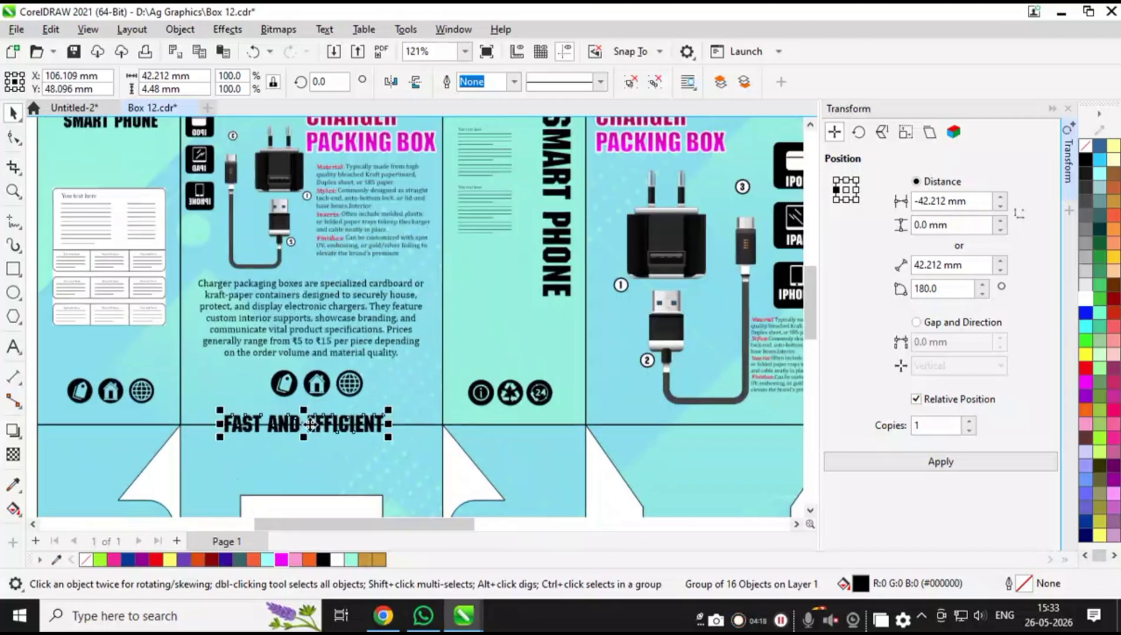
- Move the specification text off the wide panel to the blank page area at the die-line's lower right
{"action": "left_click", "coordinate": [348, 352]}
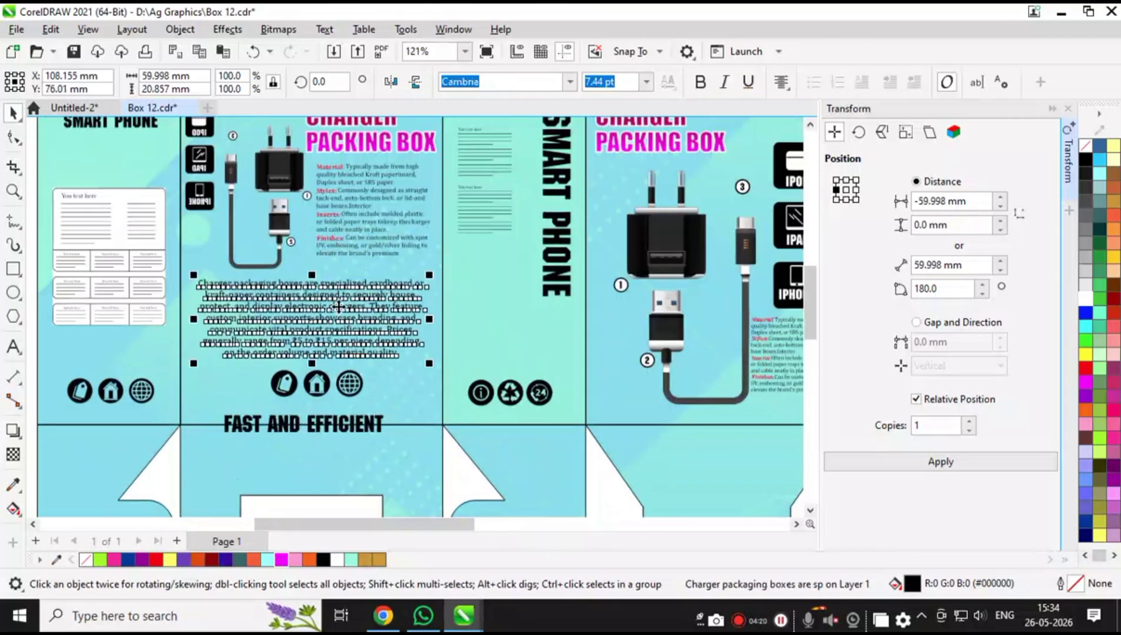
{"action": "scroll", "coordinate": [338, 307], "scroll_direction": "down", "scroll_amount": 3}
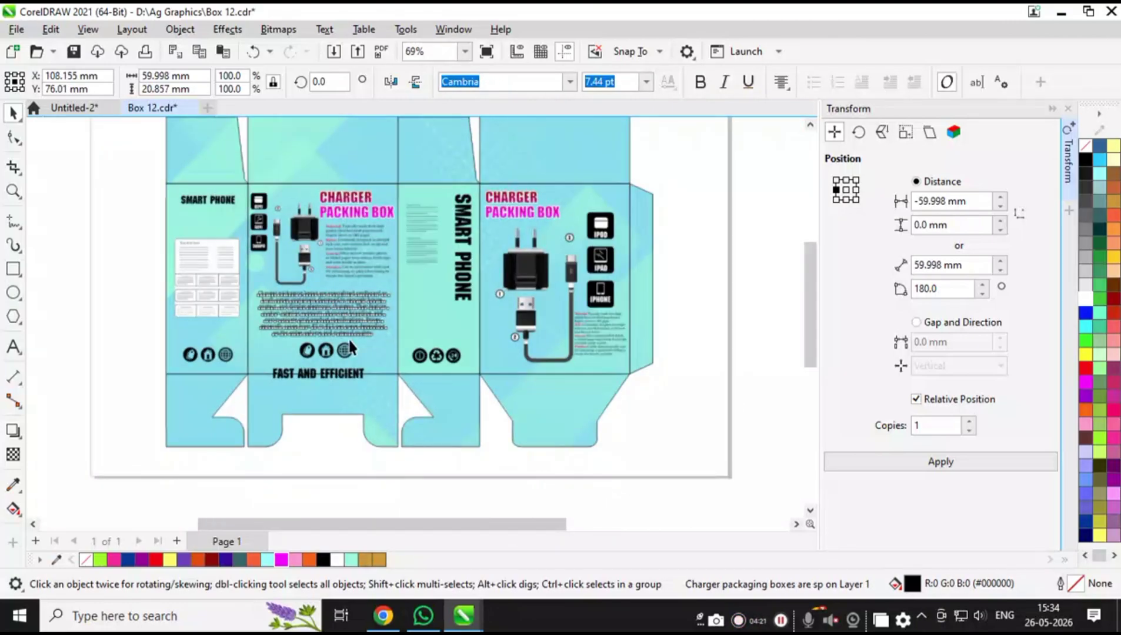
{"action": "left_click", "coordinate": [348, 261]}
{"action": "left_click_drag", "start_coordinate": [349, 261], "coordinate": [696, 443]}
- Draw a rectangle about 33 by 32 mm beside the wide panel's charger, directly under the title
{"action": "scroll", "coordinate": [349, 275], "scroll_direction": "up", "scroll_amount": 3}
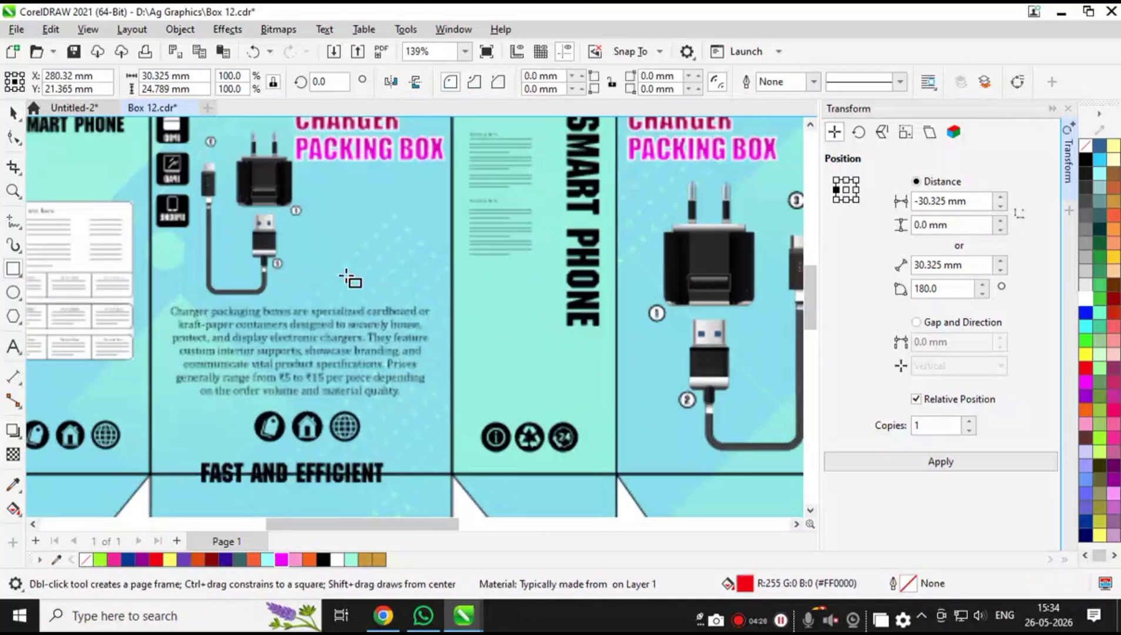
{"action": "left_click_drag", "start_coordinate": [313, 178], "coordinate": [448, 303]}
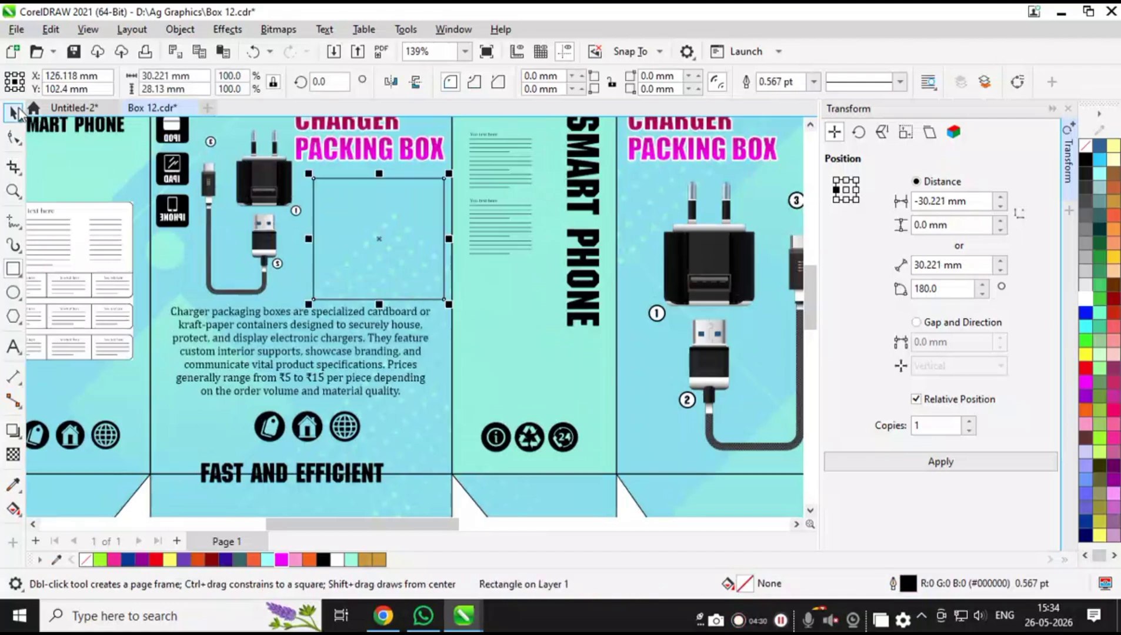
{"action": "left_click", "coordinate": [14, 112]}
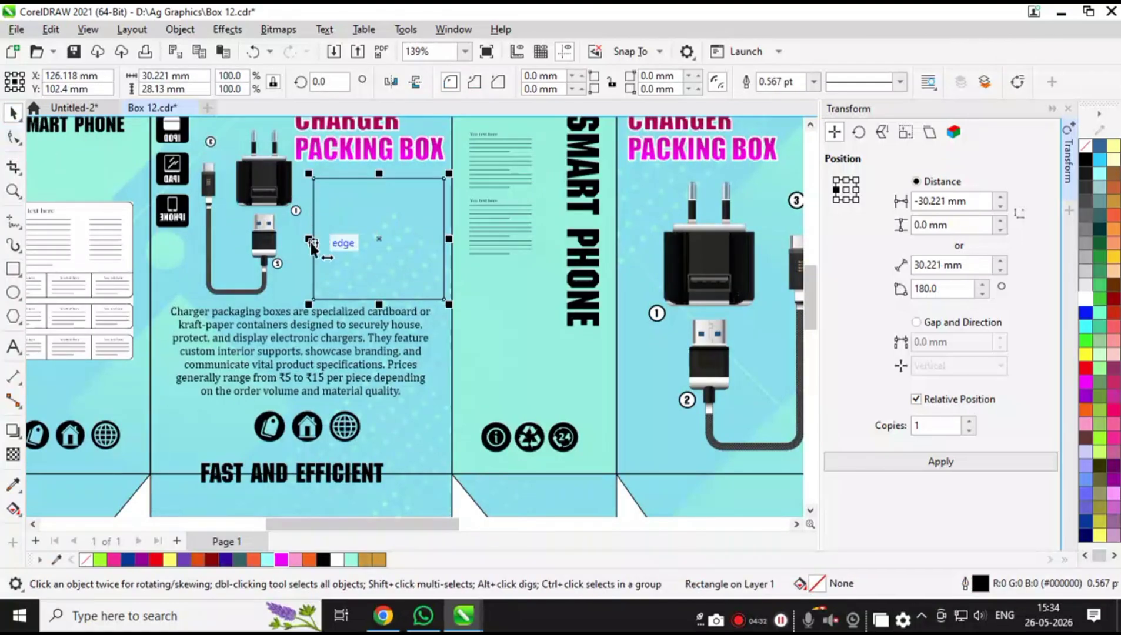
{"action": "left_click_drag", "start_coordinate": [308, 239], "coordinate": [298, 241]}
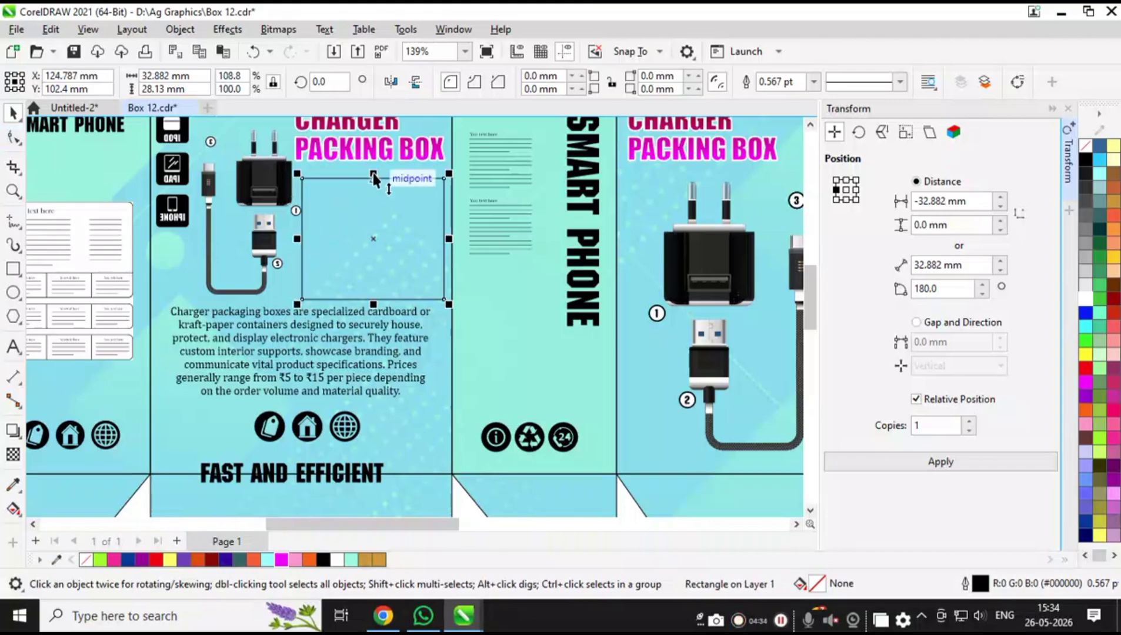
{"action": "left_click_drag", "start_coordinate": [373, 175], "coordinate": [371, 156]}
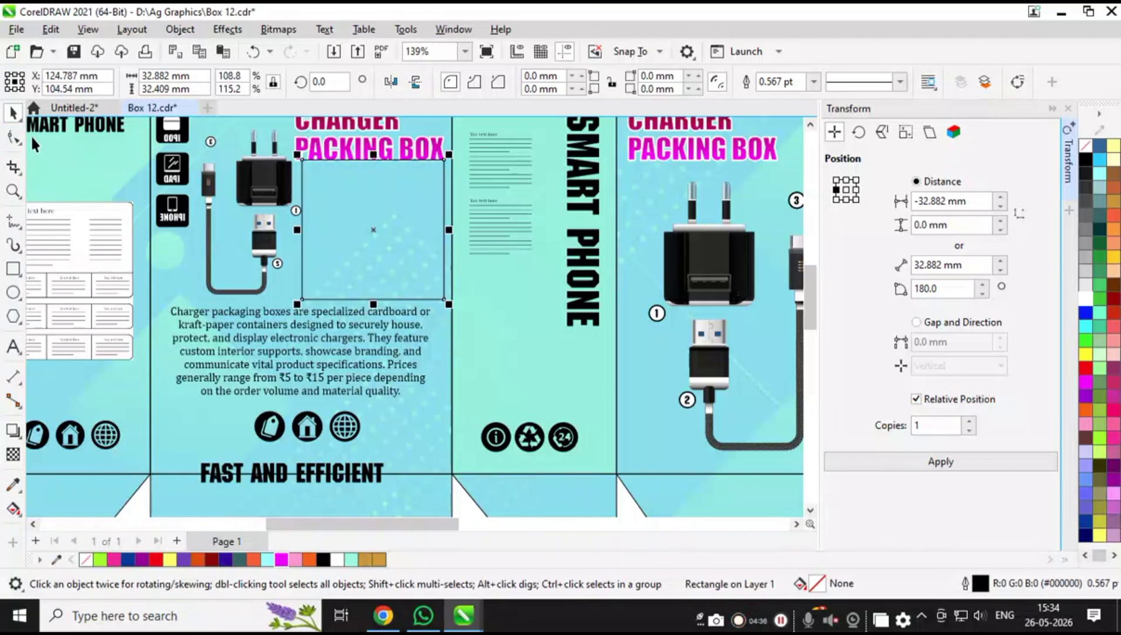
- Round all four corners of the rectangle with a radius of about 3 mm
{"action": "left_click", "coordinate": [15, 138]}
{"action": "left_click_drag", "start_coordinate": [302, 160], "coordinate": [323, 182]}
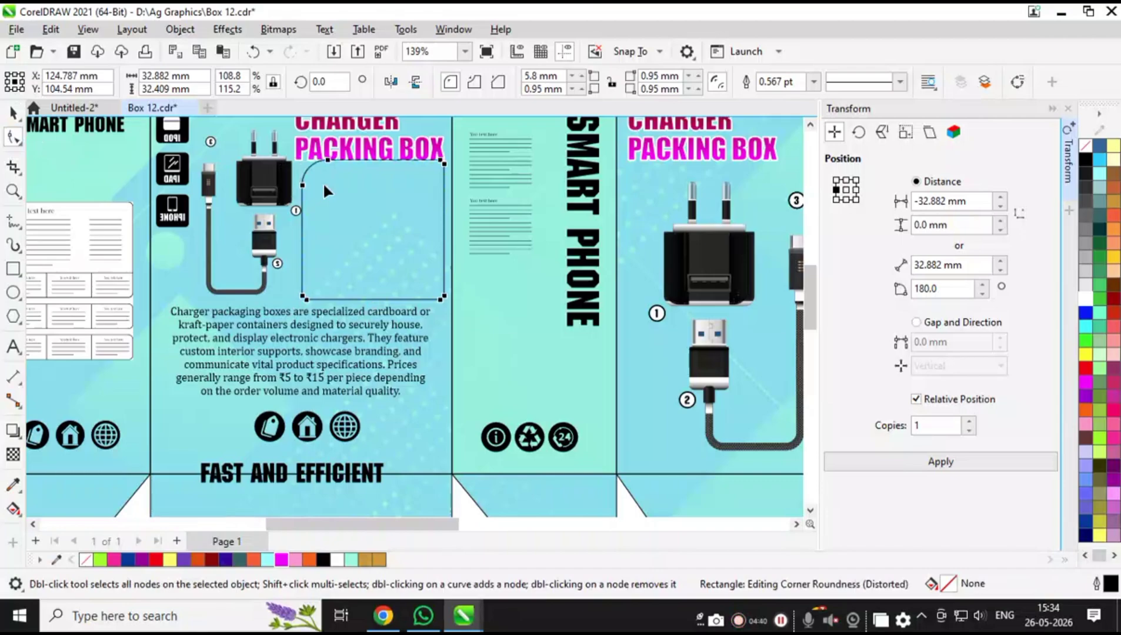
{"action": "key", "text": "ctrl+z"}
{"action": "left_click_drag", "start_coordinate": [306, 163], "coordinate": [305, 170]}
{"action": "left_click", "coordinate": [12, 118]}
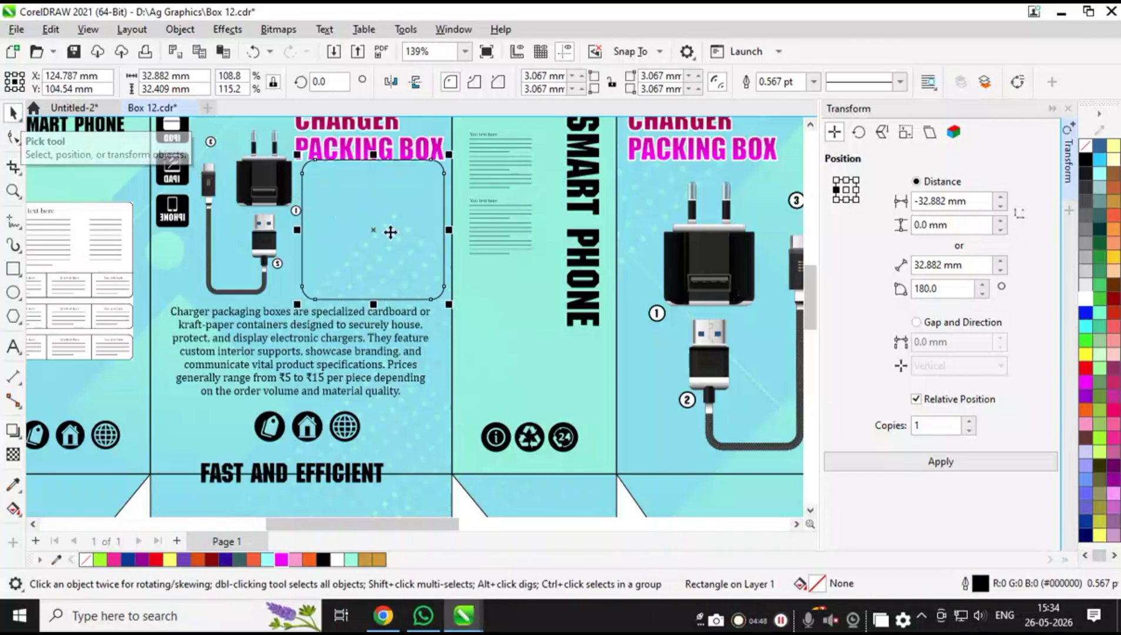
- Move the description paragraph down 5 mm and fill the rounded rectangle white, shifted slightly lower beneath the title
{"action": "left_click", "coordinate": [352, 352]}
{"action": "left_click_drag", "start_coordinate": [352, 349], "coordinate": [353, 371]}
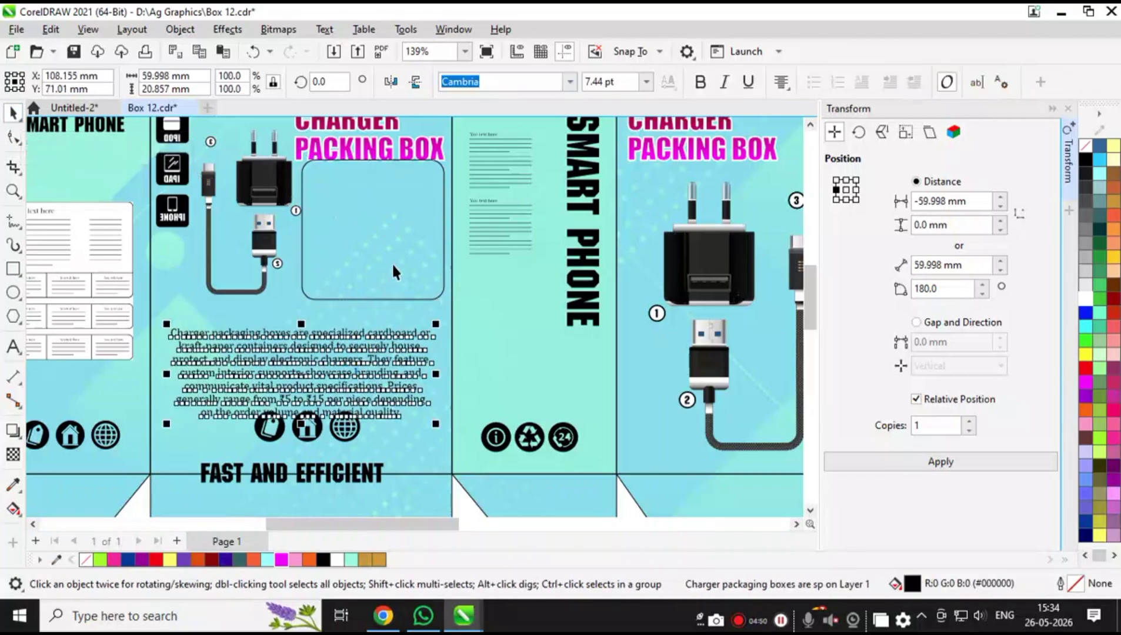
{"action": "left_click", "coordinate": [398, 237]}
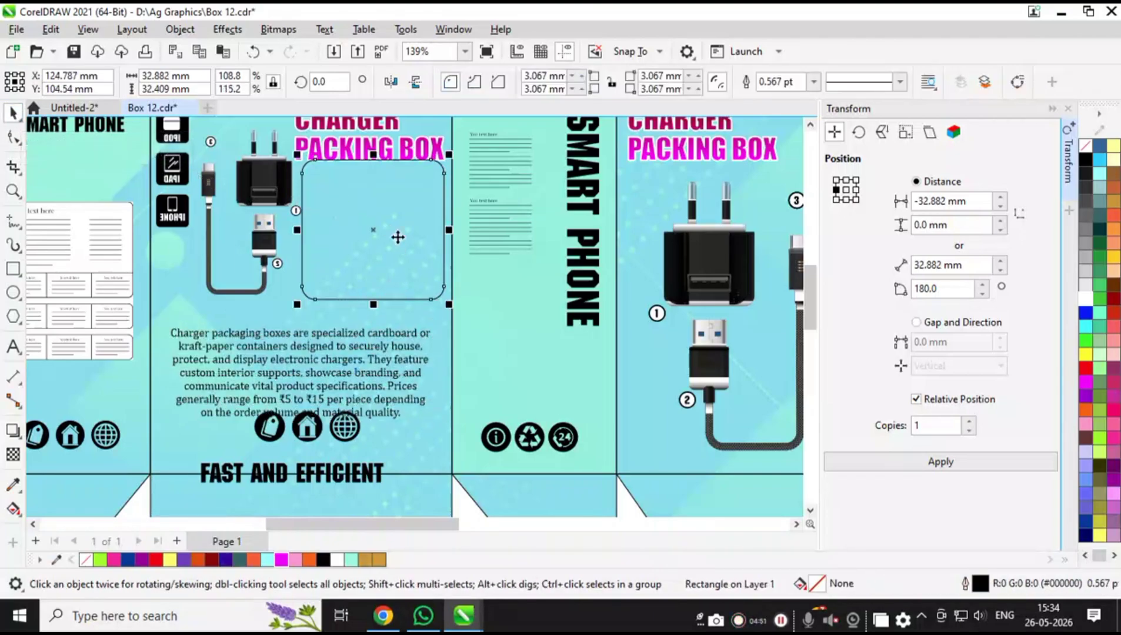
{"action": "left_click", "coordinate": [1088, 161]}
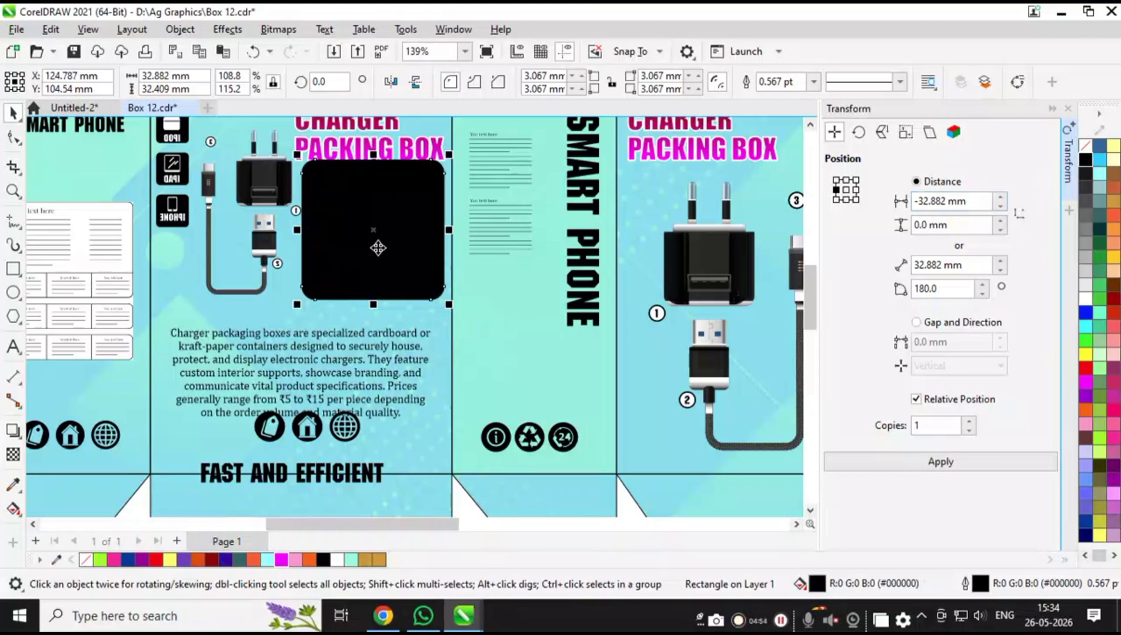
{"action": "left_click", "coordinate": [1085, 298]}
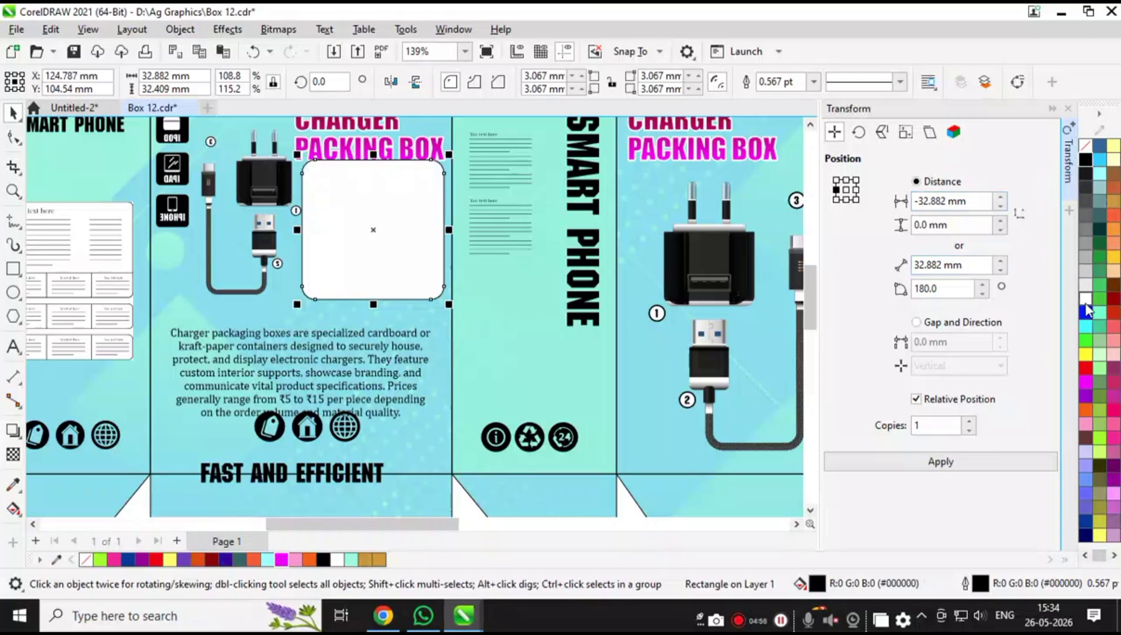
{"action": "left_click_drag", "start_coordinate": [347, 212], "coordinate": [348, 218]}
- Place the Material, Styles, Inserts and Finishes text on the white rounded rectangle in the wide panel
{"action": "key", "text": "F3"}
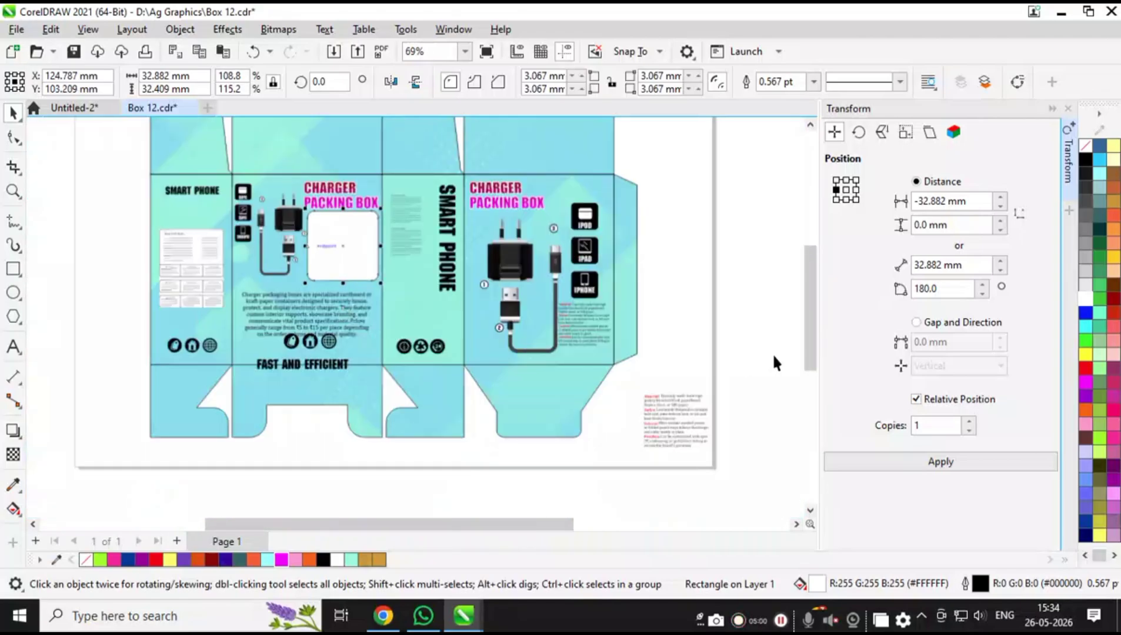
{"action": "left_click", "coordinate": [713, 427]}
{"action": "left_click", "coordinate": [334, 243]}
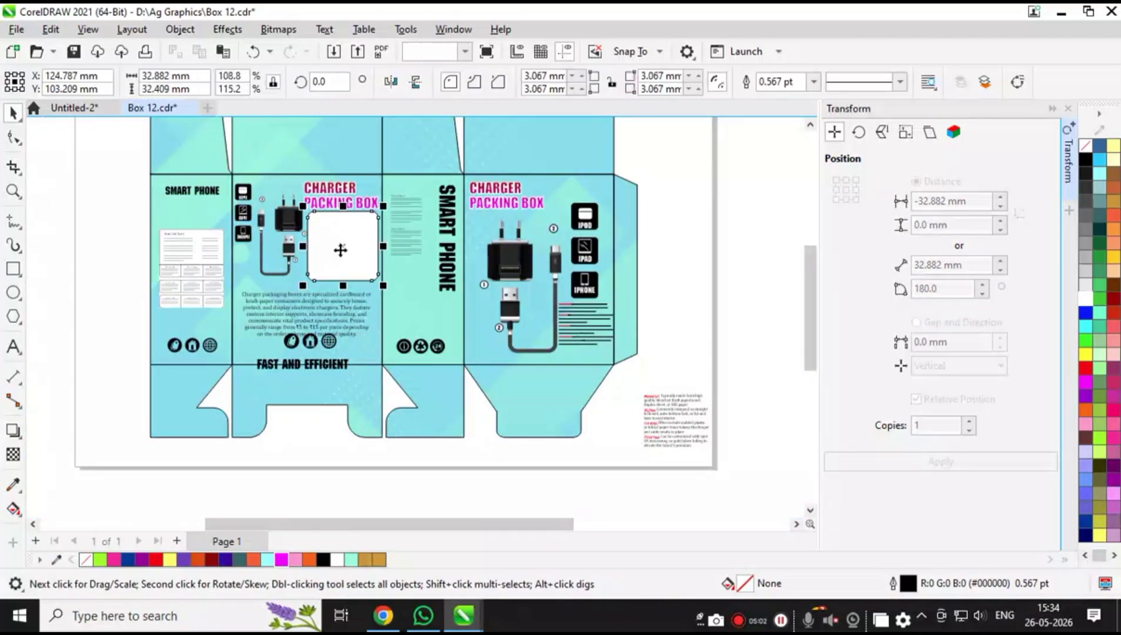
{"action": "left_click", "coordinate": [673, 392]}
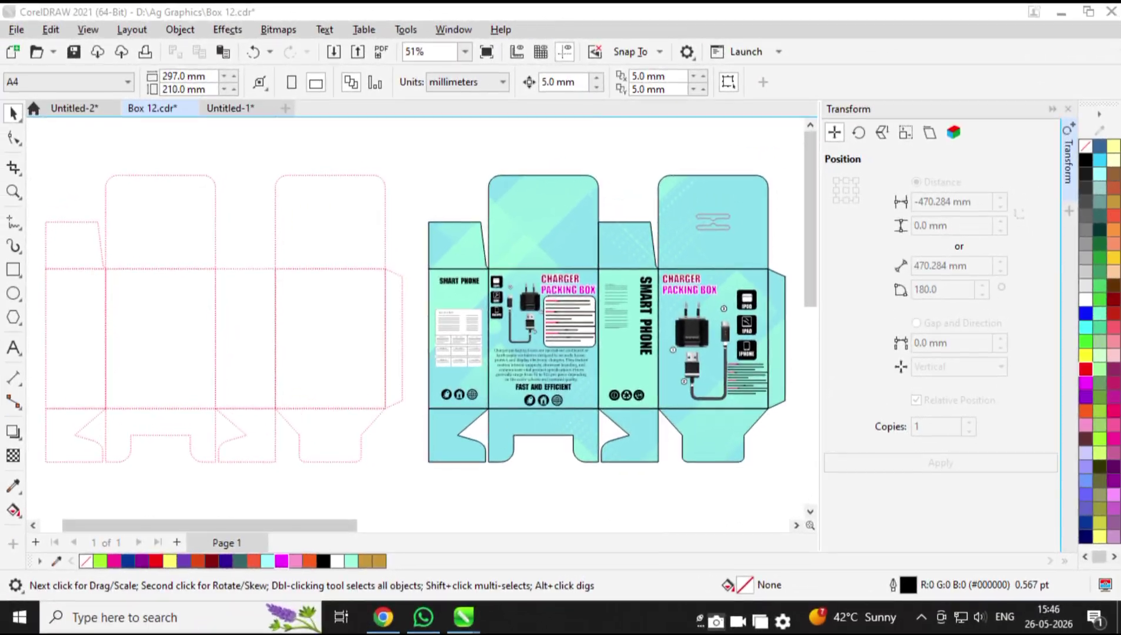